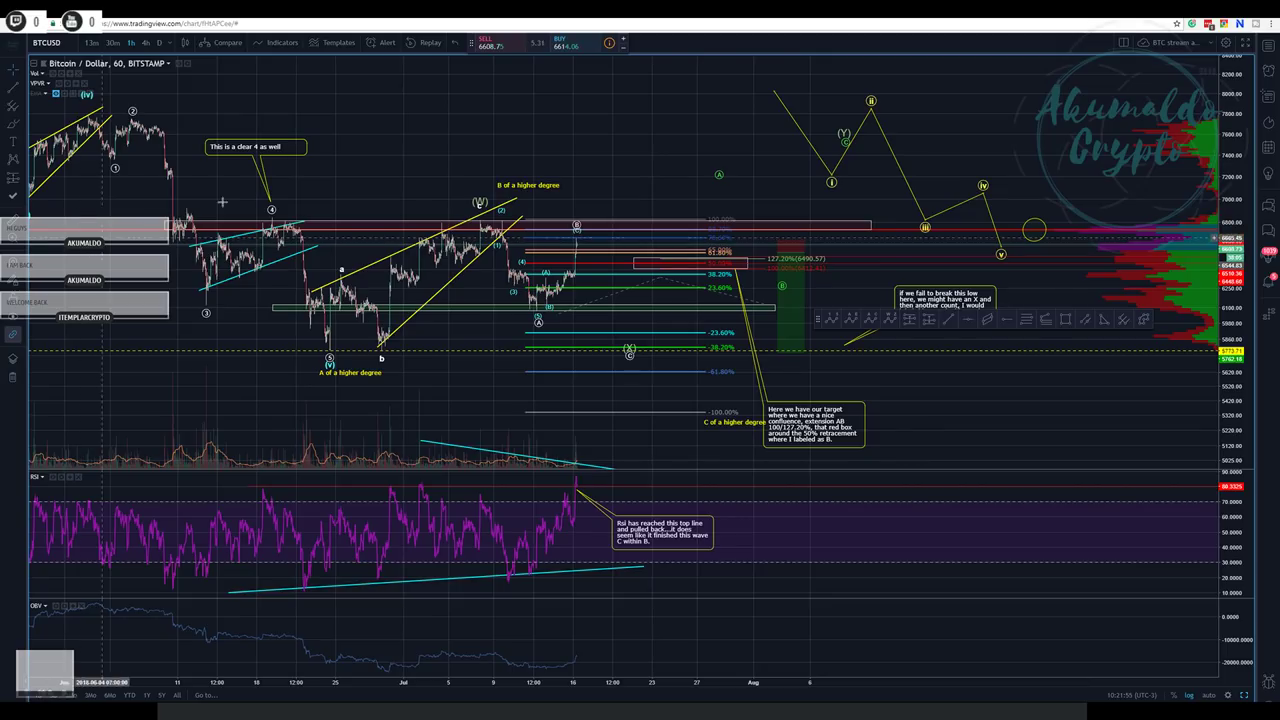
# - Bring up the multi-chart layout and enlarge the daily Bitcoin chart to view the long-term wave count and triangle sketch
pyautogui.moveTo(587, 115)
pyautogui.mouseDown()
pyautogui.moveTo(511, 95)
pyautogui.moveTo(507, 81)
pyautogui.moveTo(520, 94)
pyautogui.mouseUp()
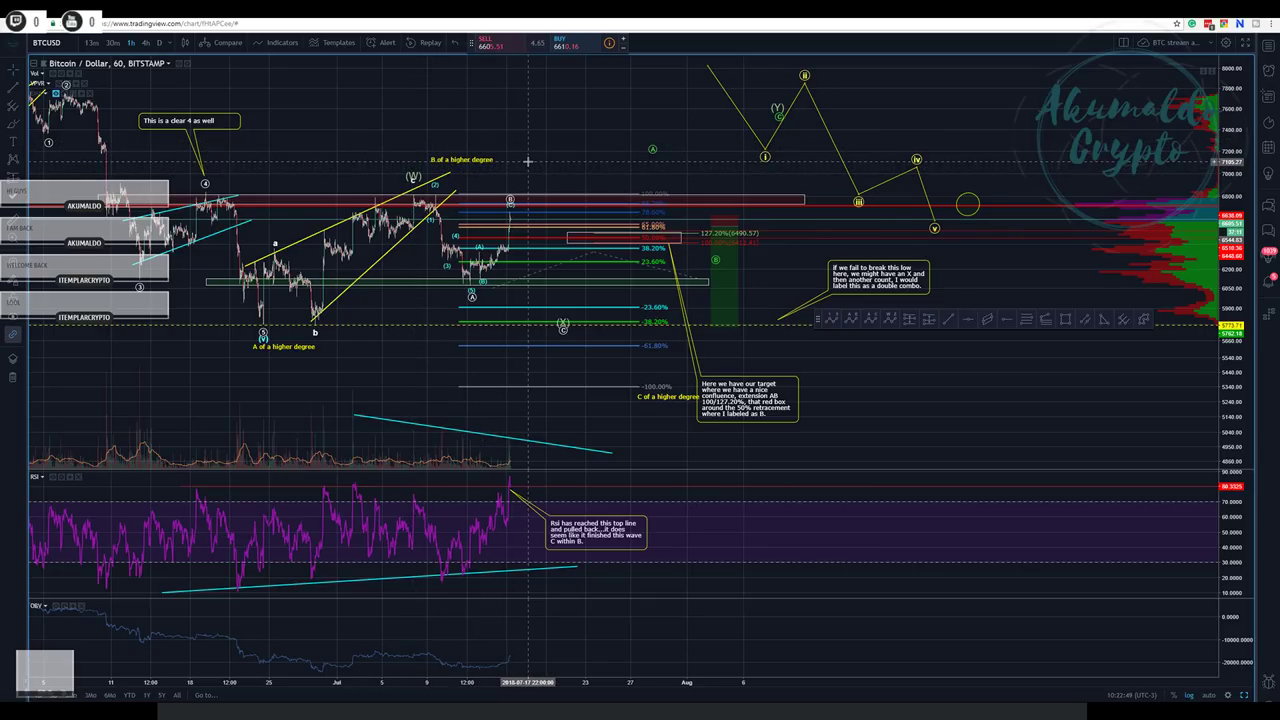
pyautogui.moveTo(301, 142); pyautogui.dragTo(468, 138)
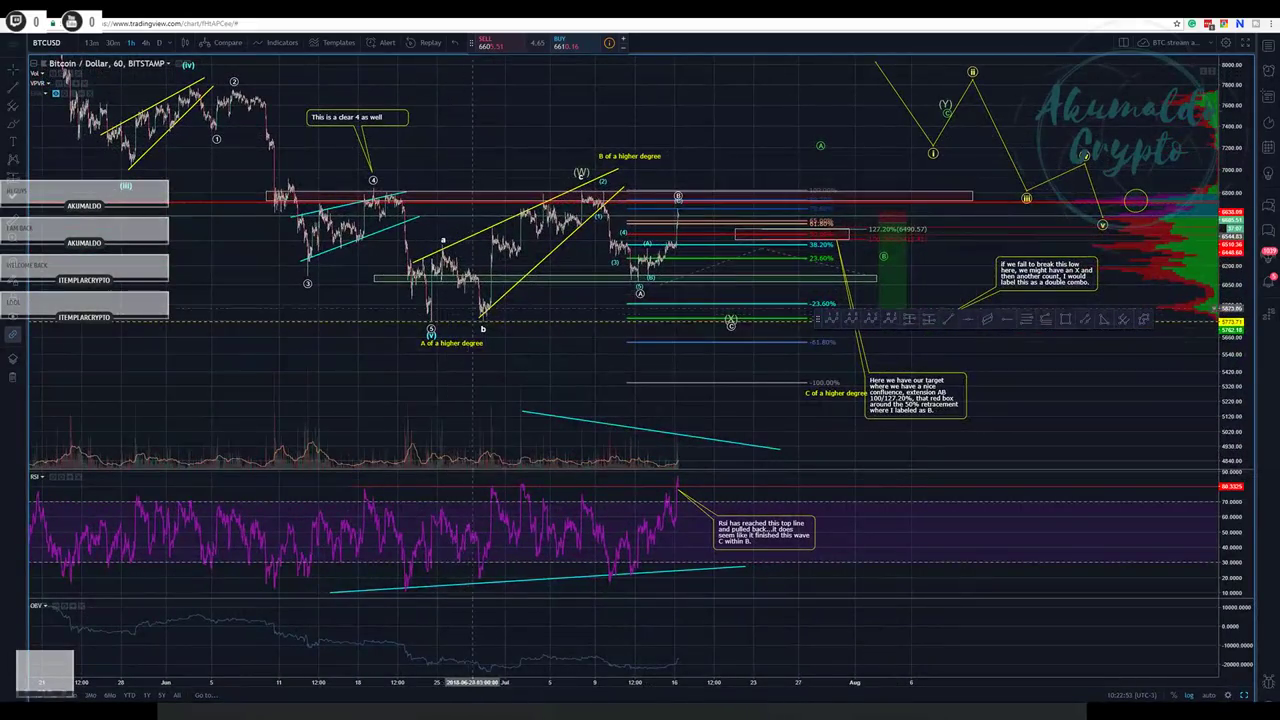
pyautogui.click(504, 8)
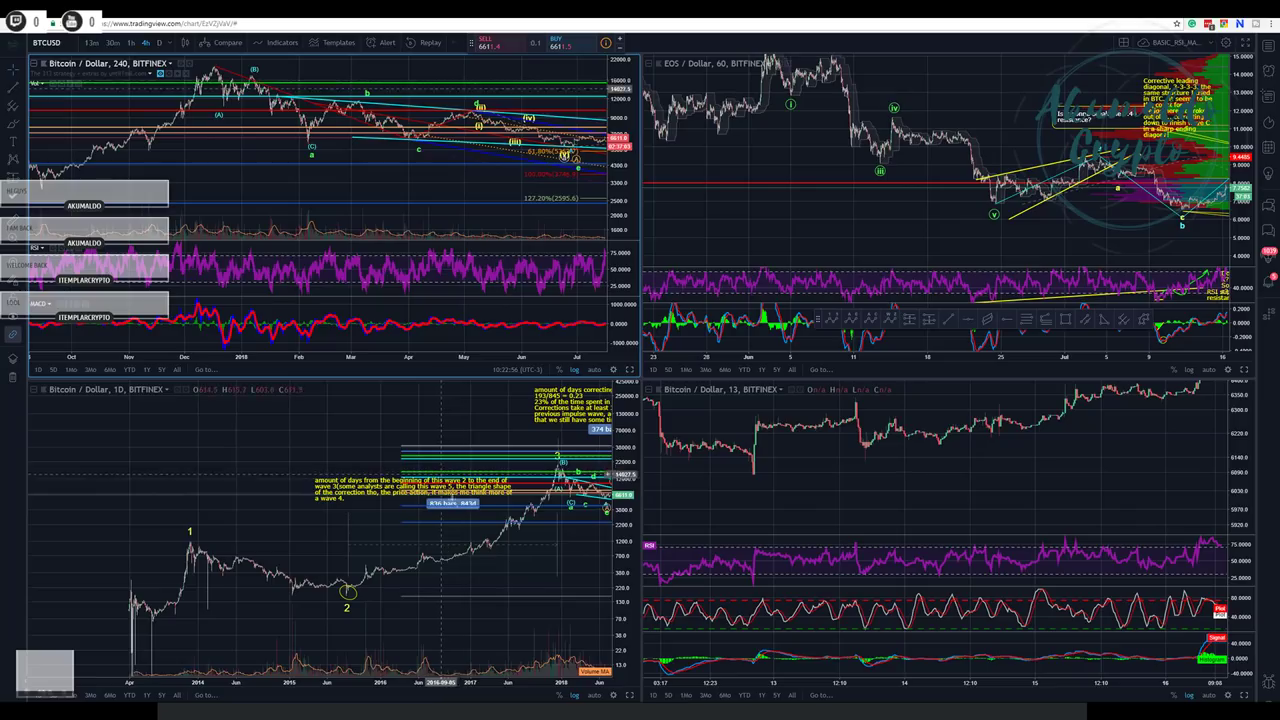
pyautogui.click(629, 696)
pyautogui.moveTo(757, 149); pyautogui.dragTo(31, 122)
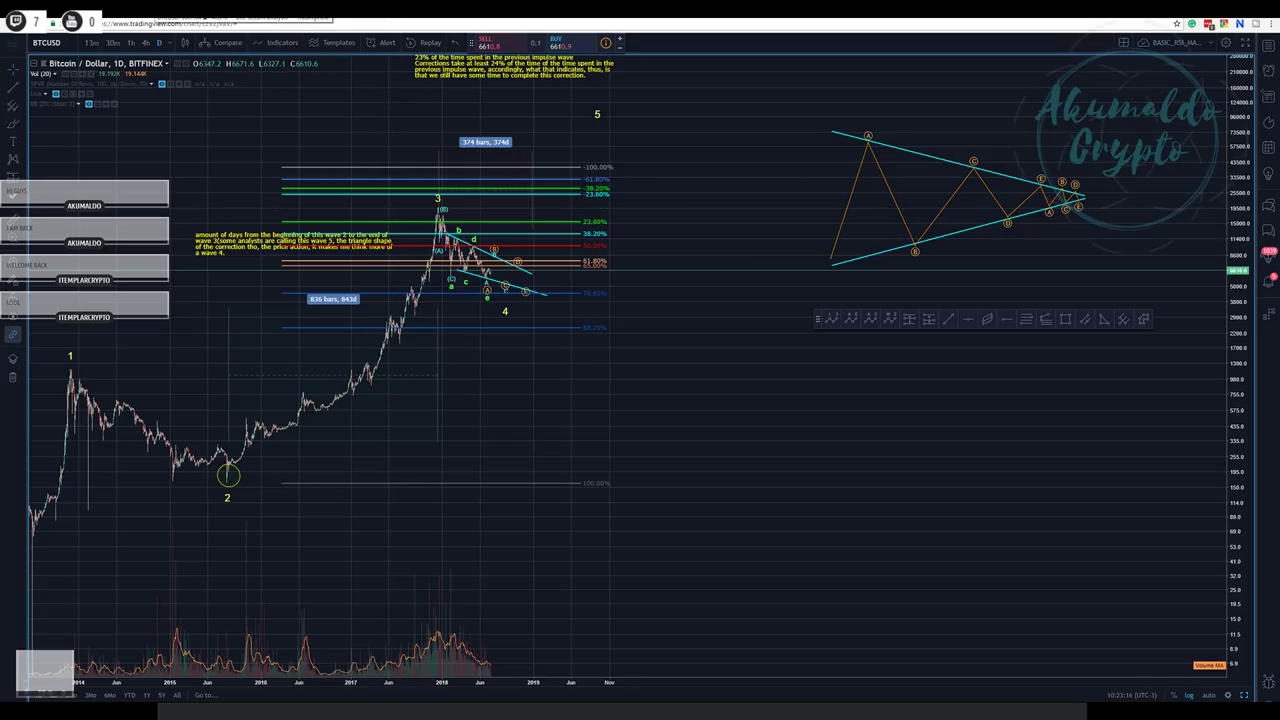
# - Return to the hourly Bitcoin chart and shift the yellow i–v wave projection forward in time
pyautogui.click(158, 8)
pyautogui.moveTo(566, 101); pyautogui.dragTo(331, 108)
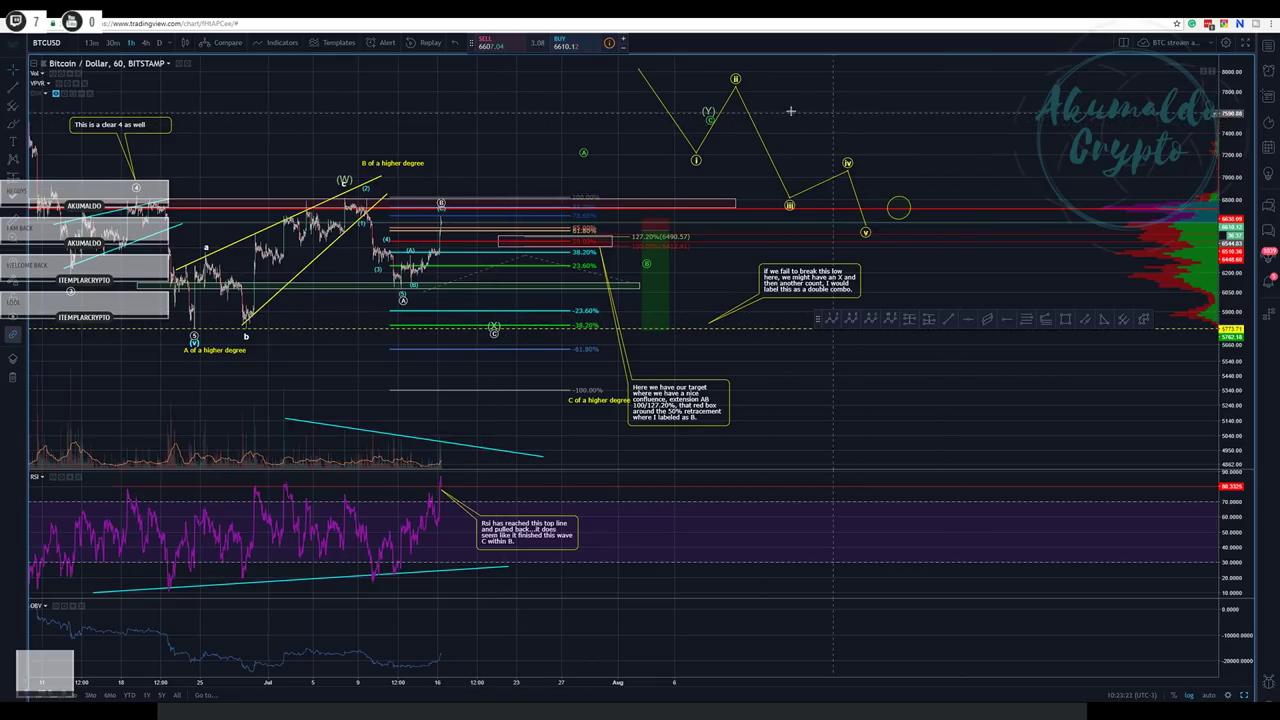
pyautogui.moveTo(730, 103)
pyautogui.mouseDown()
pyautogui.moveTo(700, 170)
pyautogui.moveTo(434, 233)
pyautogui.moveTo(774, 98)
pyautogui.moveTo(918, 101)
pyautogui.mouseUp()
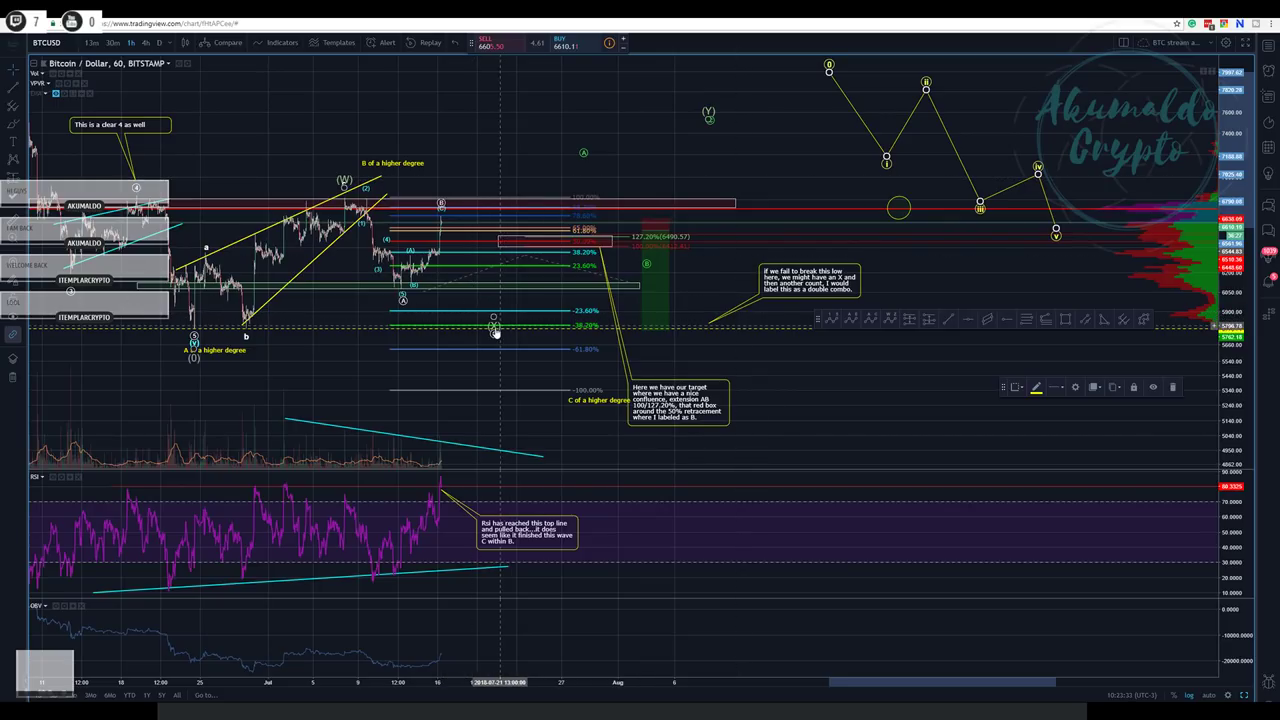
# - Raise the (Y) label clear of the green circled C and move the "B of a higher degree" text above it
pyautogui.moveTo(779, 114); pyautogui.dragTo(742, 135)
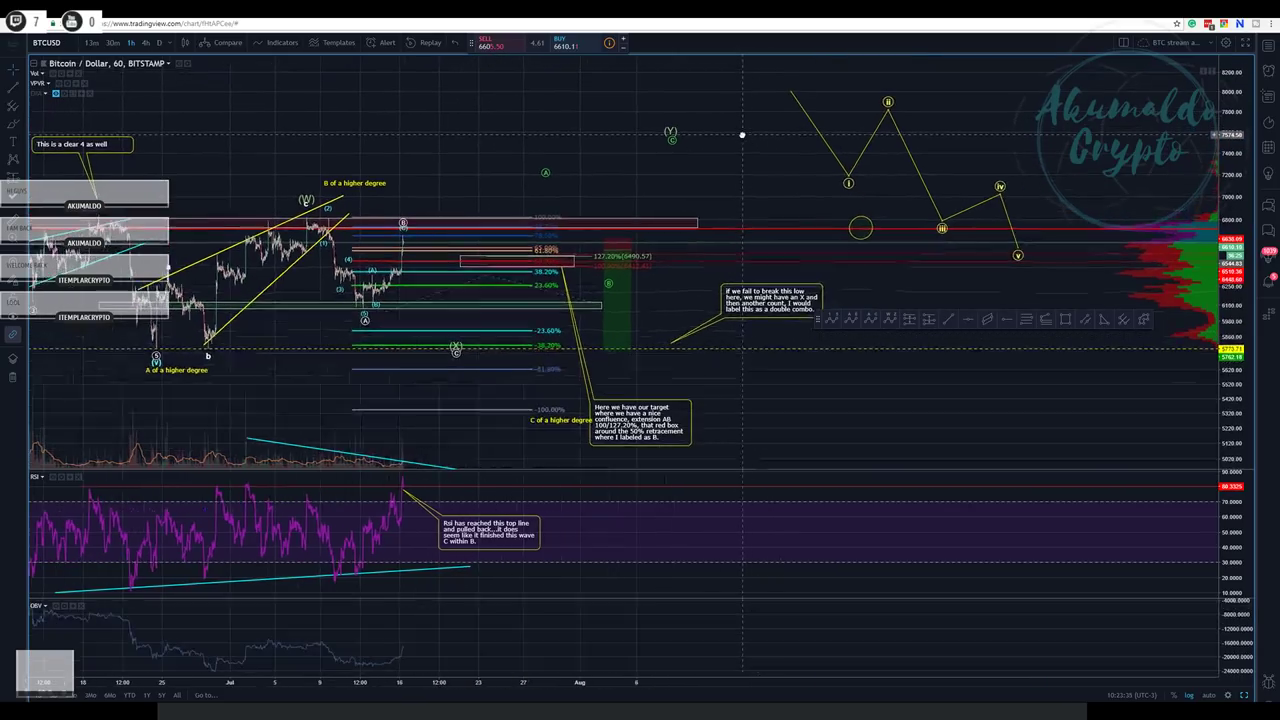
pyautogui.hscroll(1, 742, 134)
pyautogui.click(653, 147)
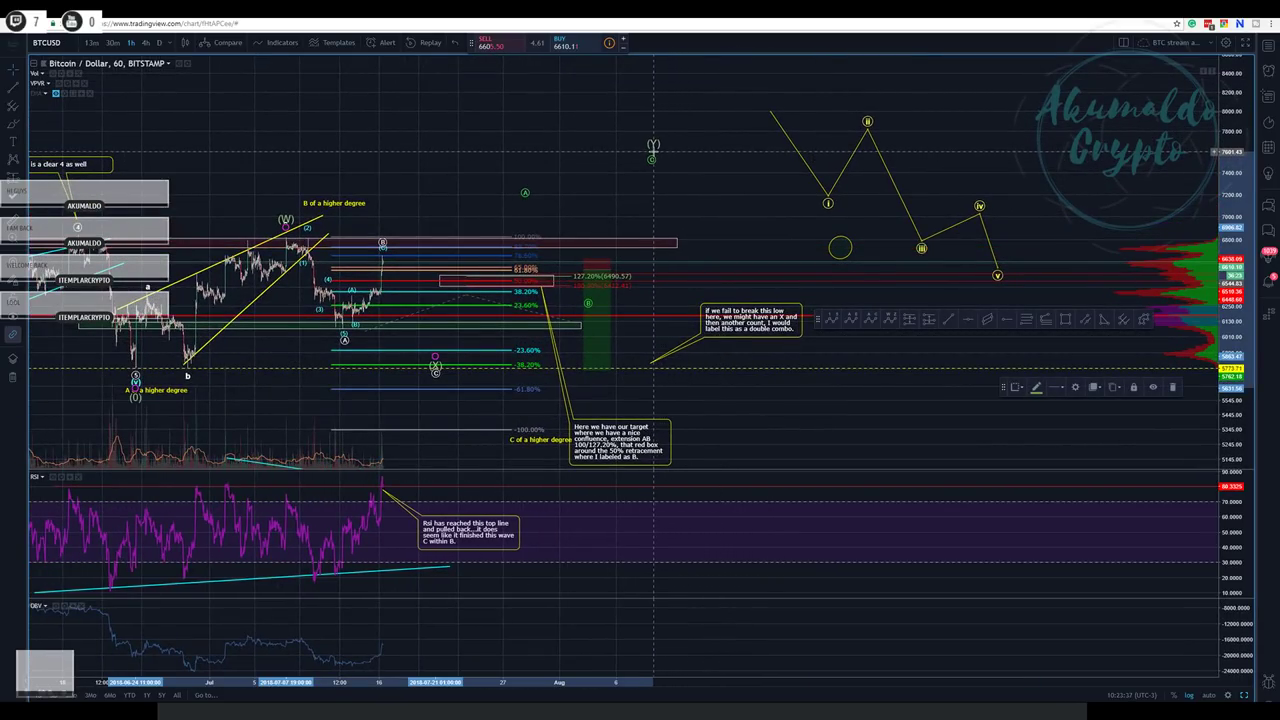
pyautogui.moveTo(655, 152)
pyautogui.mouseDown()
pyautogui.moveTo(890, 115)
pyautogui.moveTo(680, 80)
pyautogui.moveTo(597, 157)
pyautogui.moveTo(471, 329)
pyautogui.moveTo(429, 463)
pyautogui.moveTo(249, 220)
pyautogui.moveTo(411, 146)
pyautogui.moveTo(654, 106)
pyautogui.moveTo(648, 299)
pyautogui.mouseUp()
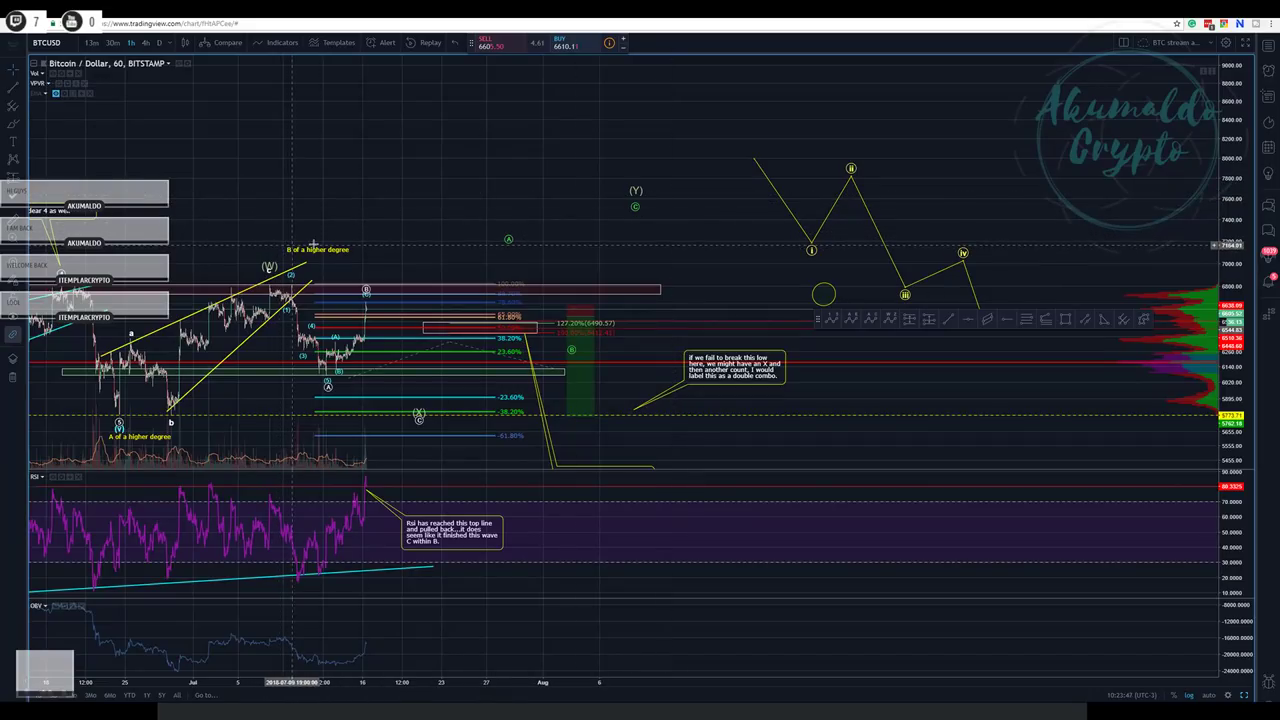
pyautogui.moveTo(315, 250); pyautogui.dragTo(655, 170)
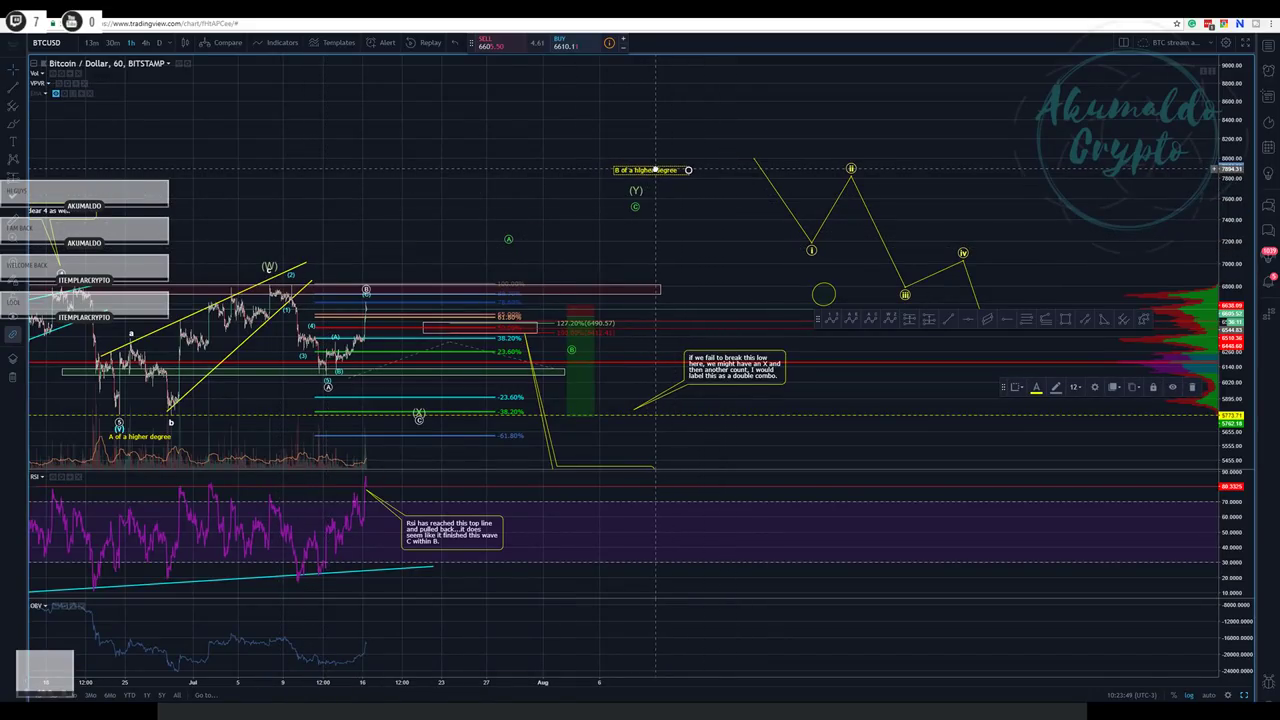
pyautogui.click(661, 193)
# - Return to the daily chart and place a narrowed Kindle window showing the nine-wave triangle in Figure 1-44 beside the wave count
pyautogui.click(415, 8)
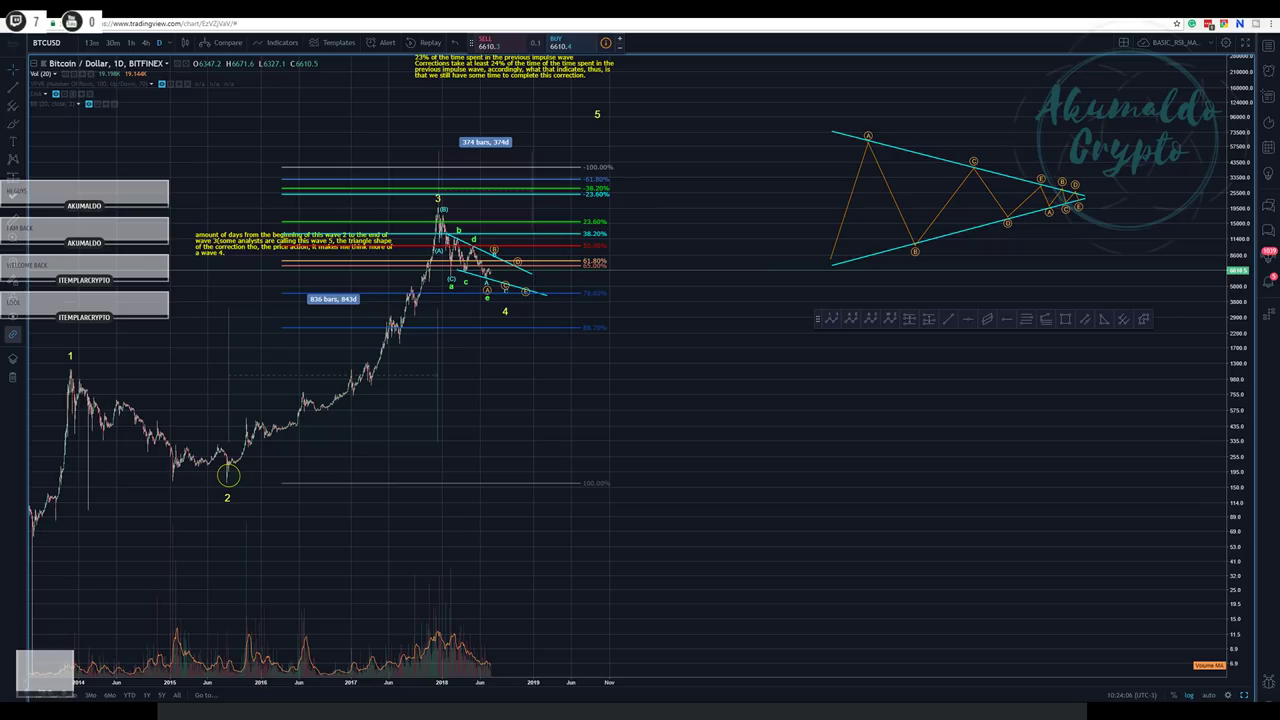
pyautogui.moveTo(0, 62); pyautogui.dragTo(1122, 31)
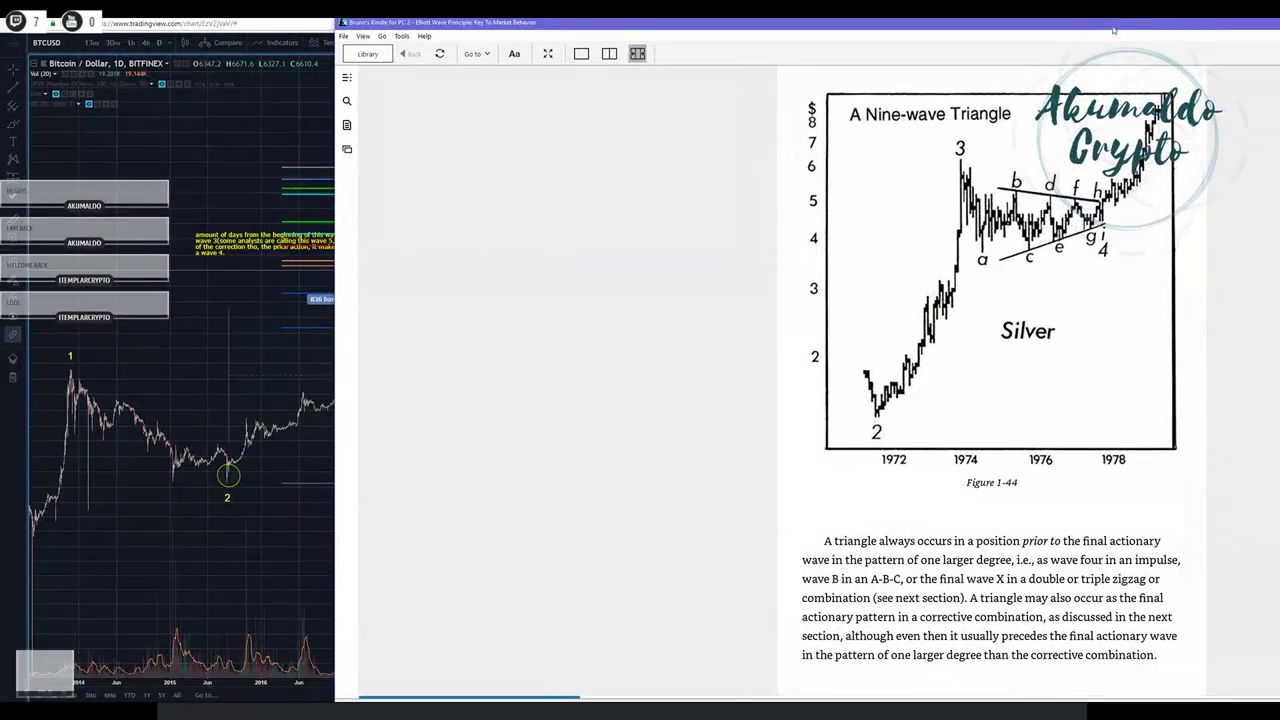
pyautogui.moveTo(782, 26); pyautogui.dragTo(913, 24)
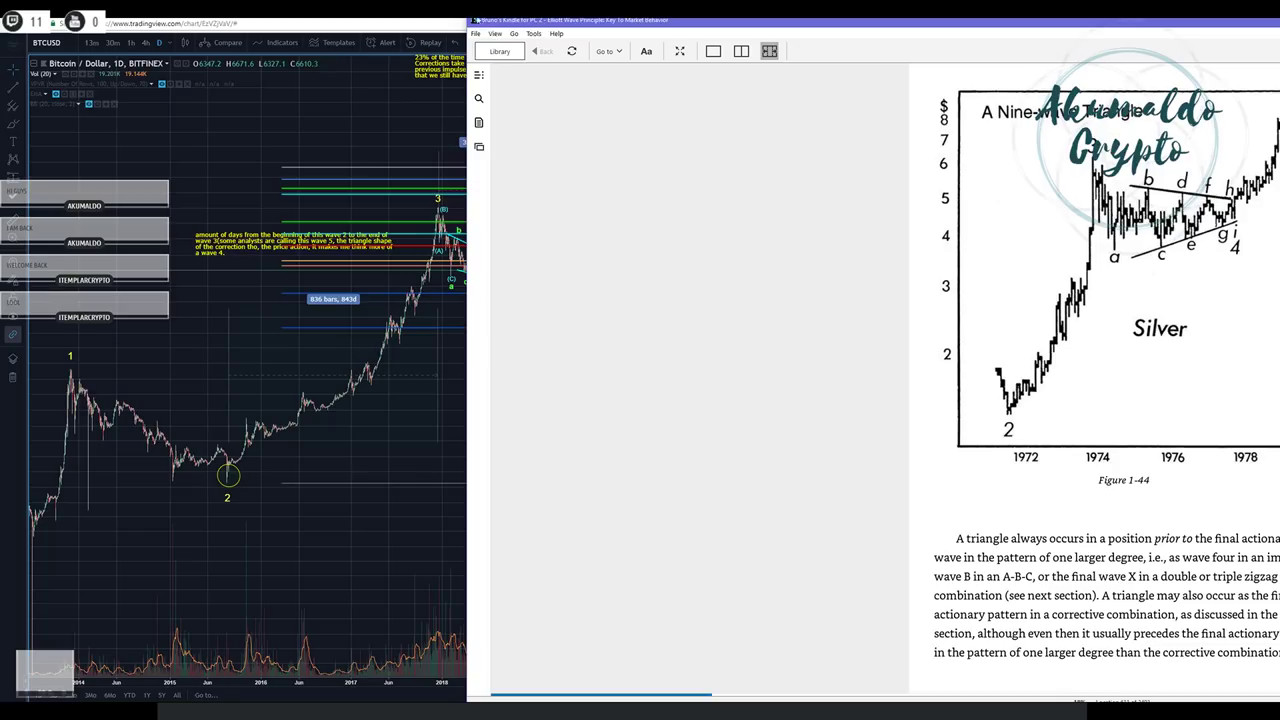
pyautogui.moveTo(465, 363); pyautogui.dragTo(747, 363)
pyautogui.moveTo(980, 20); pyautogui.dragTo(806, 13)
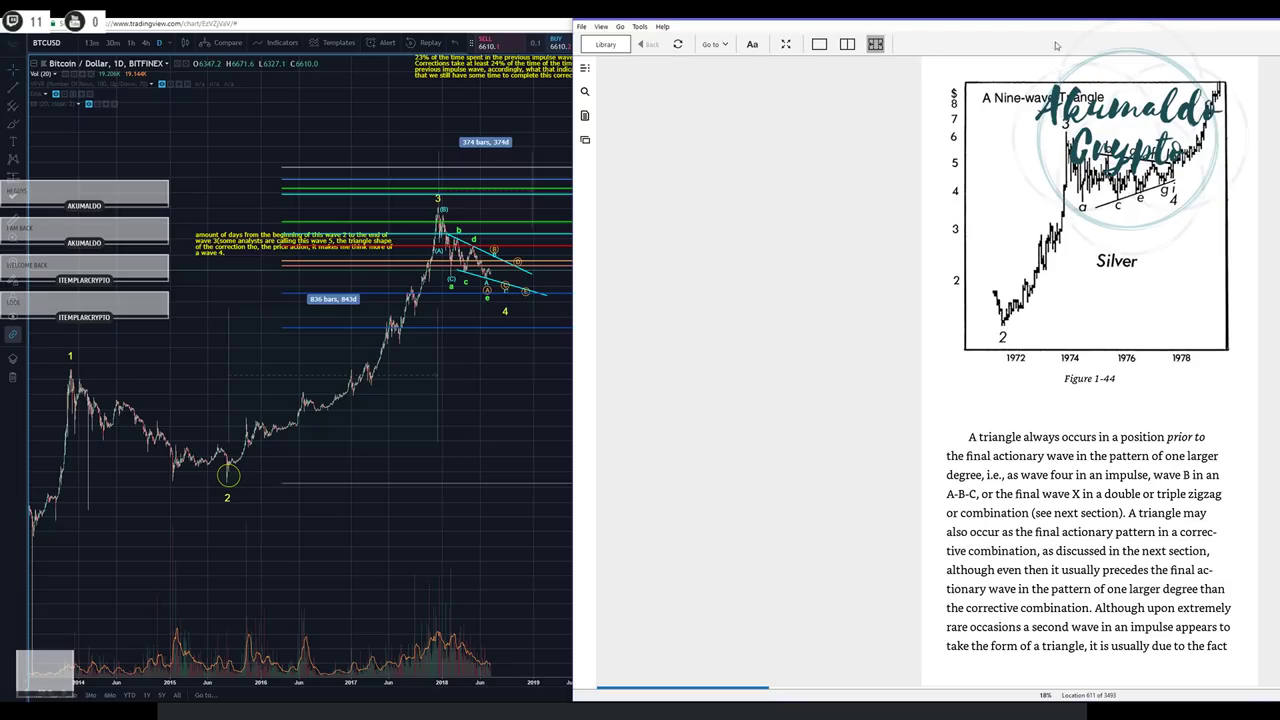
# - Bring the daily Bitcoin chart to the front and compare the wave 4 correction with the triangle sketch
pyautogui.click(395, 117)
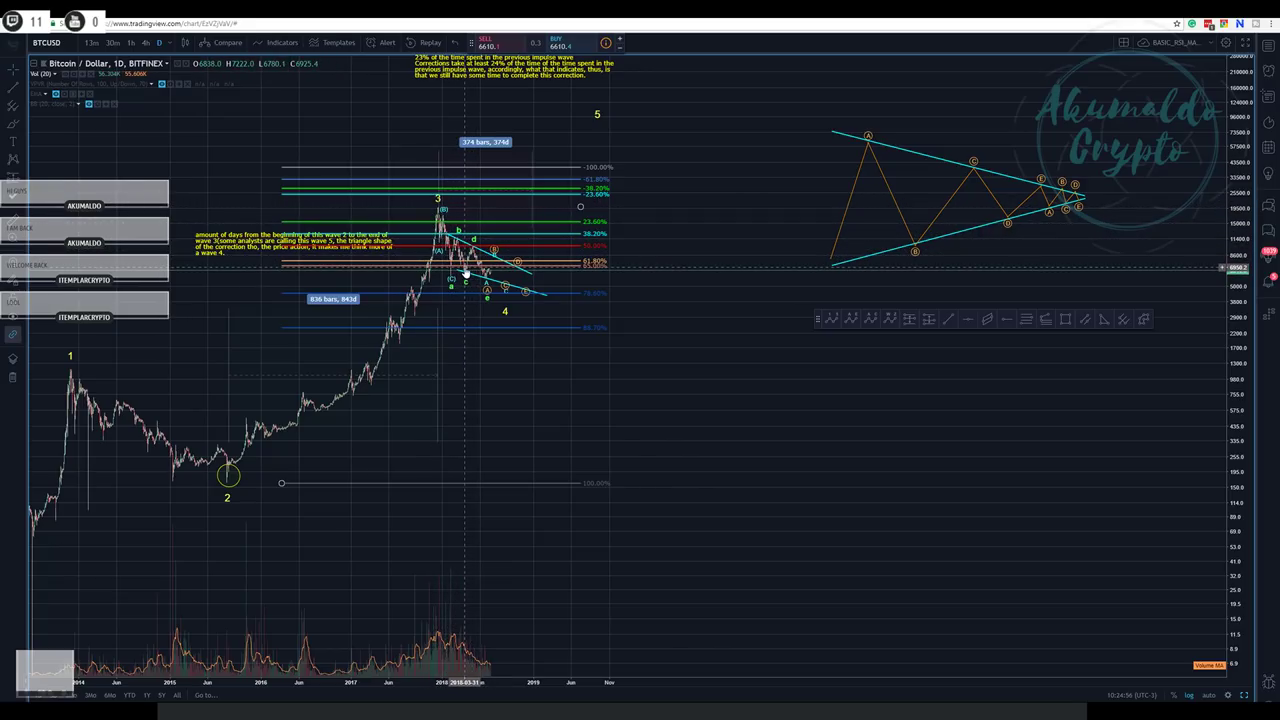
pyautogui.moveTo(1021, 257); pyautogui.dragTo(991, 249)
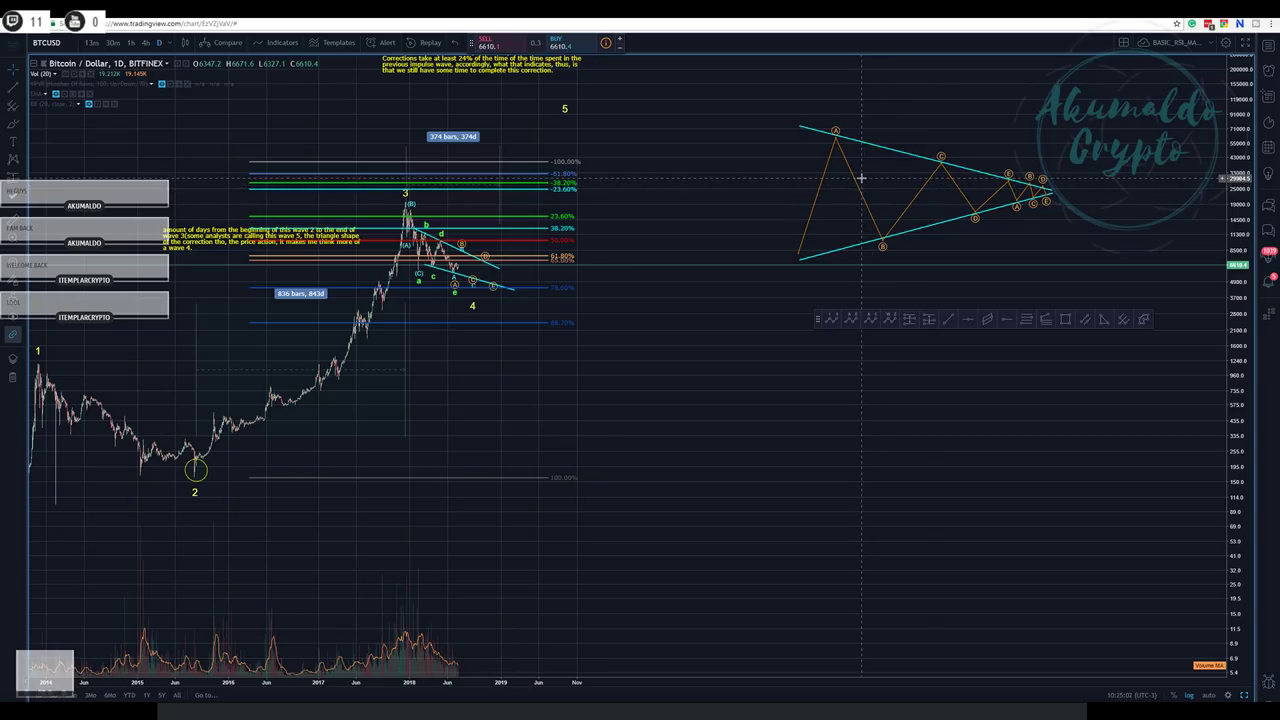
pyautogui.moveTo(954, 104); pyautogui.dragTo(942, 205)
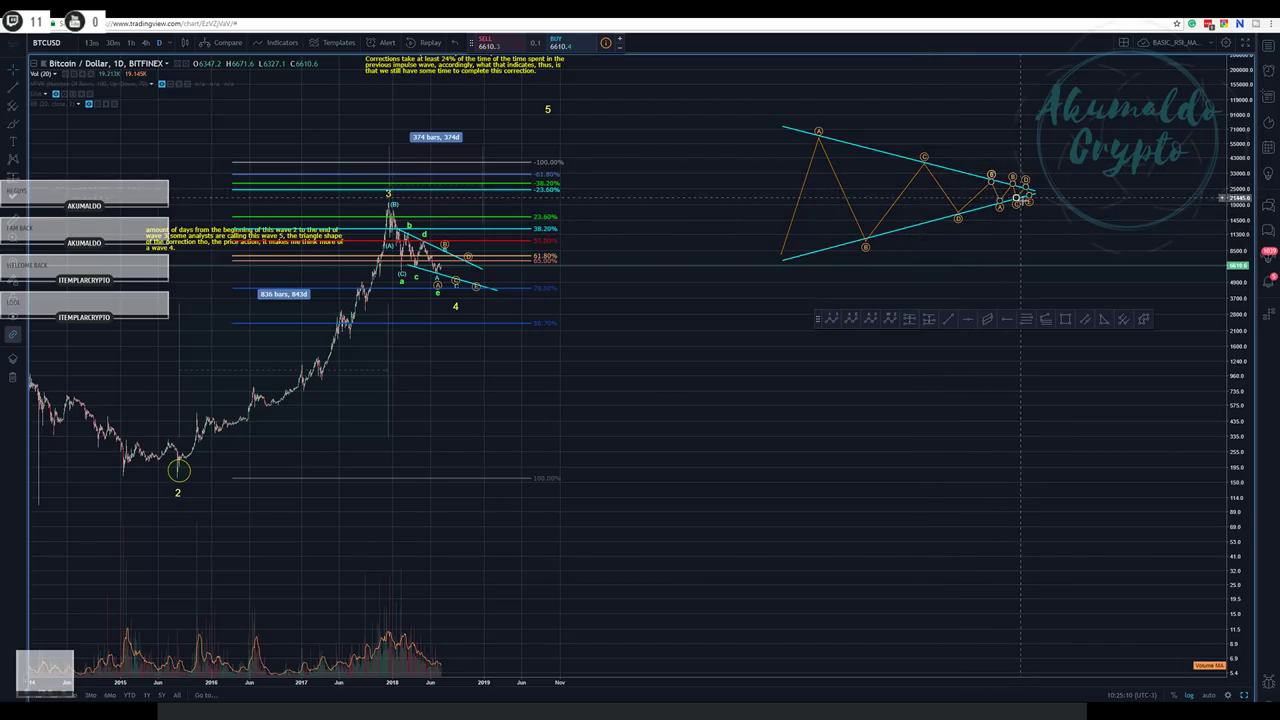
pyautogui.moveTo(677, 244); pyautogui.dragTo(782, 238)
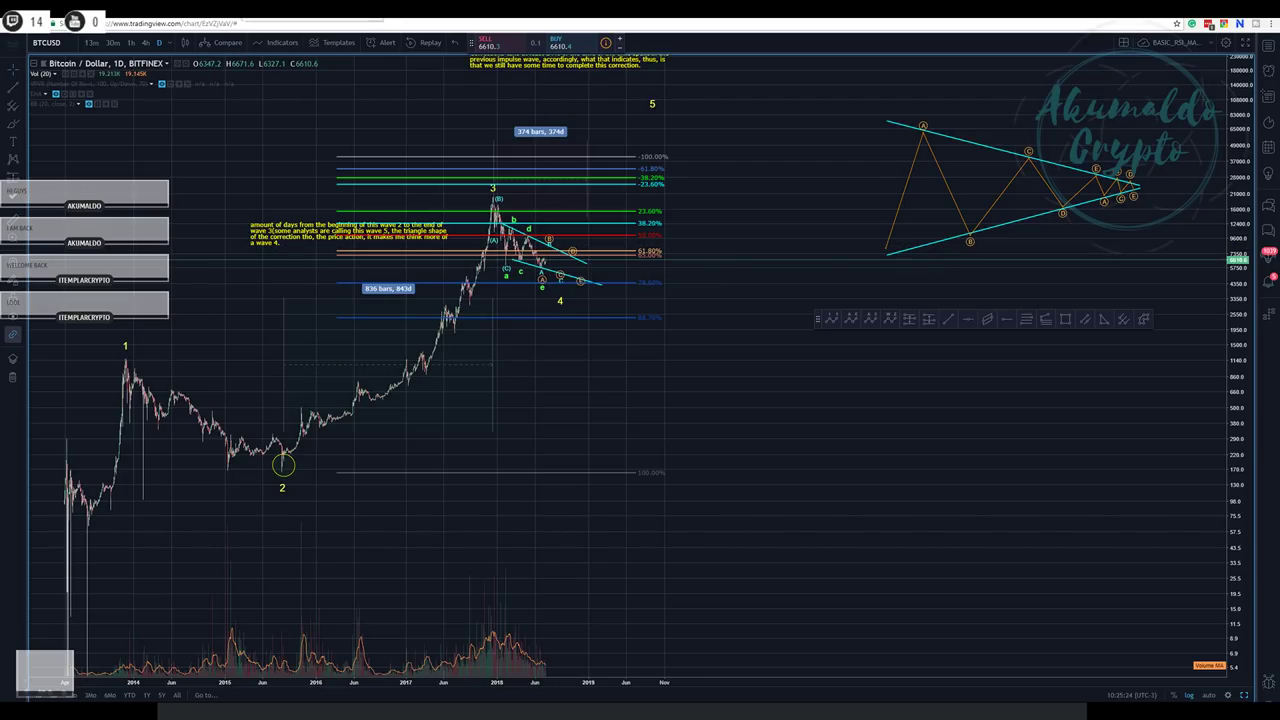
# - Return to the hourly Bitcoin chart and examine the past price reactions around the red resistance box
pyautogui.click(245, 8)
pyautogui.moveTo(519, 182); pyautogui.dragTo(508, 84)
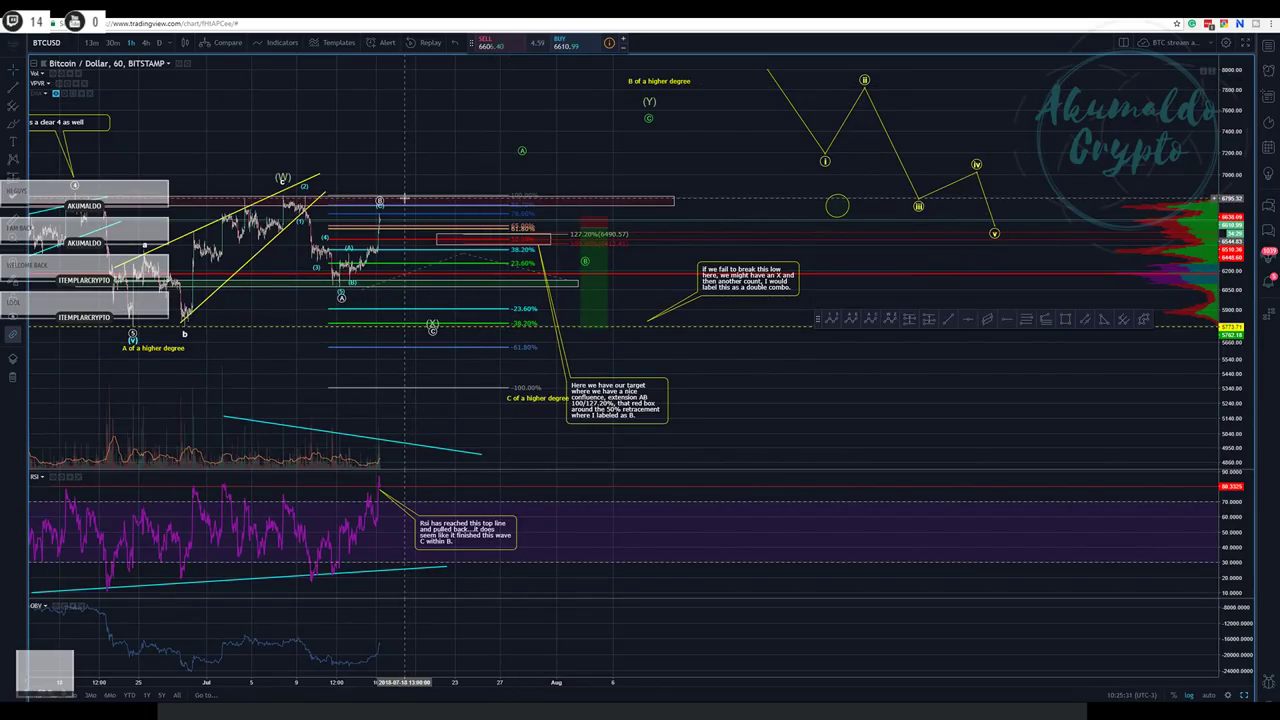
pyautogui.moveTo(404, 198); pyautogui.dragTo(654, 197)
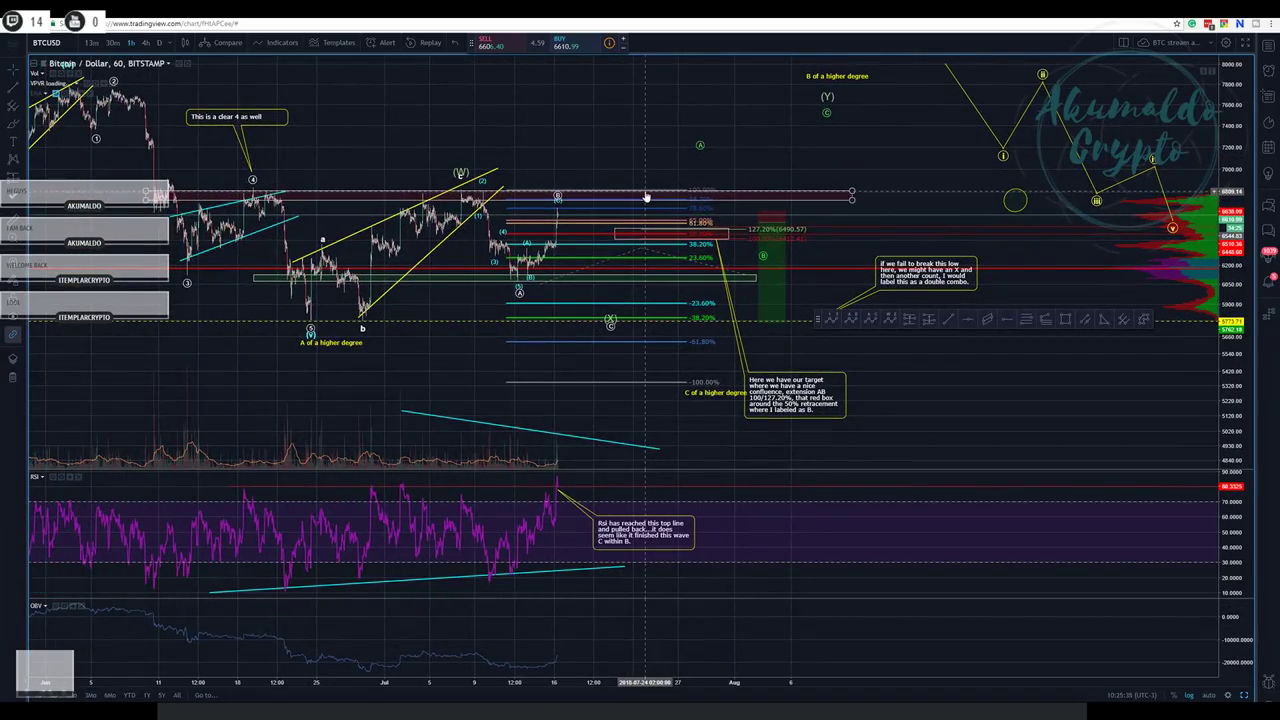
pyautogui.moveTo(617, 137); pyautogui.dragTo(566, 160)
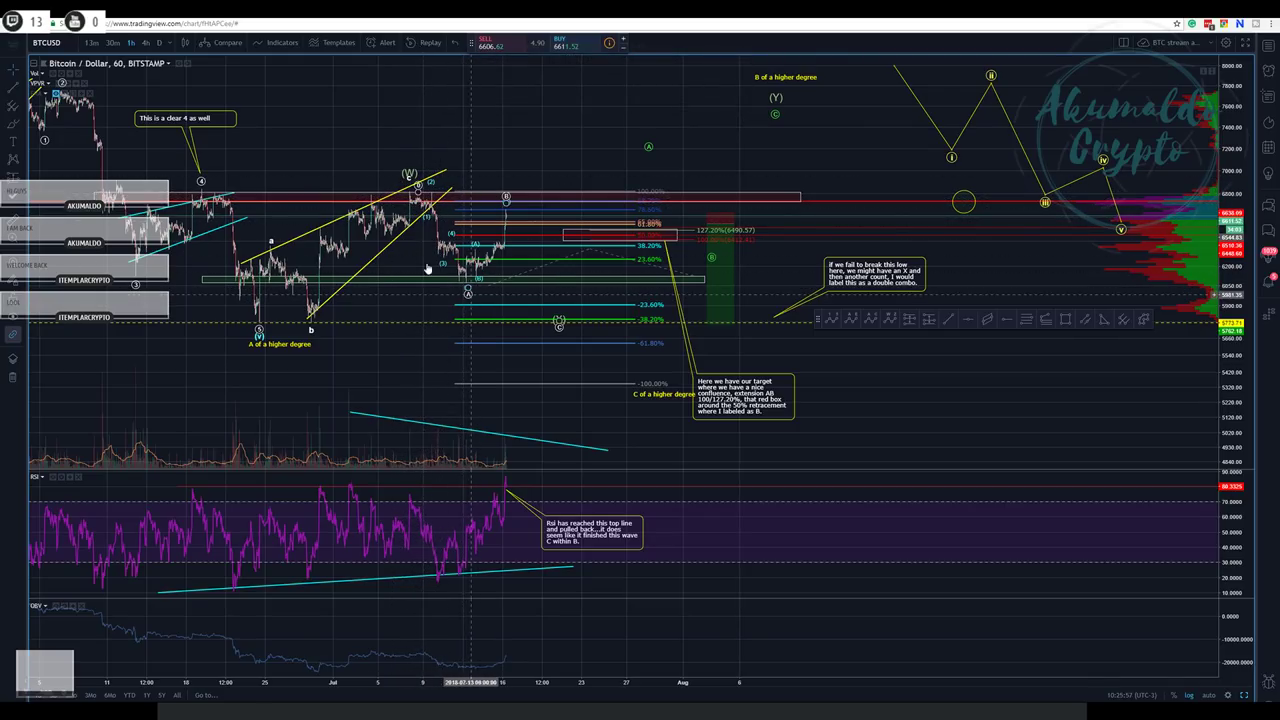
pyautogui.moveTo(270, 142); pyautogui.dragTo(333, 170)
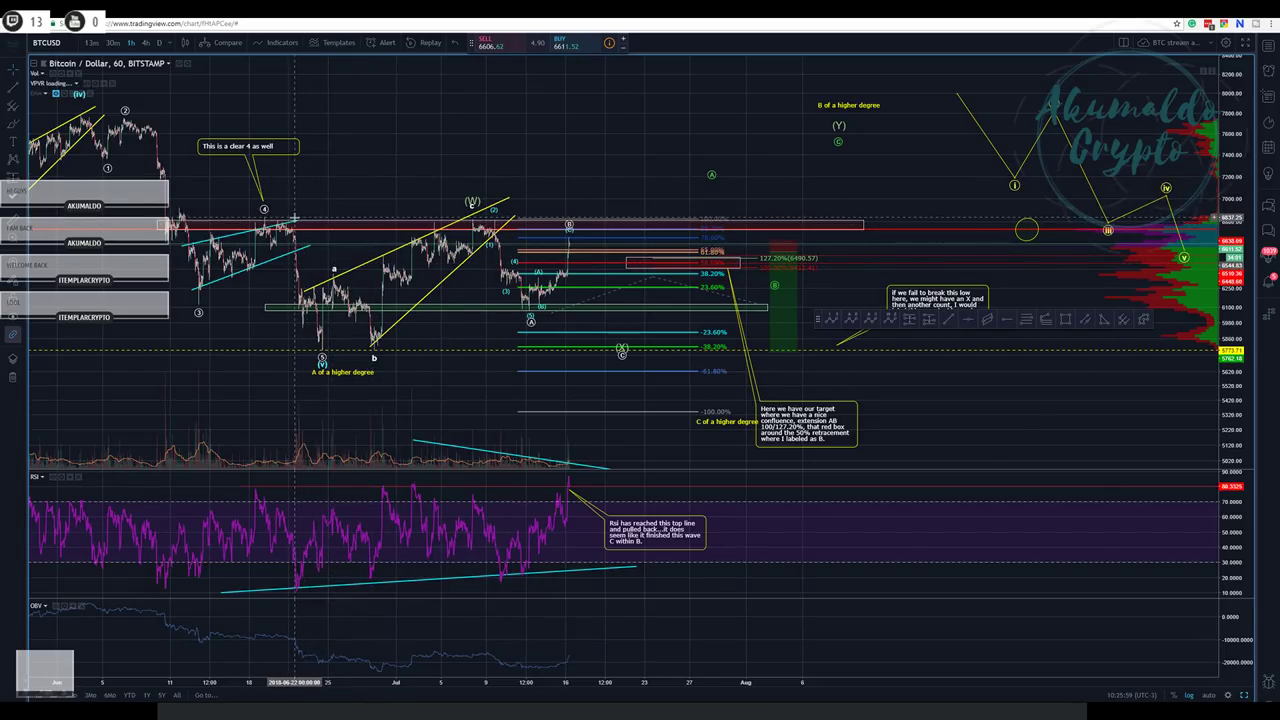
pyautogui.moveTo(240, 200); pyautogui.dragTo(290, 212)
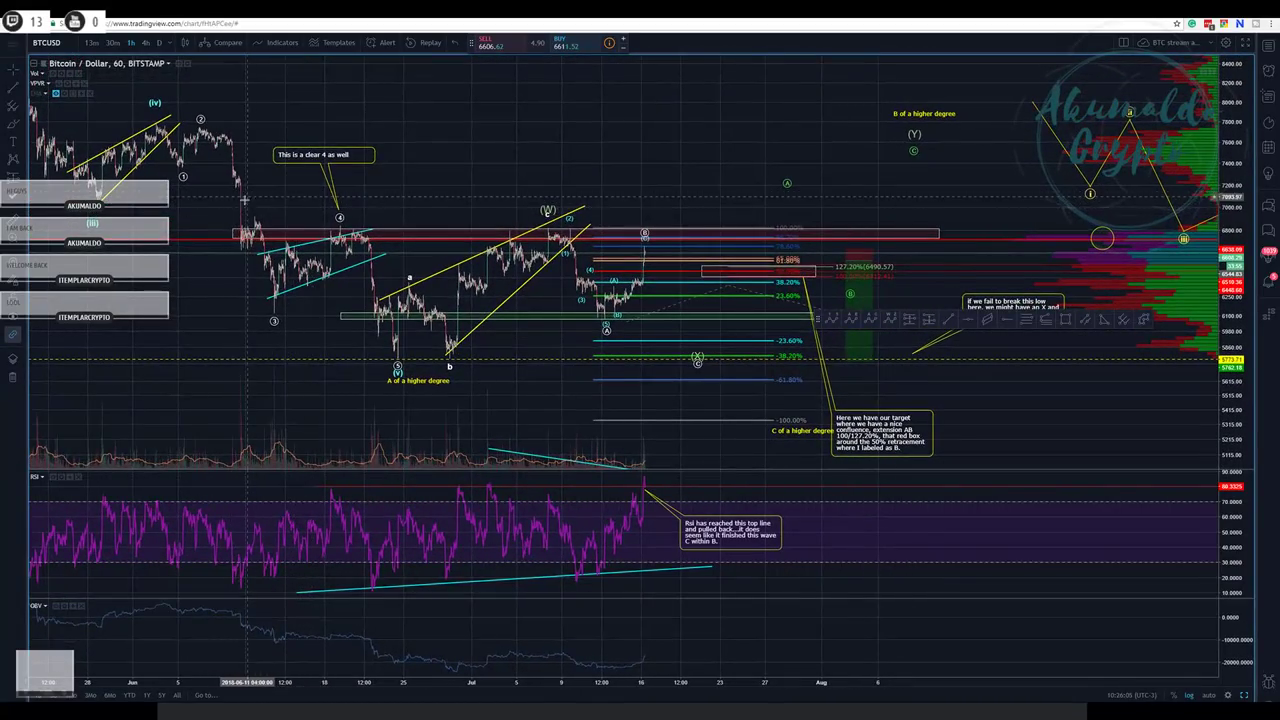
pyautogui.moveTo(417, 195); pyautogui.dragTo(384, 172)
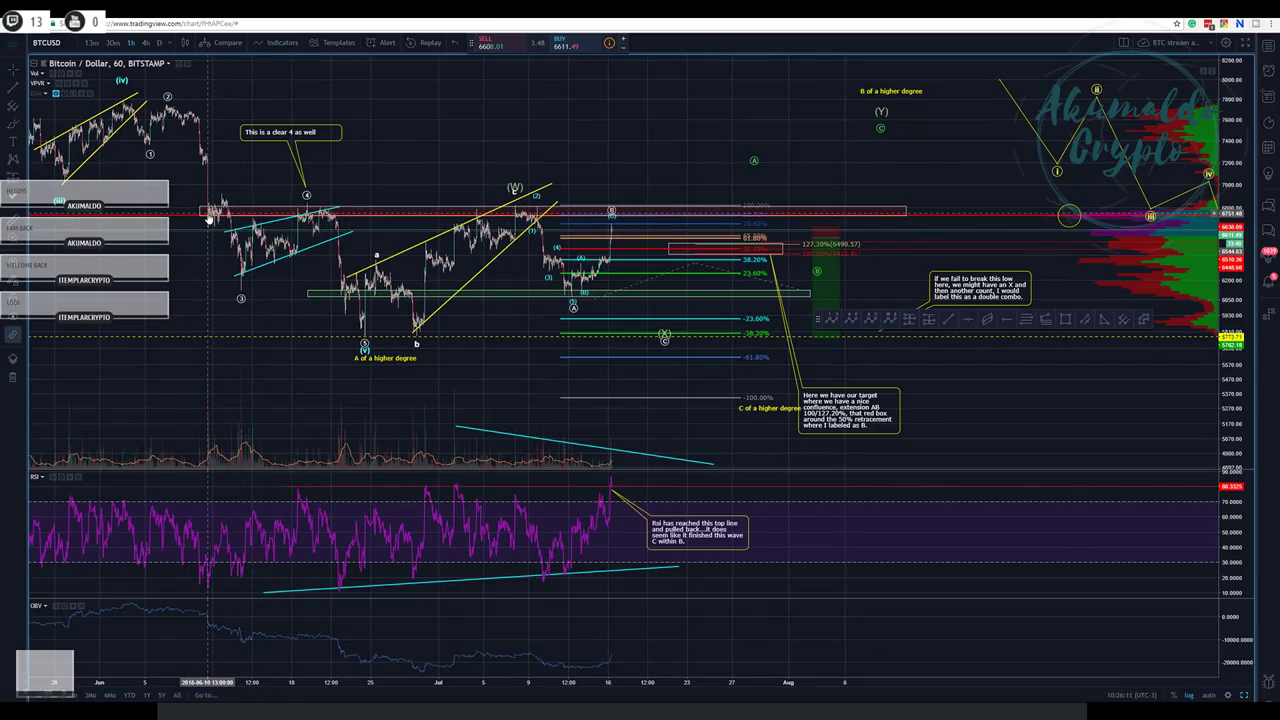
pyautogui.moveTo(630, 152); pyautogui.dragTo(457, 166)
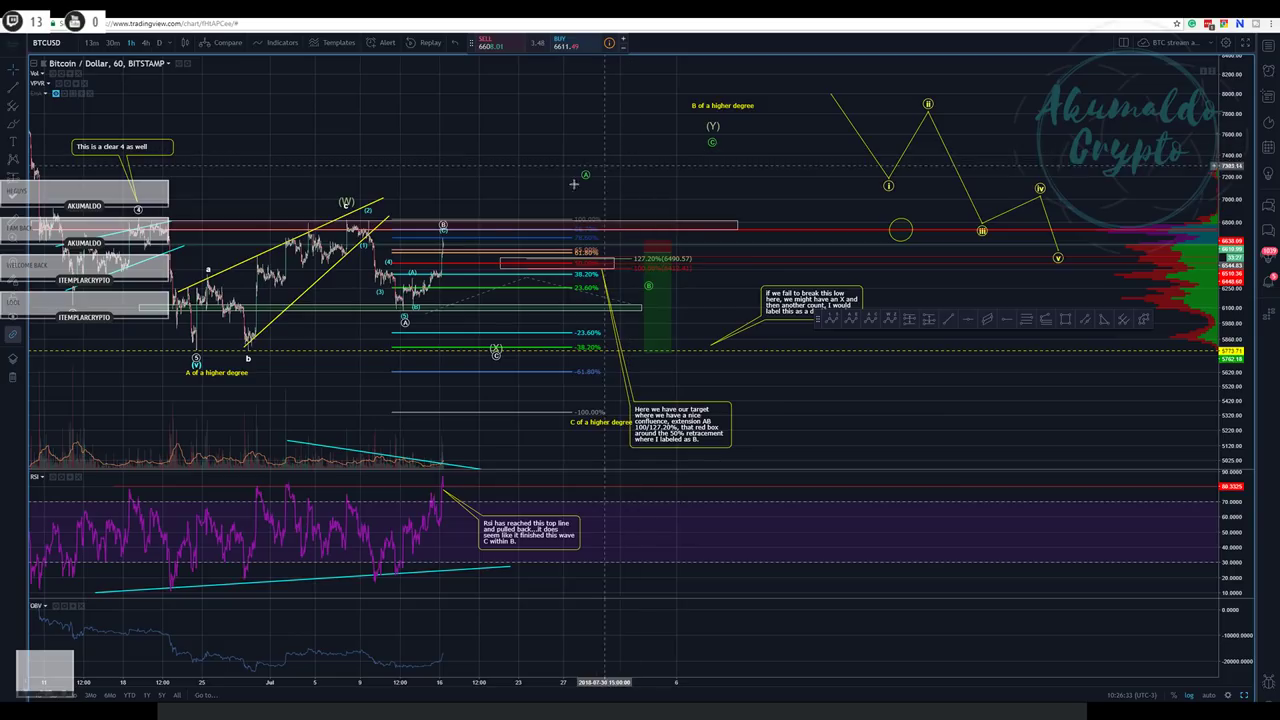
# - Move the start of the white A-B-C pattern to the peak under (W) and set its circled B point in the red resistance box
pyautogui.click(448, 216)
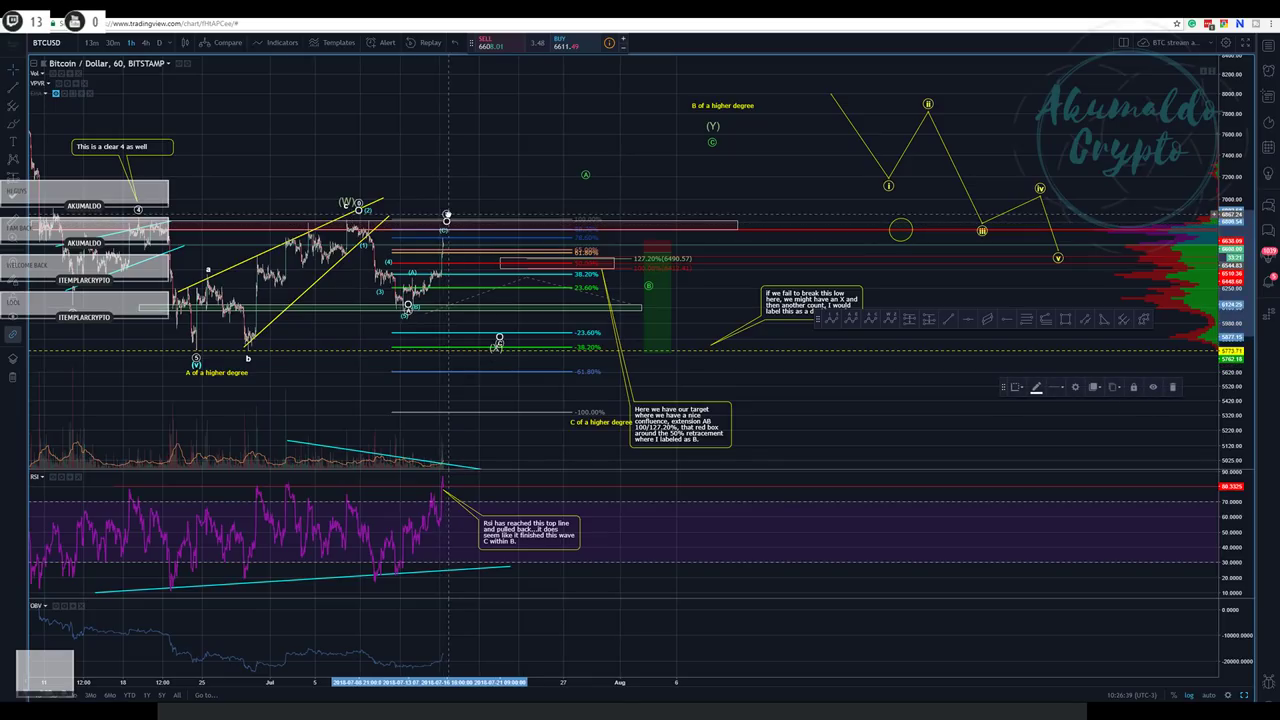
pyautogui.moveTo(450, 218)
pyautogui.mouseDown()
pyautogui.moveTo(443, 230)
pyautogui.moveTo(444, 208)
pyautogui.moveTo(447, 223)
pyautogui.mouseUp()
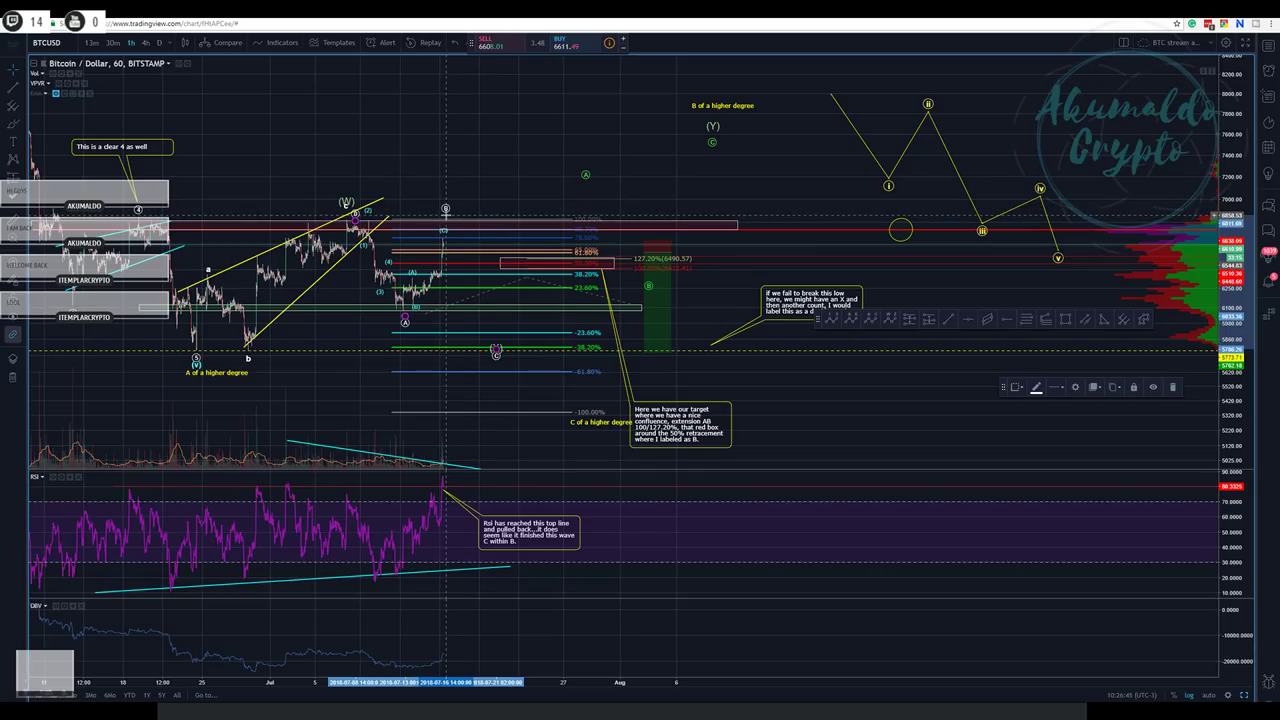
pyautogui.click(414, 228)
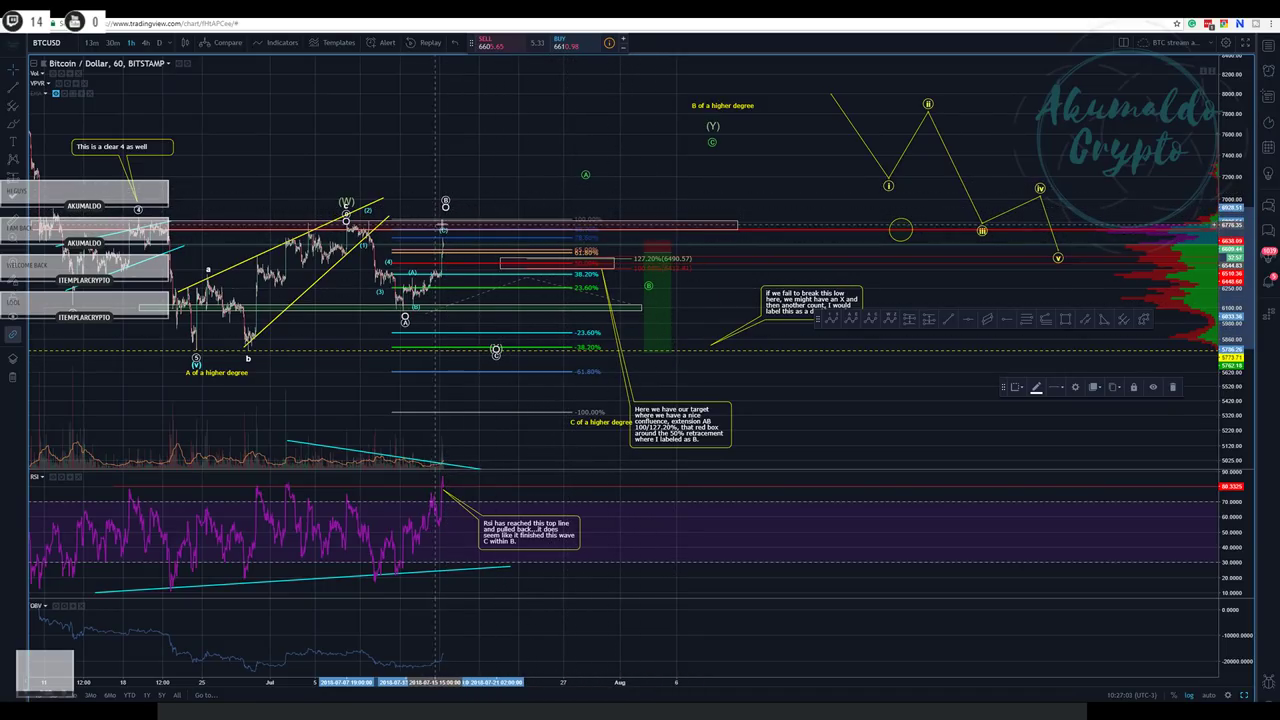
pyautogui.moveTo(445, 207); pyautogui.dragTo(442, 225)
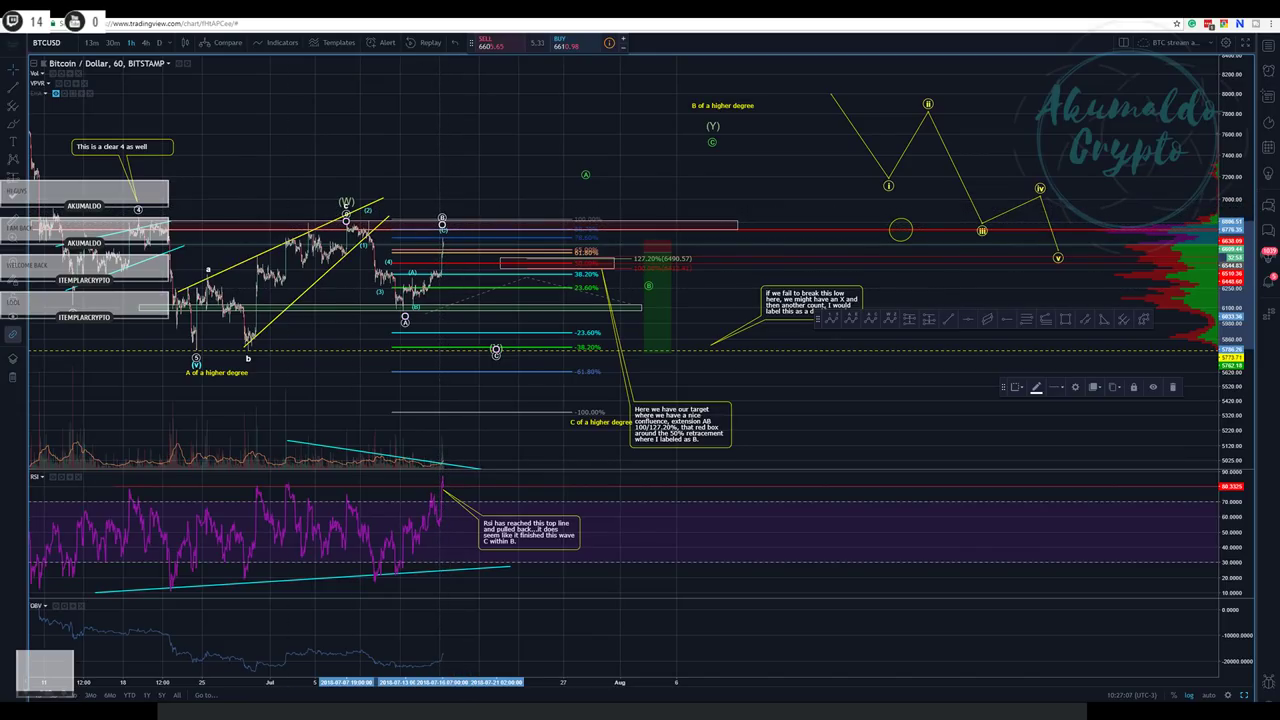
# - Switch to the Kindle book and go back to Figure 1-42, the variations of Elliott wave triangles
pyautogui.hotkey('alt', 'Tab')
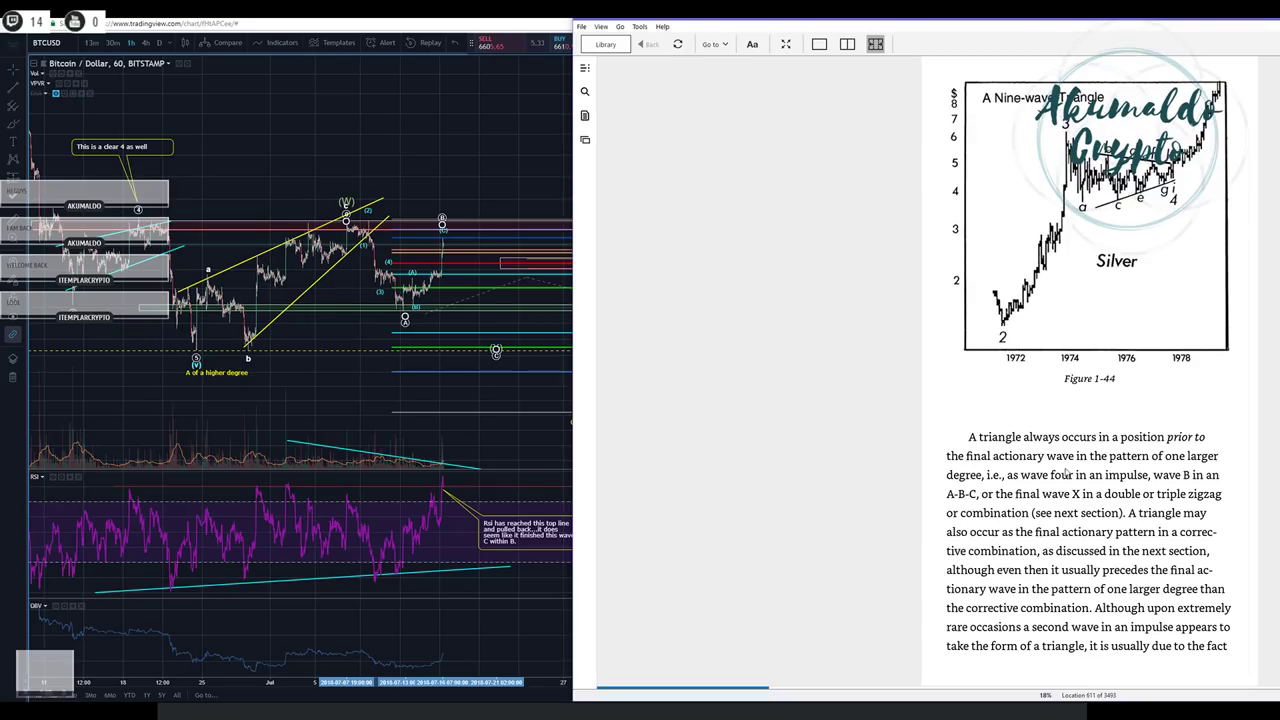
pyautogui.click(830, 350)
pyautogui.click(830, 350)
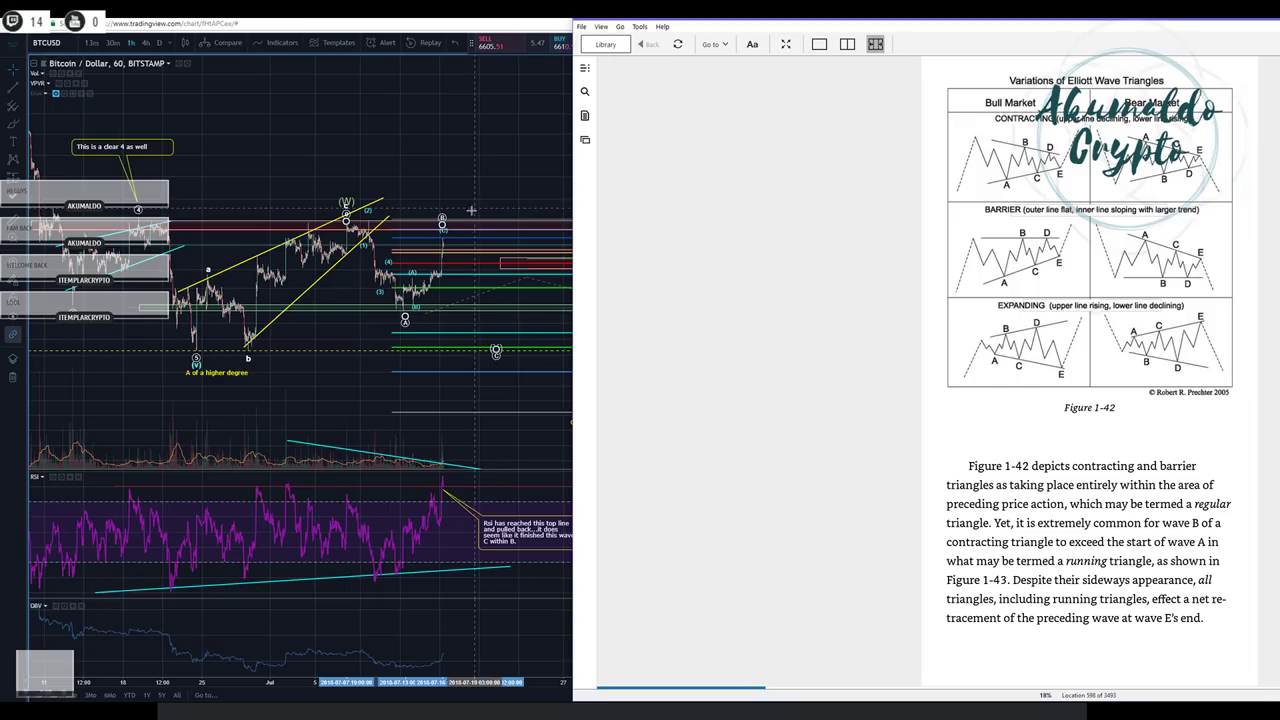
# - Try the circled B point of the white A-B-C pattern above the red resistance box and return it inside the box
pyautogui.click(442, 225)
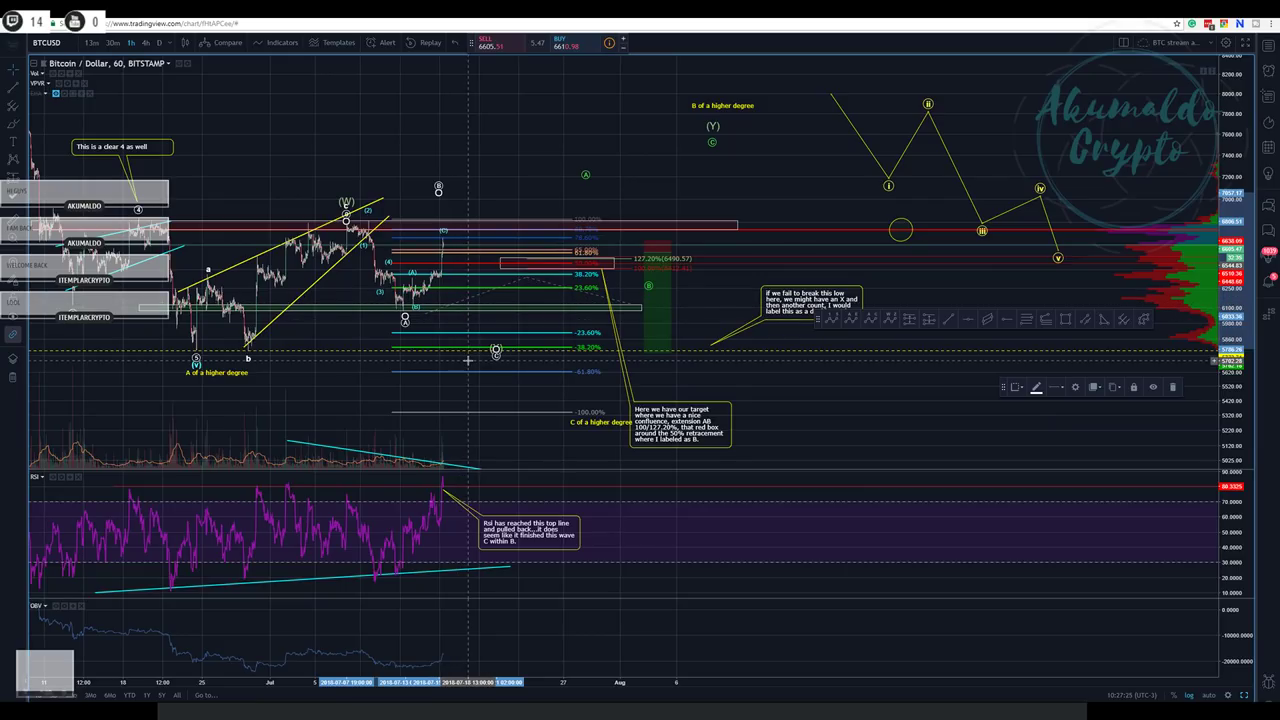
pyautogui.moveTo(440, 194); pyautogui.dragTo(443, 222)
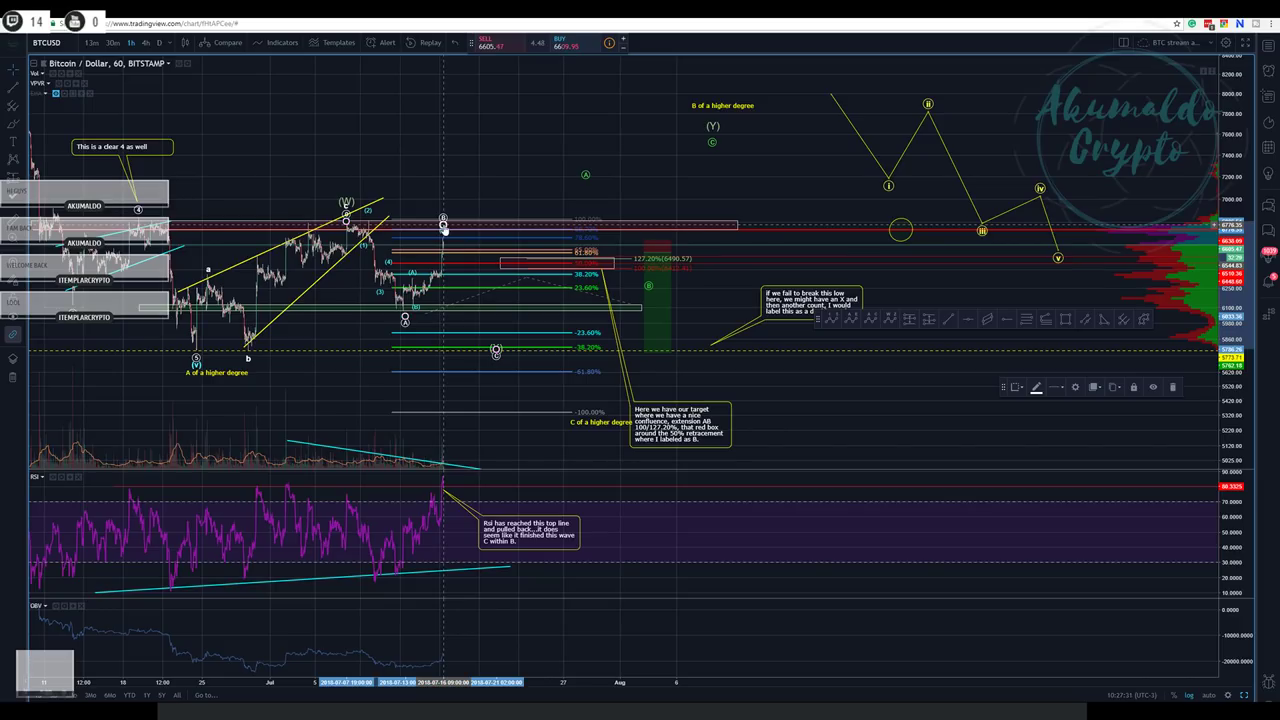
pyautogui.click(486, 189)
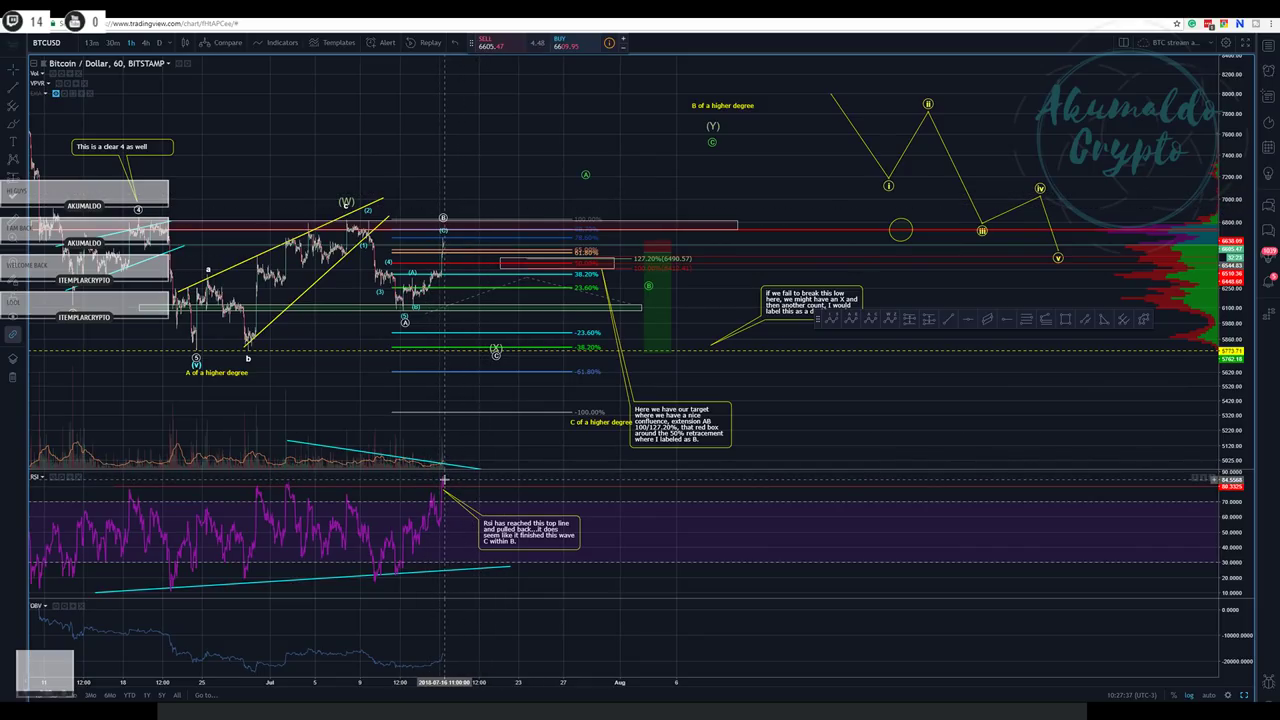
# - Switch the Bitcoin chart to the 4-hour timeframe
pyautogui.click(145, 42)
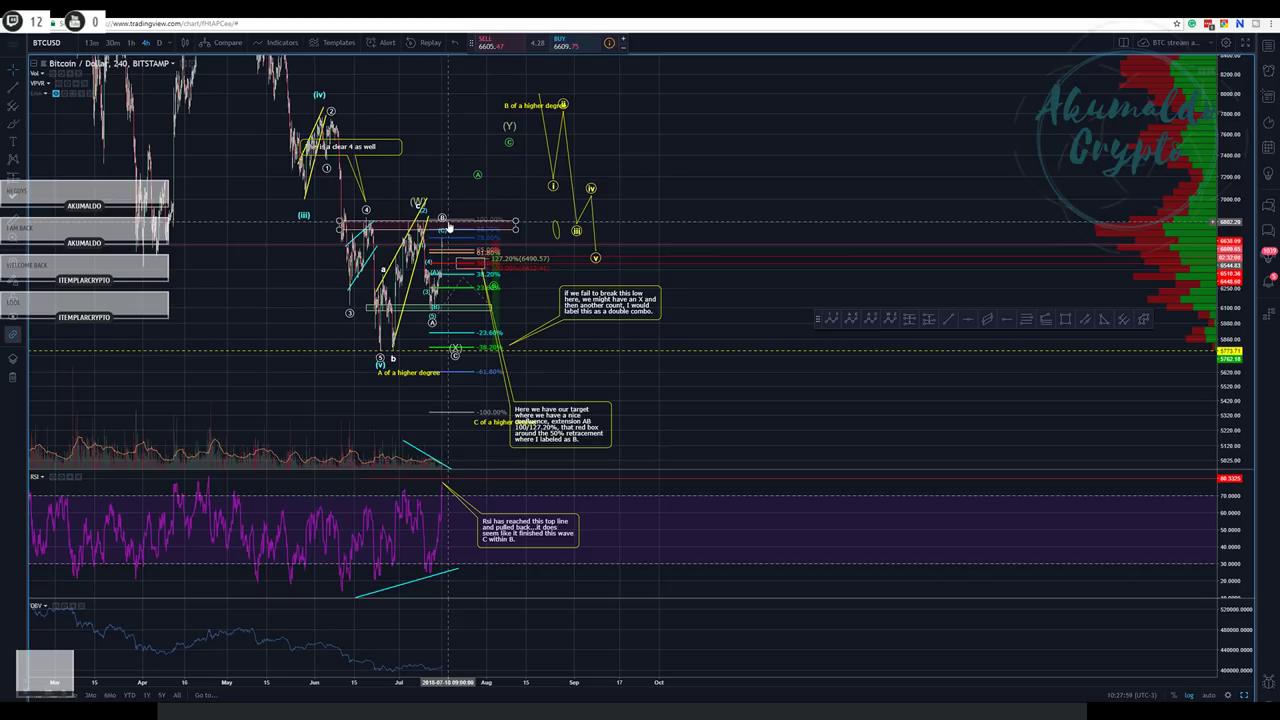
# - Return the Bitcoin chart to the 1-hour timeframe and fine-tune the white pattern's circled B point inside the red resistance box
pyautogui.click(131, 43)
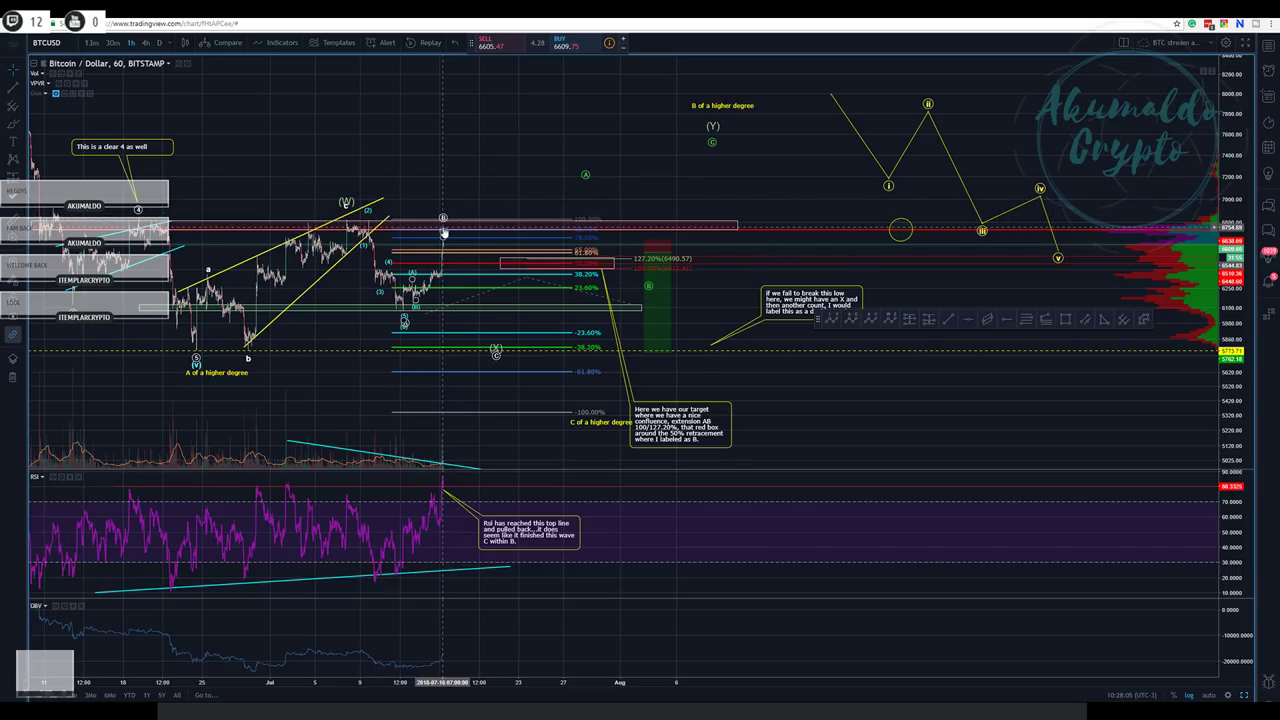
pyautogui.click(443, 229)
pyautogui.moveTo(443, 229); pyautogui.dragTo(438, 216)
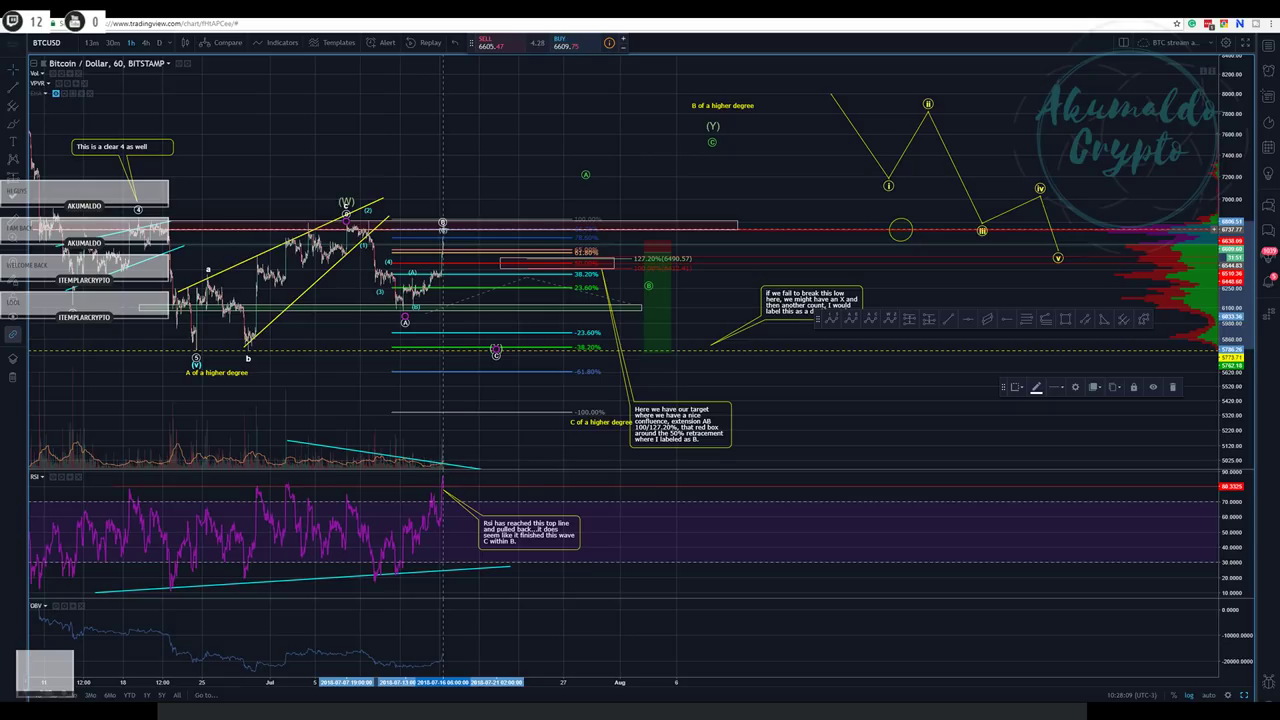
pyautogui.click(446, 207)
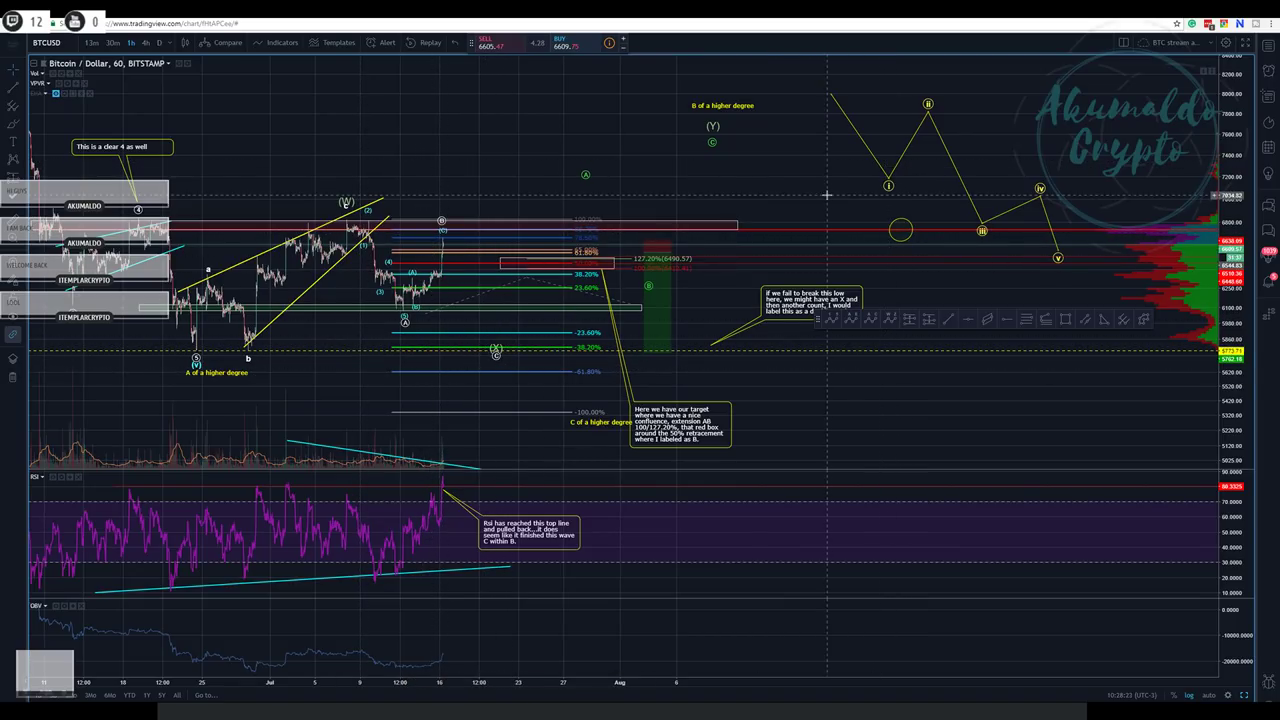
# - Adjust the (X) point of the W-X-Y pattern and the circled C point around the -38.20% level near 21 July
pyautogui.moveTo(656, 352)
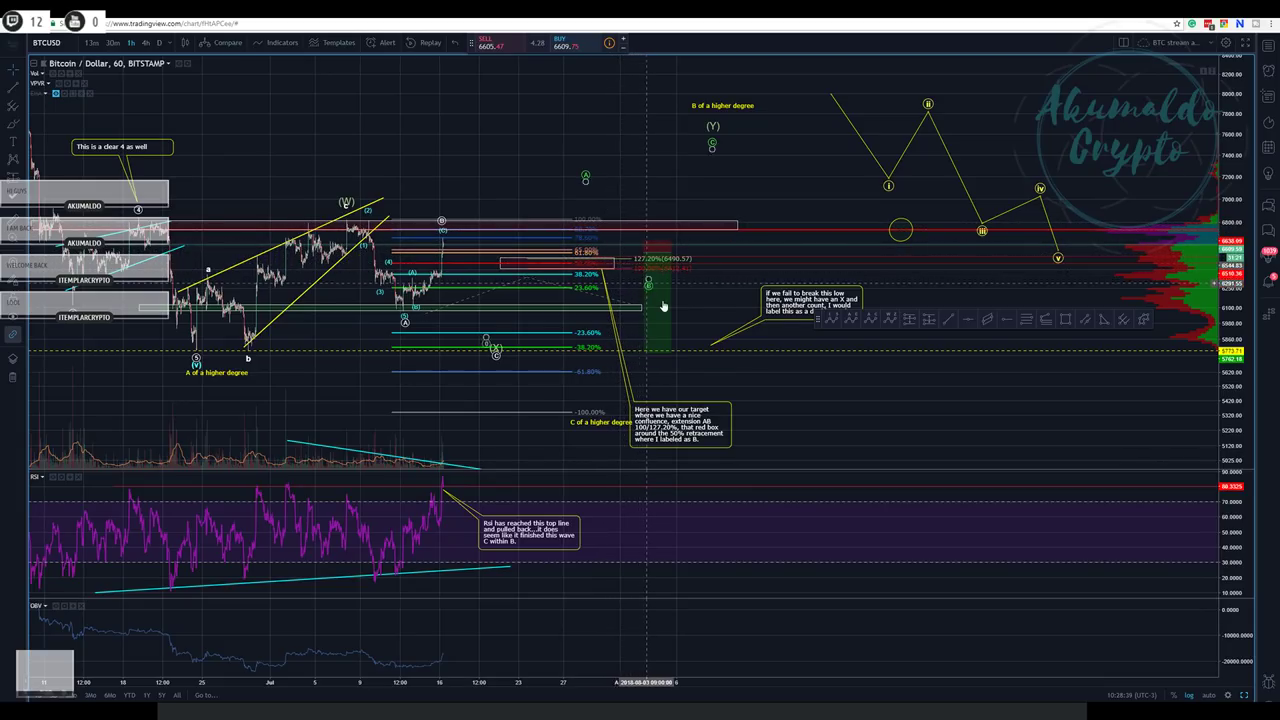
pyautogui.moveTo(653, 279)
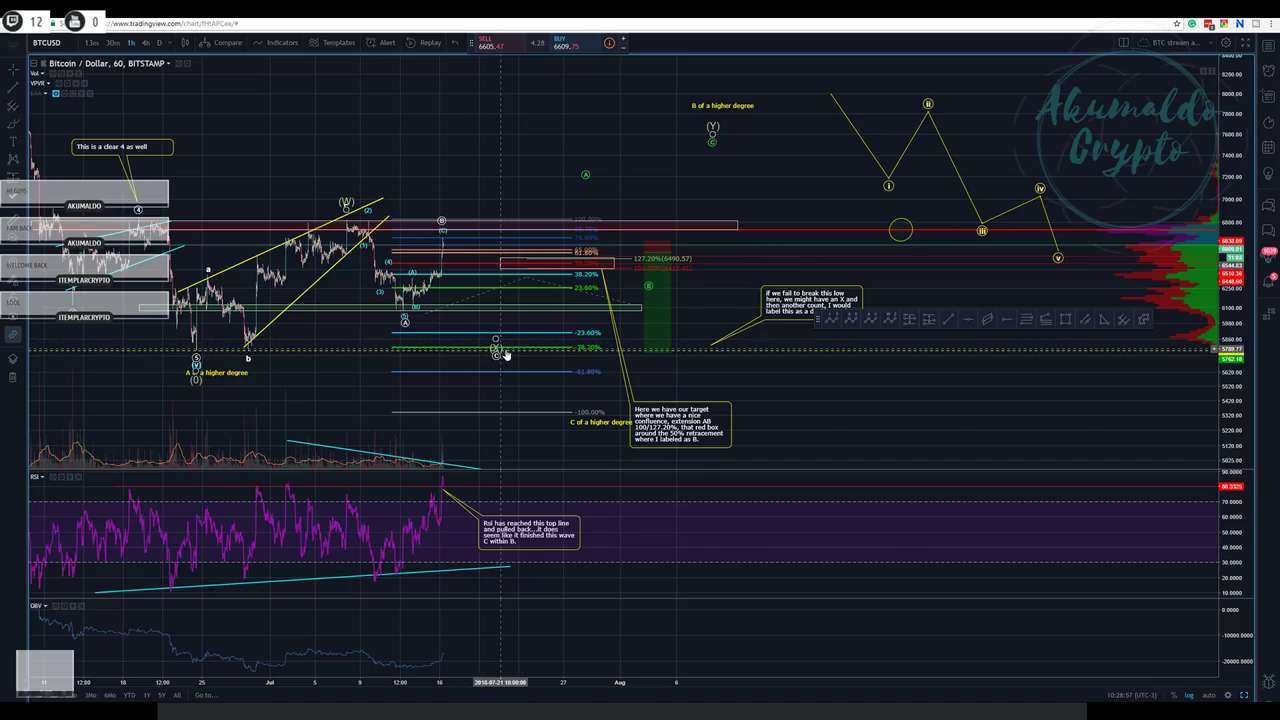
pyautogui.moveTo(496, 347); pyautogui.dragTo(492, 333)
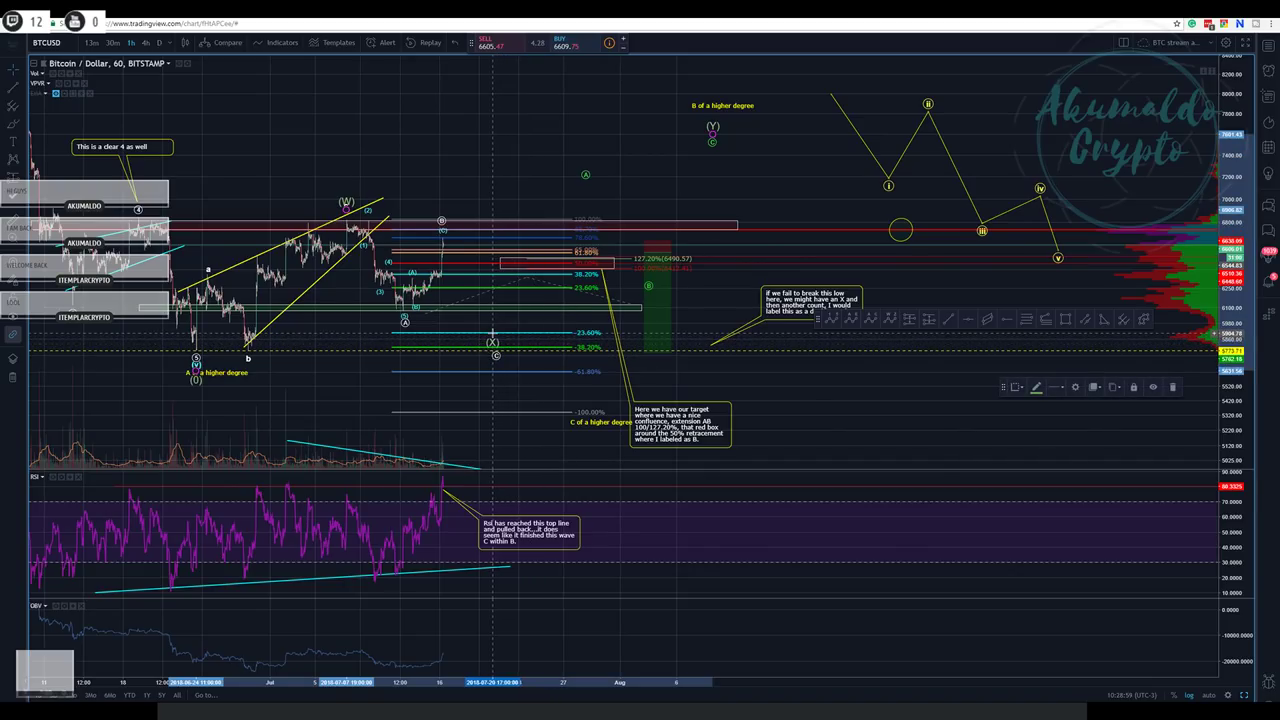
pyautogui.click(497, 348)
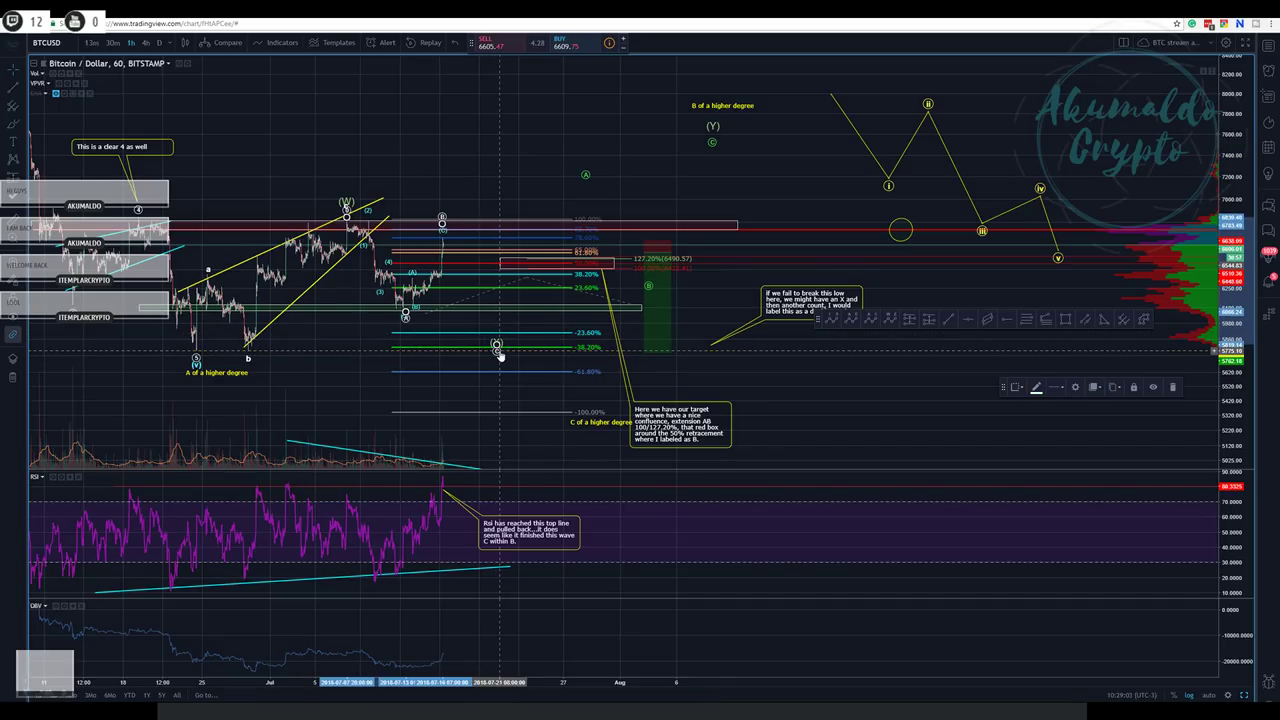
pyautogui.moveTo(499, 351); pyautogui.dragTo(498, 356)
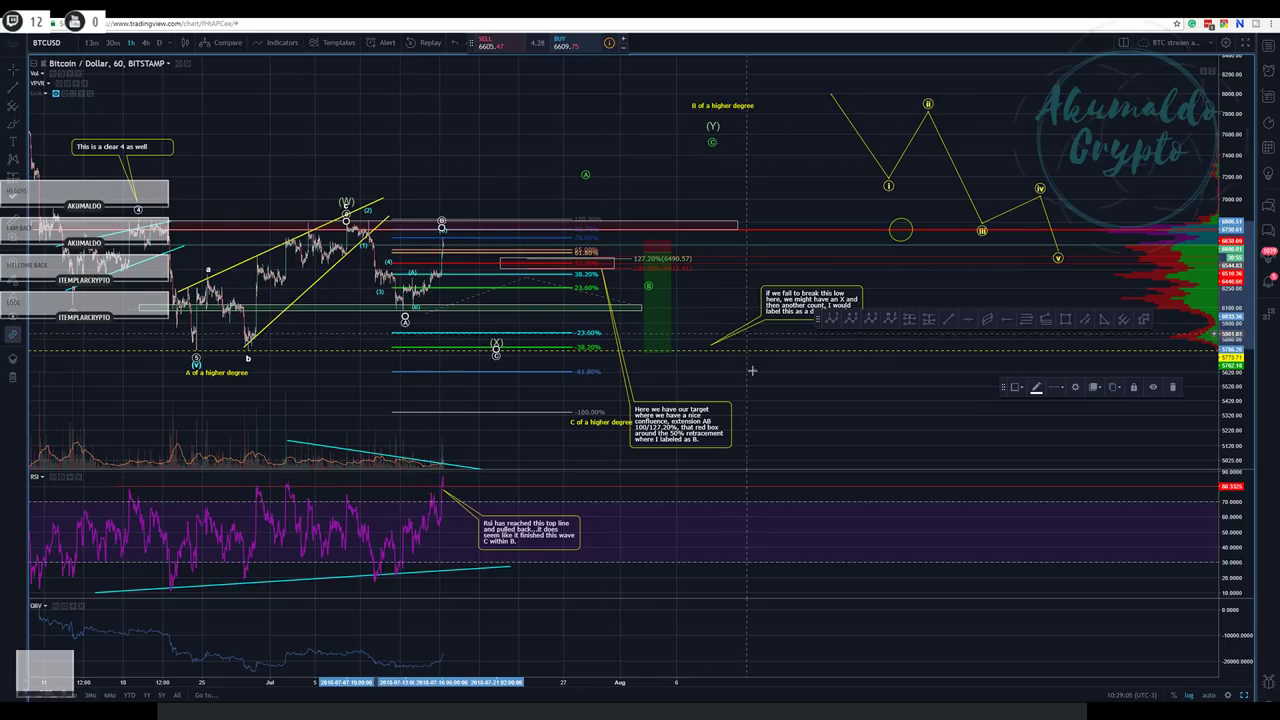
pyautogui.click(1048, 320)
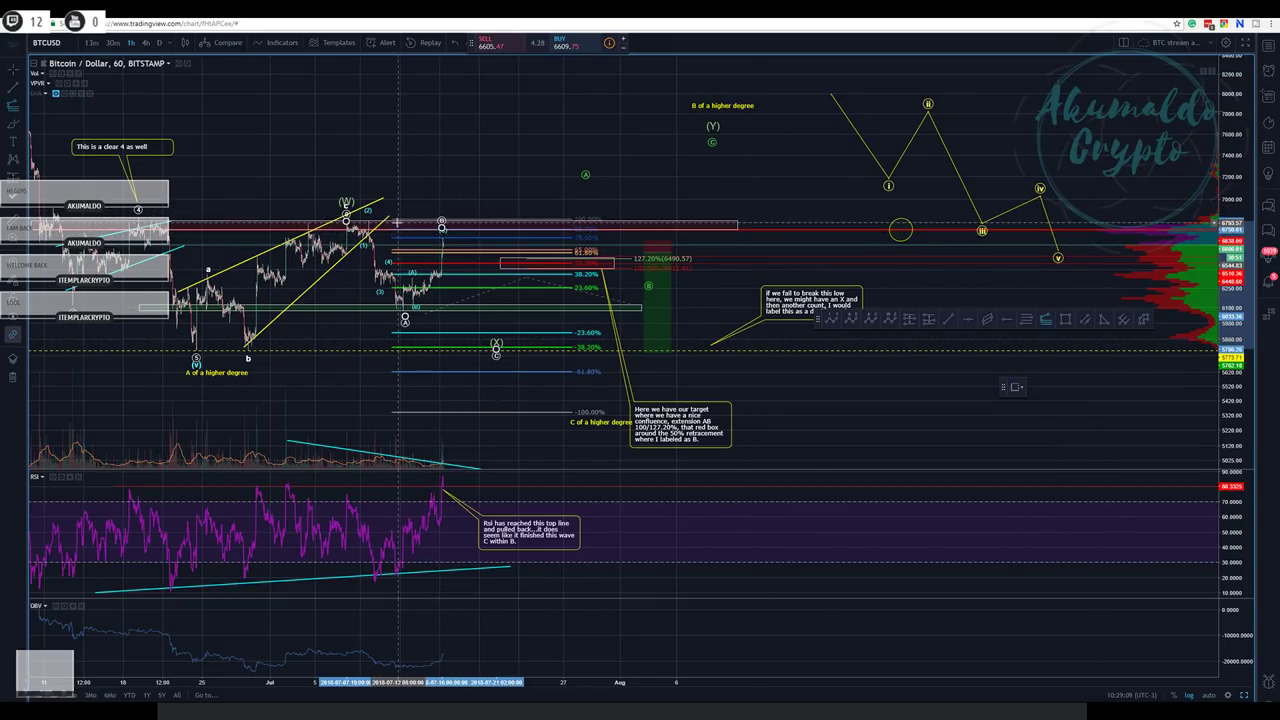
pyautogui.press('Escape')
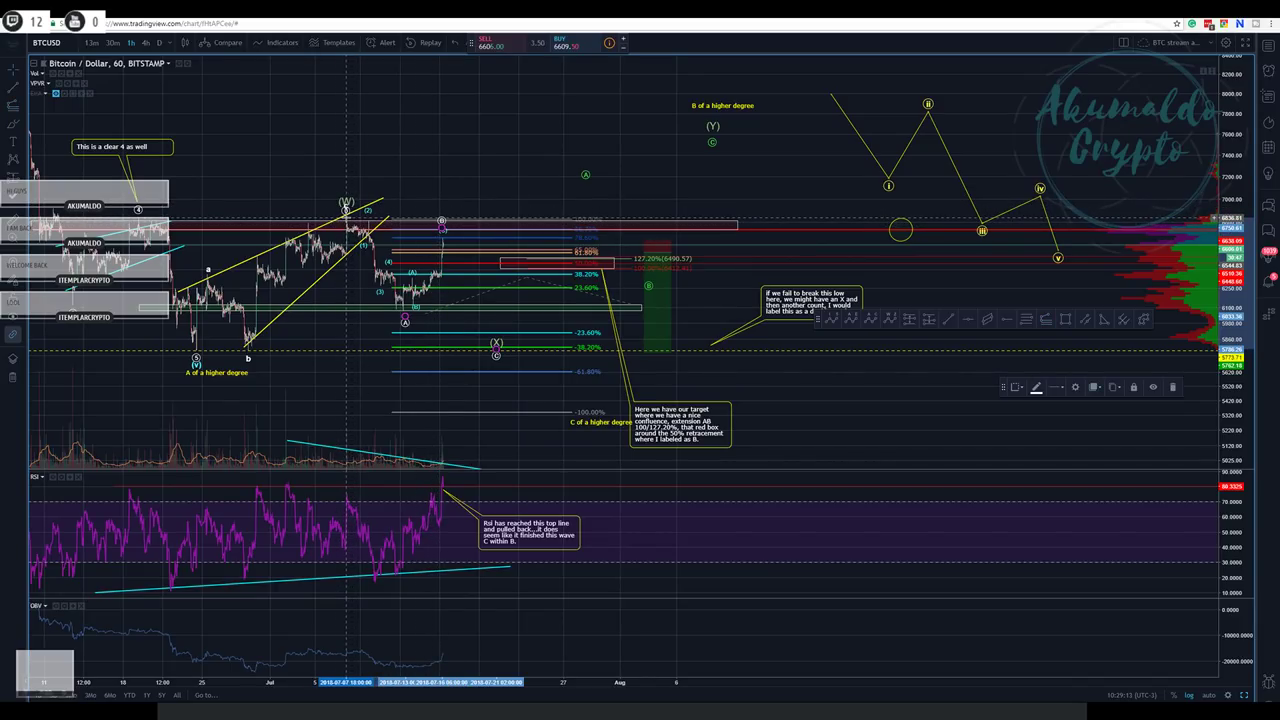
pyautogui.click(463, 189)
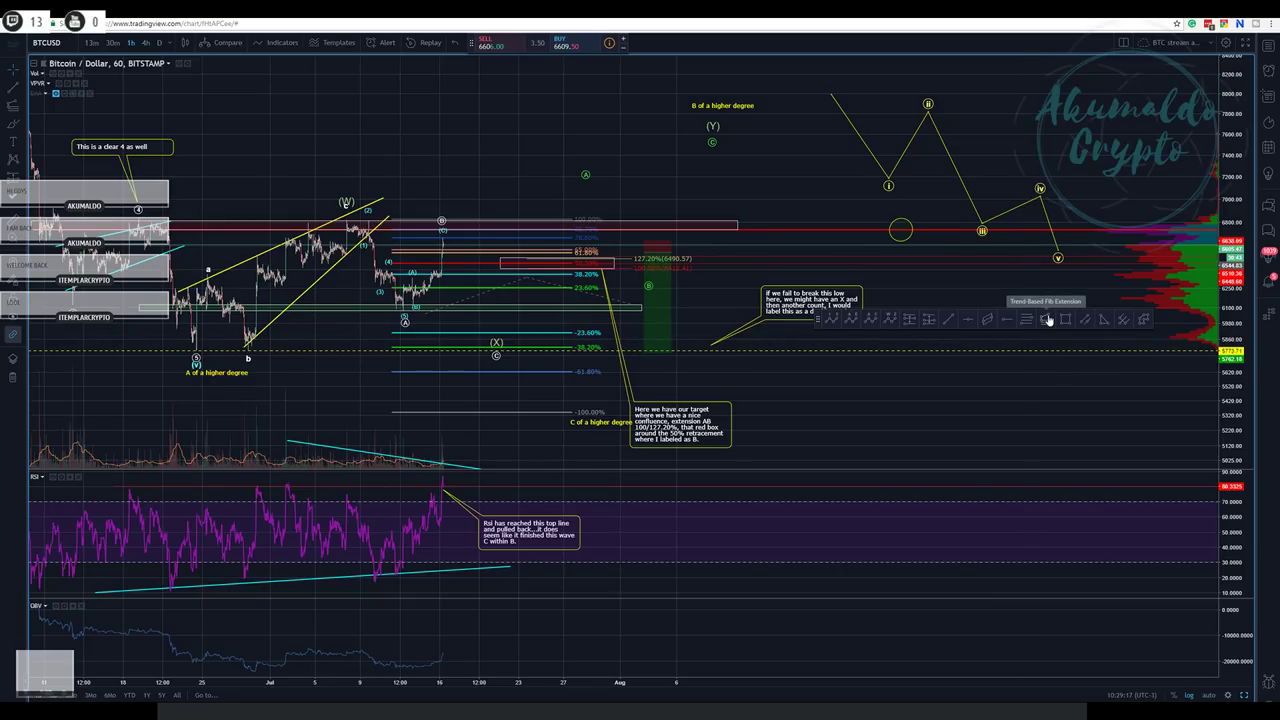
# - Draw a Trend-Based Fib Extension from the circled B high to the level of the circled A low, ending on a projected bounce below the red resistance box
pyautogui.click(1047, 319)
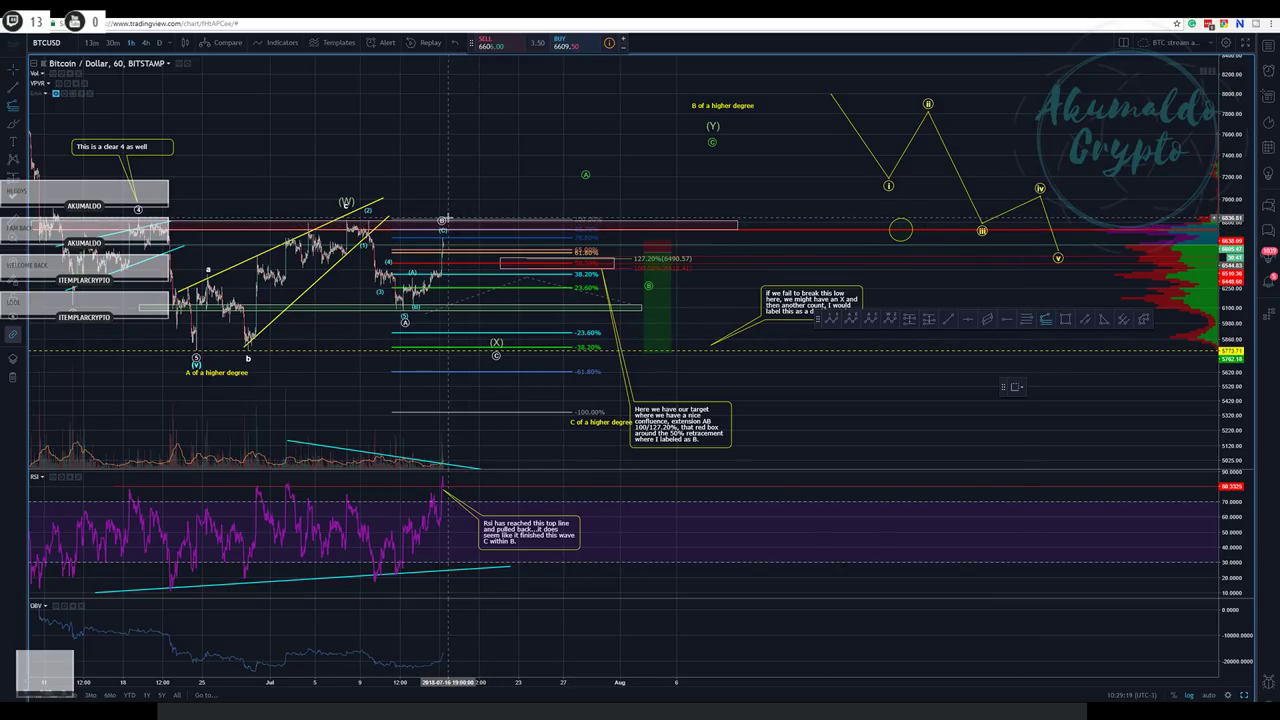
pyautogui.click(442, 219)
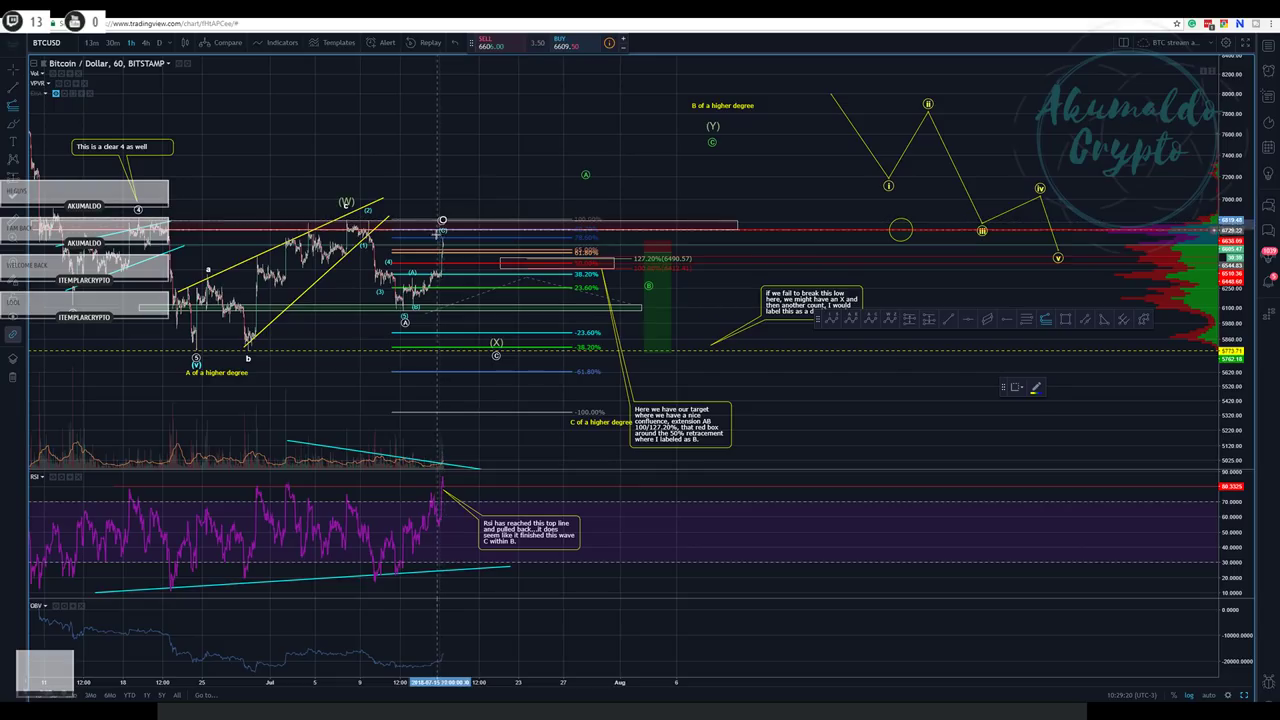
pyautogui.click(442, 310)
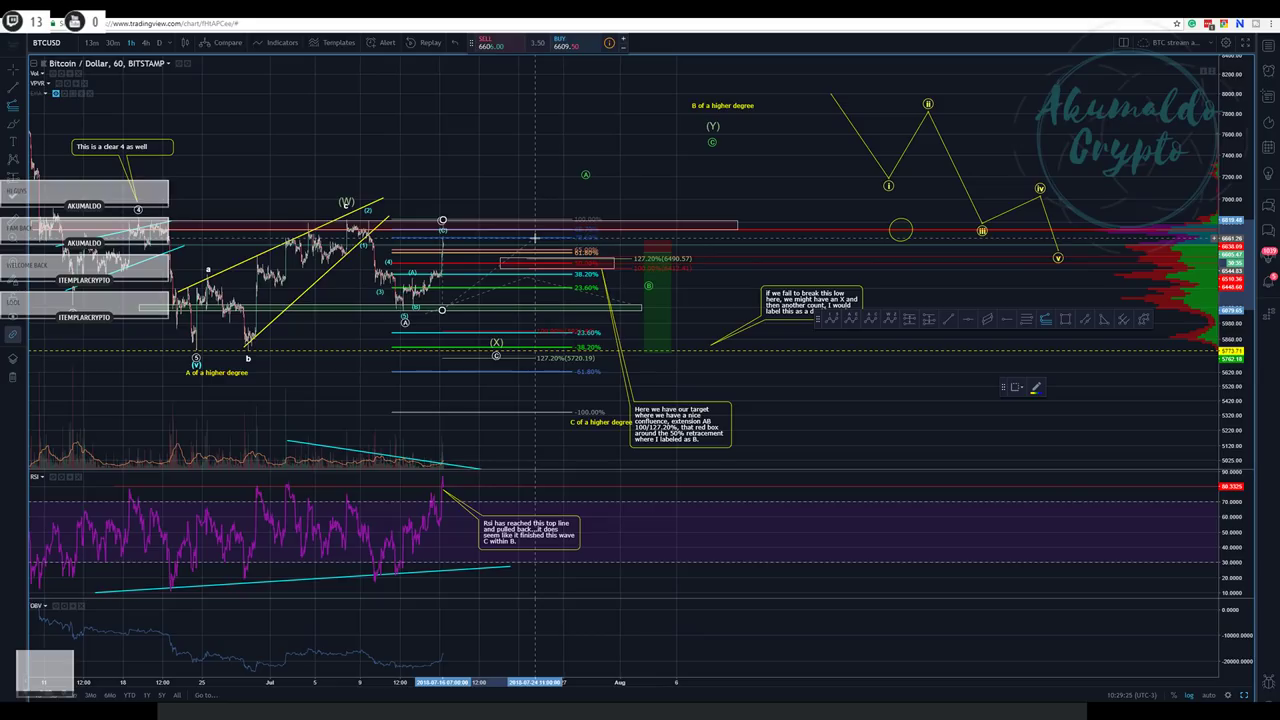
pyautogui.click(542, 236)
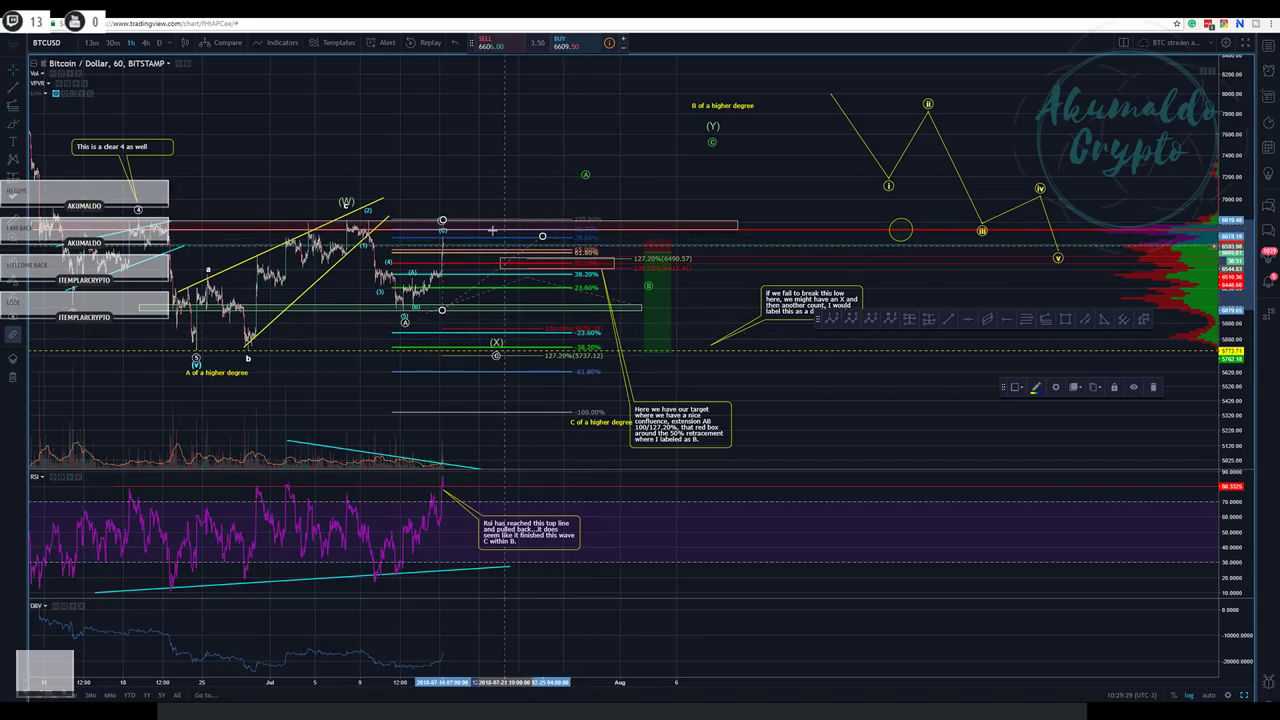
# - Nudge the white pattern's circled B point within the red box and lower the new Fib extension's third anchor slightly
pyautogui.click(464, 200)
pyautogui.moveTo(443, 219); pyautogui.dragTo(442, 226)
pyautogui.click(446, 209)
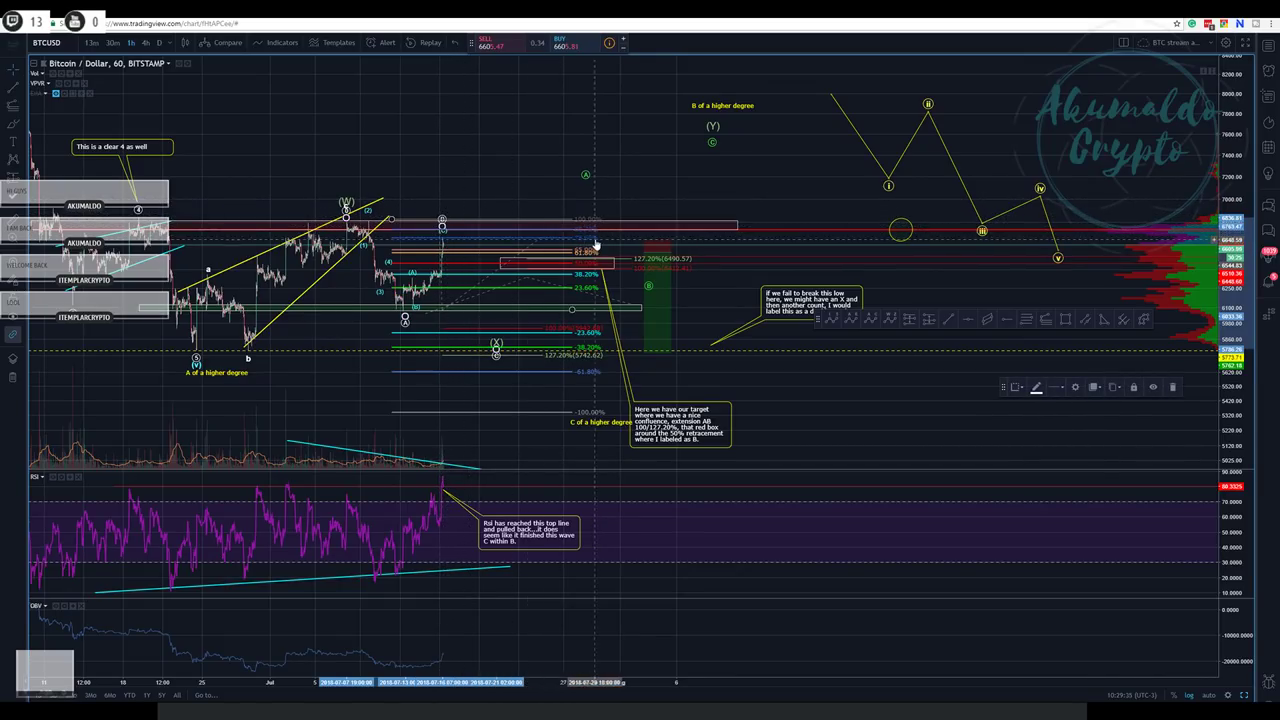
pyautogui.click(538, 240)
pyautogui.moveTo(543, 238); pyautogui.dragTo(535, 239)
pyautogui.click(543, 183)
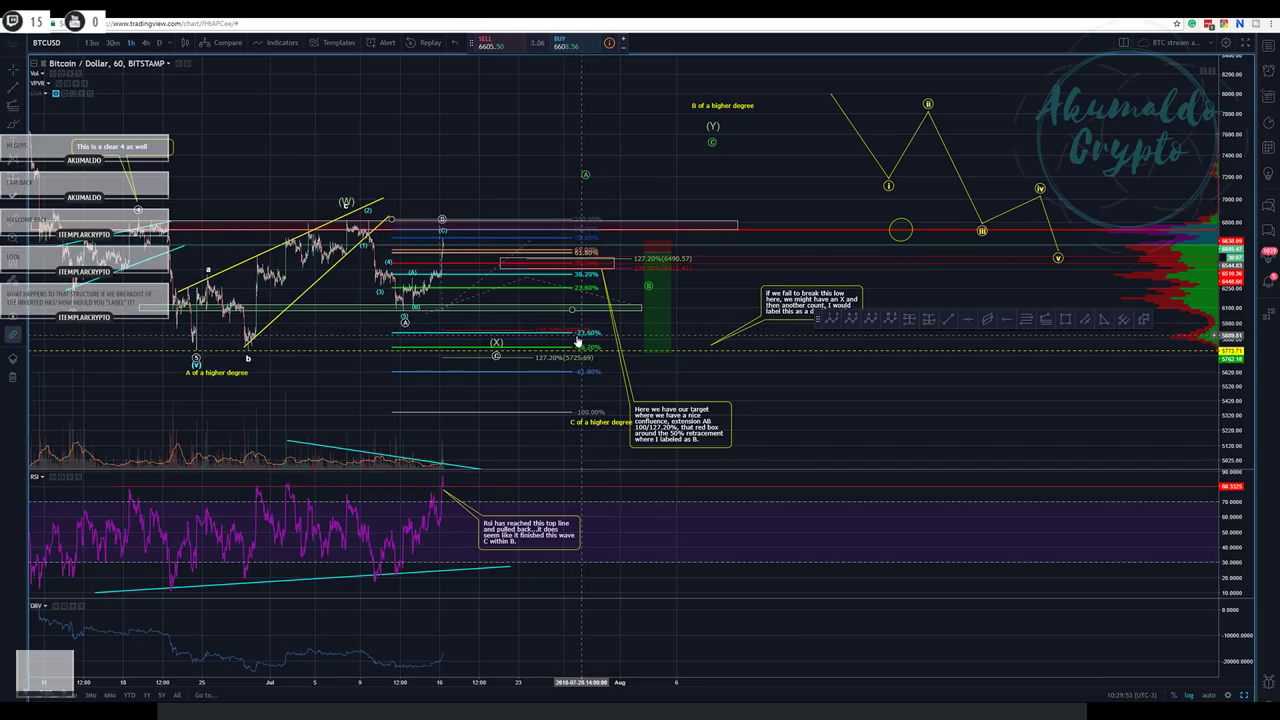
# - Raise the (X) label and the circled C point so they sit between the -23.60% and -38.20% levels
pyautogui.click(499, 337)
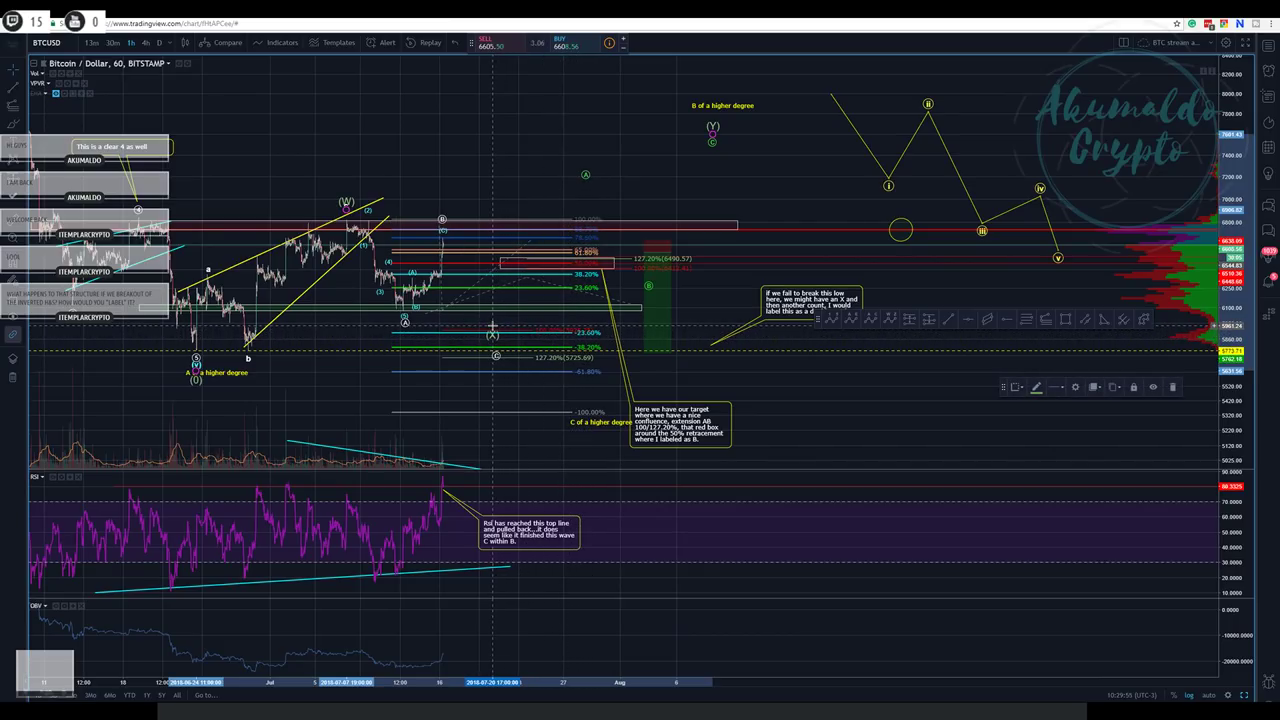
pyautogui.click(492, 350)
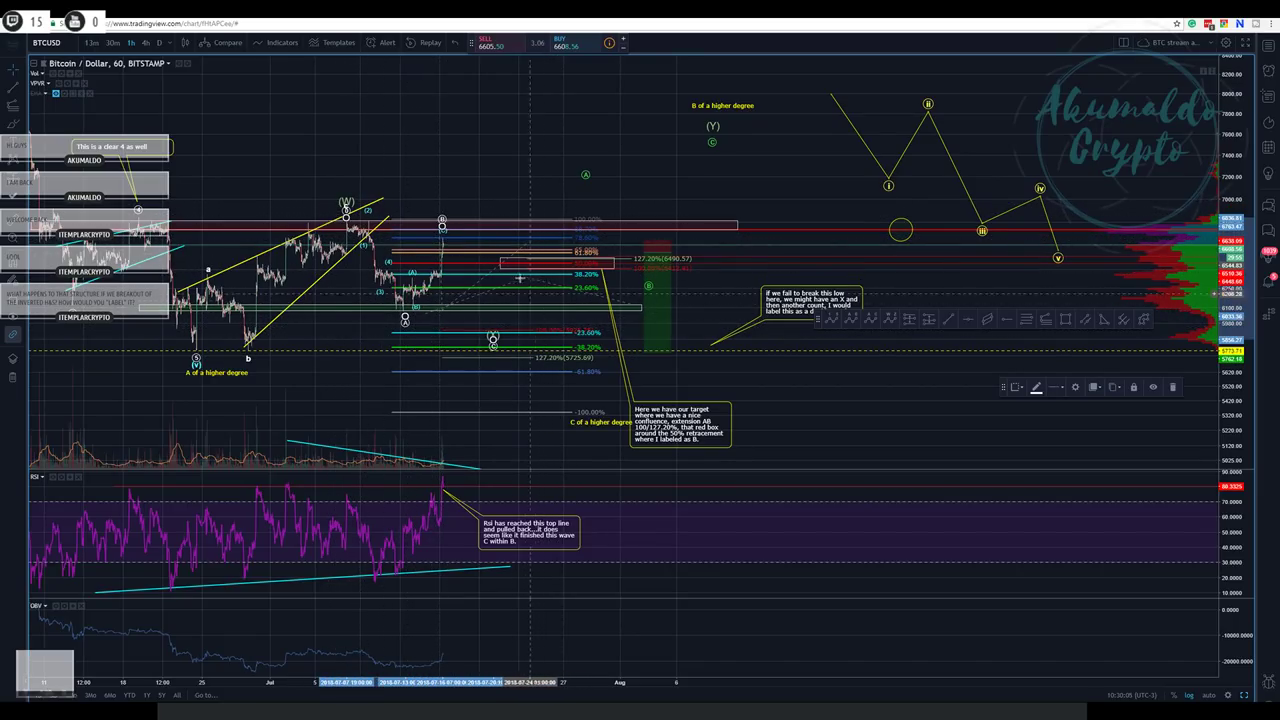
pyautogui.click(524, 341)
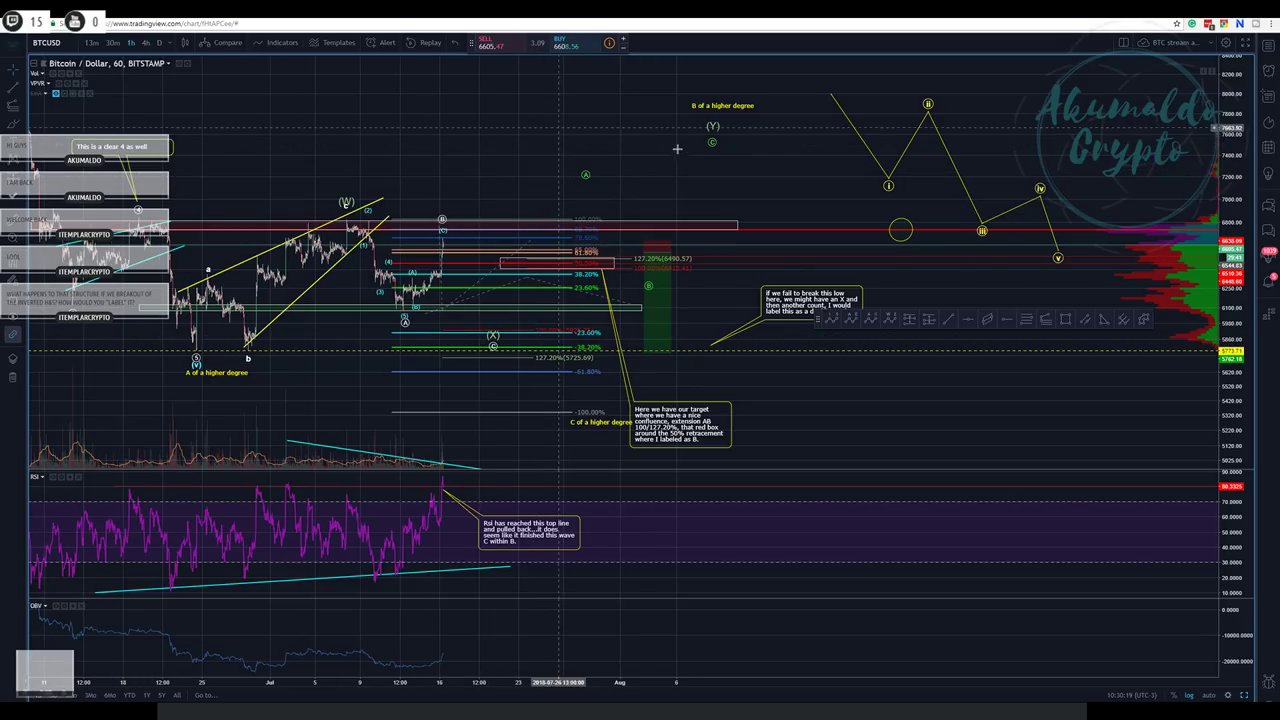
# - Draw a rectangle beside (X) and circled C spanning the -23.60% to -38.20% levels, and fill it with green
pyautogui.moveTo(651, 330)
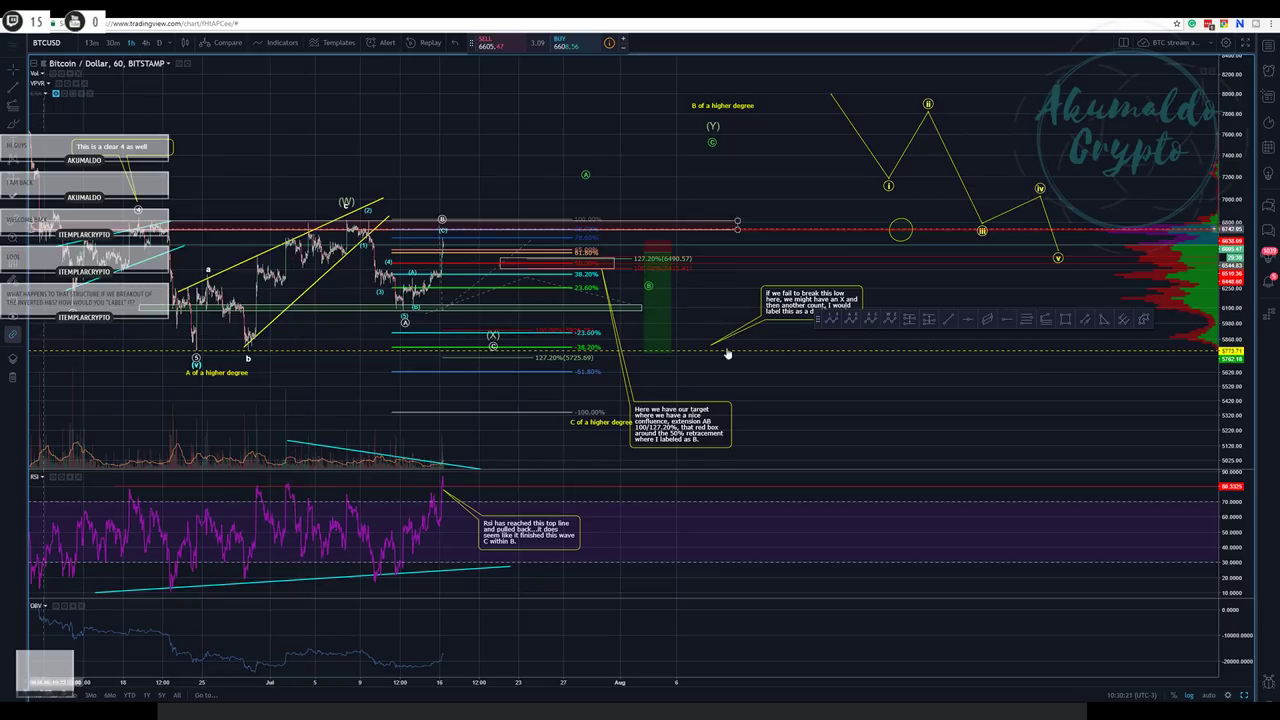
pyautogui.click(1066, 320)
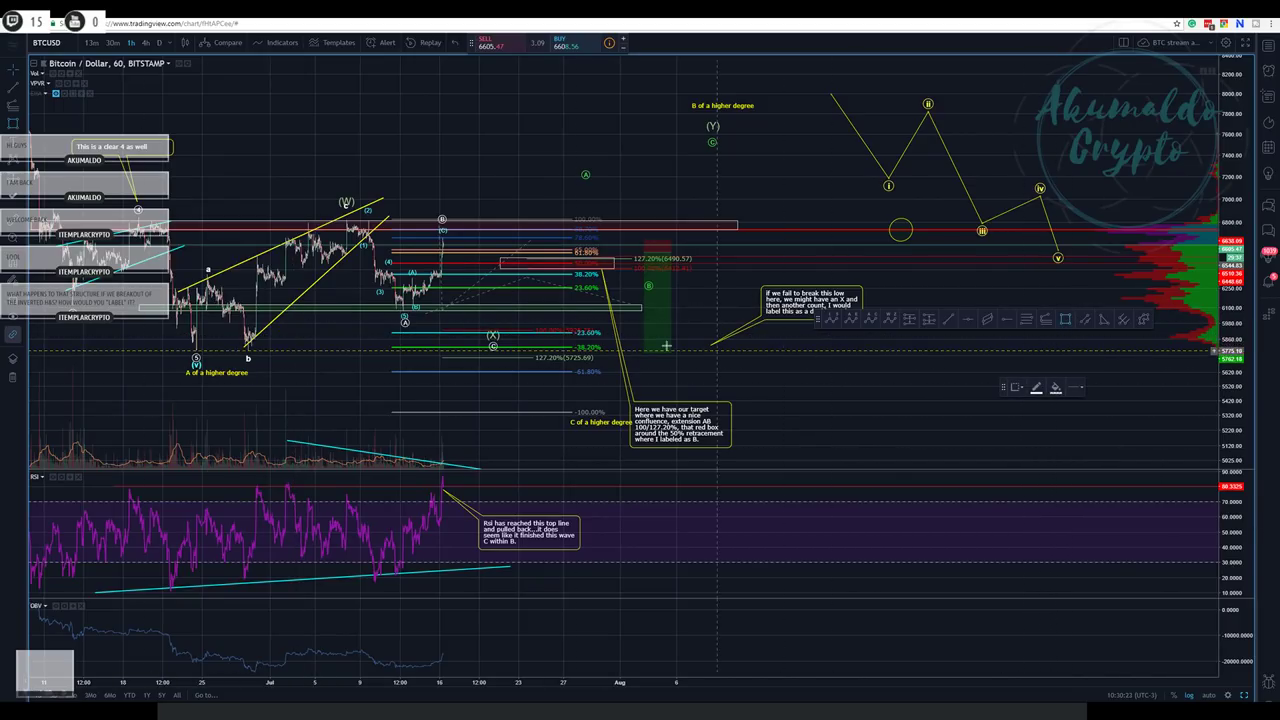
pyautogui.moveTo(511, 330)
pyautogui.mouseDown()
pyautogui.moveTo(526, 348)
pyautogui.moveTo(565, 348)
pyautogui.mouseUp()
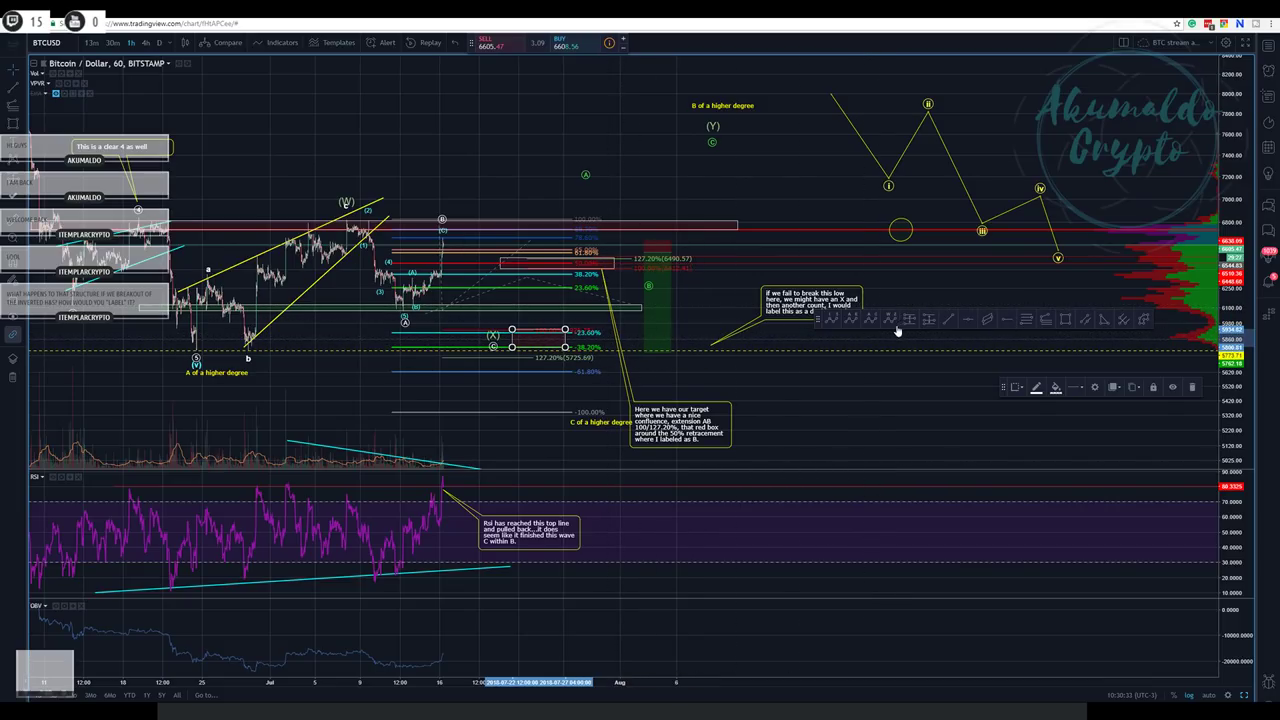
pyautogui.click(1036, 388)
pyautogui.click(1056, 389)
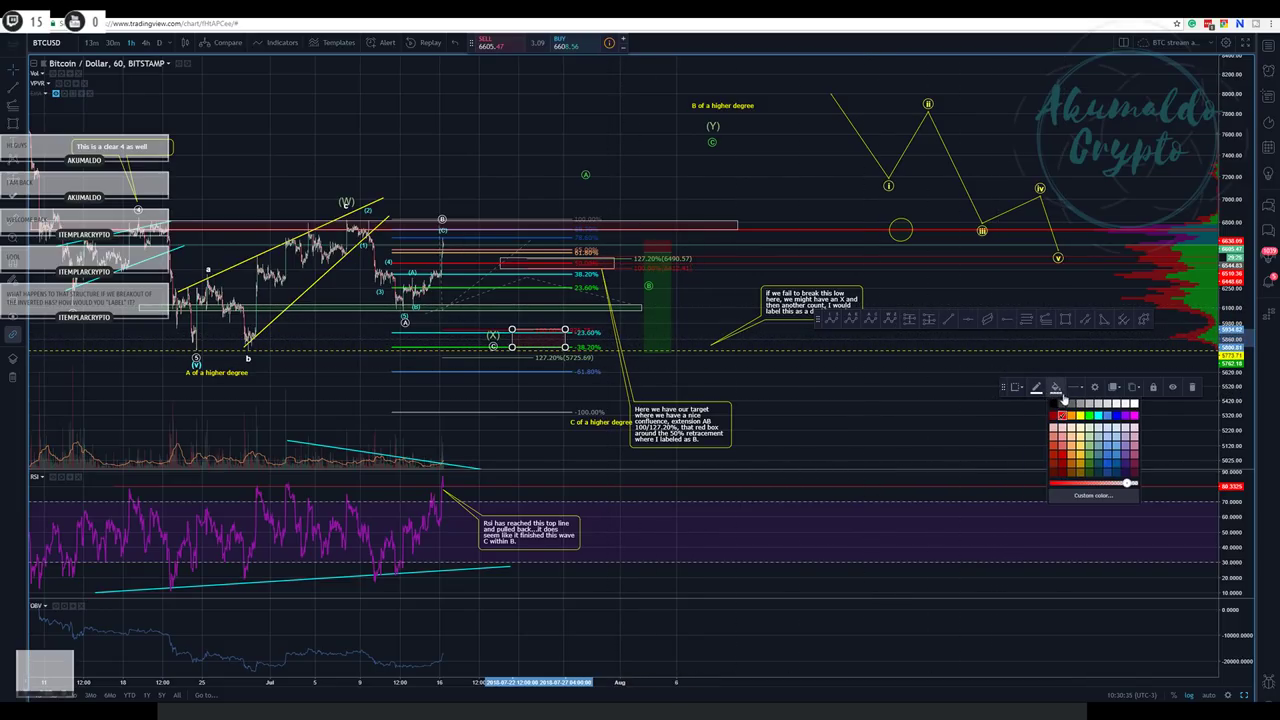
pyautogui.click(1090, 416)
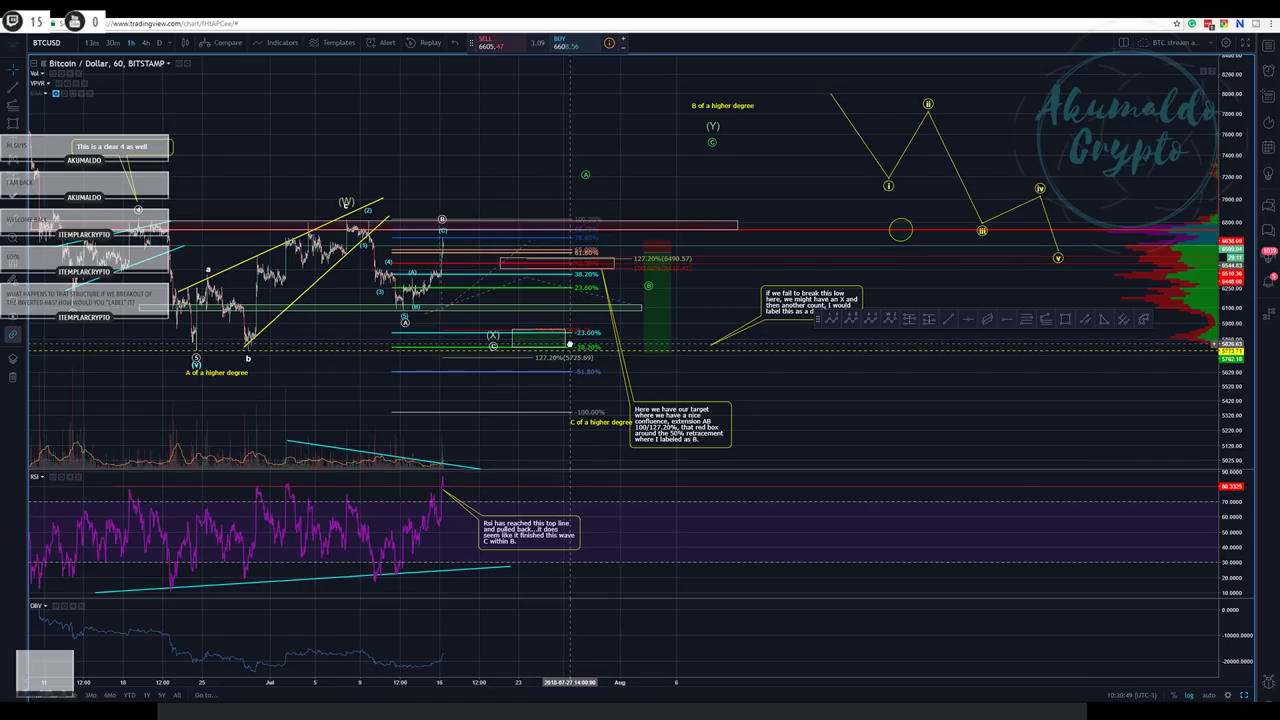
# - Widen the green target box toward late July with its lower edge on the -38.20% level, and nudge the (X) label beside it
pyautogui.moveTo(566, 348); pyautogui.dragTo(566, 363)
pyautogui.doubleClick(566, 363)
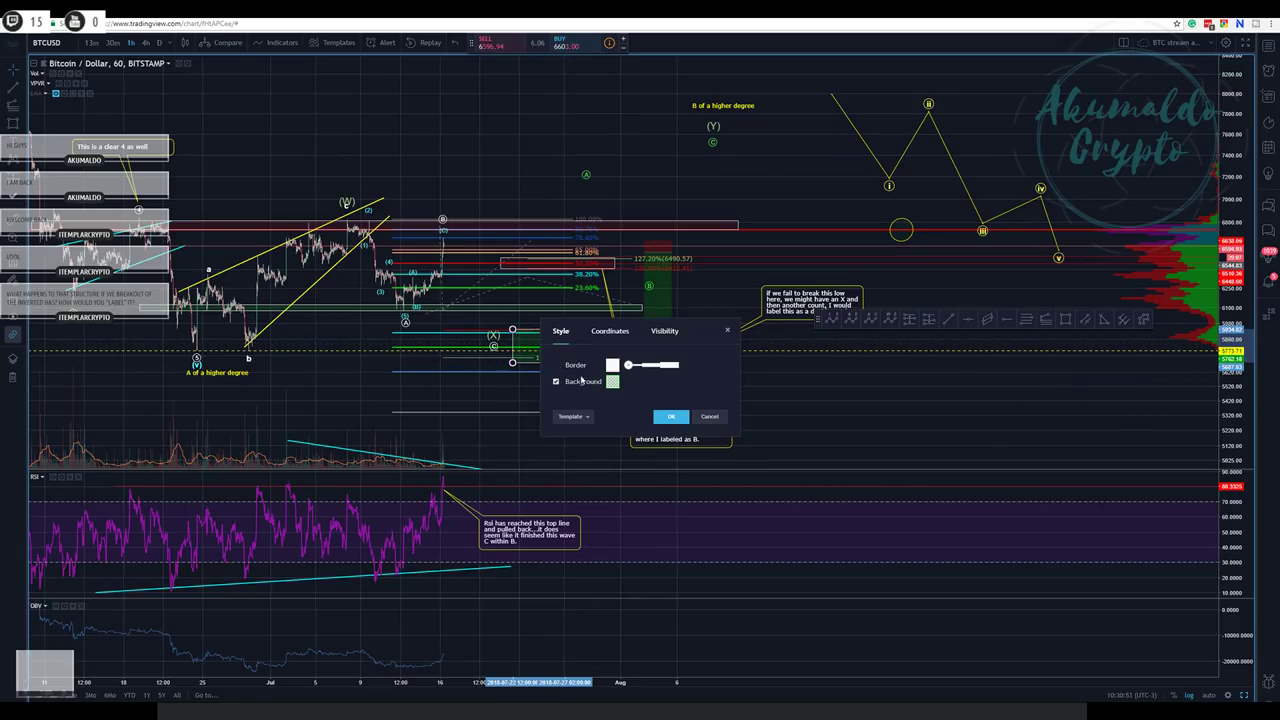
pyautogui.click(706, 418)
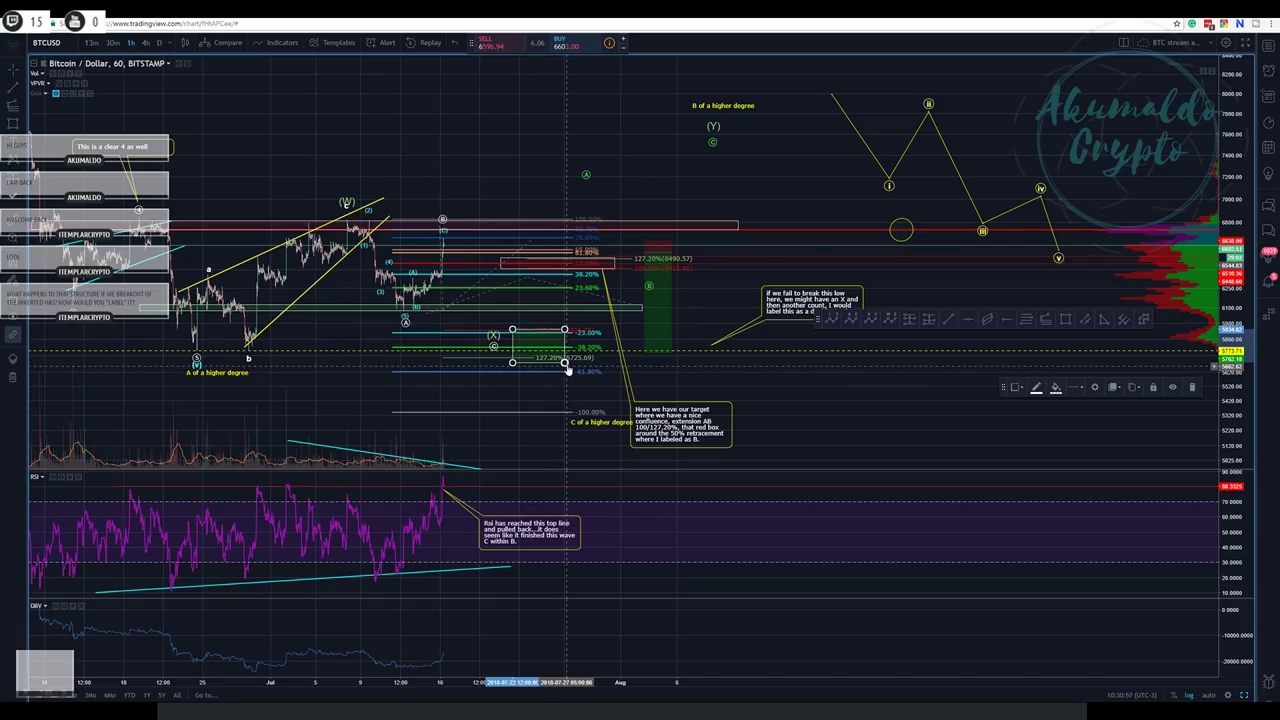
pyautogui.moveTo(576, 330); pyautogui.dragTo(596, 347)
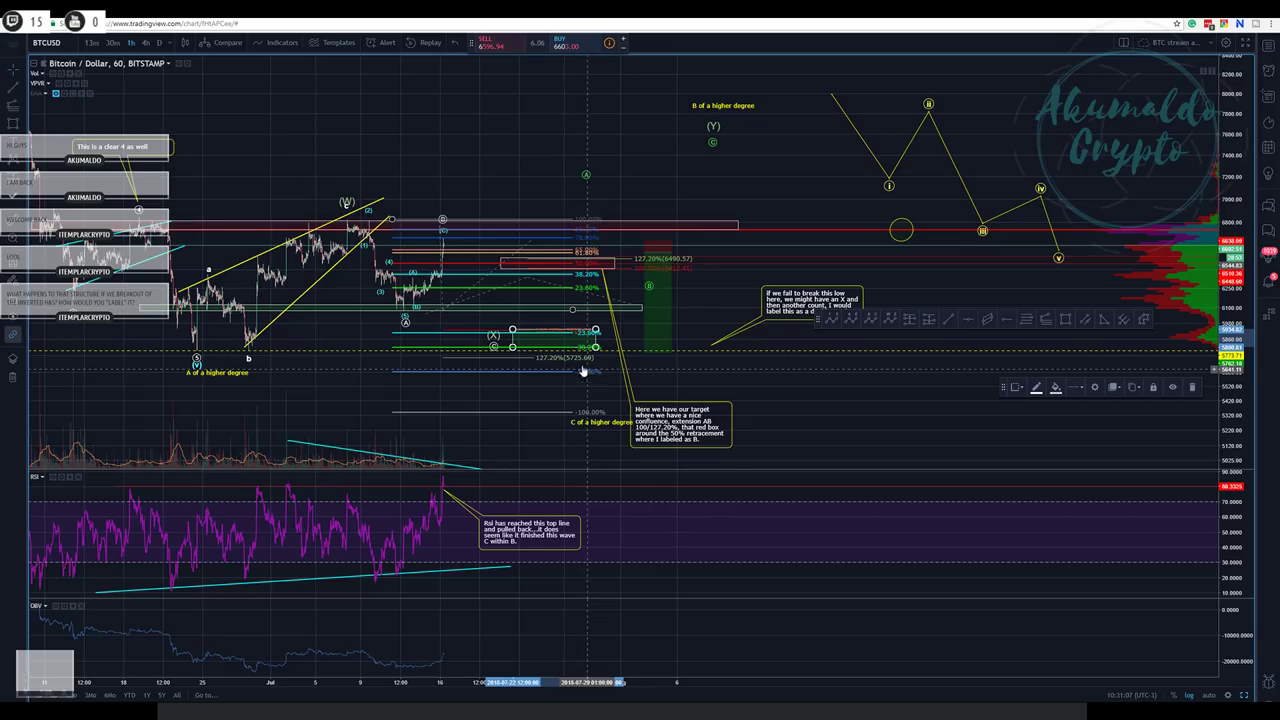
pyautogui.click(497, 341)
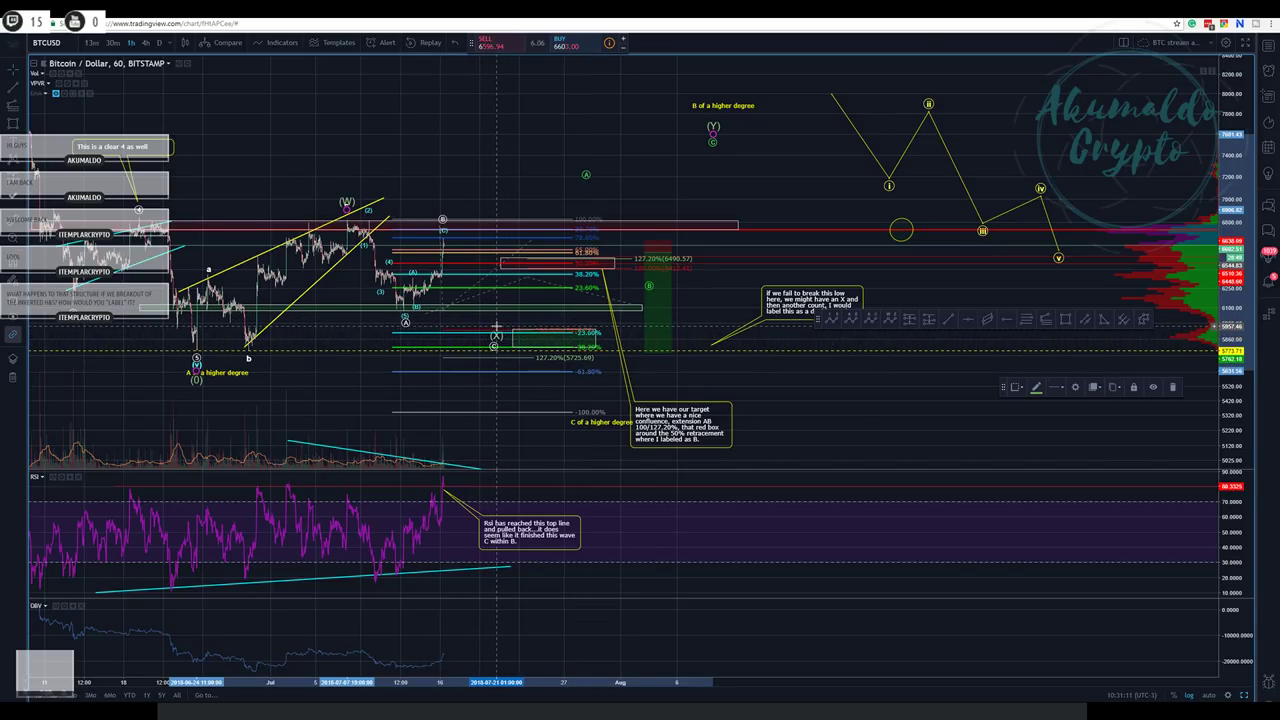
pyautogui.click(492, 325)
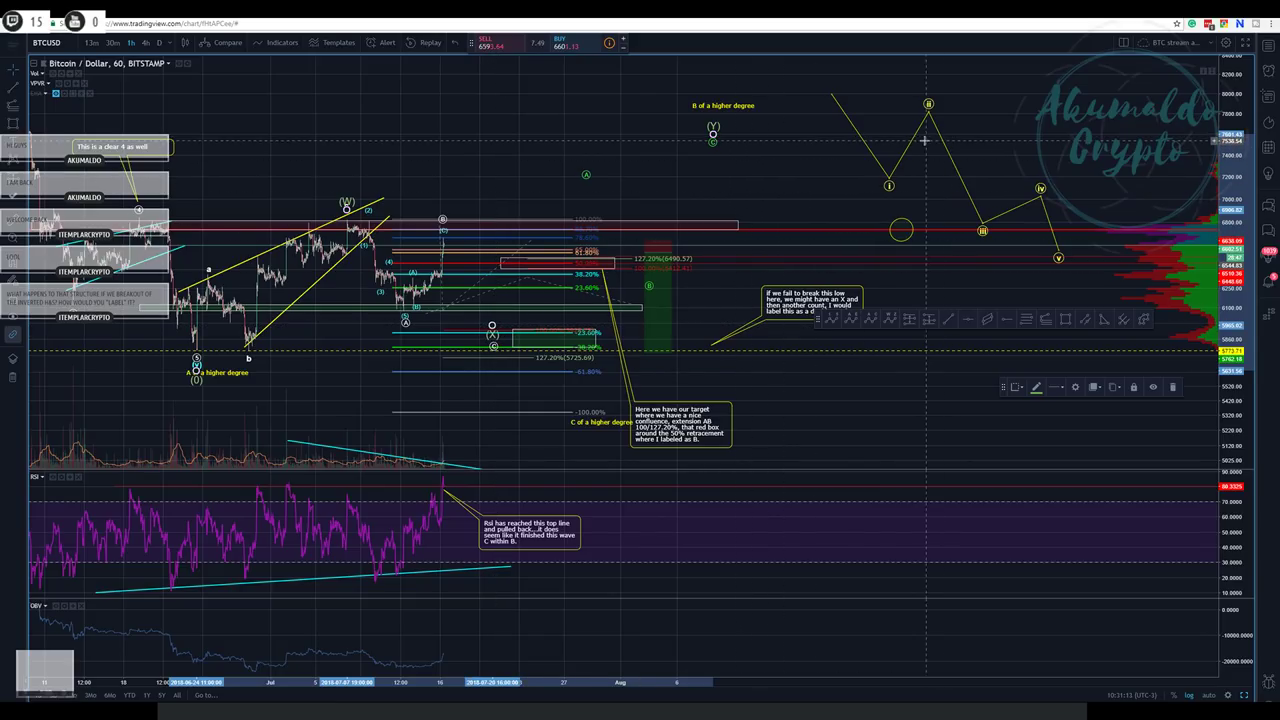
# - Overlay the yellow i-v wave pattern on the price from the (W) peak, with wave v near the -100.00% level
pyautogui.moveTo(907, 140); pyautogui.dragTo(427, 270)
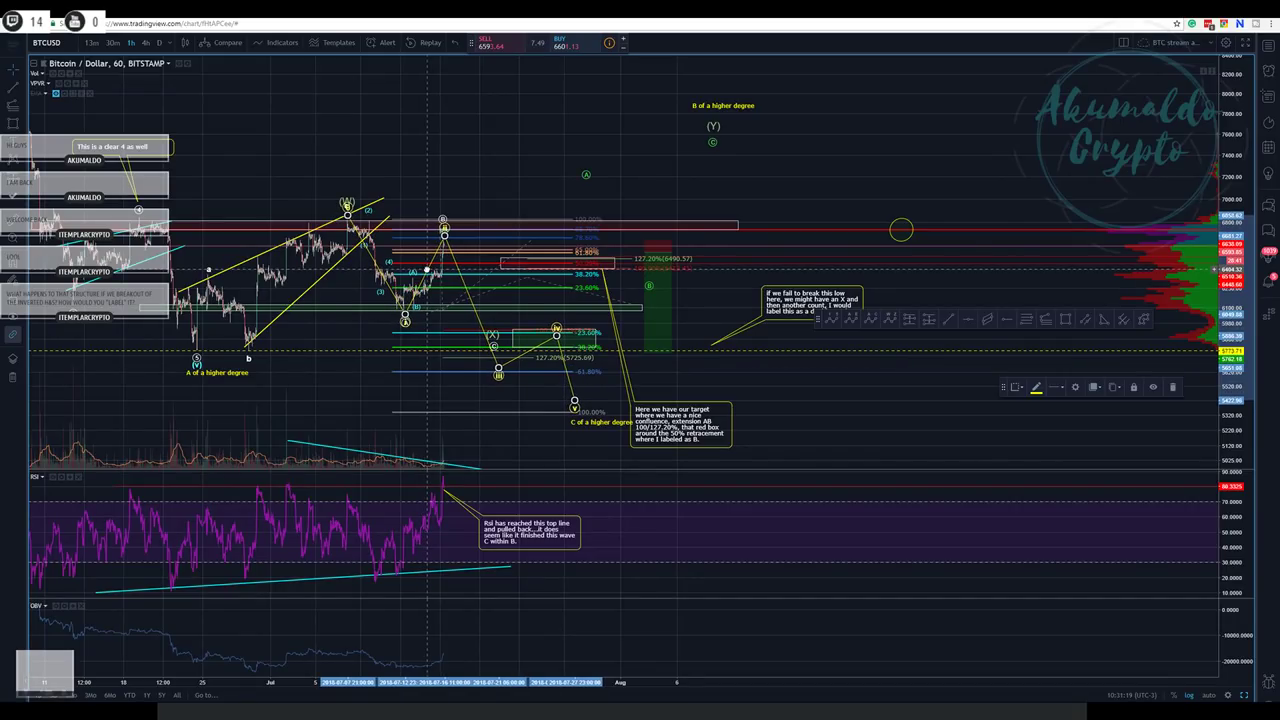
pyautogui.click(506, 197)
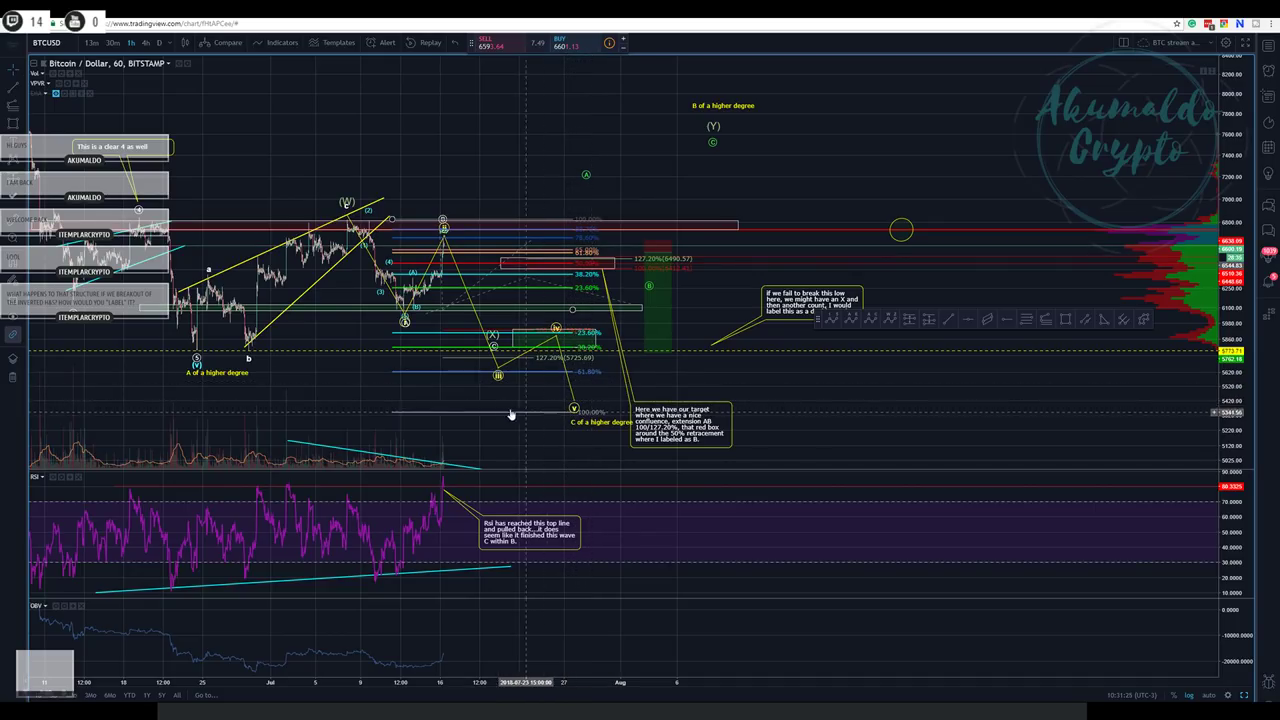
pyautogui.click(499, 371)
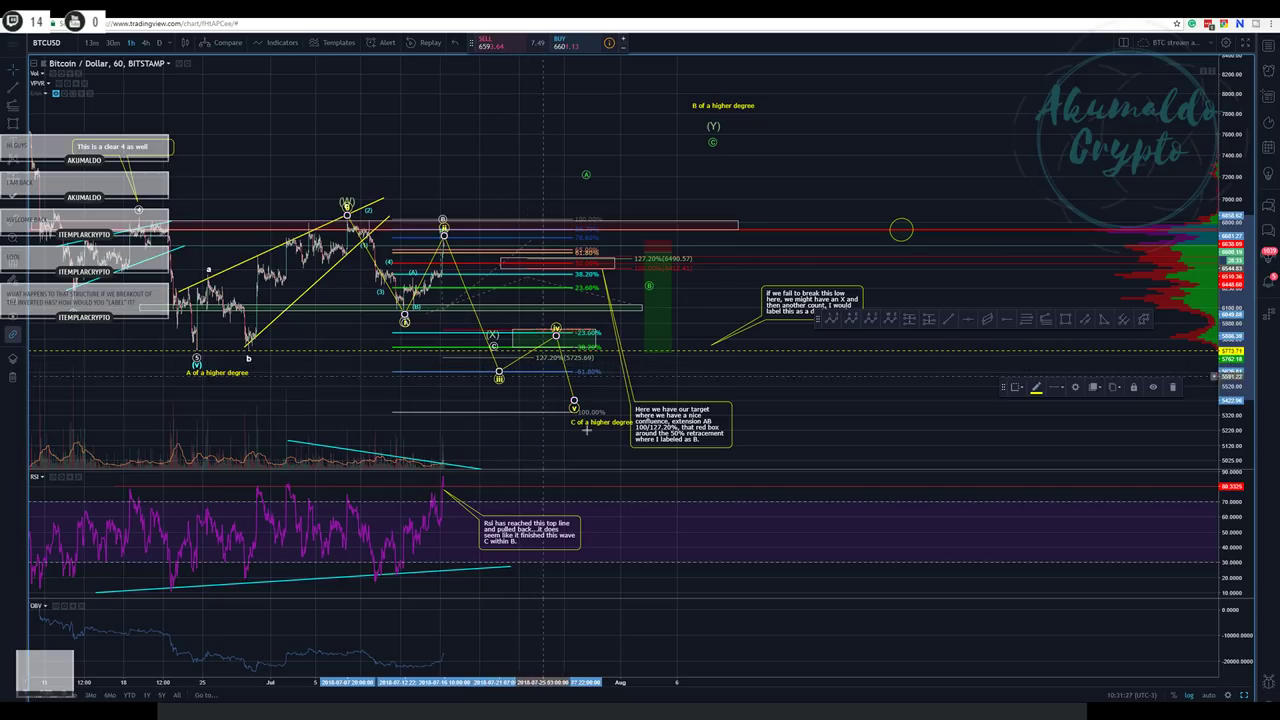
# - Move the yellow i-v wave pattern back to the empty area above the price and return to the hourly Bitcoin chart
pyautogui.moveTo(471, 308); pyautogui.dragTo(862, 201)
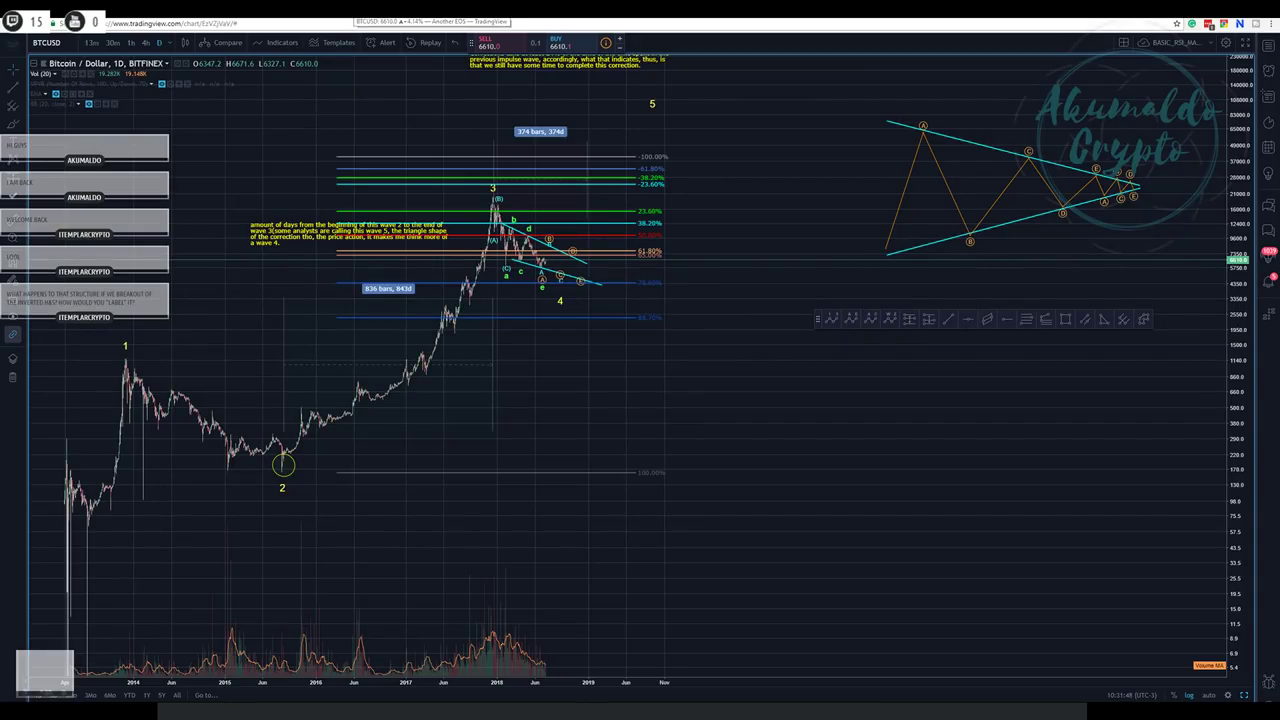
pyautogui.click(354, 5)
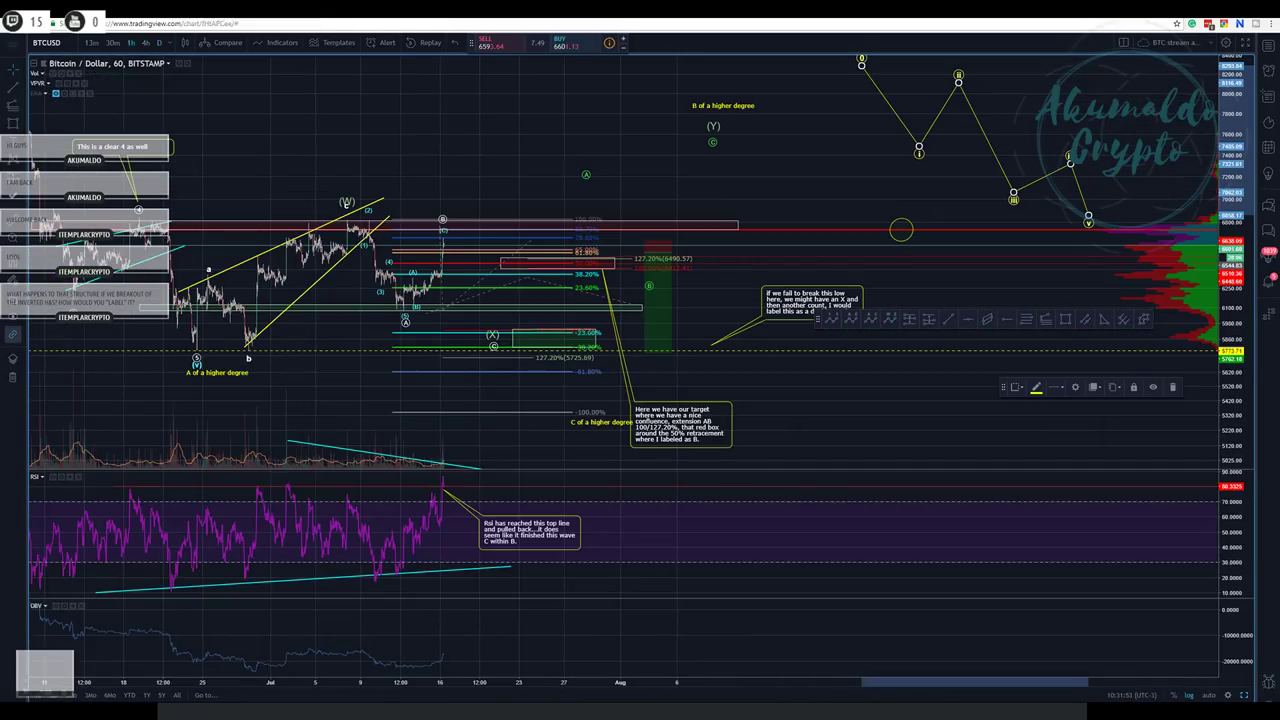
# - Check the circled A-B-C correction and its green target box, and nudge the (Y) label down closer to the green circled C
pyautogui.moveTo(445, 115)
pyautogui.mouseDown()
pyautogui.moveTo(471, 91)
pyautogui.moveTo(447, 91)
pyautogui.moveTo(454, 111)
pyautogui.moveTo(441, 107)
pyautogui.mouseUp()
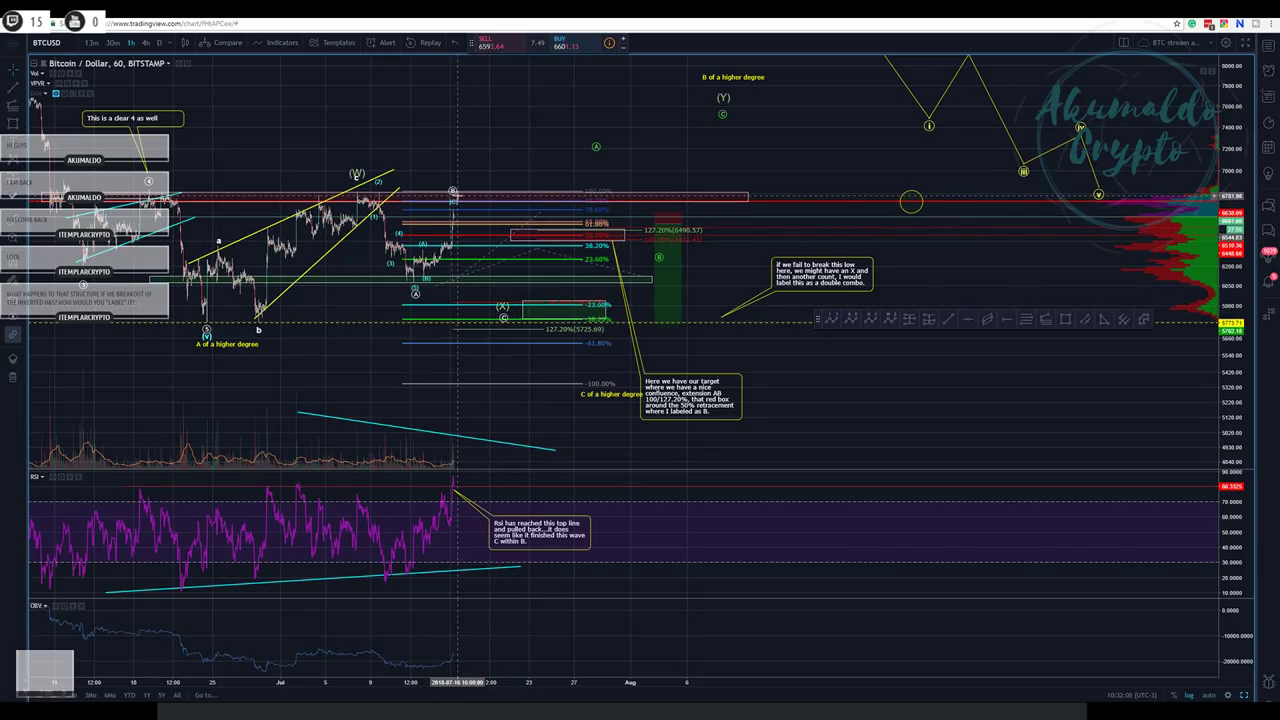
pyautogui.click(452, 194)
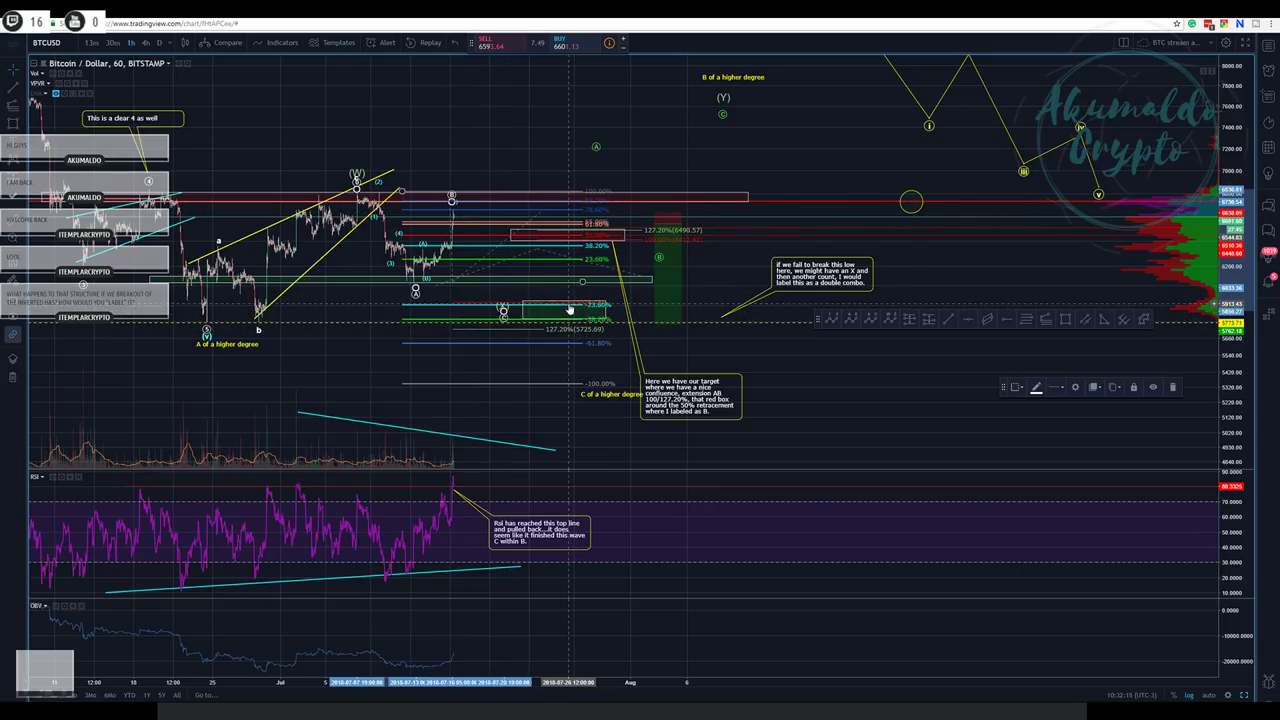
pyautogui.moveTo(590, 310); pyautogui.dragTo(606, 312)
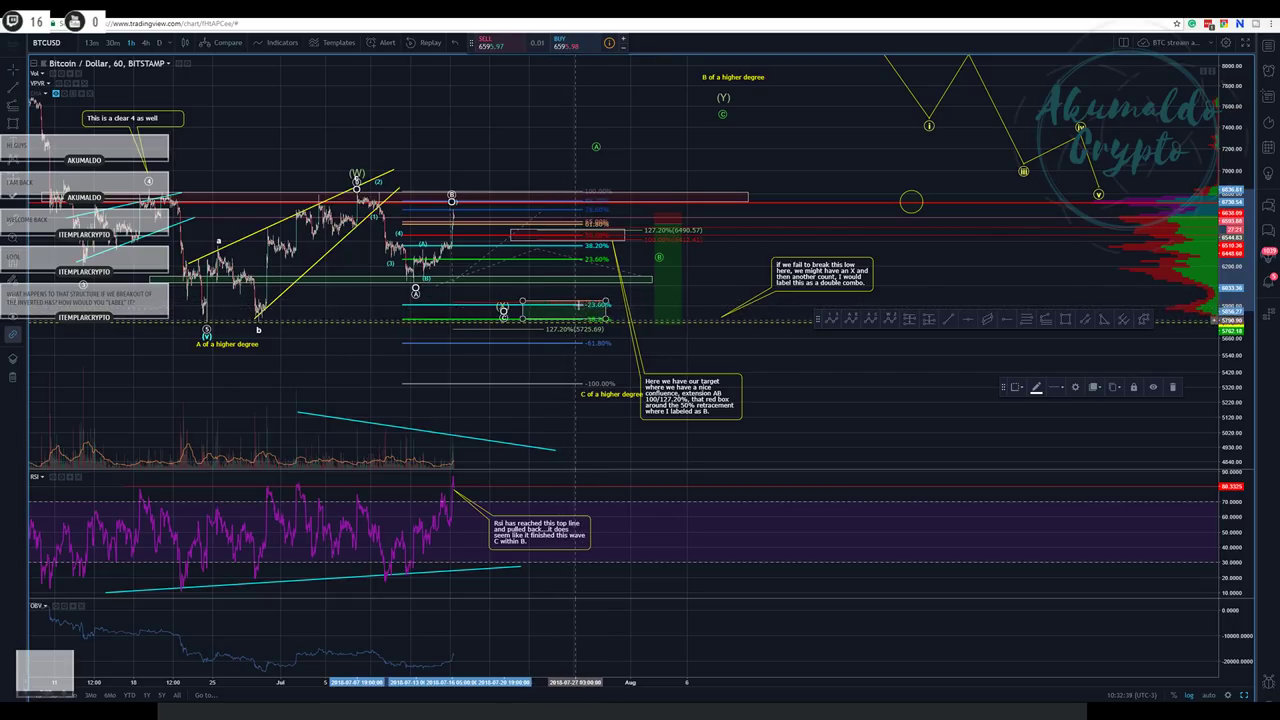
pyautogui.click(506, 336)
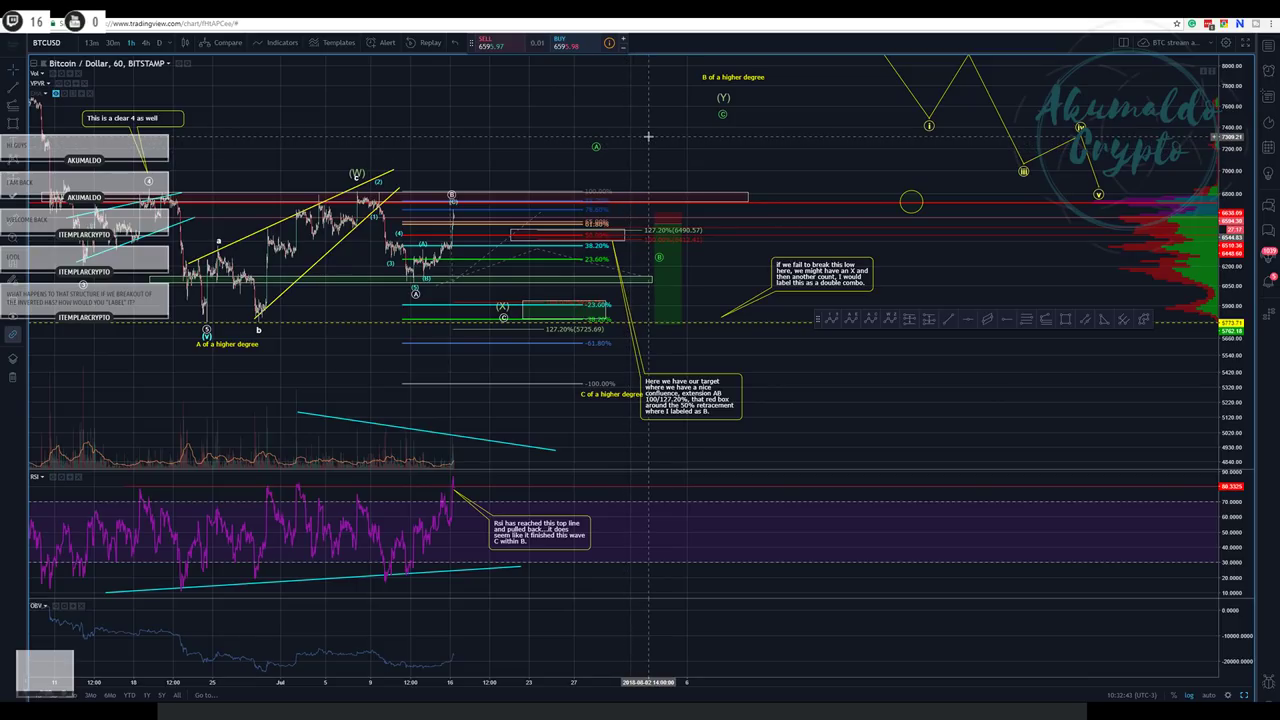
pyautogui.click(724, 98)
pyautogui.moveTo(726, 98); pyautogui.dragTo(724, 109)
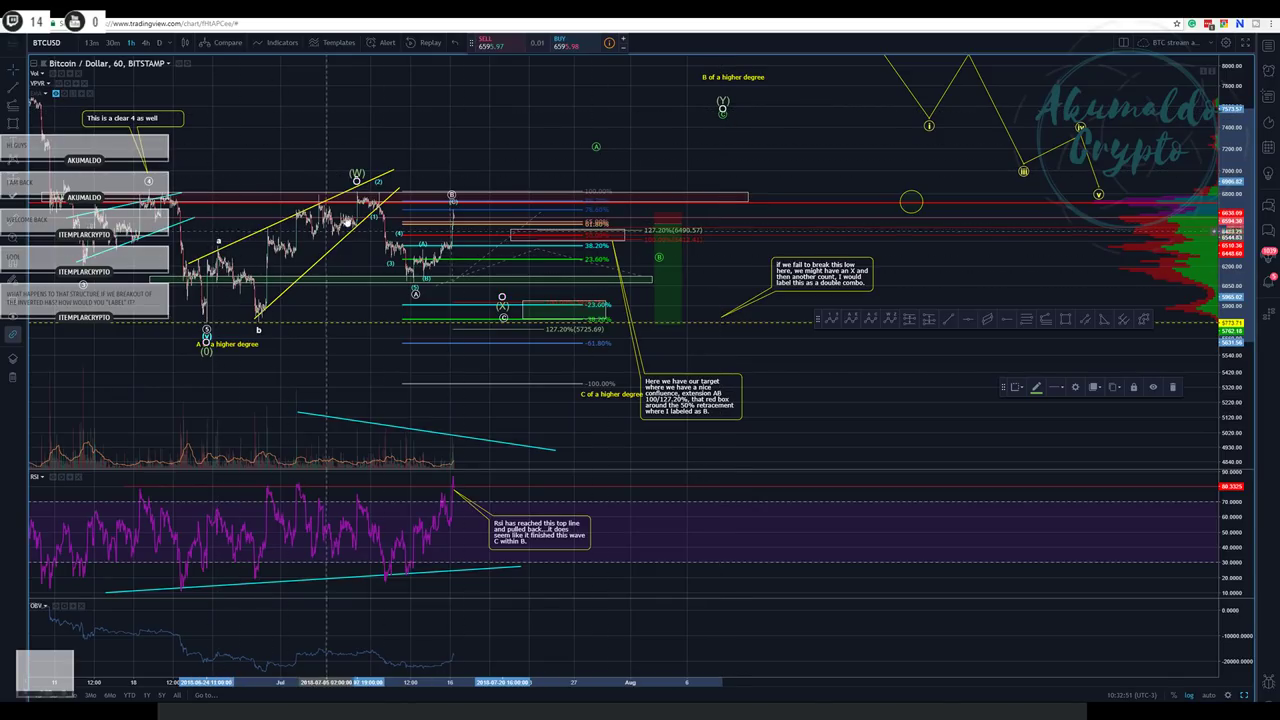
# - Review the hourly decline from waves (iii) and (iv) to the low, and the (W)-(X)-(Y) count that follows
pyautogui.moveTo(310, 115)
pyautogui.mouseDown()
pyautogui.moveTo(577, 163)
pyautogui.moveTo(696, 217)
pyautogui.mouseUp()
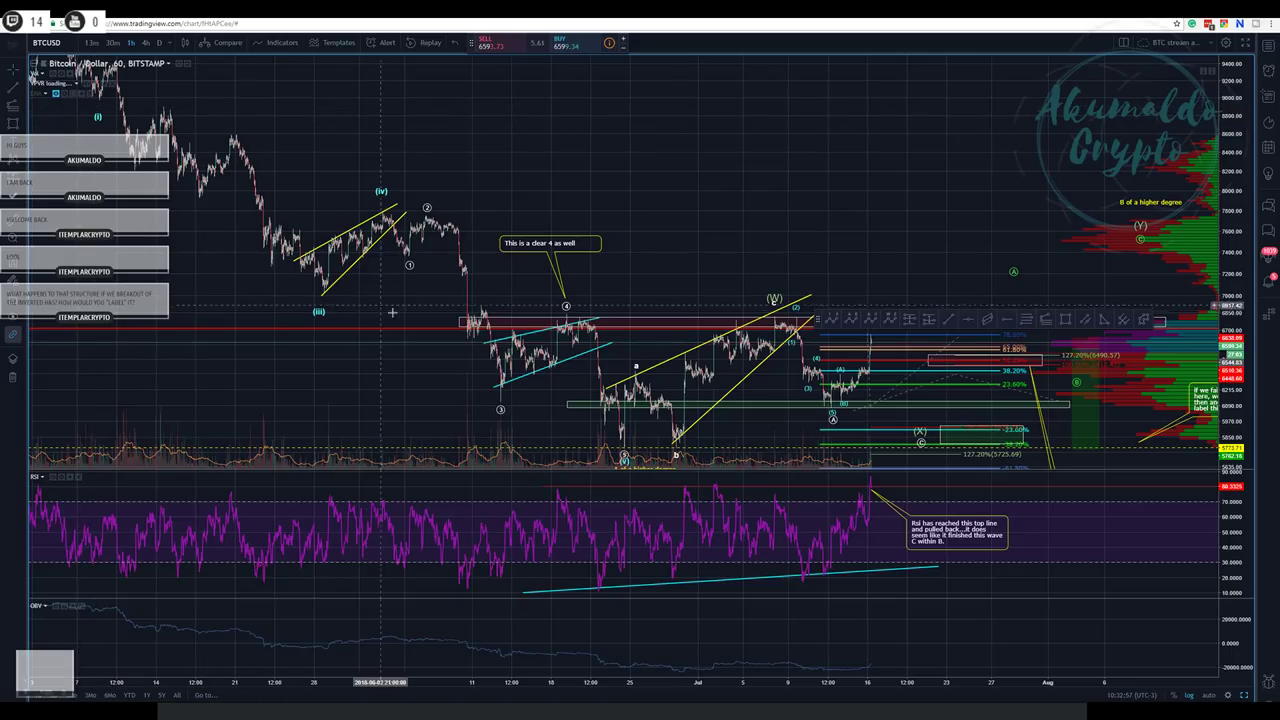
pyautogui.moveTo(650, 178); pyautogui.dragTo(556, 104)
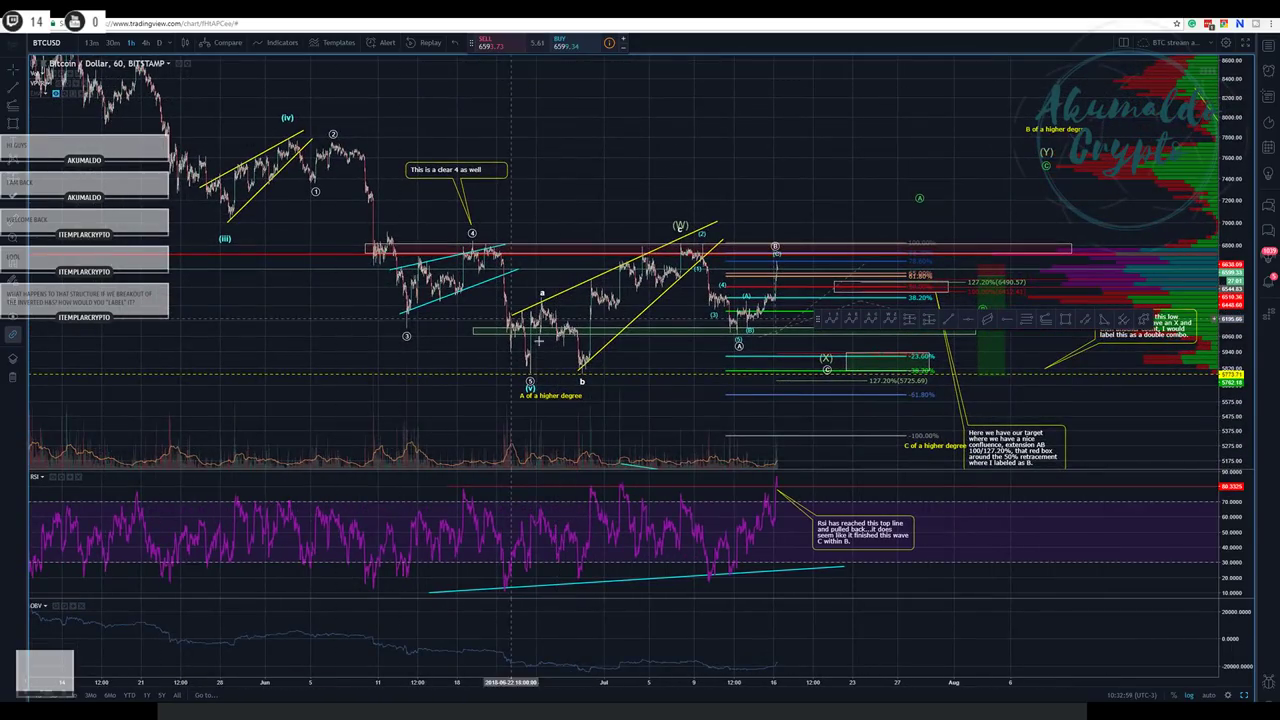
pyautogui.moveTo(578, 397)
pyautogui.mouseDown()
pyautogui.moveTo(392, 365)
pyautogui.moveTo(298, 320)
pyautogui.mouseUp()
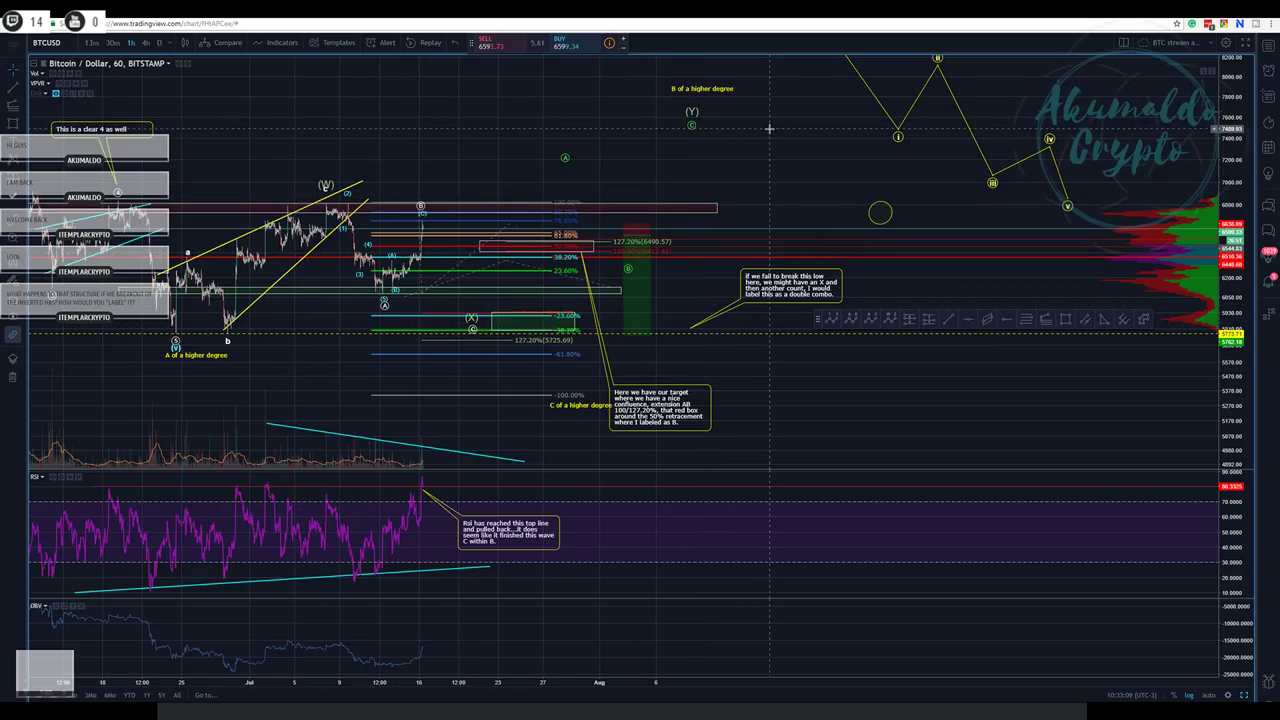
pyautogui.moveTo(769, 128); pyautogui.dragTo(743, 145)
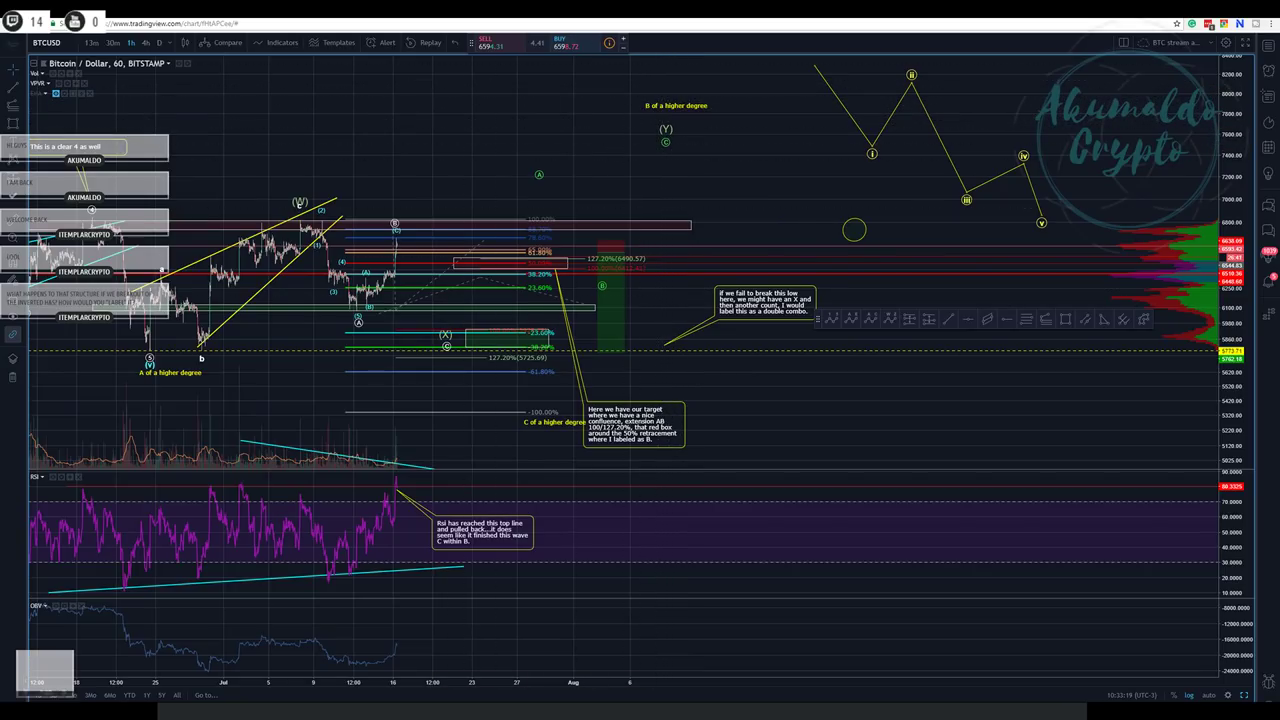
# - Switch to the long-term daily Bitcoin chart, examine waves 1 to 5, and shift the note on days spent correcting slightly earlier
pyautogui.click(450, 8)
pyautogui.click(436, 8)
pyautogui.moveTo(450, 233)
pyautogui.mouseDown()
pyautogui.moveTo(291, 211)
pyautogui.moveTo(310, 208)
pyautogui.mouseUp()
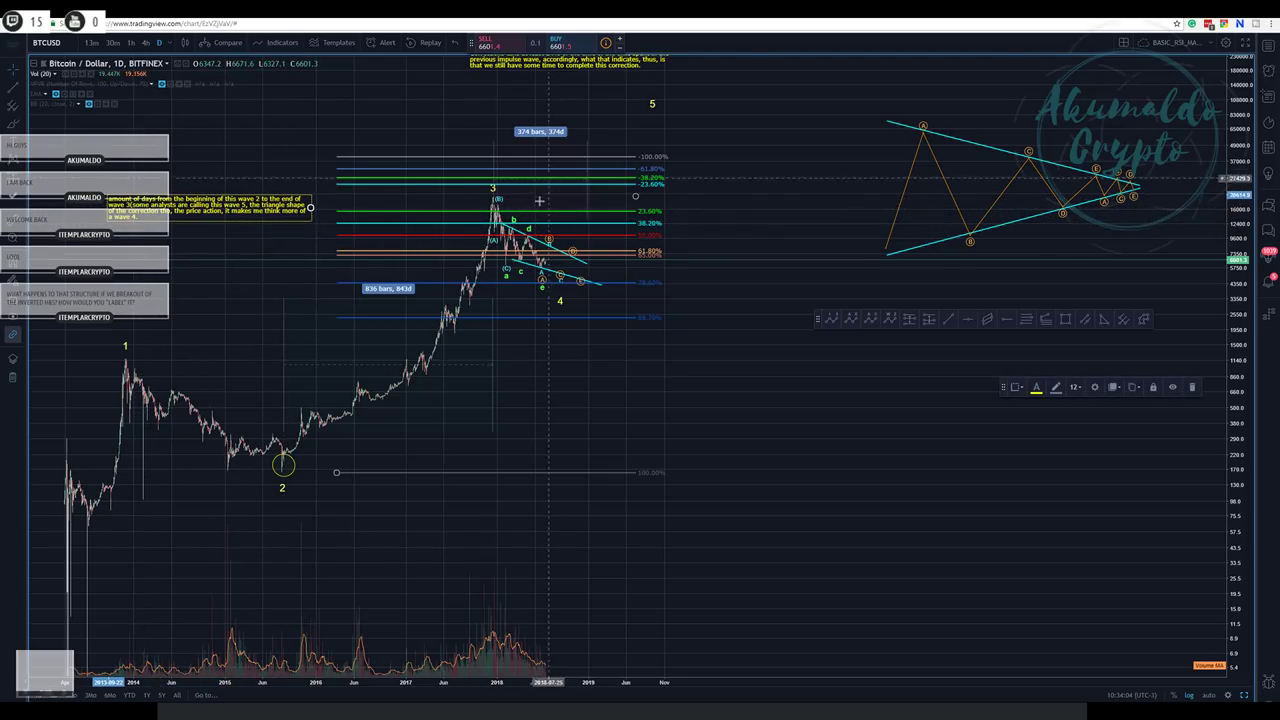
pyautogui.moveTo(778, 126); pyautogui.dragTo(788, 158)
pyautogui.moveTo(558, 104)
pyautogui.mouseDown()
pyautogui.moveTo(517, 125)
pyautogui.moveTo(531, 126)
pyautogui.mouseUp()
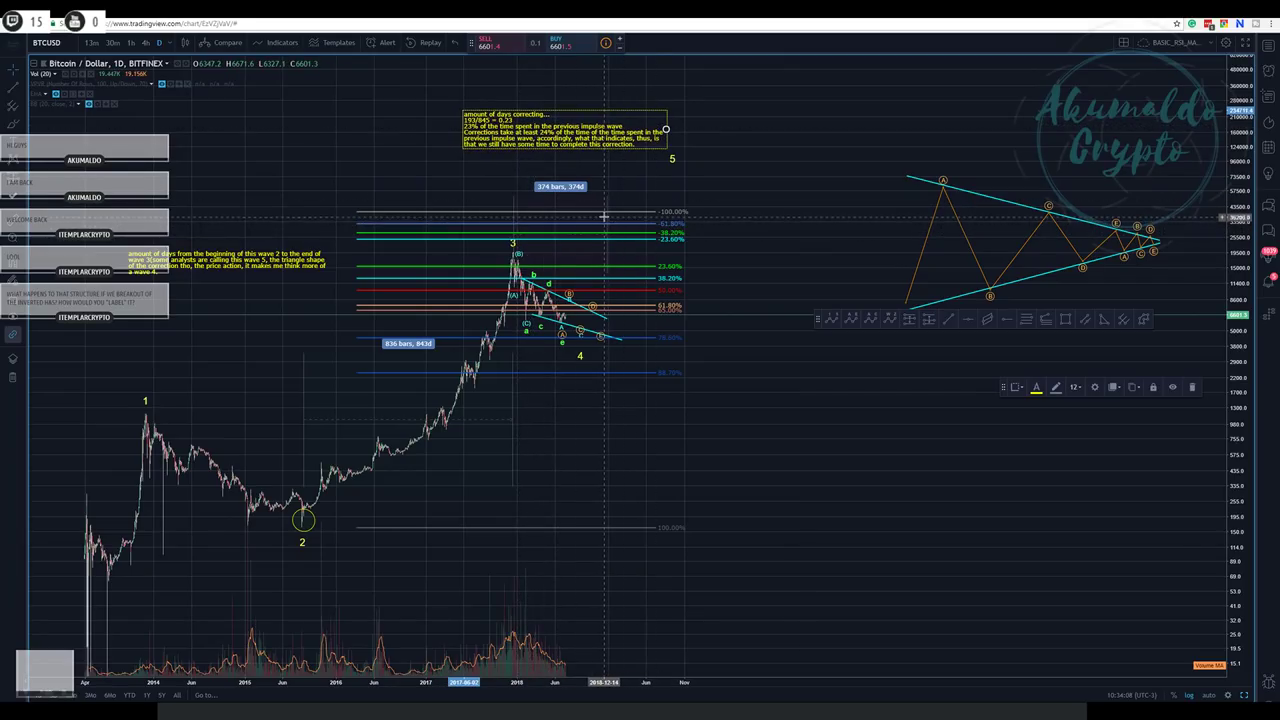
pyautogui.moveTo(606, 197)
pyautogui.mouseDown()
pyautogui.moveTo(618, 196)
pyautogui.moveTo(591, 193)
pyautogui.mouseUp()
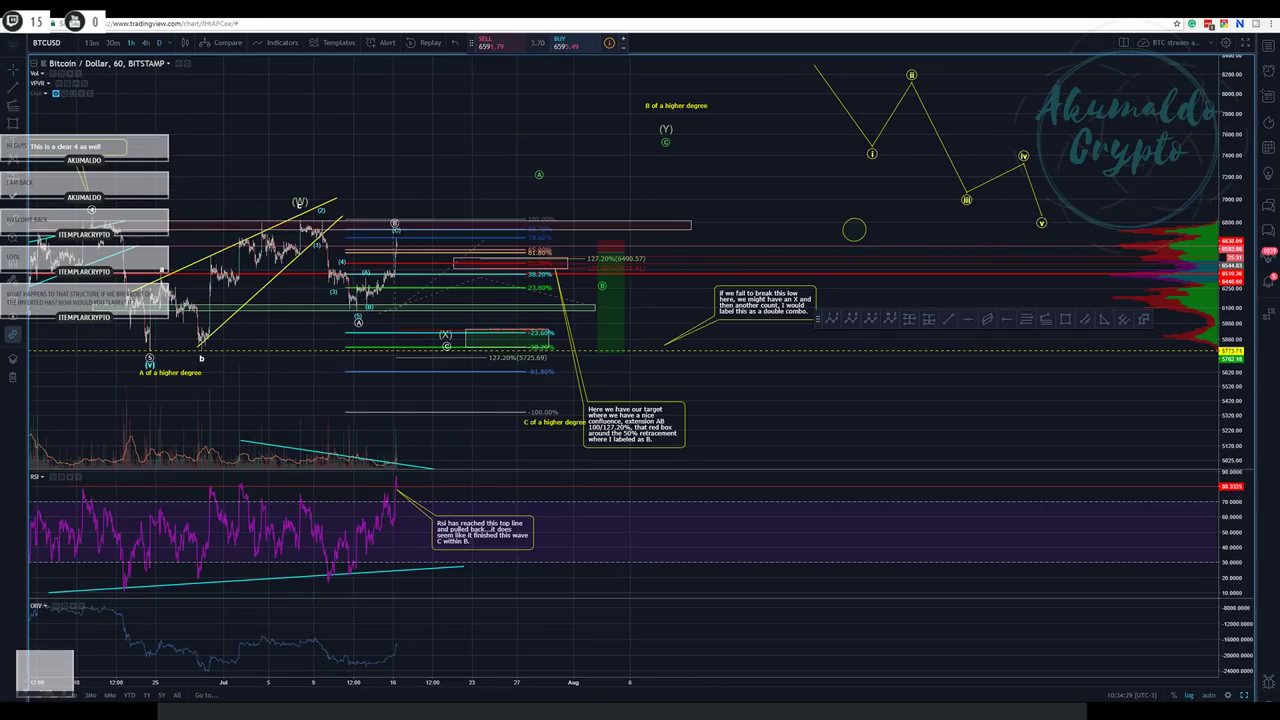
# - On the hourly chart, nudge the circled B point up at the latest price peak and the "B of a higher degree" text closer to (Y)
pyautogui.moveTo(516, 112); pyautogui.dragTo(508, 110)
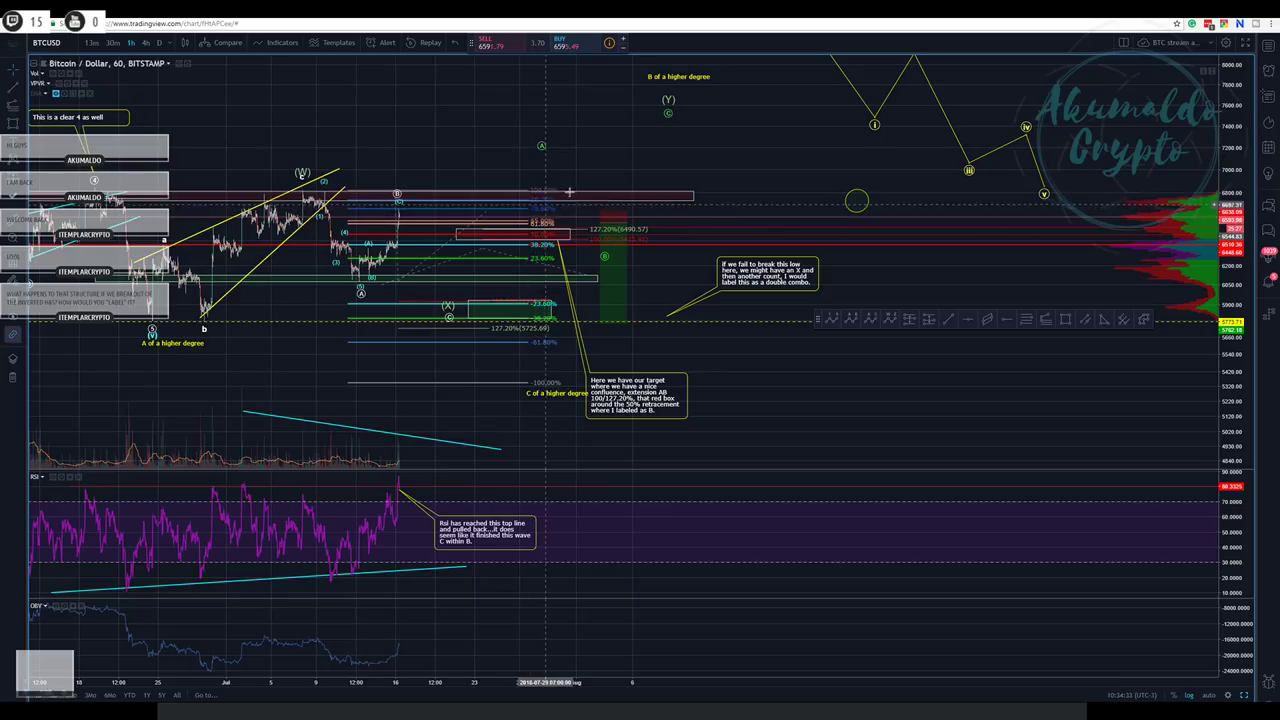
pyautogui.click(398, 197)
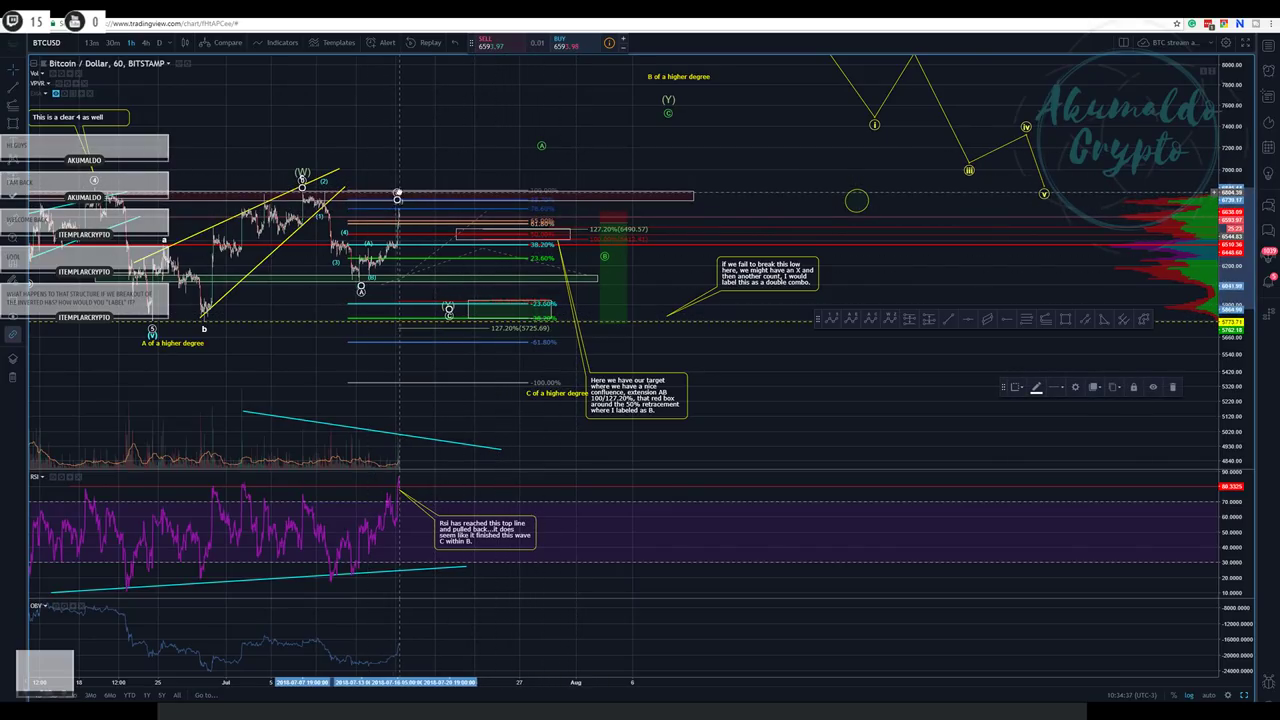
pyautogui.moveTo(398, 197); pyautogui.dragTo(399, 188)
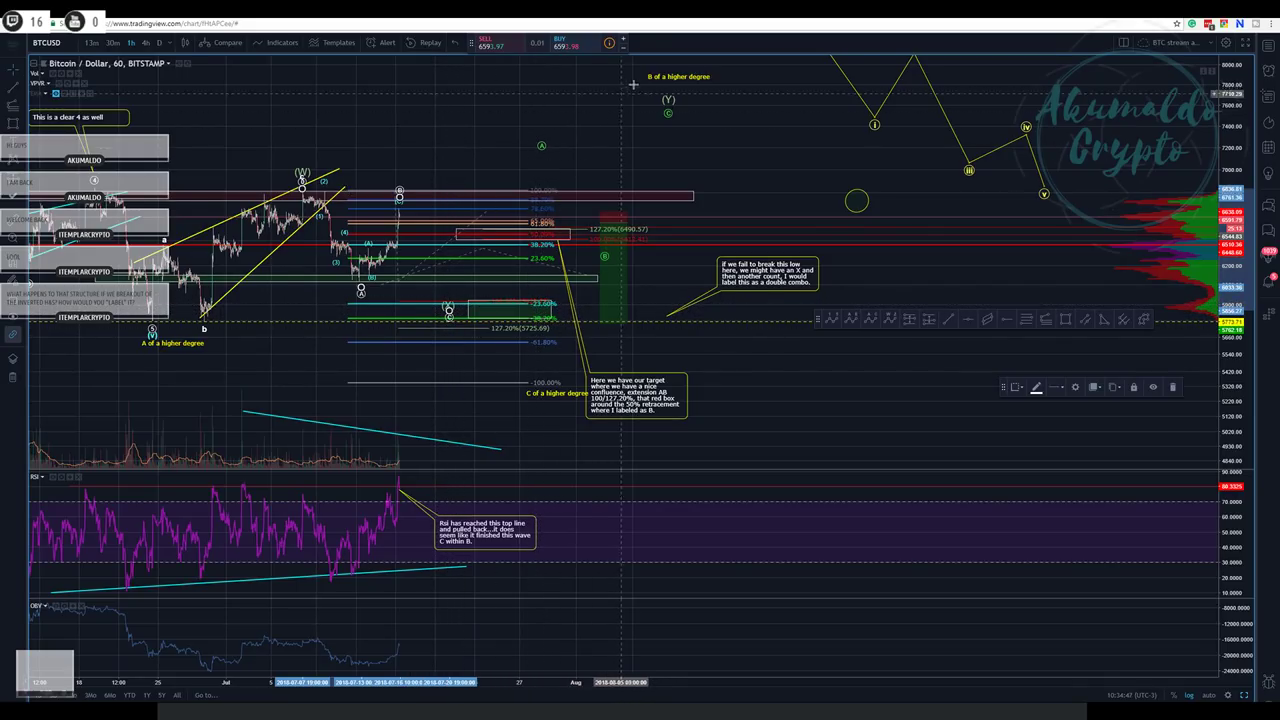
pyautogui.moveTo(676, 80); pyautogui.dragTo(674, 84)
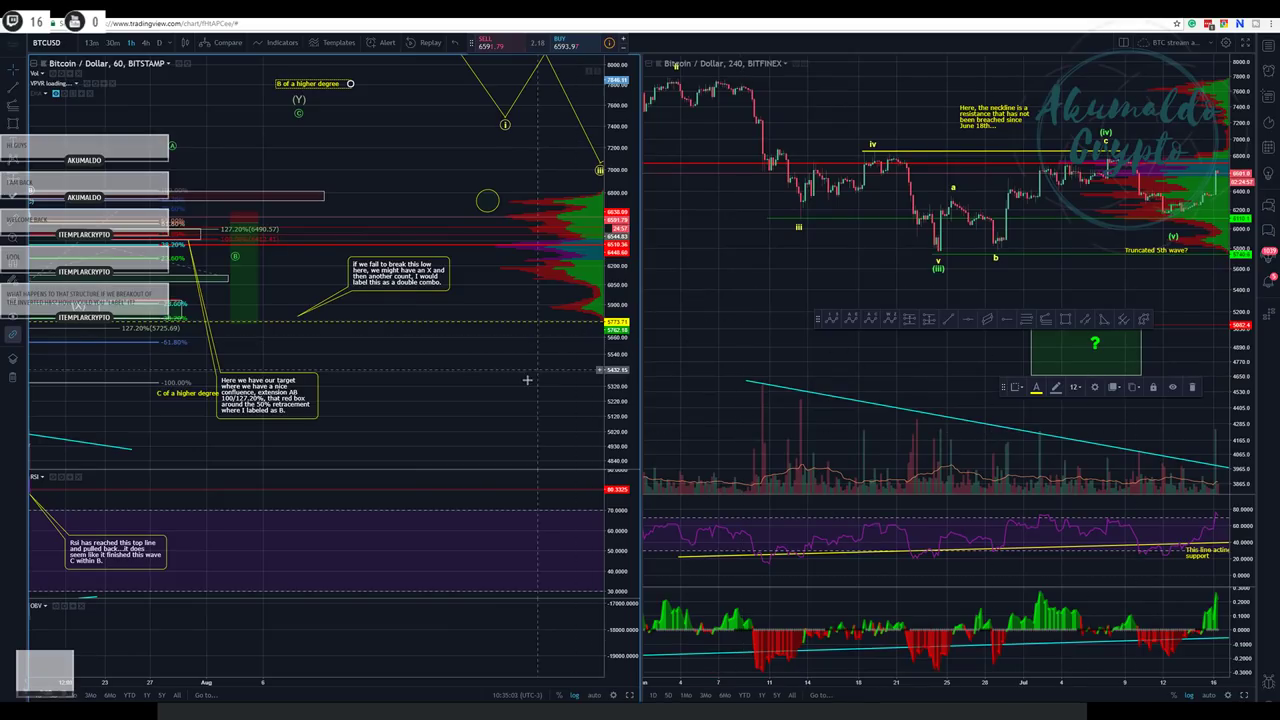
pyautogui.click(934, 366)
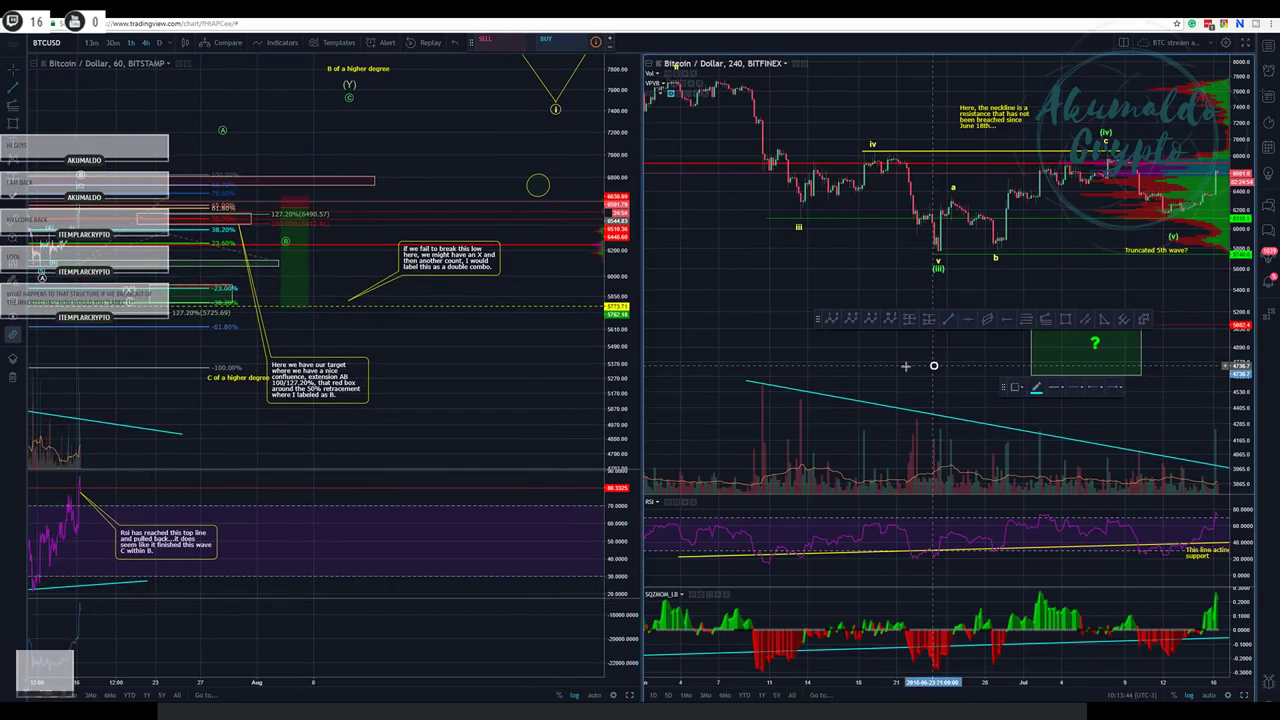
pyautogui.doubleClick(975, 375)
pyautogui.click(729, 490)
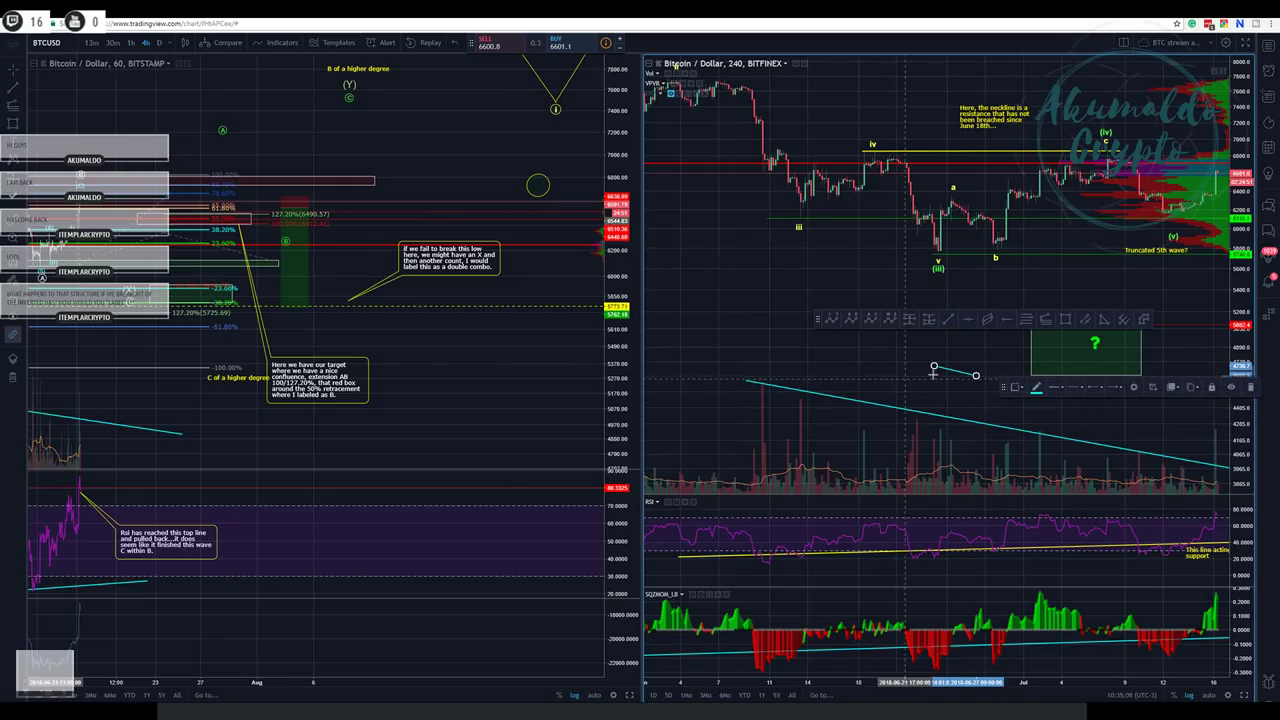
pyautogui.click(1251, 389)
# - Maximize the 4-hour Bitfinex chart and delete the descending cyan trend line above the volume bars
pyautogui.moveTo(795, 294); pyautogui.dragTo(243, 336)
pyautogui.click(1244, 695)
pyautogui.click(240, 246)
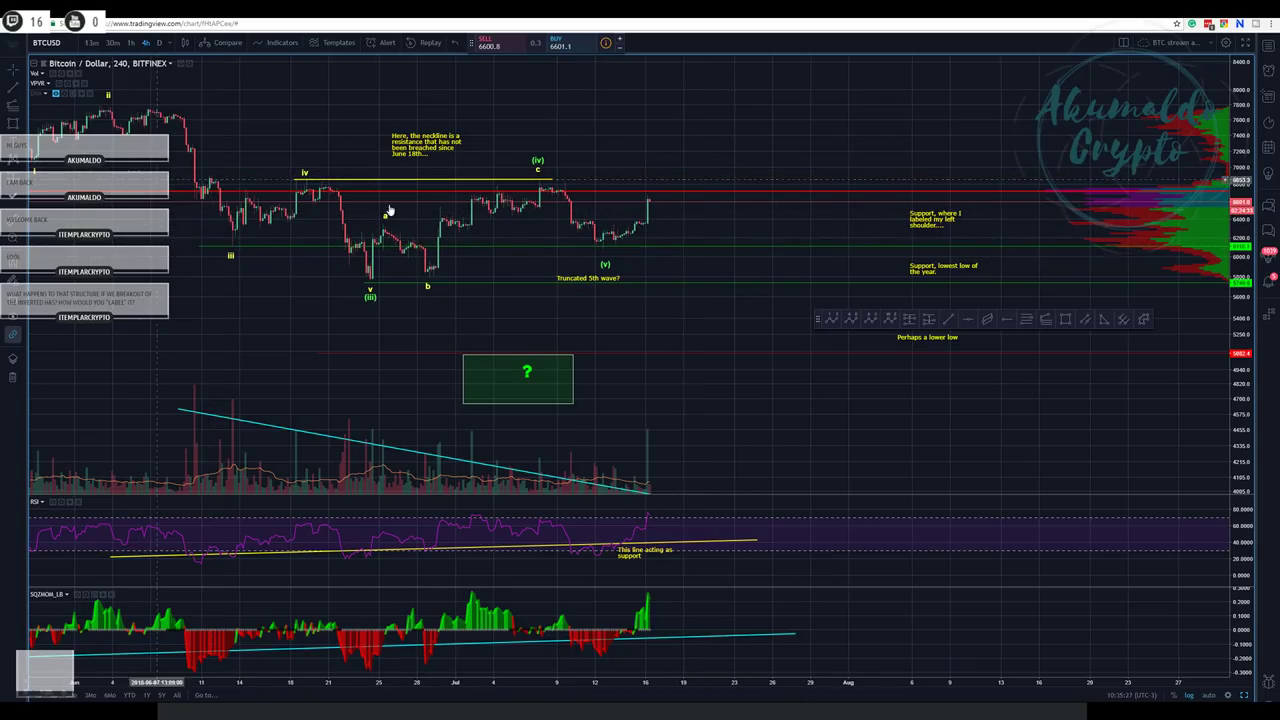
pyautogui.click(380, 452)
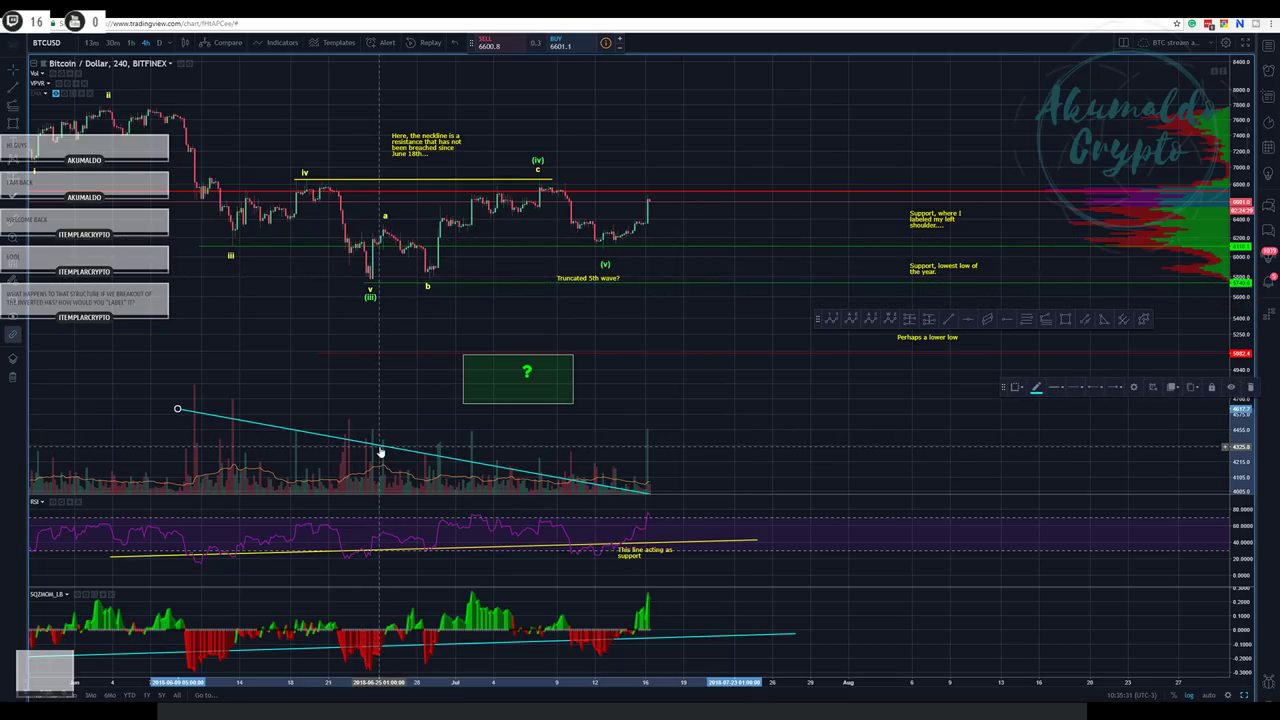
pyautogui.click(1253, 388)
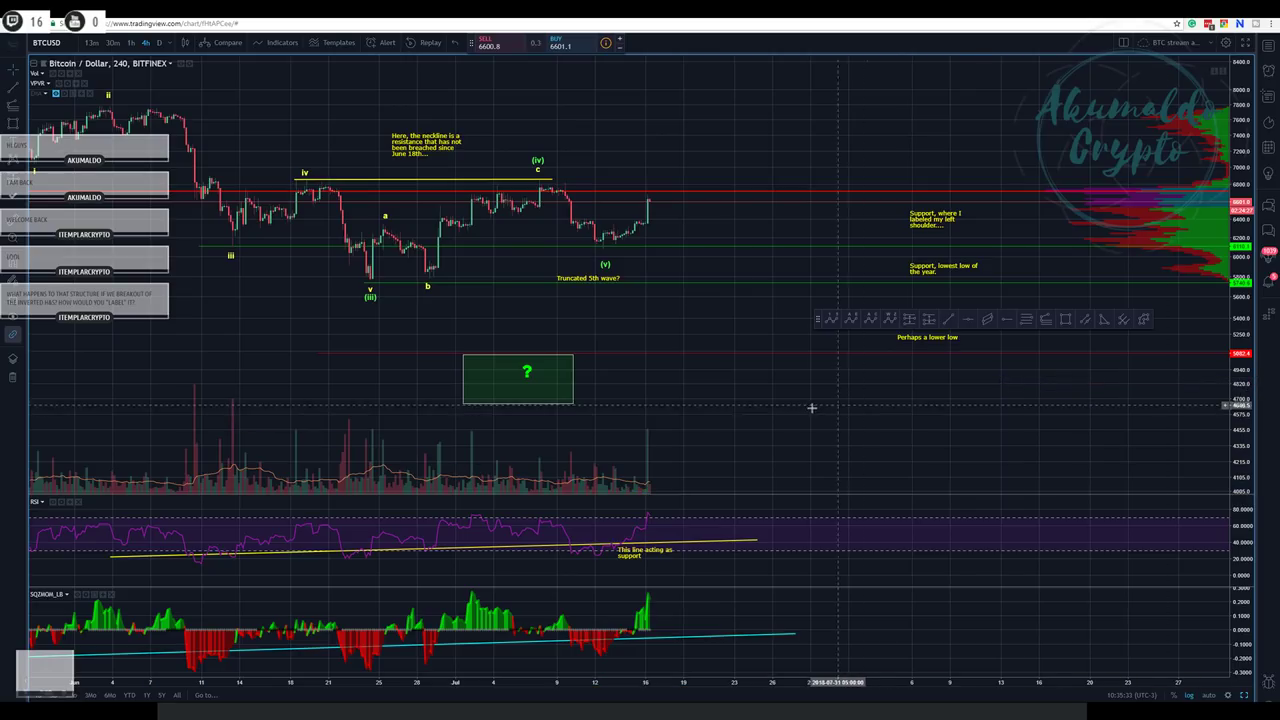
# - Examine the momentum lows against the rising cyan line, and switch the Bitfinex chart to the daily timeframe around the June-July price action
pyautogui.moveTo(811, 406); pyautogui.dragTo(829, 394)
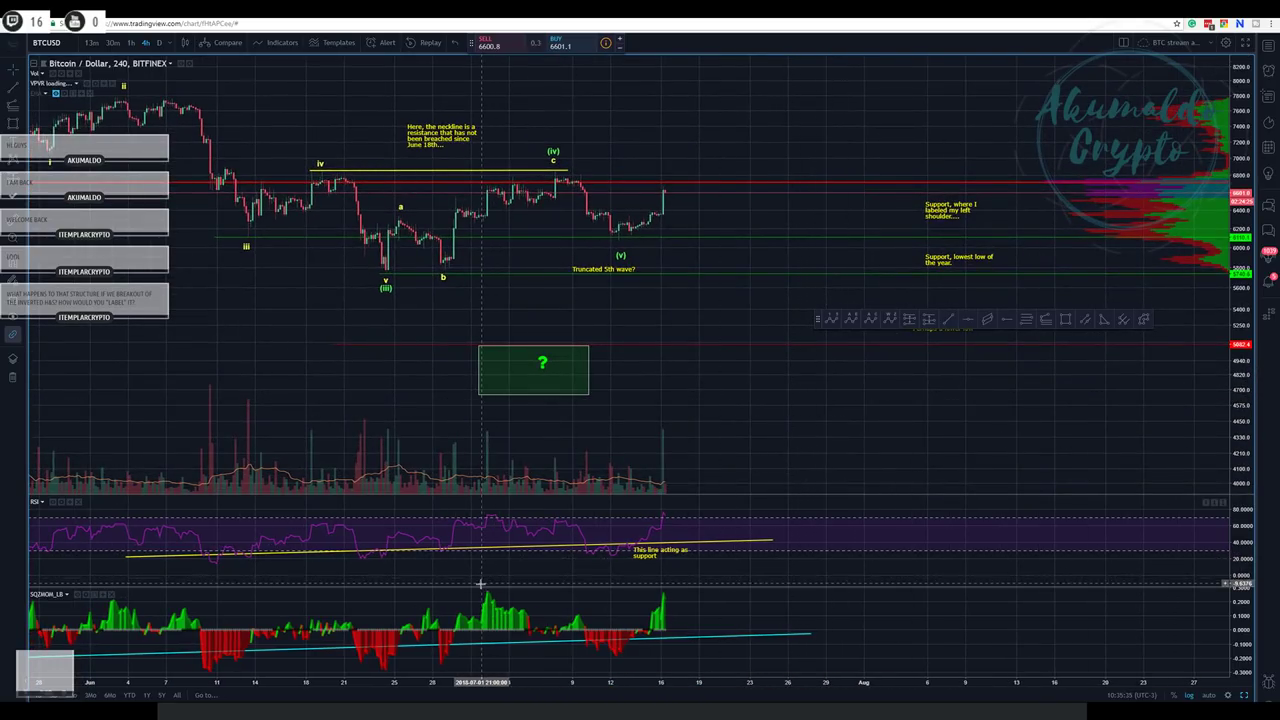
pyautogui.moveTo(404, 605); pyautogui.dragTo(477, 605)
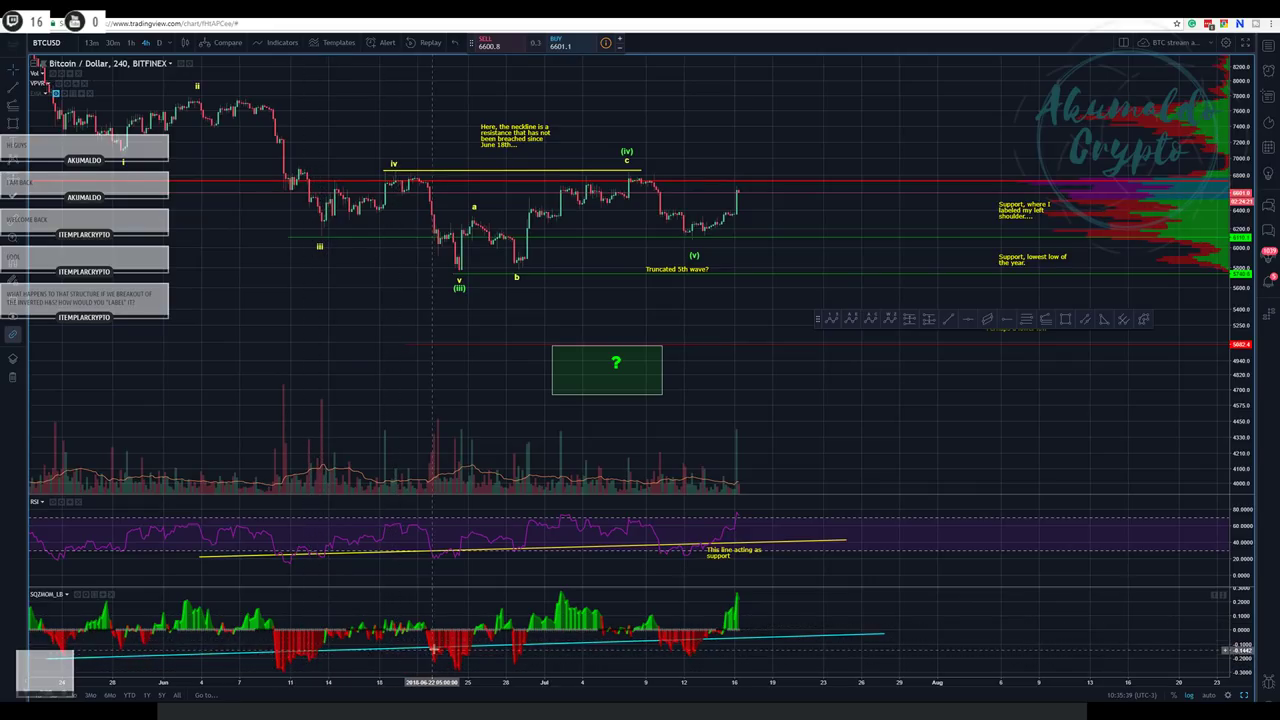
pyautogui.click(790, 633)
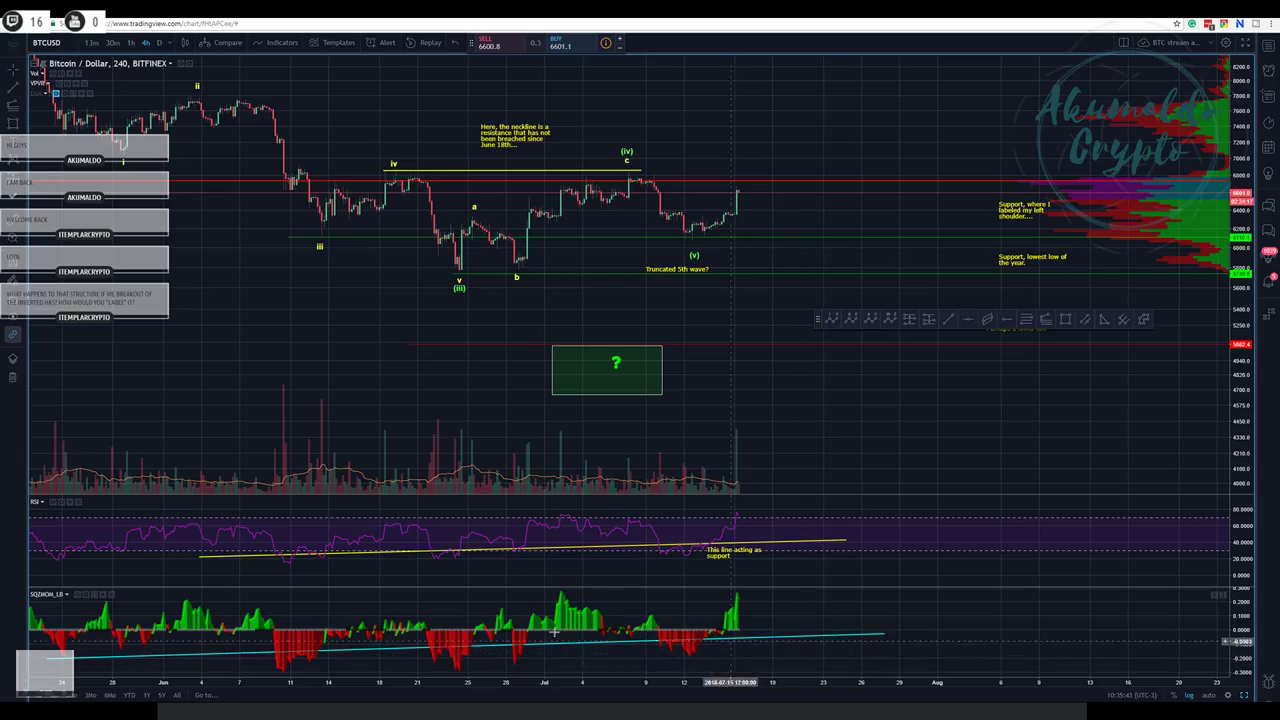
pyautogui.moveTo(477, 300); pyautogui.dragTo(427, 292)
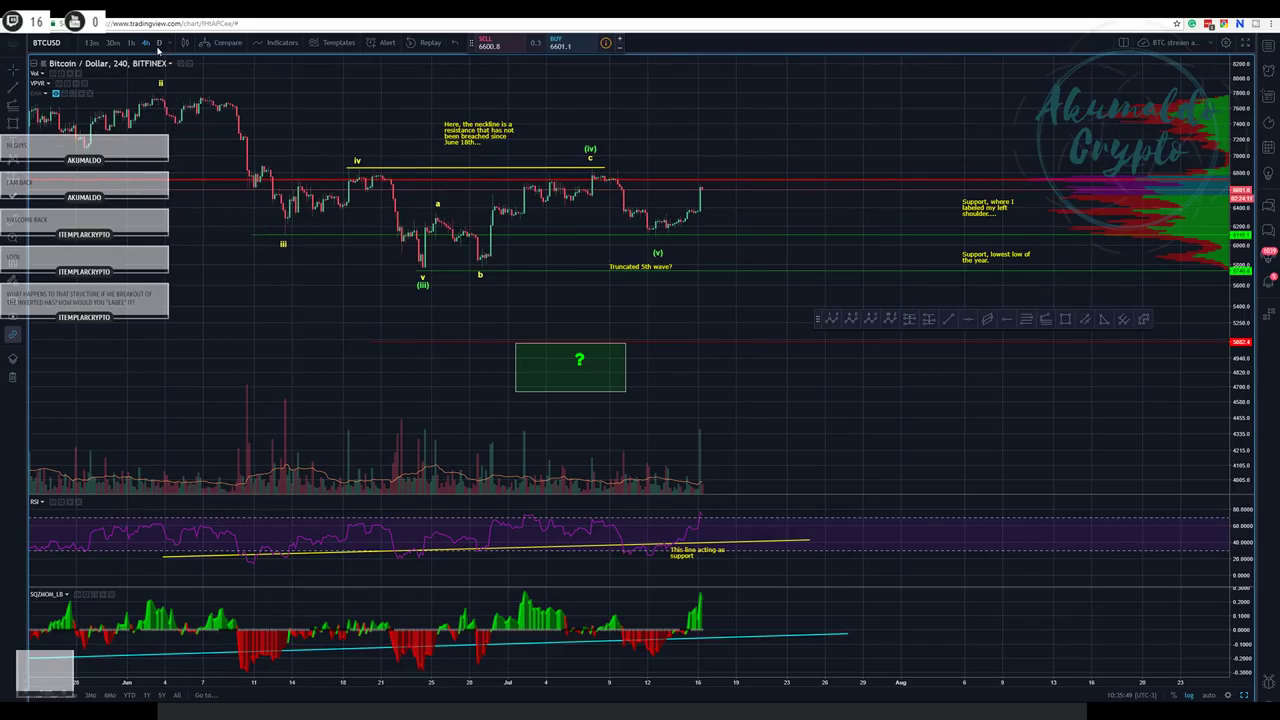
pyautogui.click(158, 42)
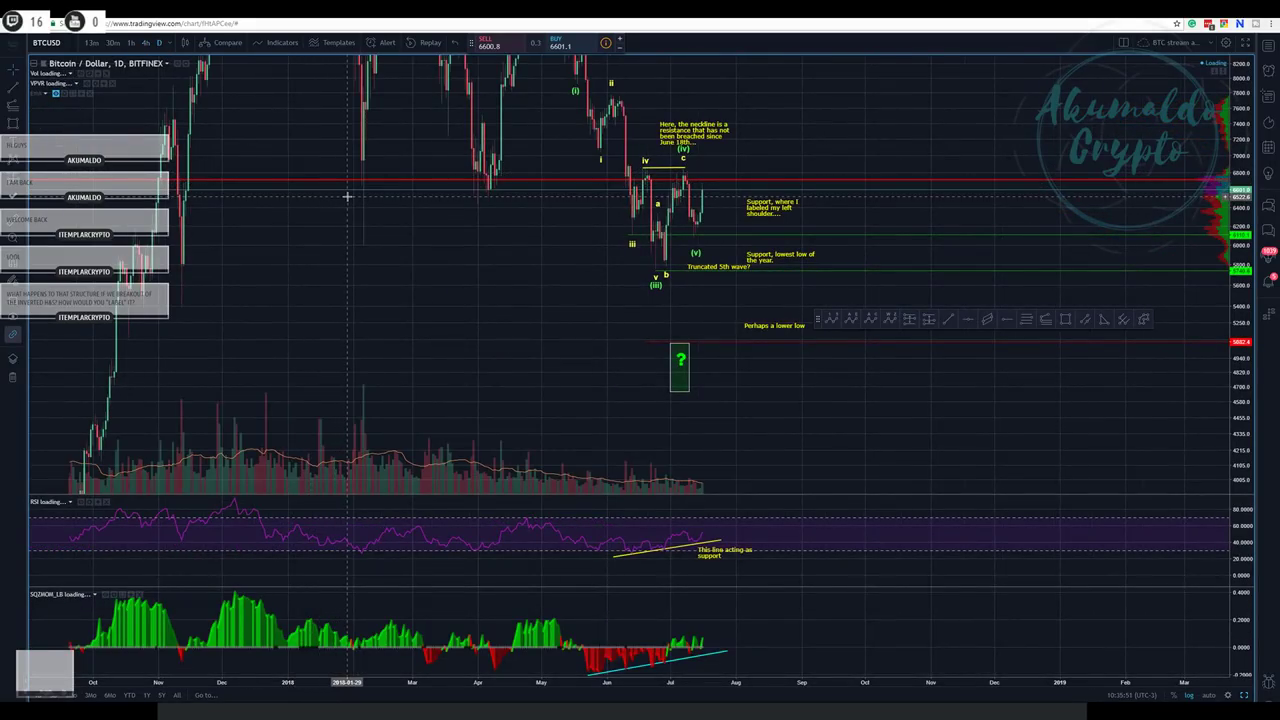
pyautogui.moveTo(486, 320); pyautogui.dragTo(278, 306)
pyautogui.scroll(4, 278, 306)
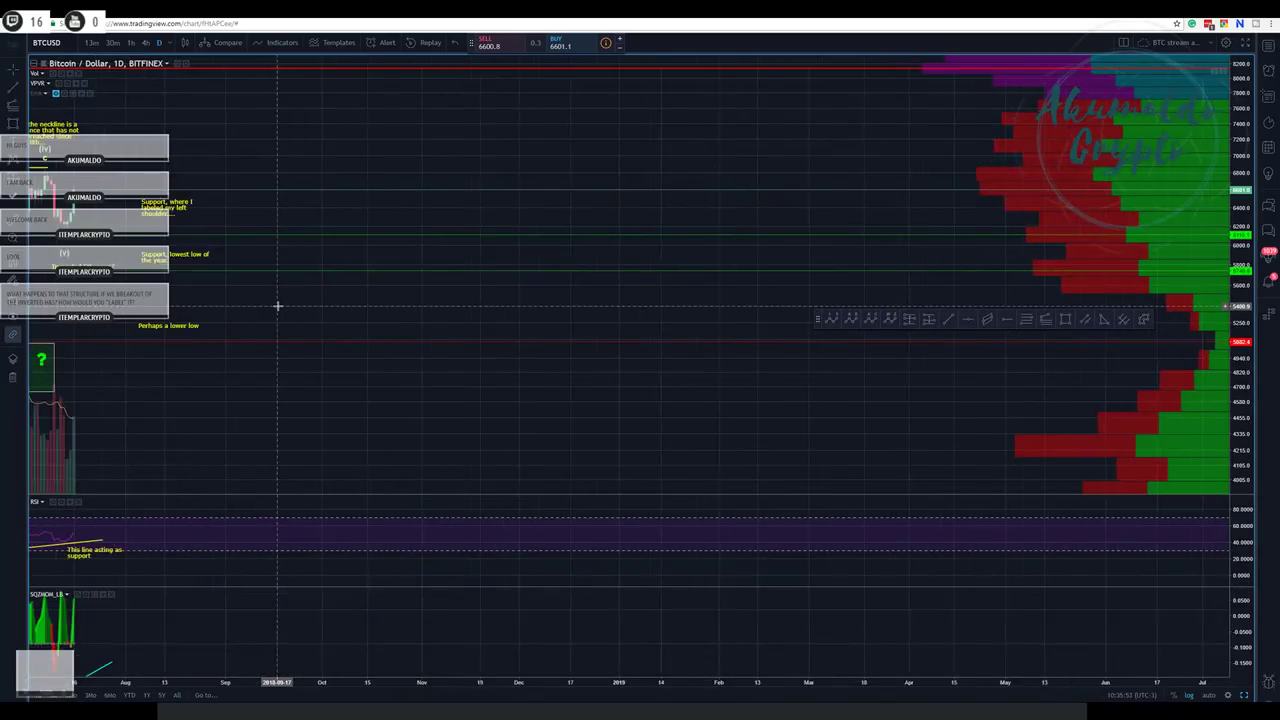
pyautogui.moveTo(329, 140); pyautogui.dragTo(708, 168)
pyautogui.scroll(1, 708, 168)
pyautogui.moveTo(511, 186); pyautogui.dragTo(656, 142)
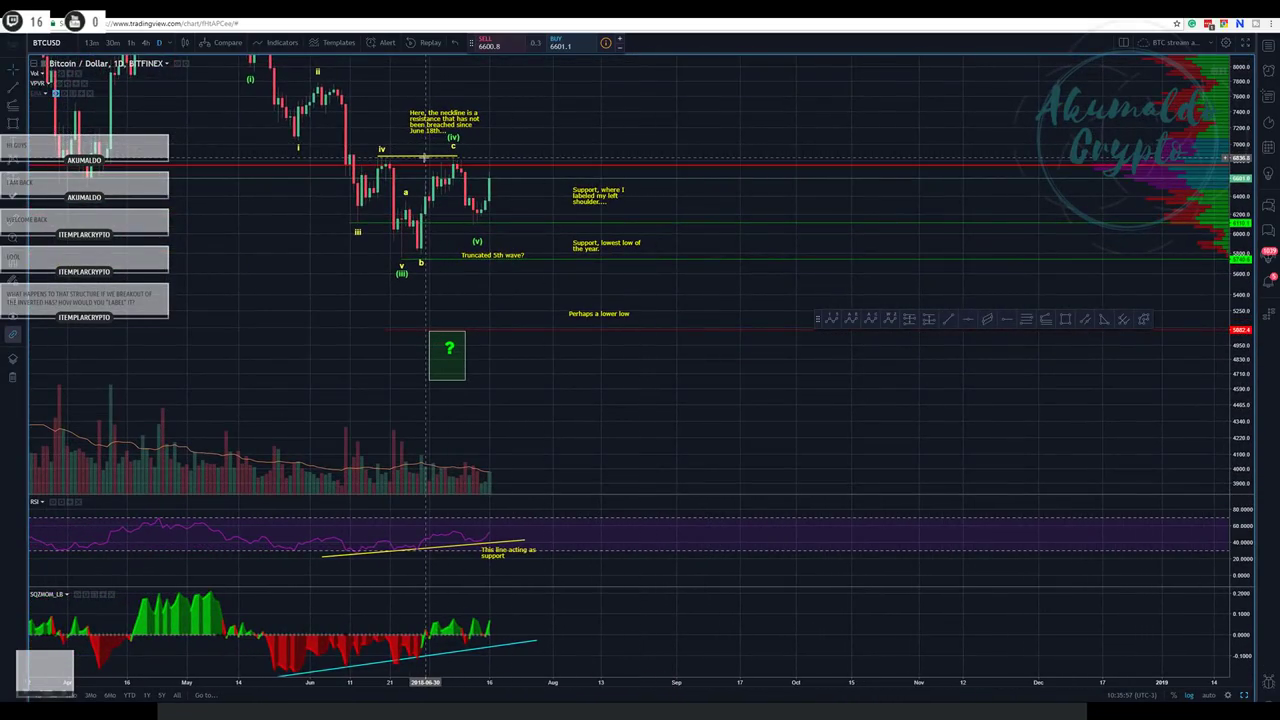
# - Draw an inverted Head and Shoulders pattern with its shoulders at the iii and (v) lows, head at (iii), and neckline along the iv-c highs
pyautogui.click(13, 160)
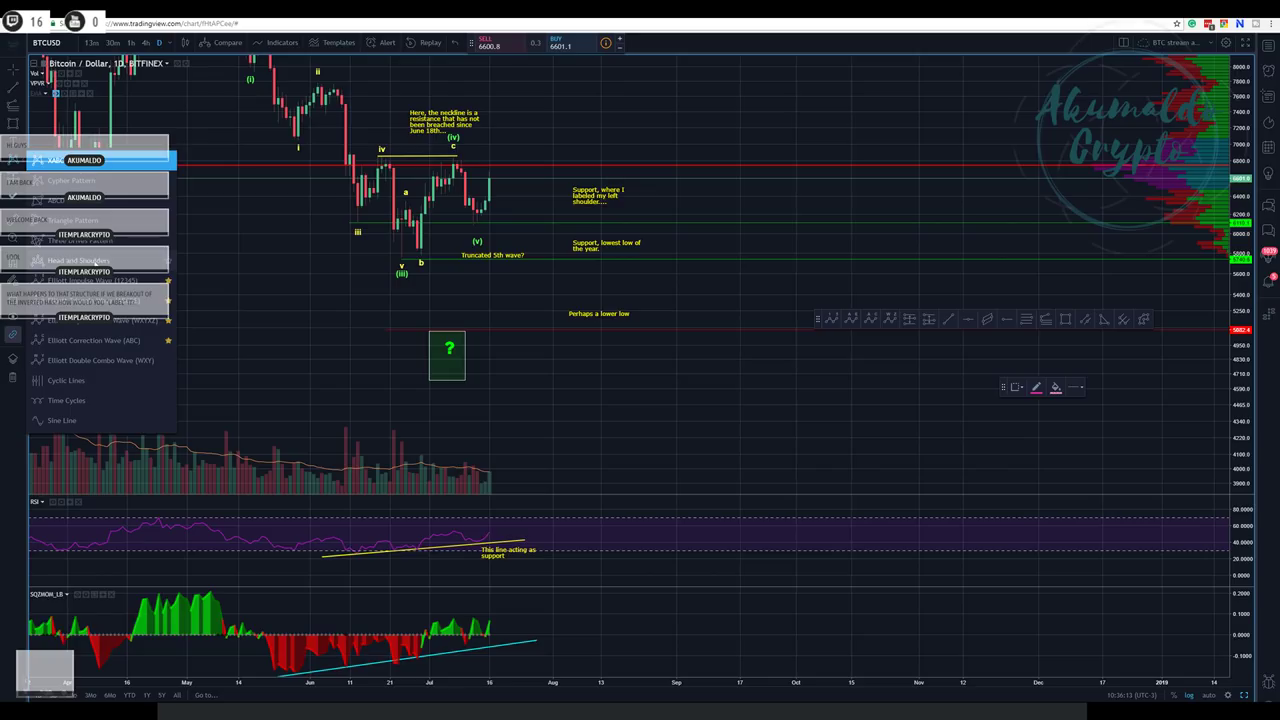
pyautogui.click(97, 258)
pyautogui.moveTo(345, 152); pyautogui.dragTo(357, 224)
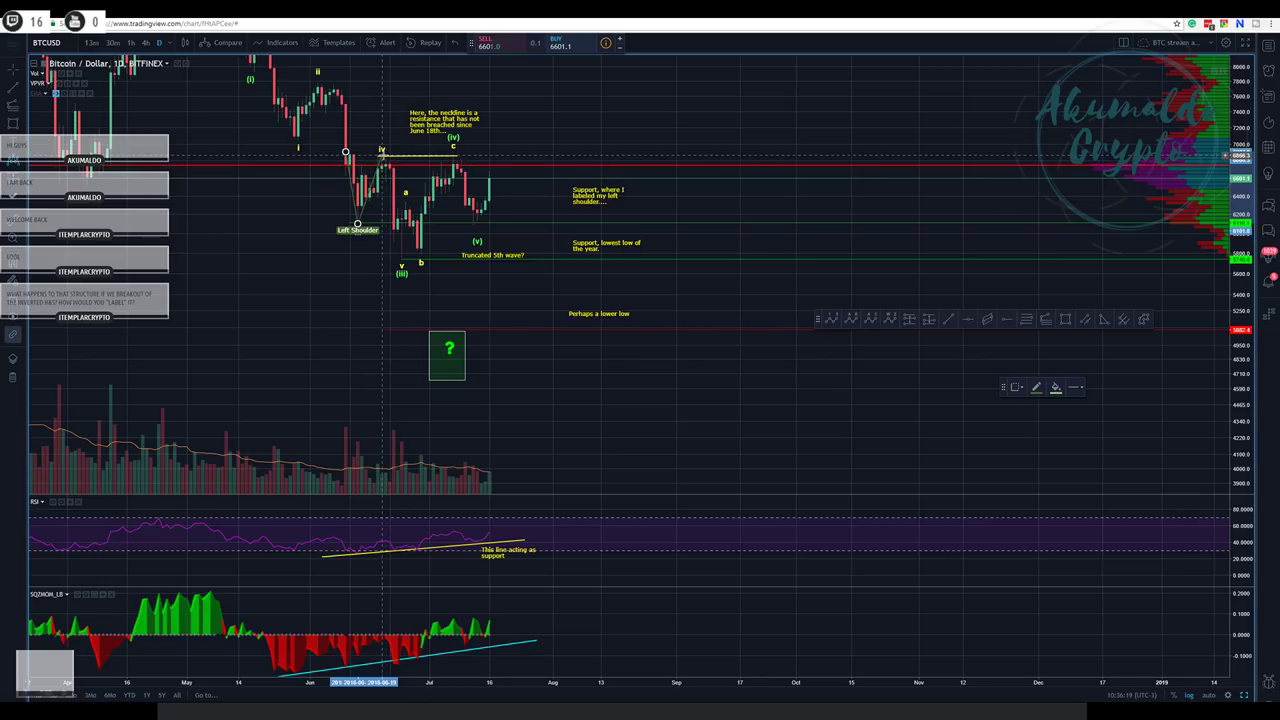
pyautogui.moveTo(382, 155); pyautogui.dragTo(401, 261)
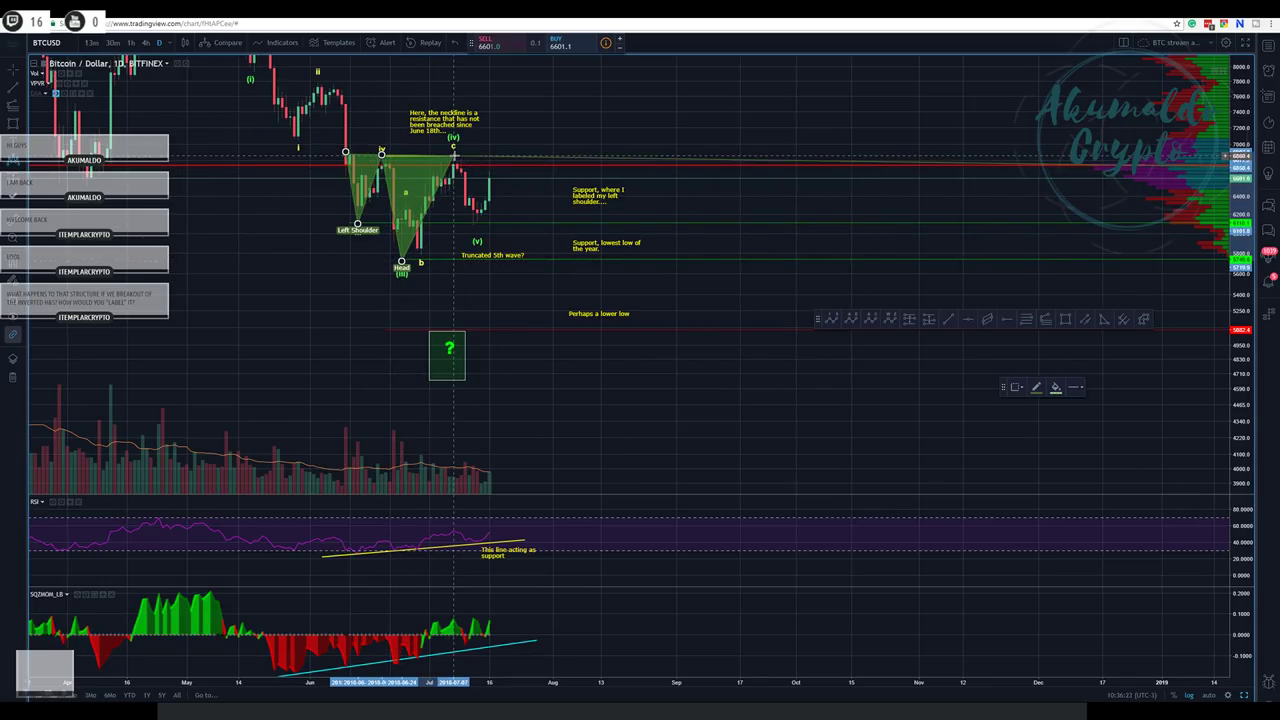
pyautogui.click(473, 226)
pyautogui.click(497, 155)
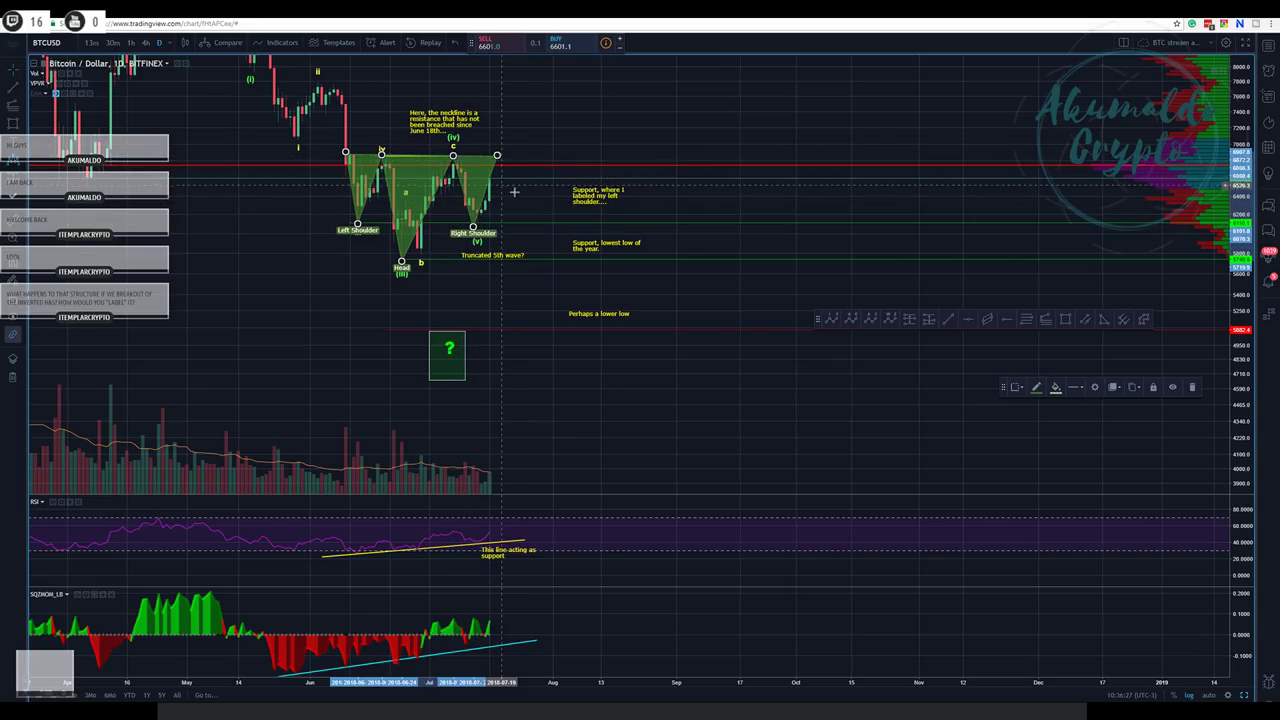
pyautogui.click(525, 113)
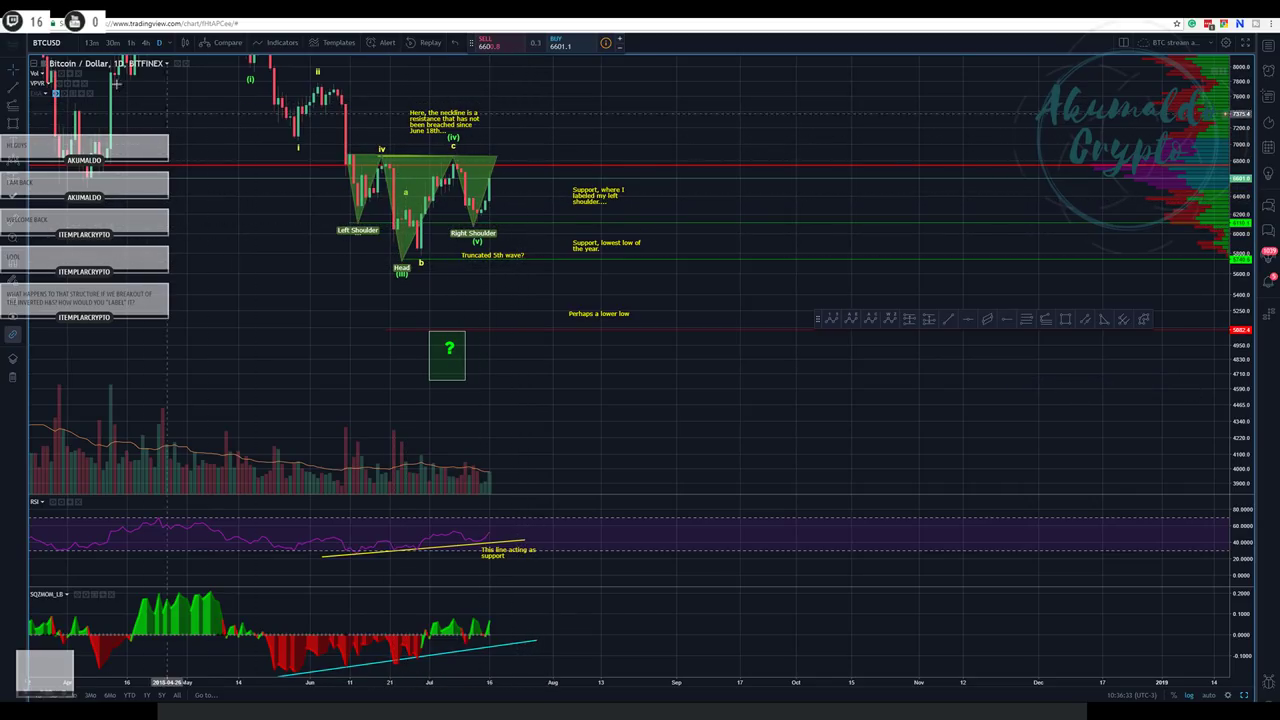
# - Show the hidden EMA indicator on the daily Bitfinex chart
pyautogui.click(57, 94)
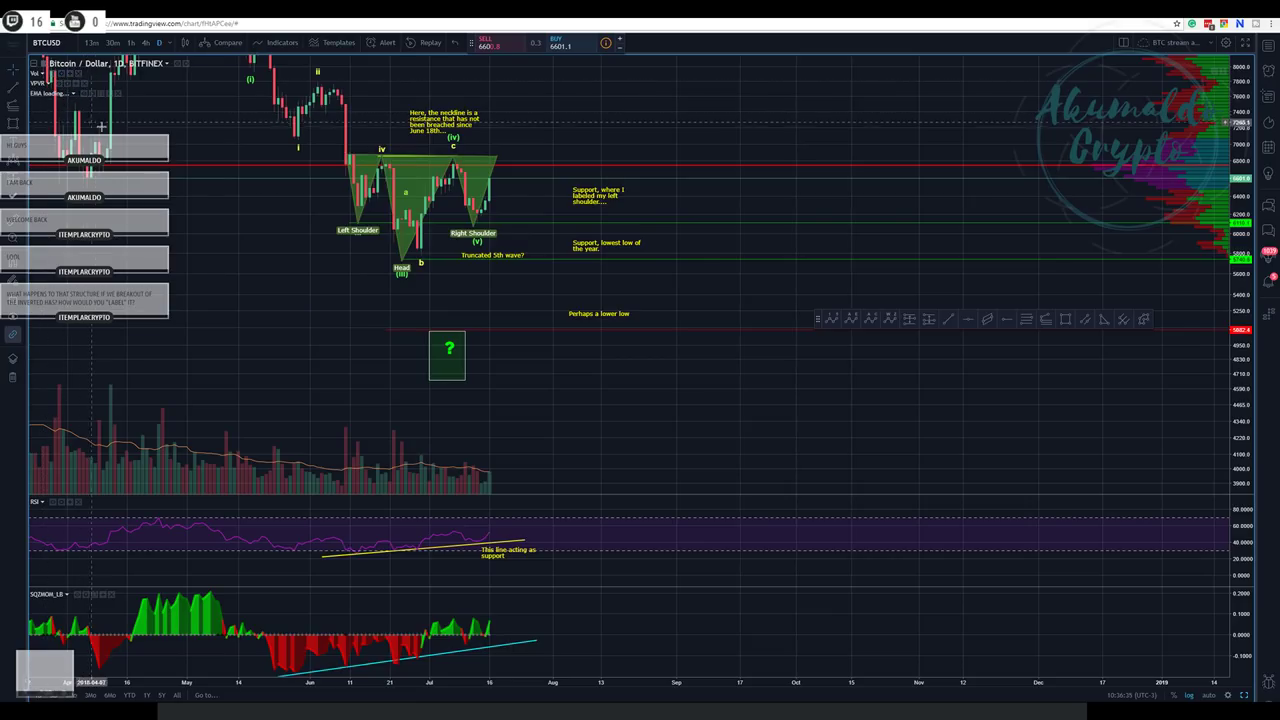
pyautogui.moveTo(593, 99); pyautogui.dragTo(578, 118)
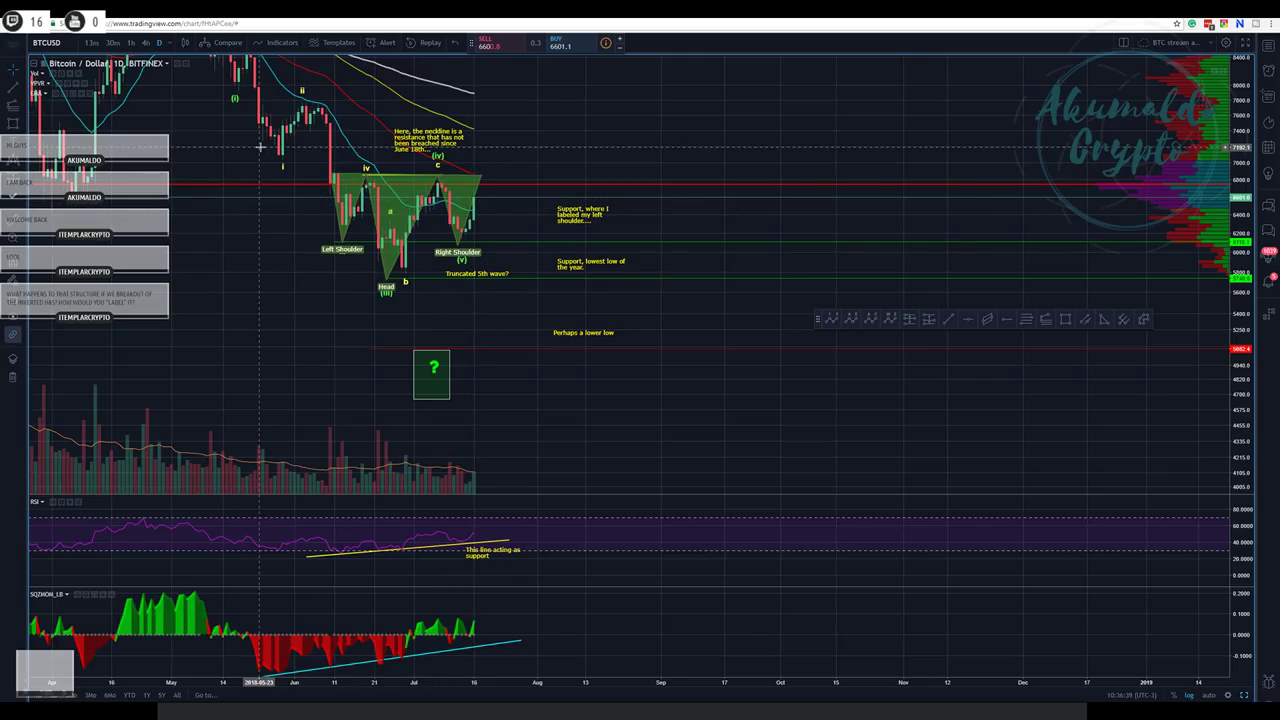
# - Draw a cyan trend line along the inverted head and shoulders neckline, from the mid-June drop to about July 26
pyautogui.click(471, 215)
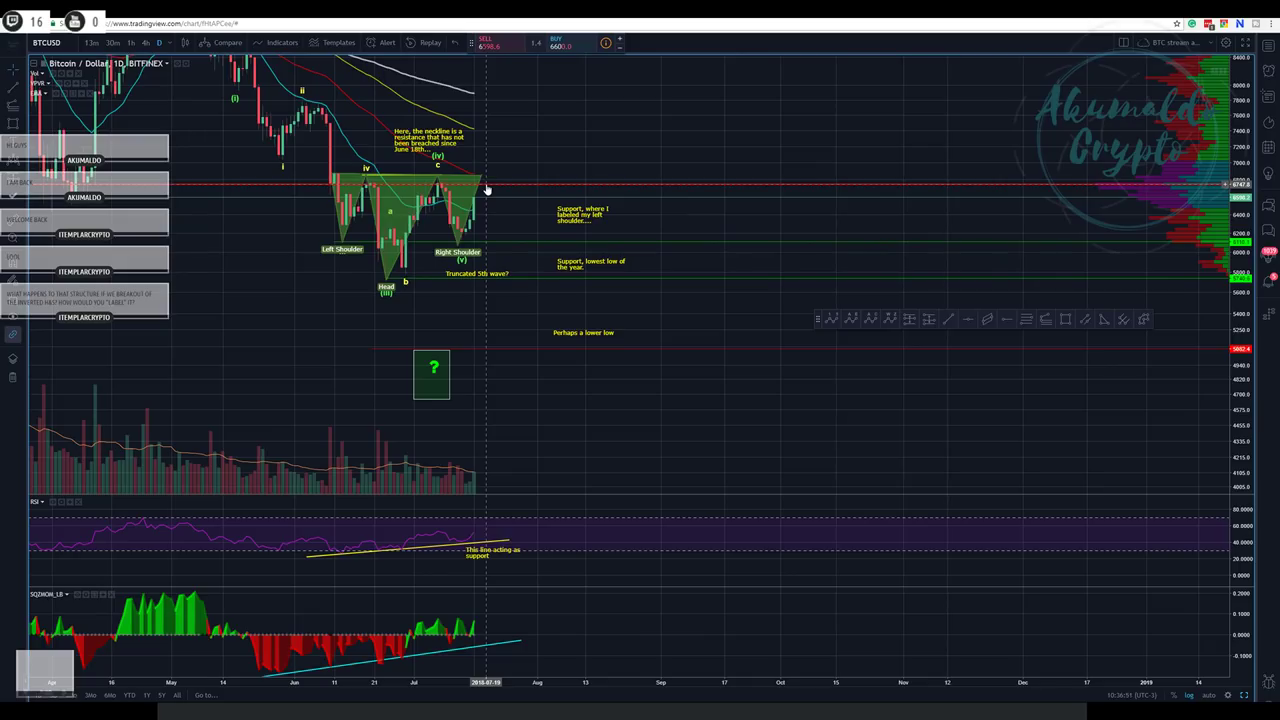
pyautogui.click(445, 179)
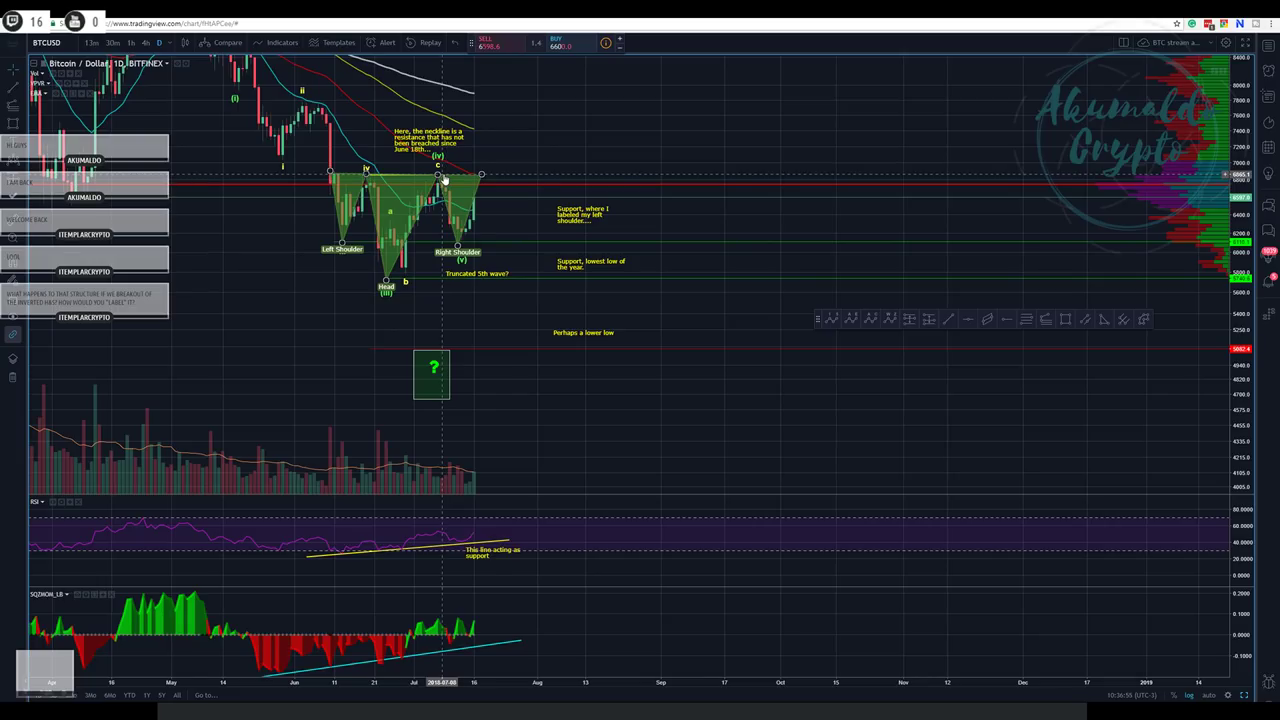
pyautogui.press('Escape')
pyautogui.click(15, 100)
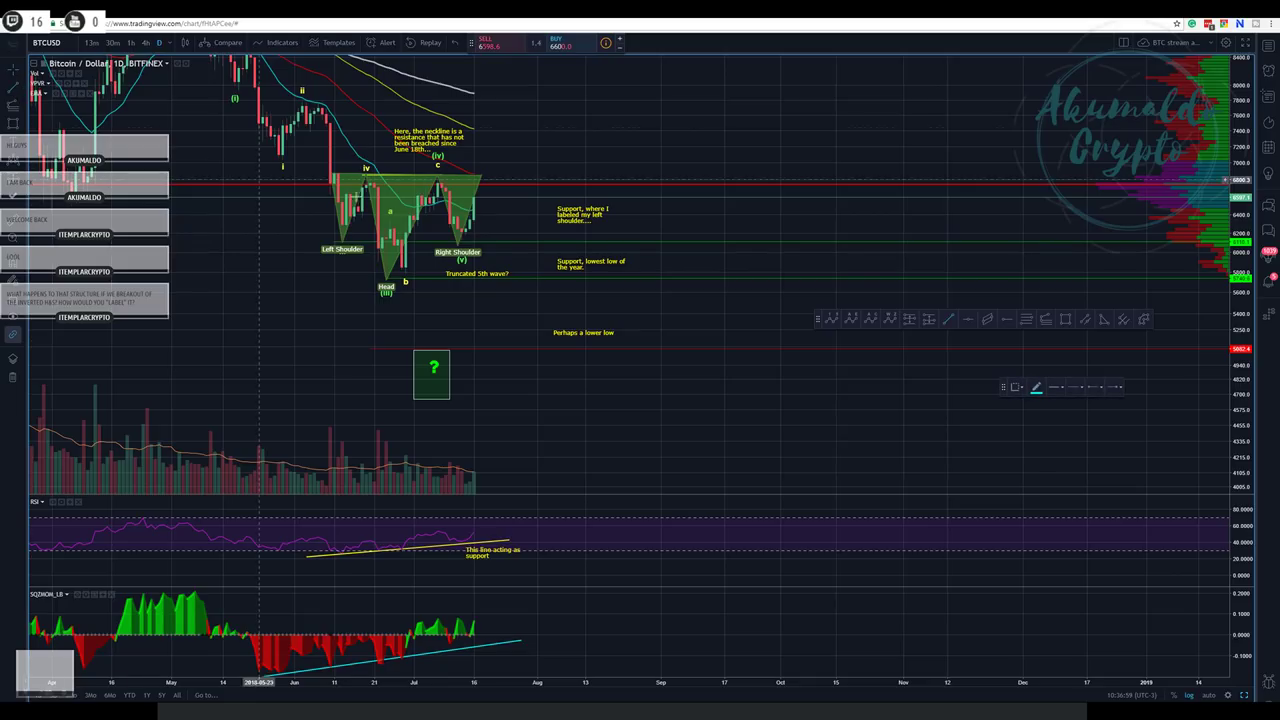
pyautogui.click(330, 172)
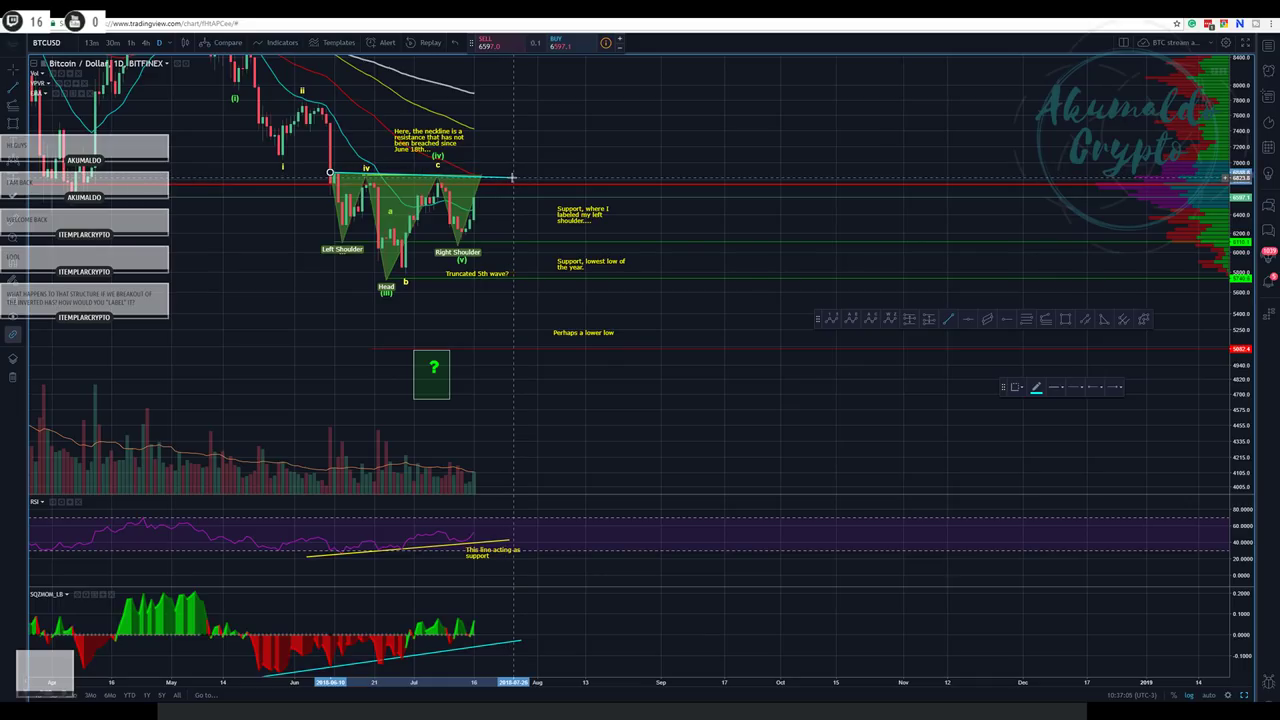
pyautogui.click(513, 174)
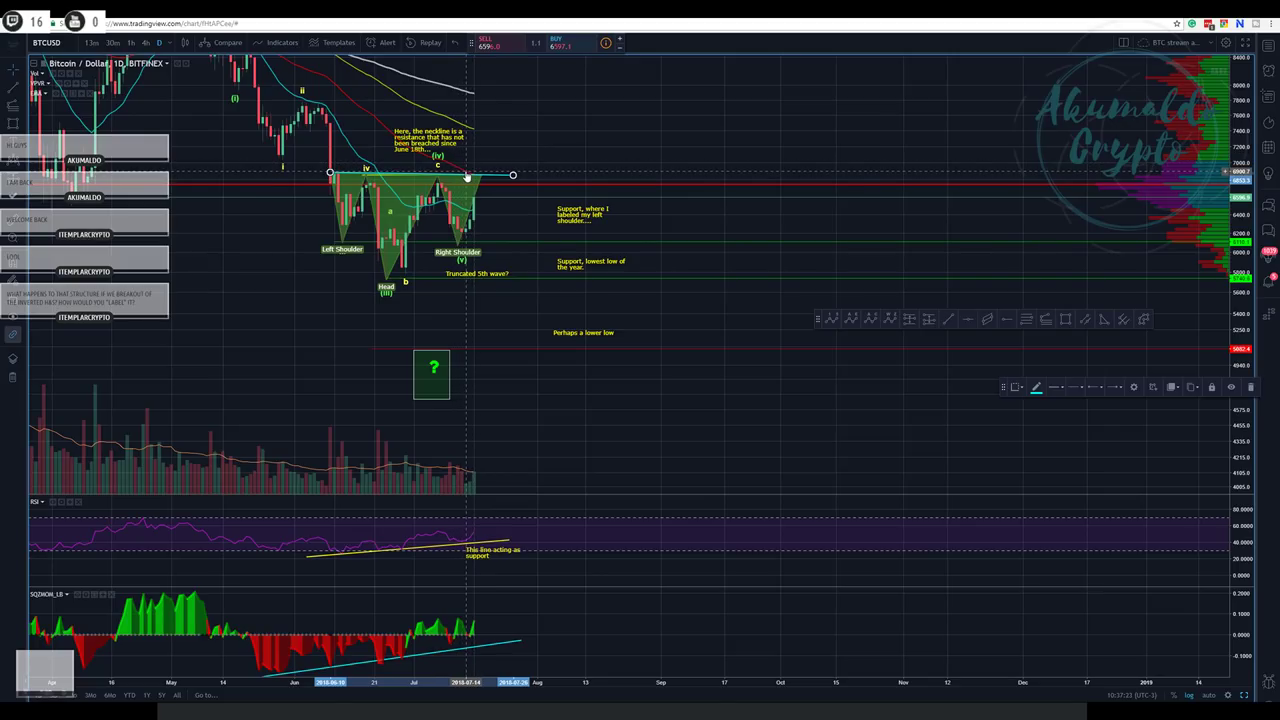
pyautogui.click(480, 183)
pyautogui.moveTo(481, 176)
pyautogui.mouseDown()
pyautogui.moveTo(469, 171)
pyautogui.moveTo(483, 180)
pyautogui.mouseUp()
# - Draw a vertical line from the neckline down to the head low and move it up so it rises from the neckline's end
pyautogui.moveTo(531, 137); pyautogui.dragTo(497, 151)
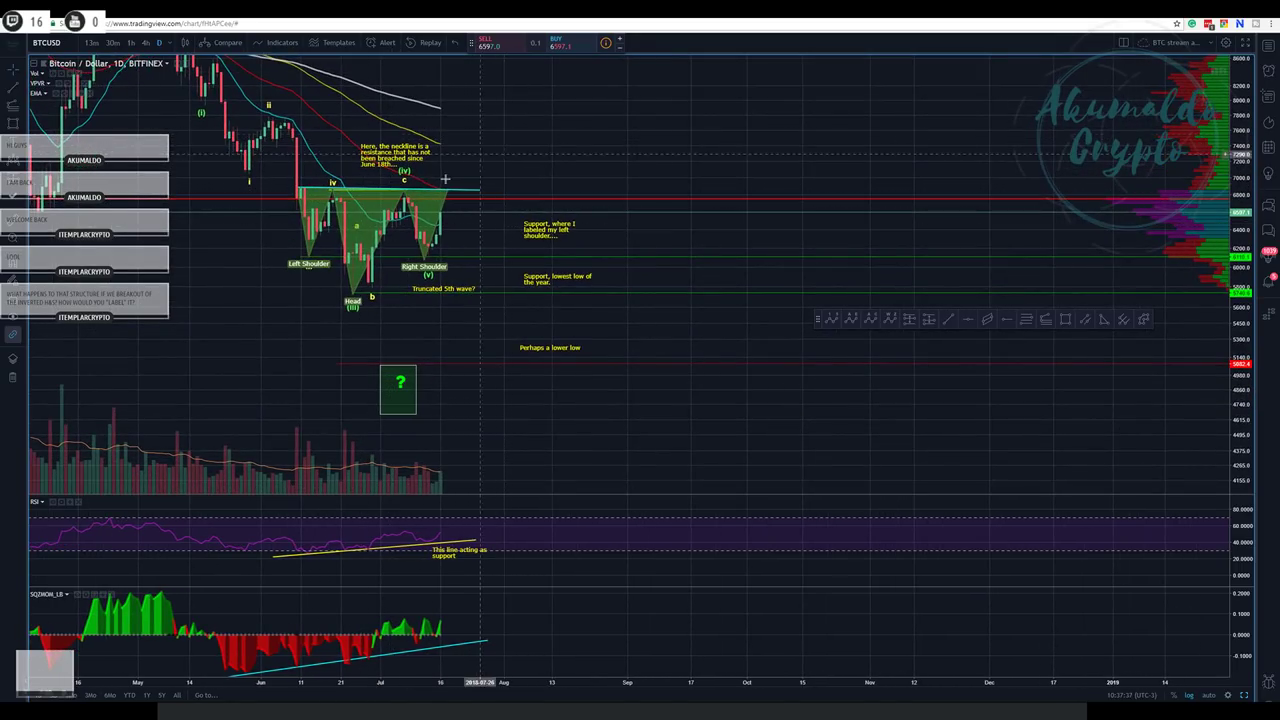
pyautogui.click(406, 240)
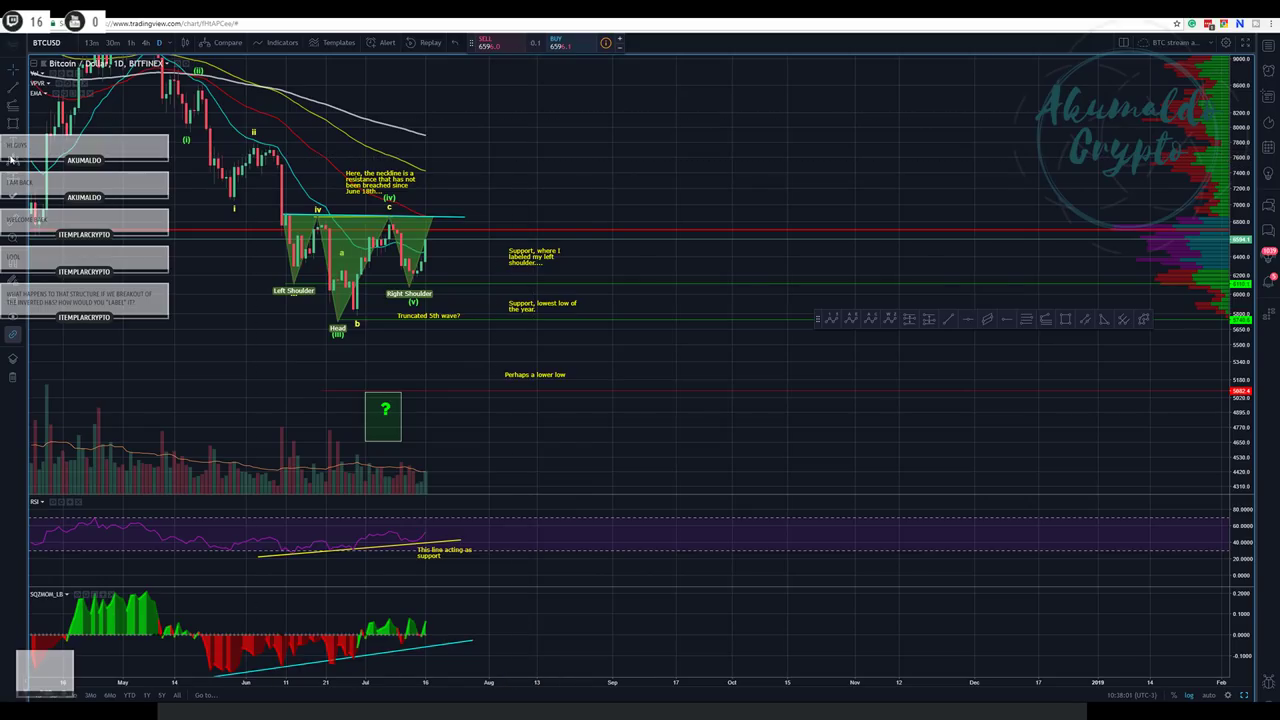
pyautogui.click(12, 88)
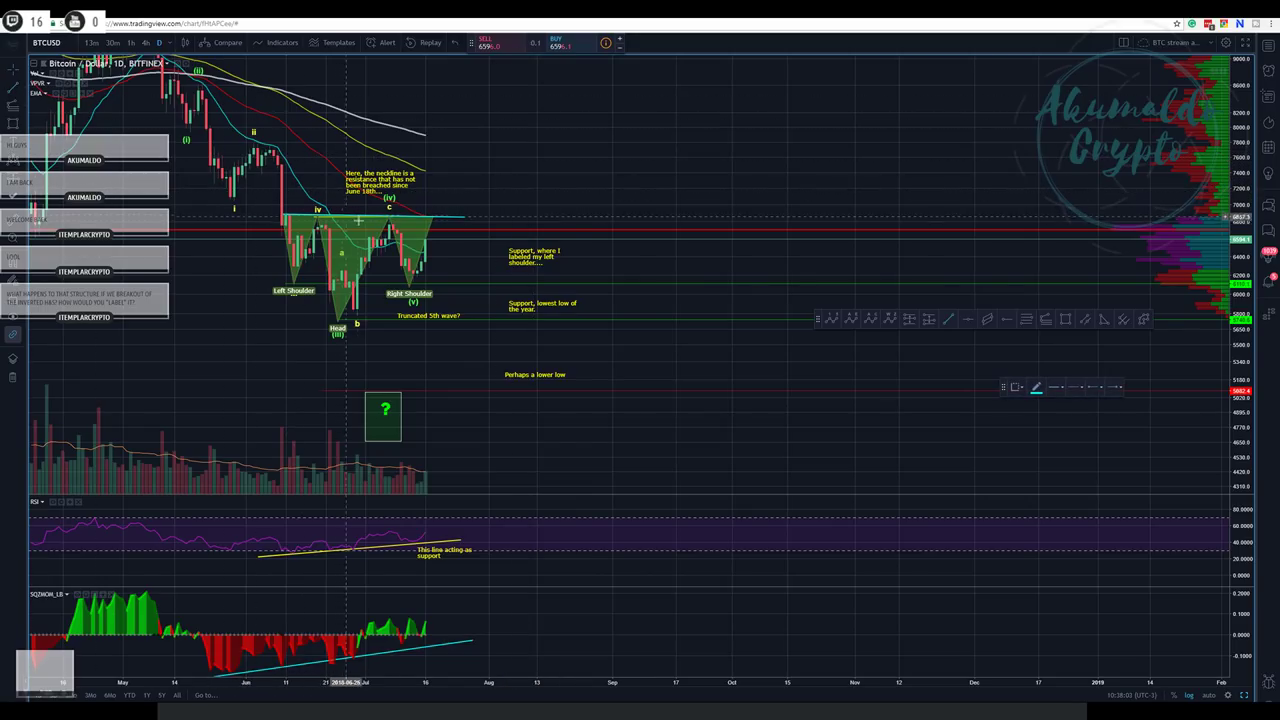
pyautogui.moveTo(337, 215); pyautogui.dragTo(337, 320)
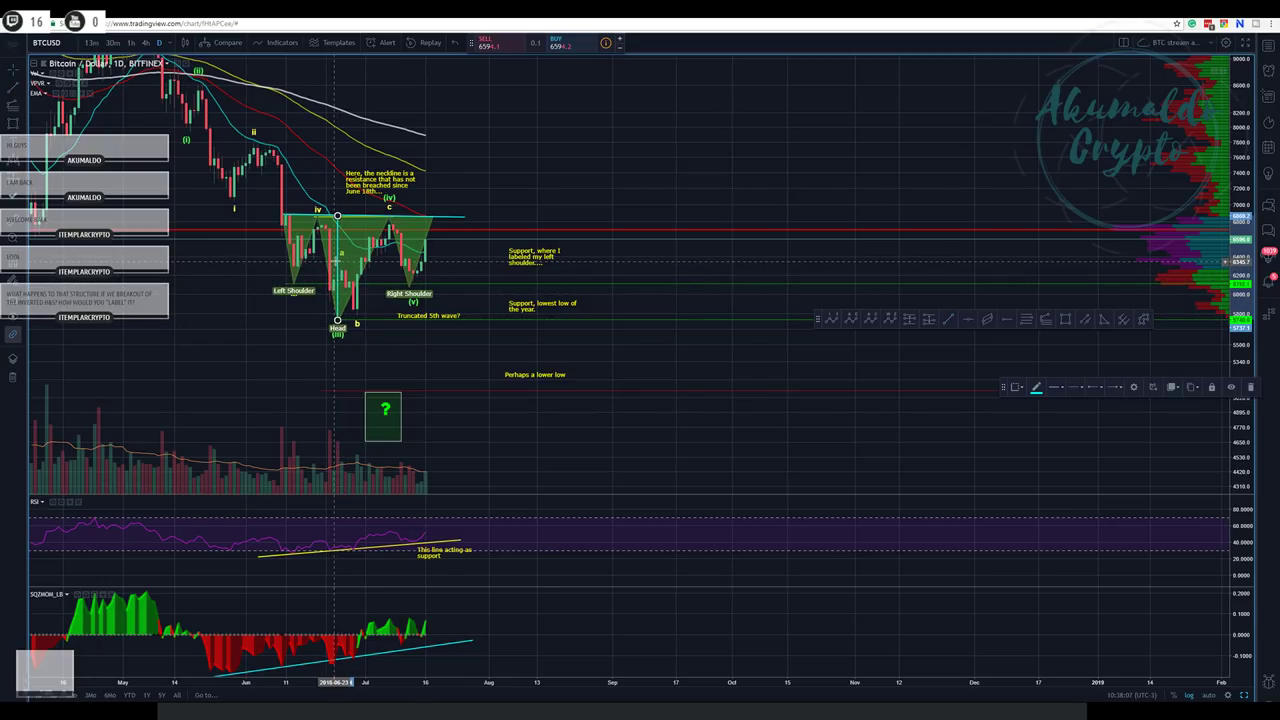
pyautogui.moveTo(338, 265)
pyautogui.mouseDown()
pyautogui.moveTo(523, 181)
pyautogui.moveTo(465, 168)
pyautogui.mouseUp()
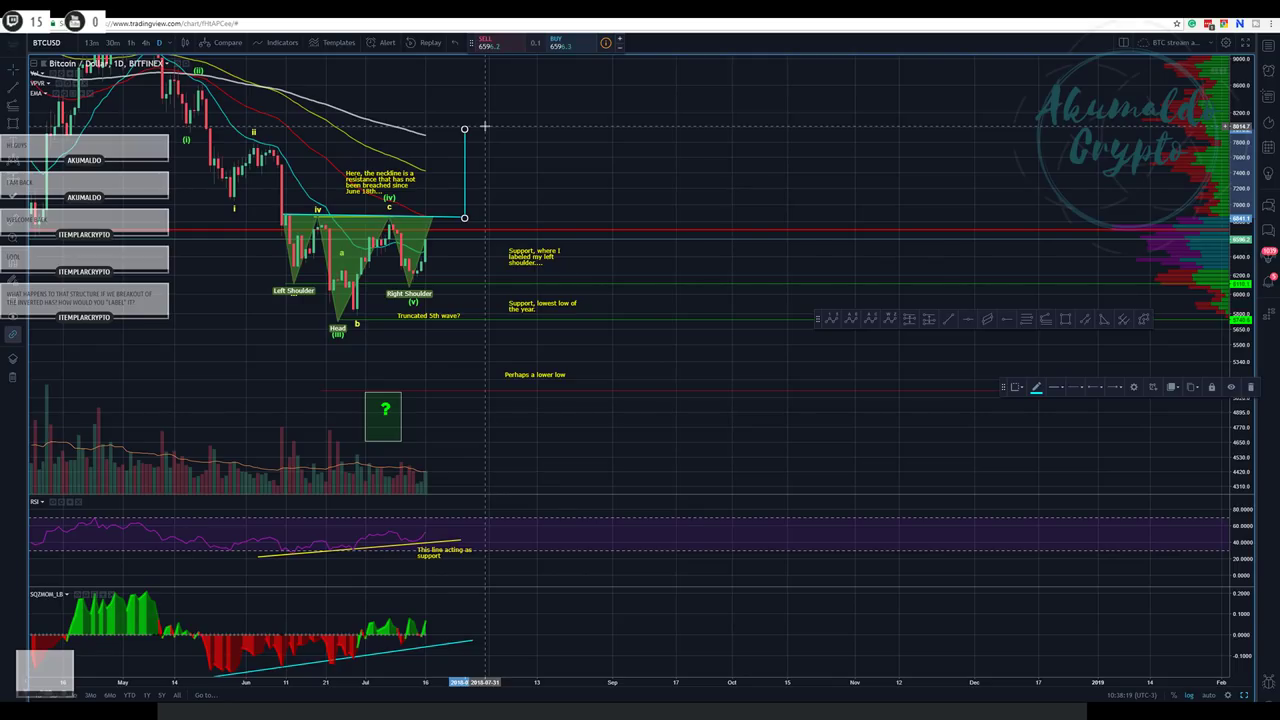
# - Place a long position at the neckline's end with a target of about 1142.6 and a stop of about 151.7, starting at the vertical line
pyautogui.click(14, 178)
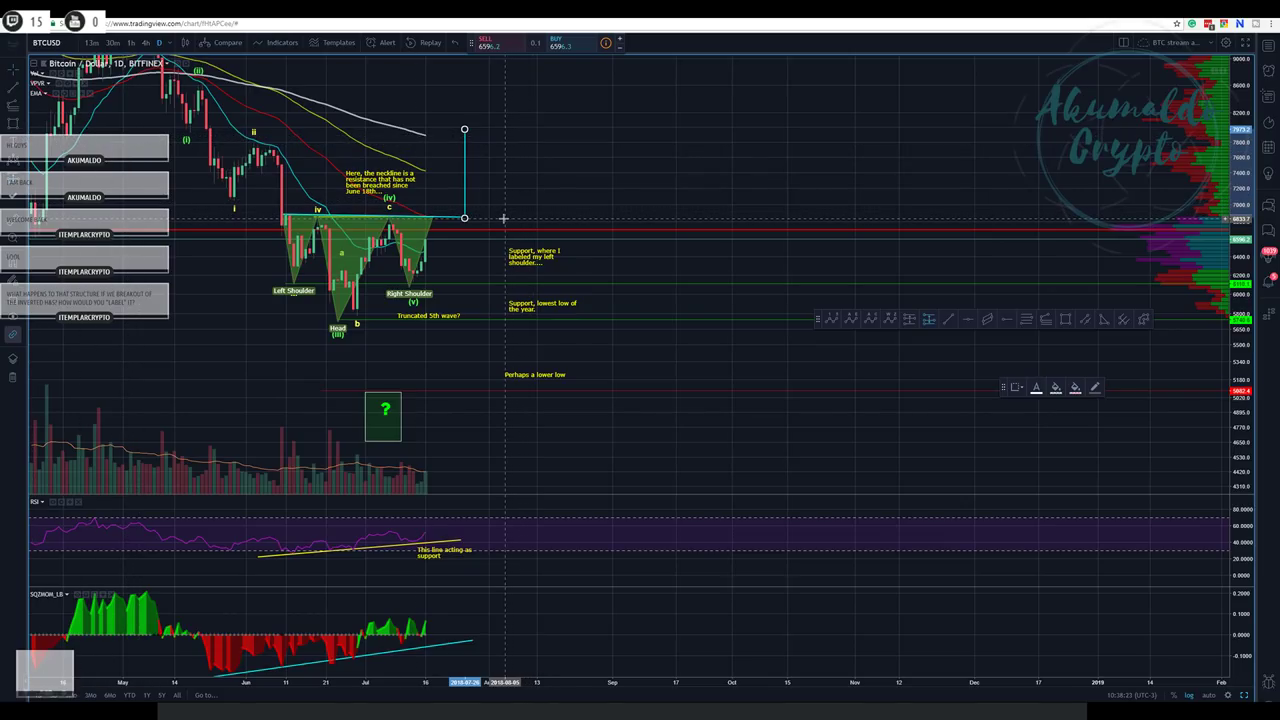
pyautogui.click(500, 216)
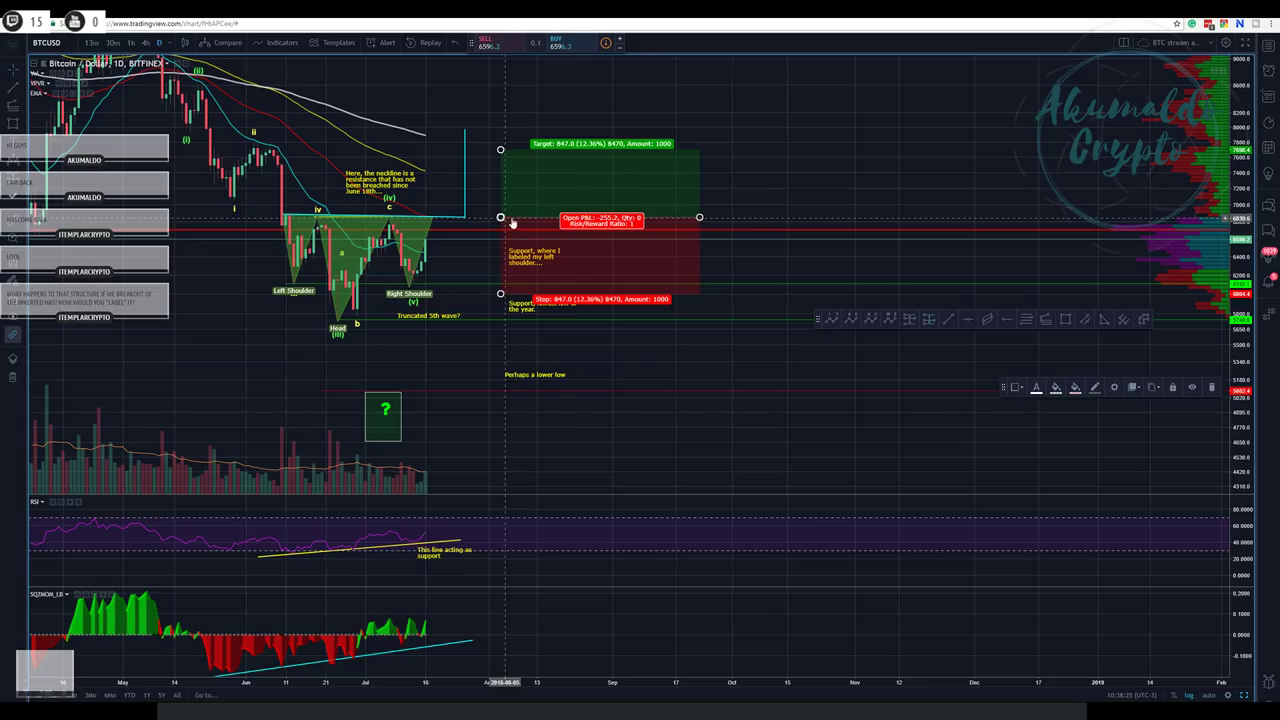
pyautogui.moveTo(500, 289); pyautogui.dragTo(497, 230)
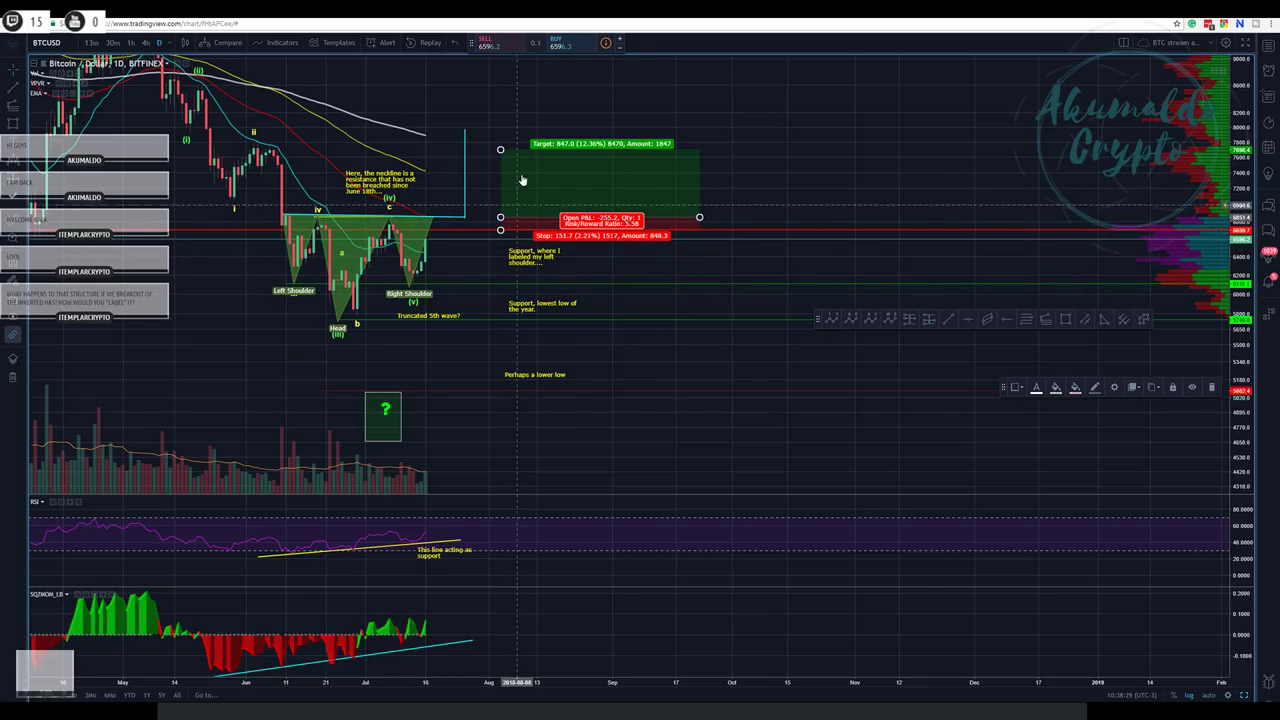
pyautogui.moveTo(500, 150); pyautogui.dragTo(500, 126)
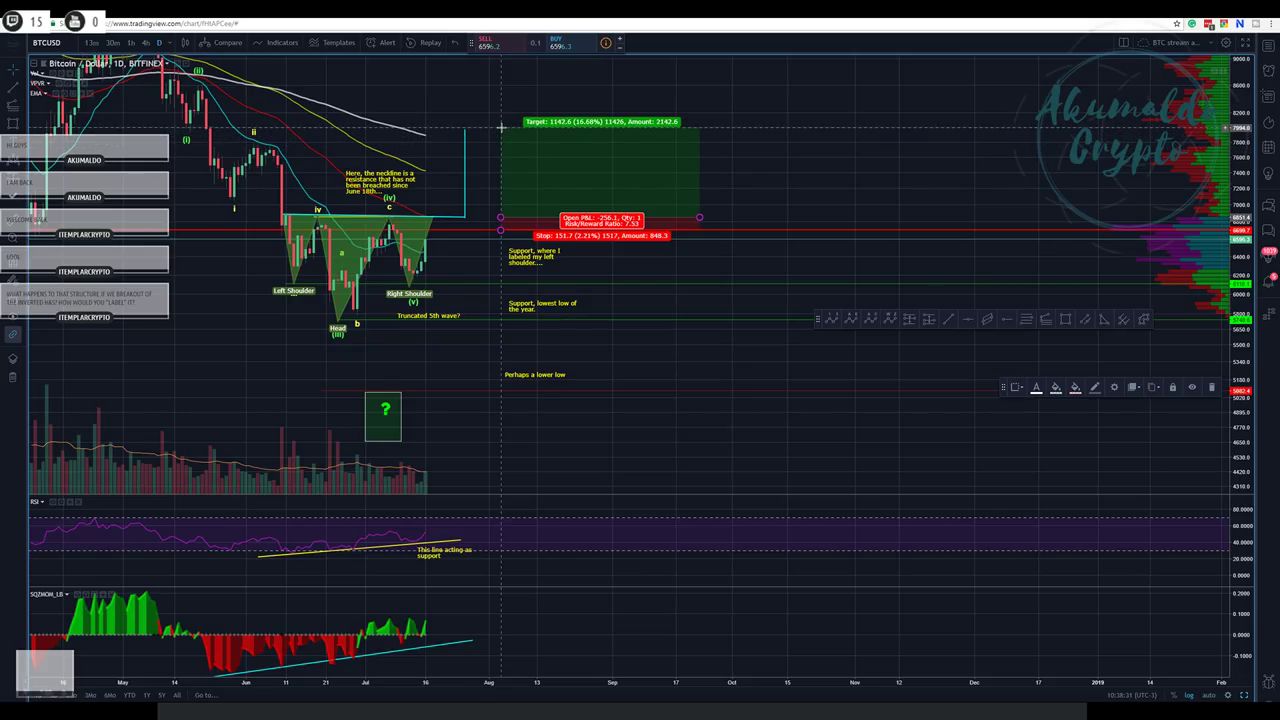
pyautogui.moveTo(501, 217); pyautogui.dragTo(465, 217)
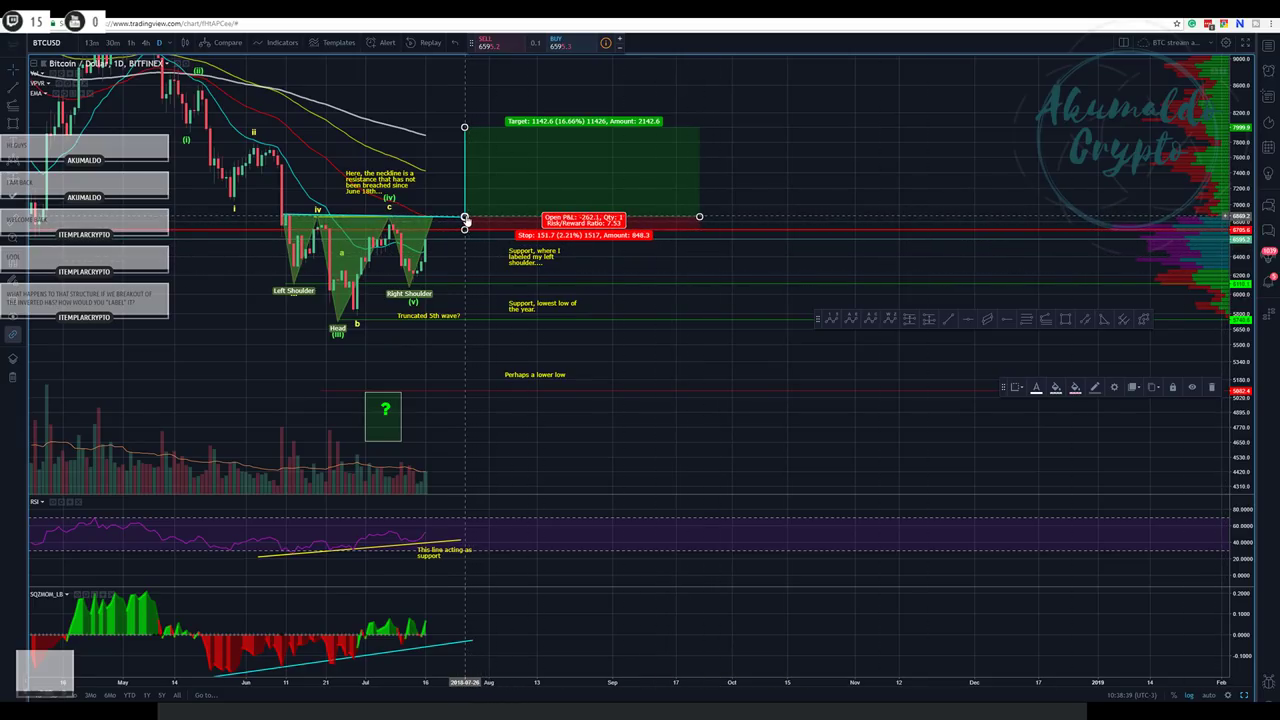
# - Raise the long position's entry above the neckline to about 6952.5, with its stop at 177.4 and target at 1076.0
pyautogui.moveTo(465, 217); pyautogui.dragTo(465, 209)
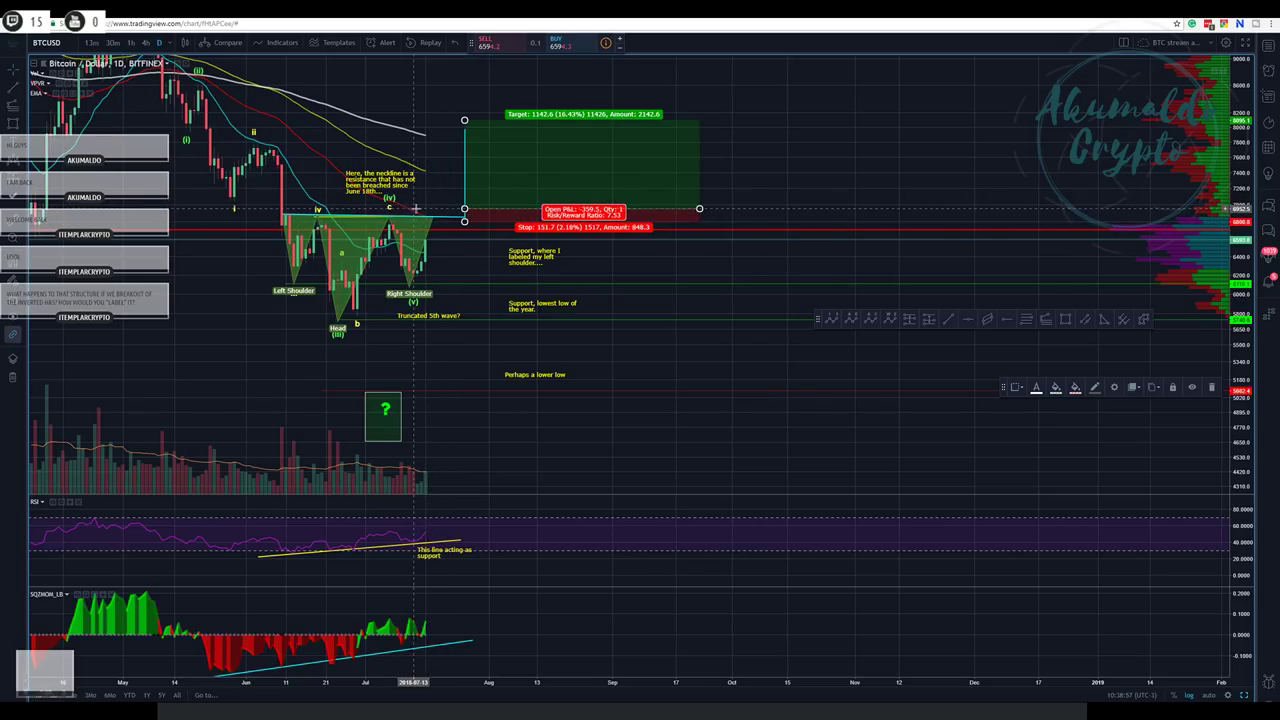
pyautogui.moveTo(466, 226); pyautogui.dragTo(463, 223)
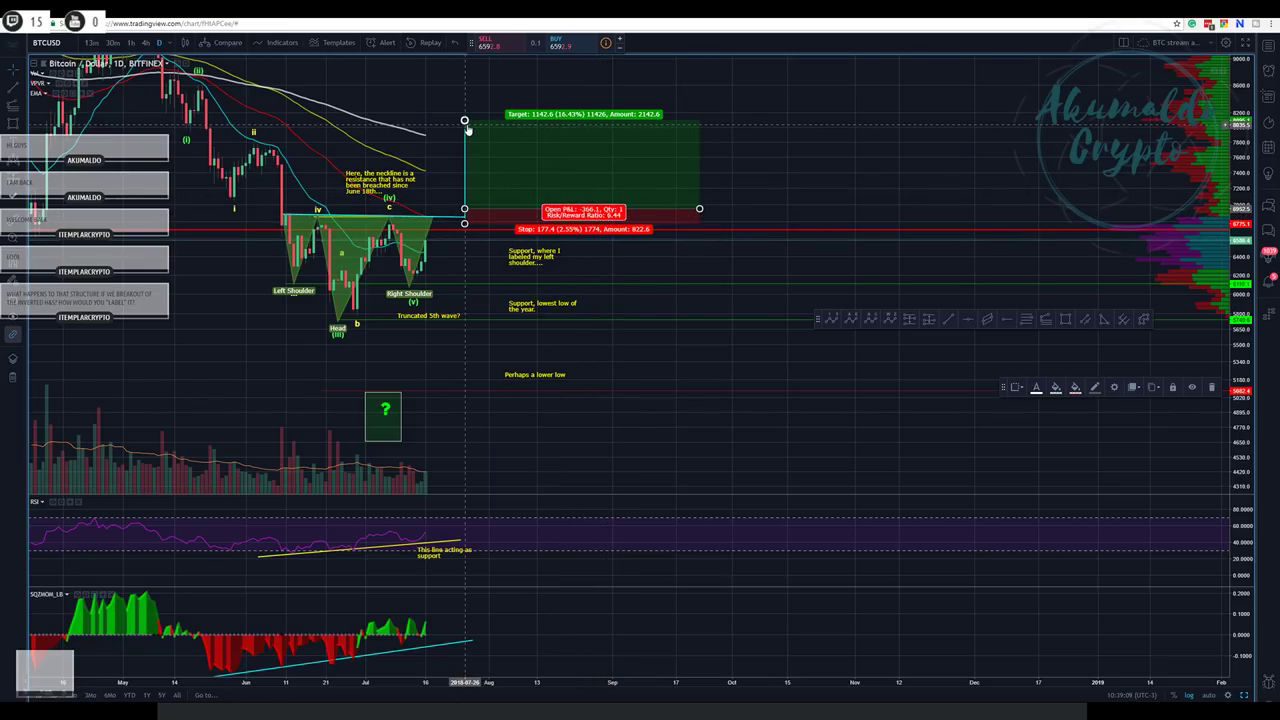
pyautogui.moveTo(465, 121); pyautogui.dragTo(465, 126)
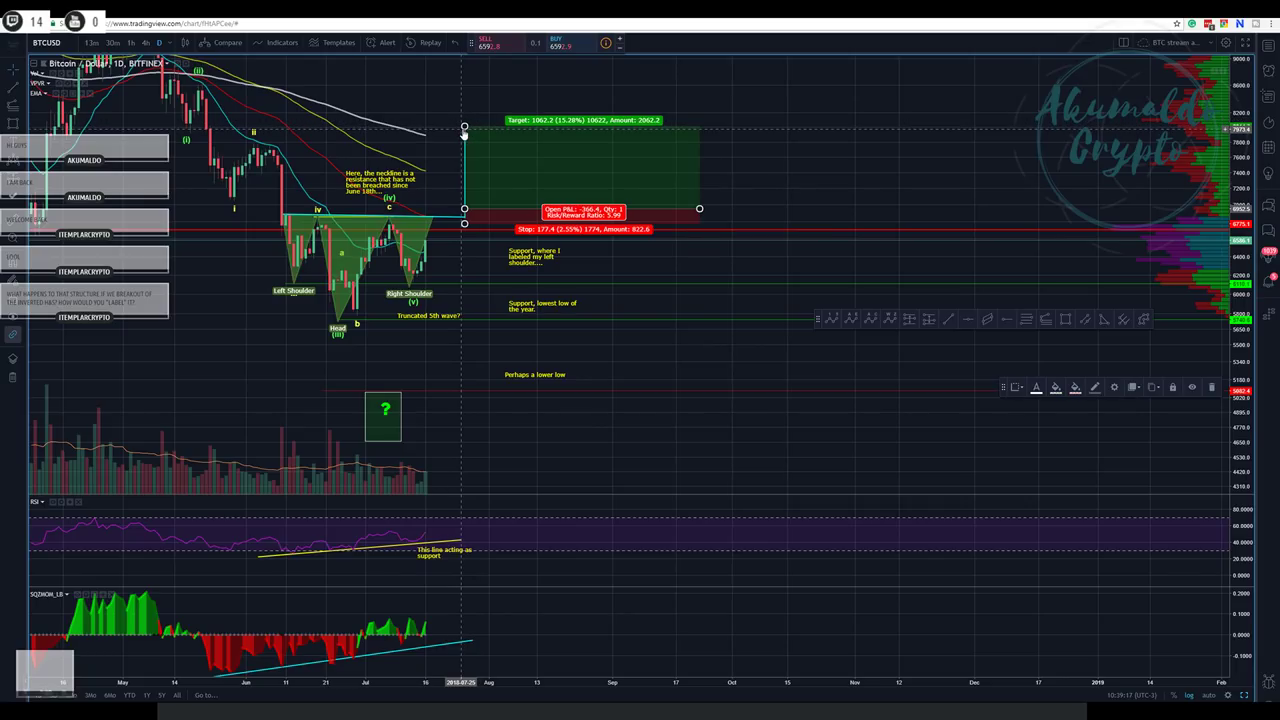
pyautogui.moveTo(465, 129); pyautogui.dragTo(465, 125)
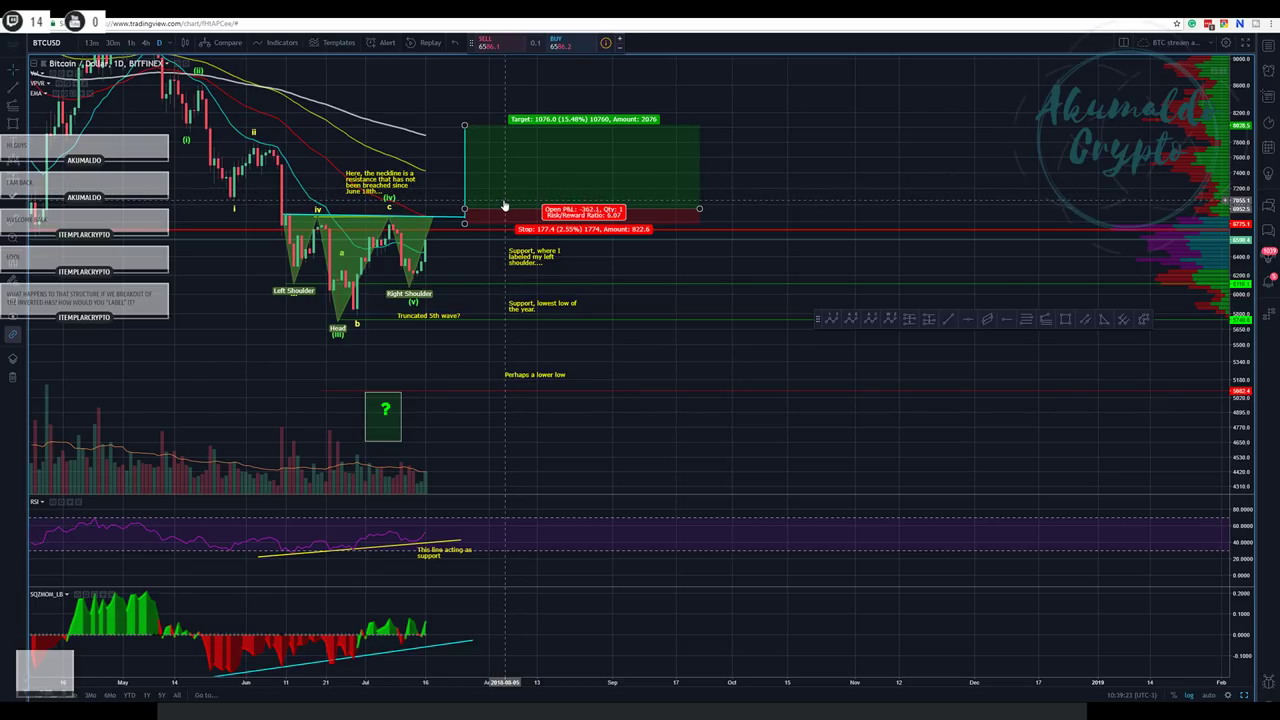
pyautogui.click(490, 289)
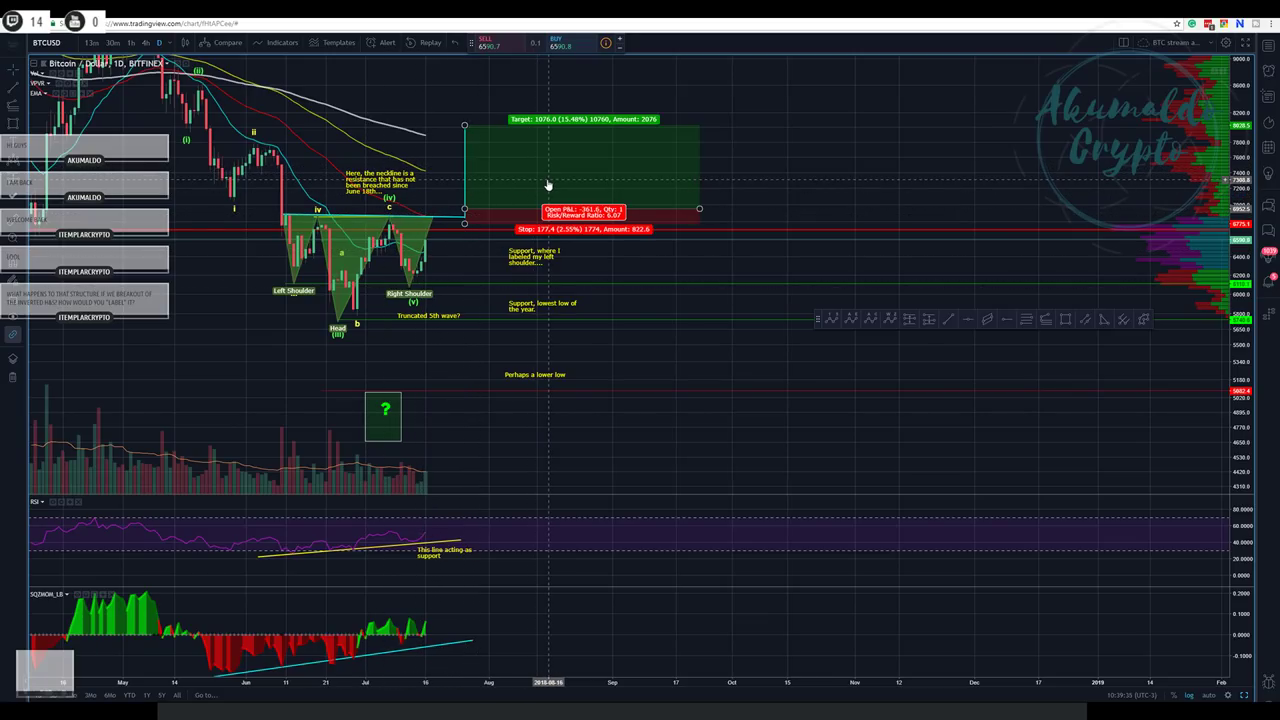
# - Examine the daily chart's momentum readings and long setup, and compare them with the counts in the other chart tabs
pyautogui.moveTo(461, 445); pyautogui.dragTo(531, 426)
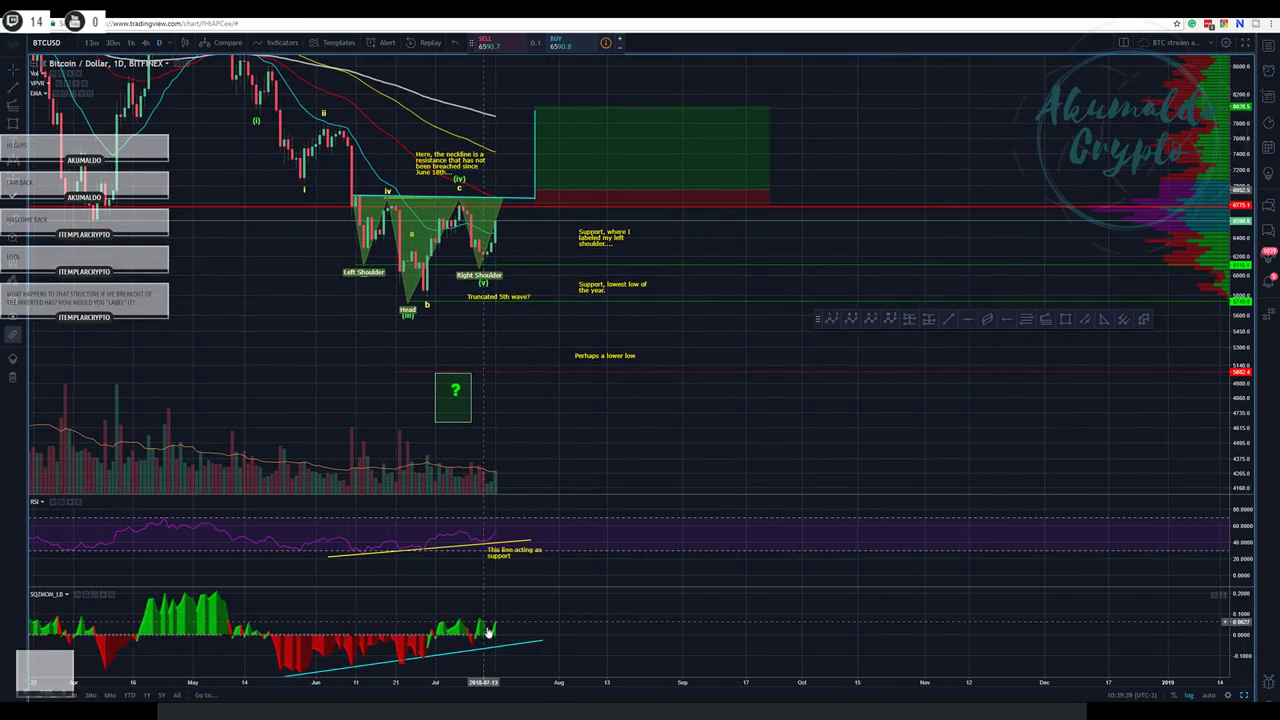
pyautogui.moveTo(447, 625); pyautogui.dragTo(504, 636)
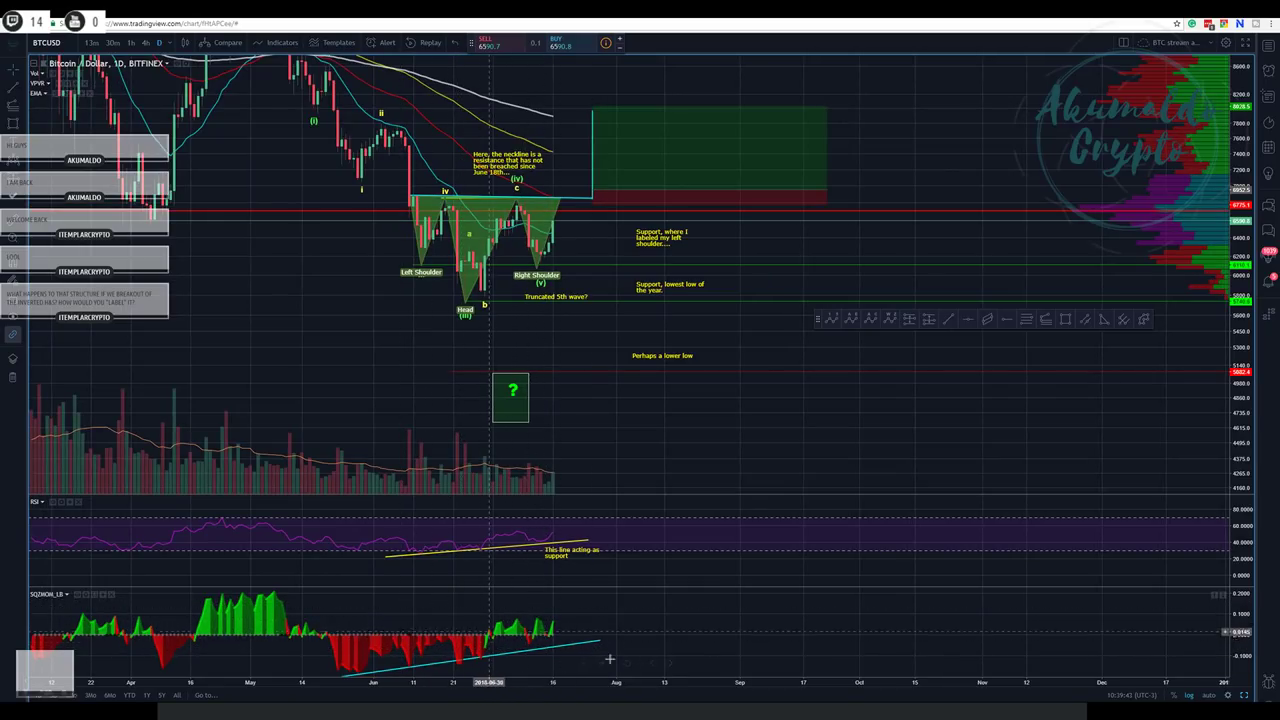
pyautogui.moveTo(625, 446); pyautogui.dragTo(480, 400)
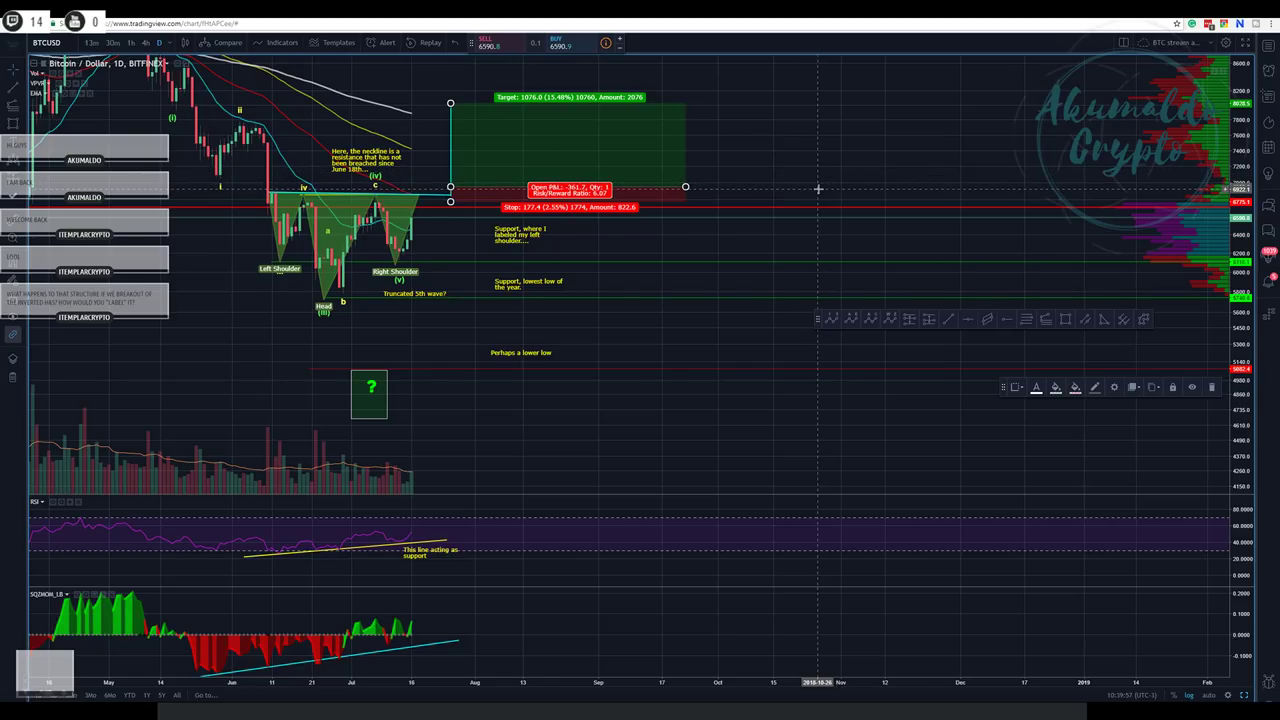
pyautogui.moveTo(874, 163); pyautogui.dragTo(946, 156)
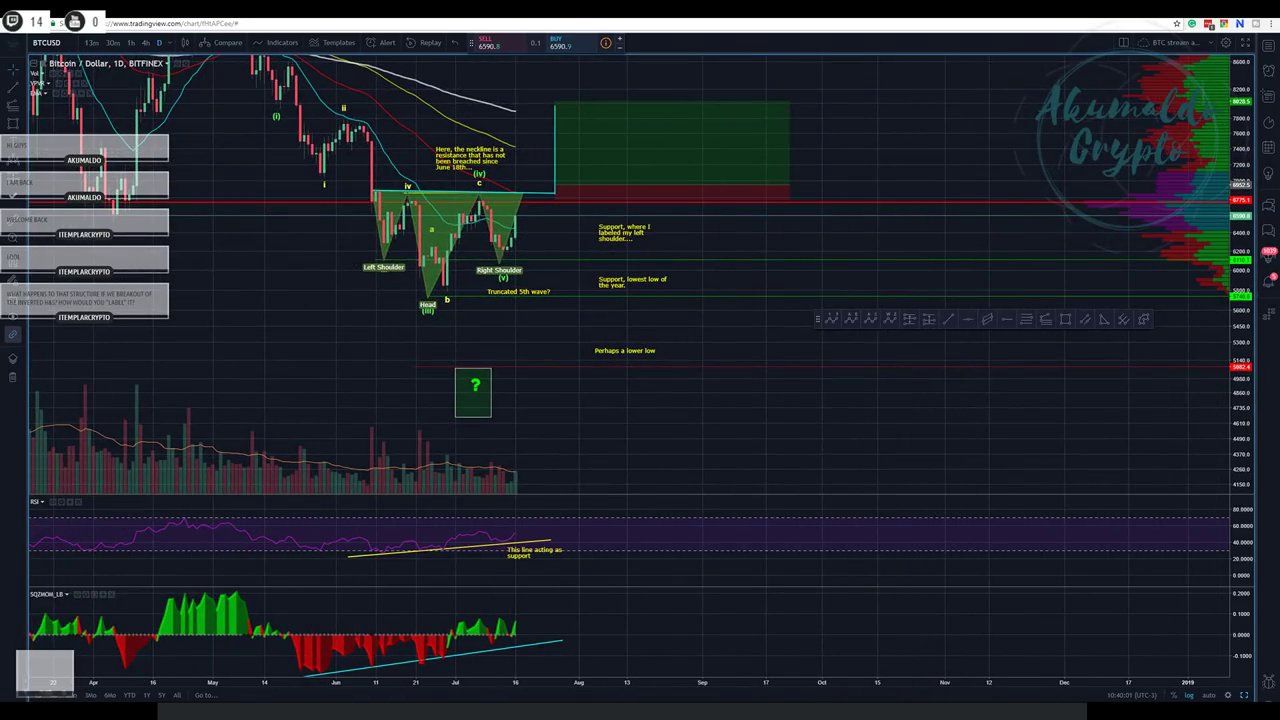
pyautogui.hotkey('ctrl', 'Tab')
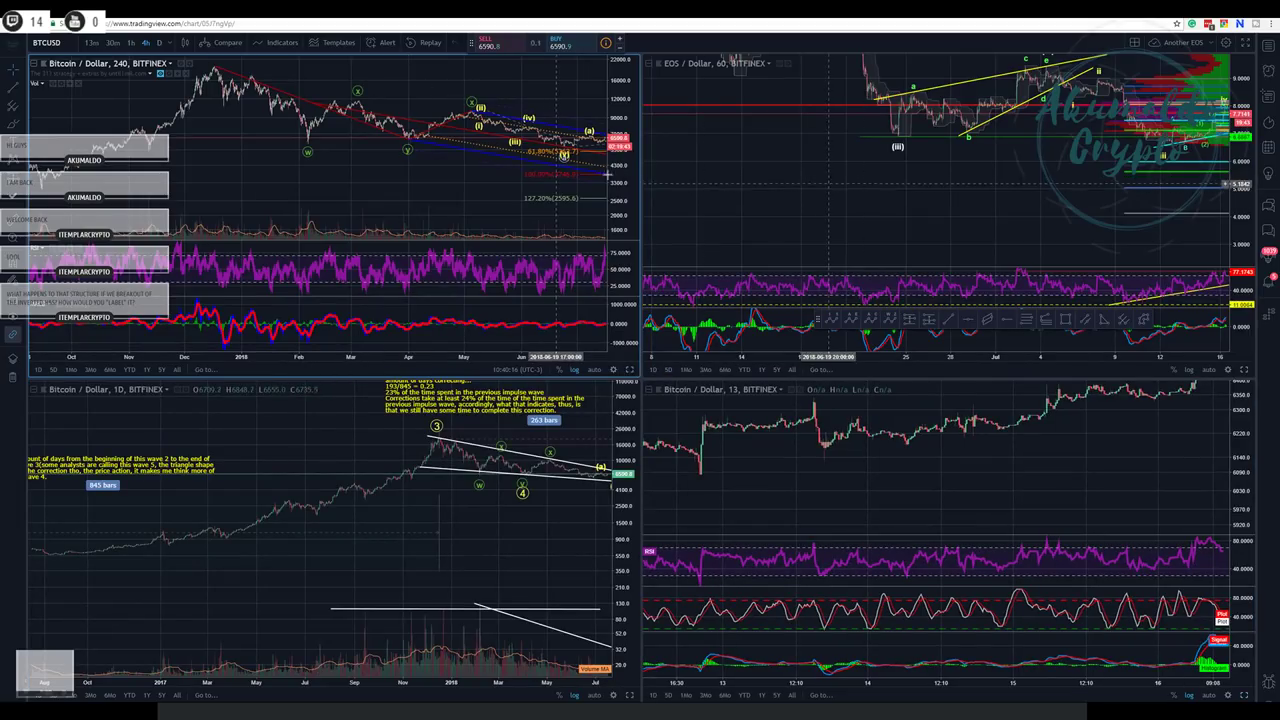
pyautogui.click(242, 10)
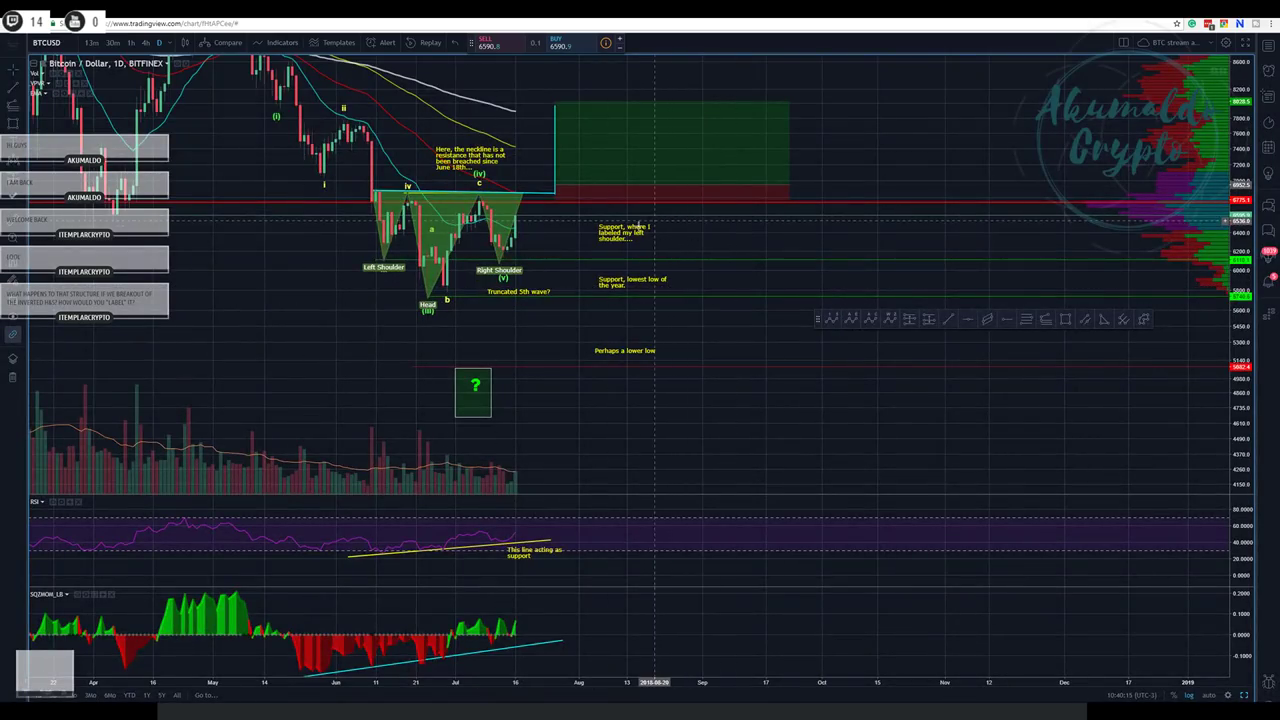
pyautogui.click(436, 18)
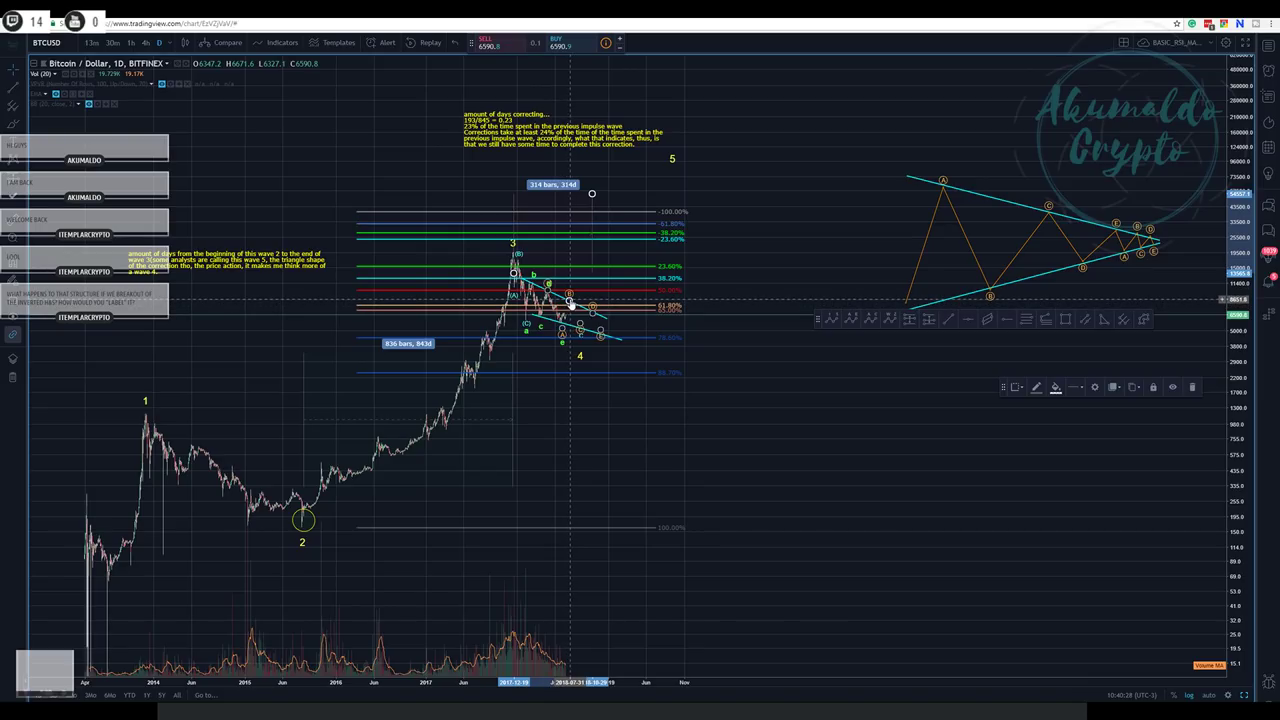
pyautogui.hotkey('ctrl', 'Tab')
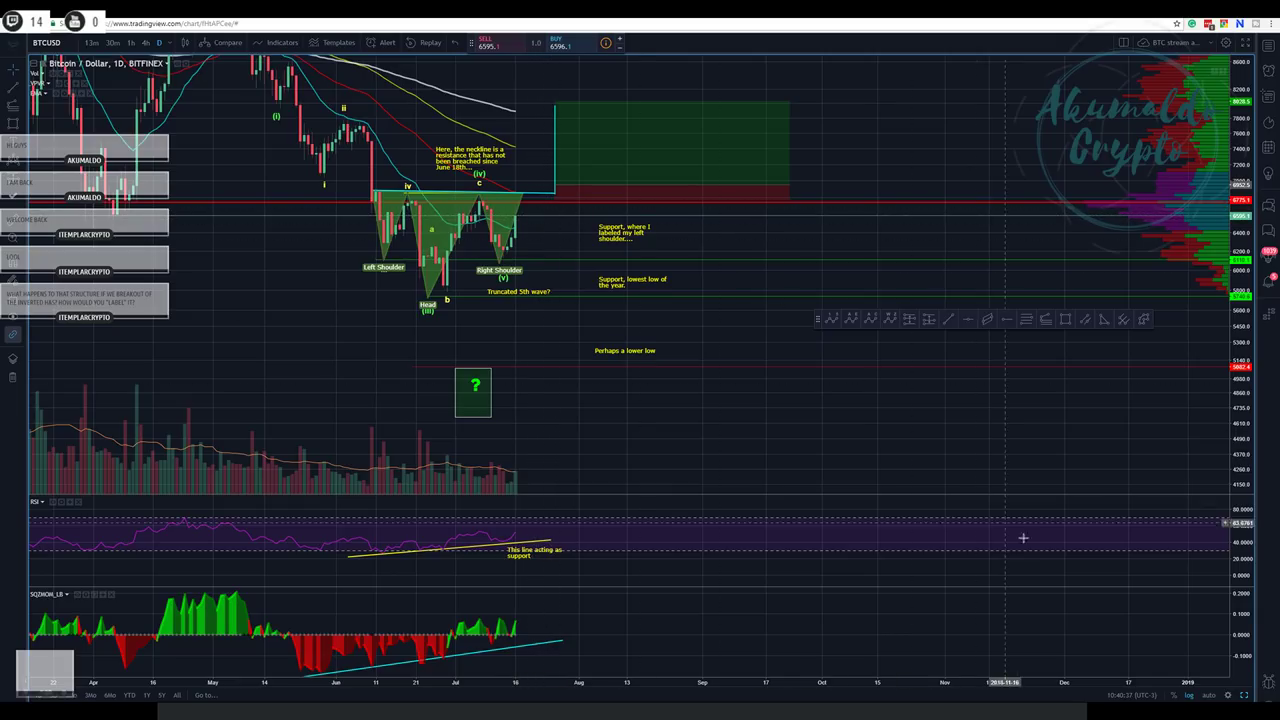
# - Restore the split layout, maximize the hourly Bitstamp chart, and examine its wave count from early June to the projected targets
pyautogui.click(1242, 696)
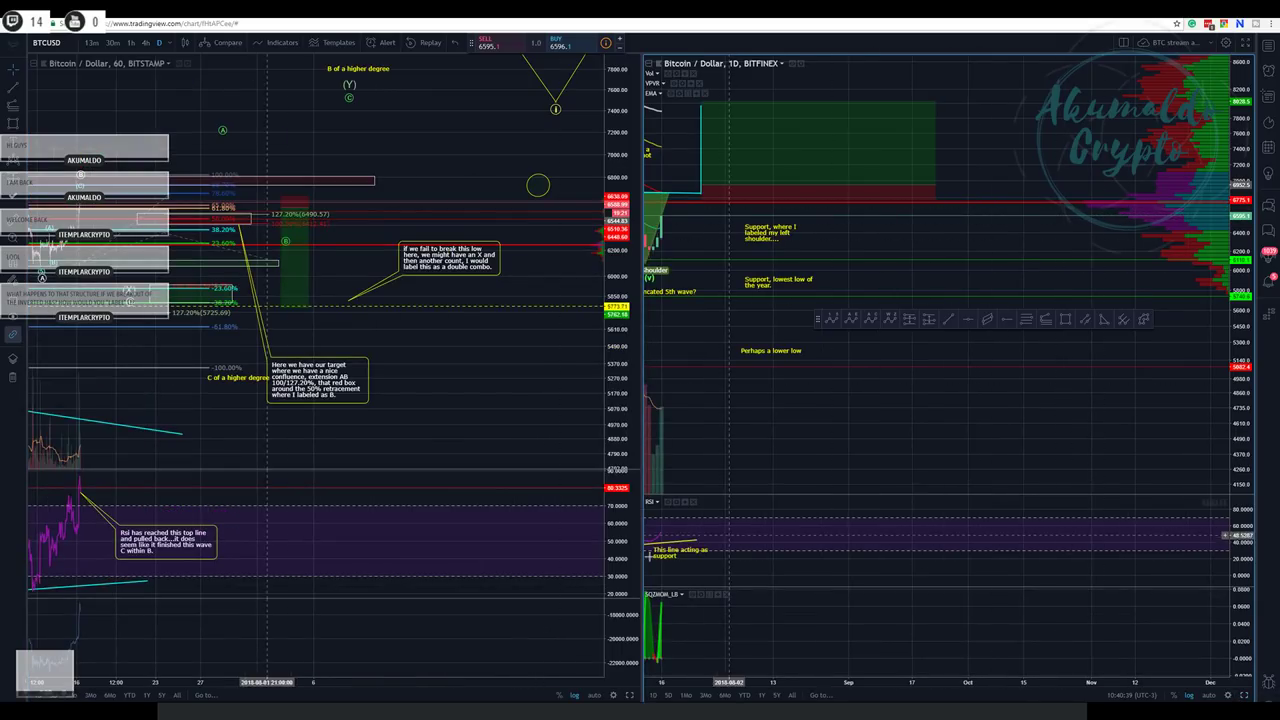
pyautogui.click(633, 695)
pyautogui.moveTo(582, 351); pyautogui.dragTo(371, 362)
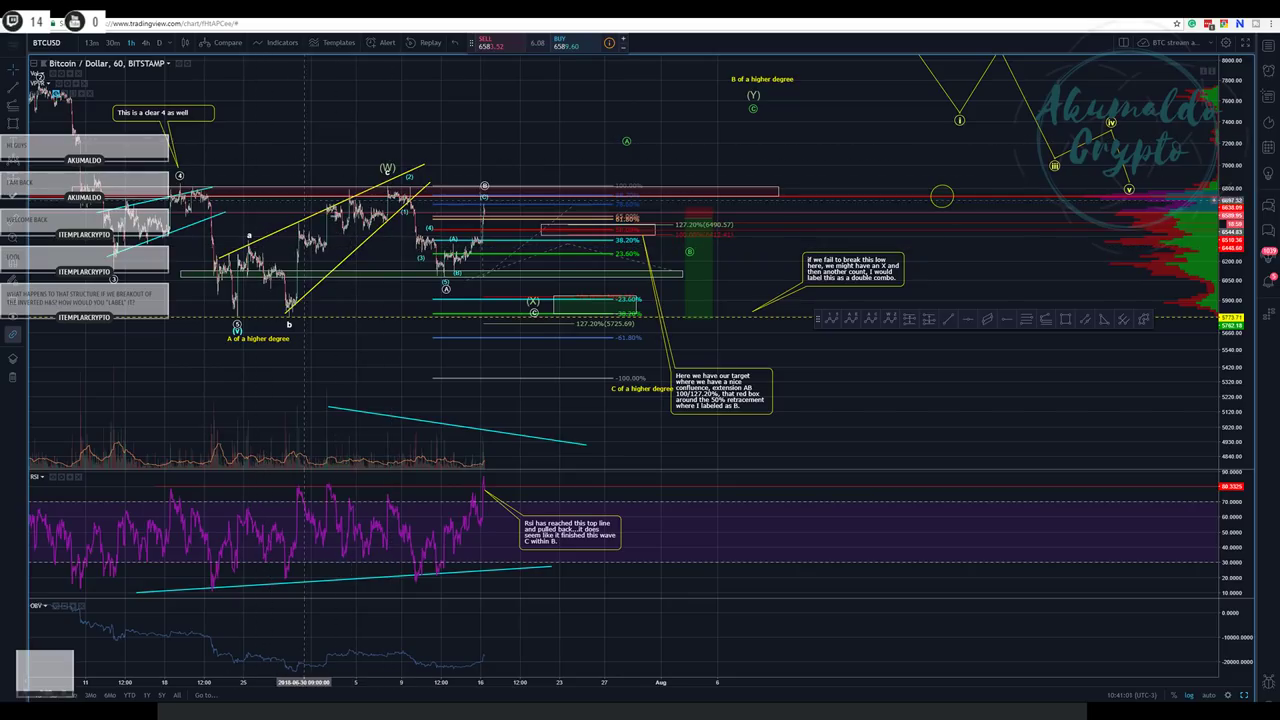
pyautogui.moveTo(310, 154); pyautogui.dragTo(354, 370)
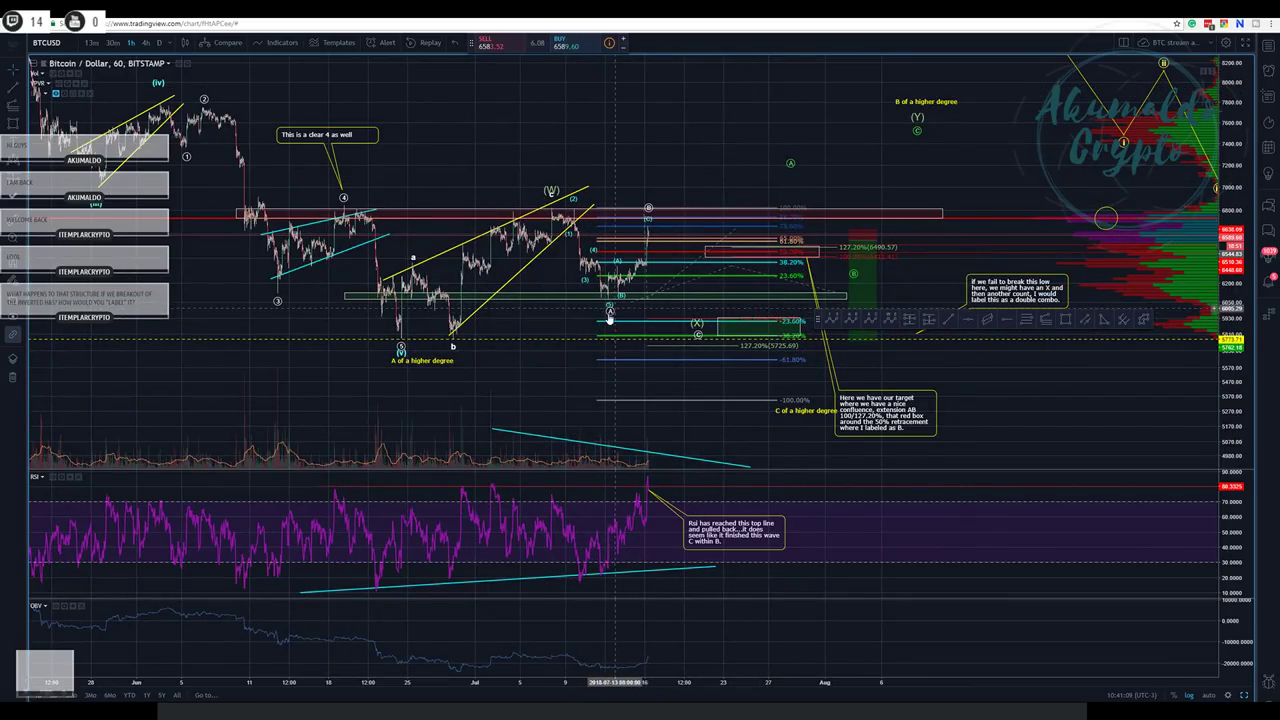
pyautogui.moveTo(777, 115); pyautogui.dragTo(673, 165)
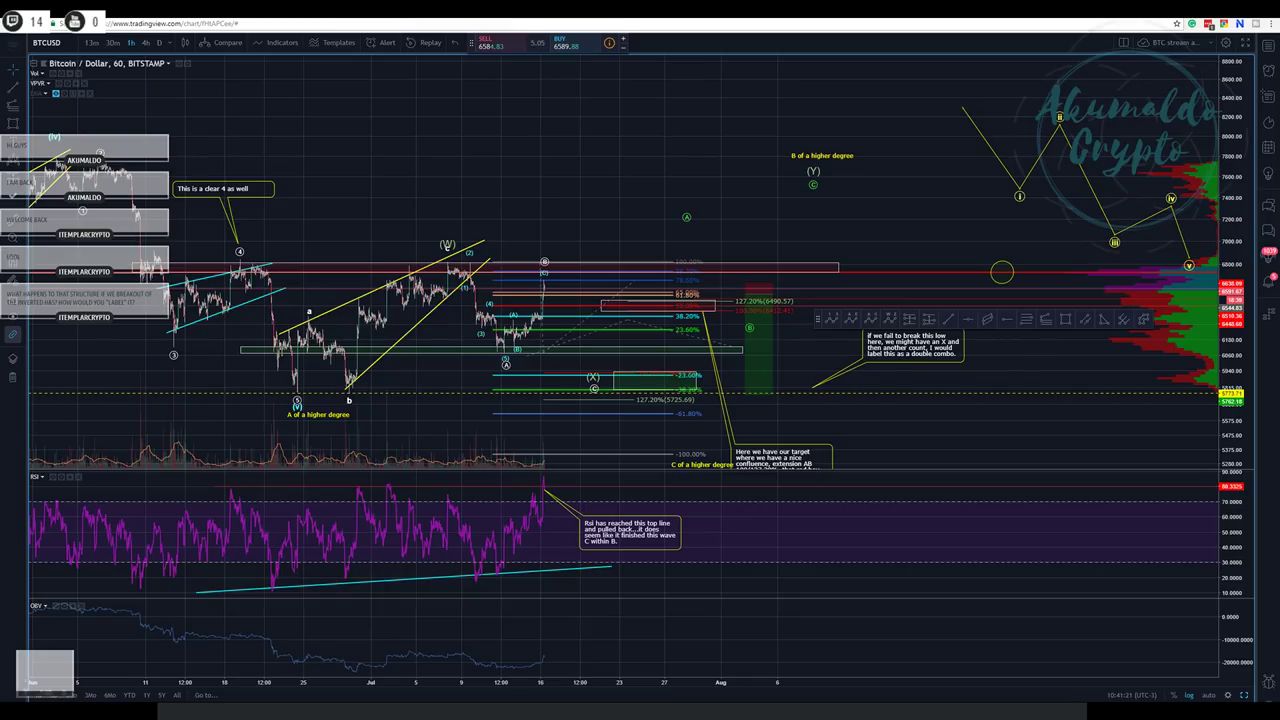
# - Check the long-term daily count, and return to the hourly Bitstamp chart to select the five-wave drawing ending at A of a higher degree
pyautogui.click(414, 10)
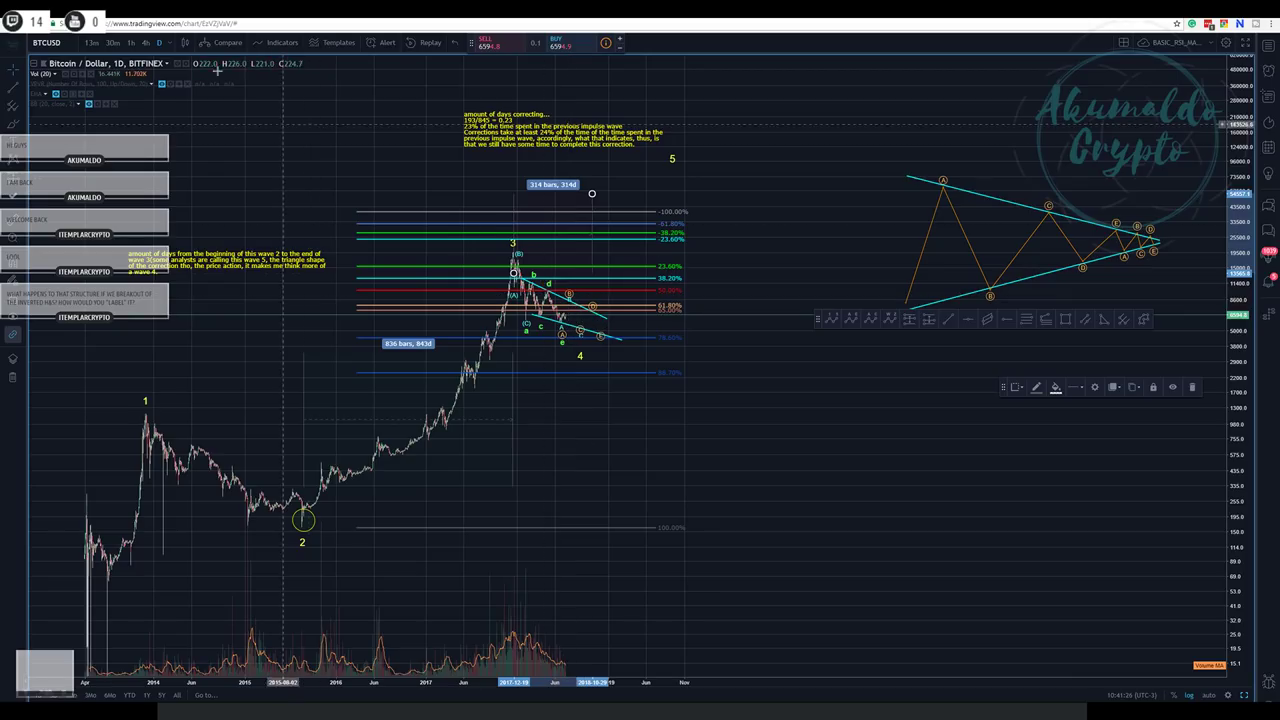
pyautogui.click(245, 10)
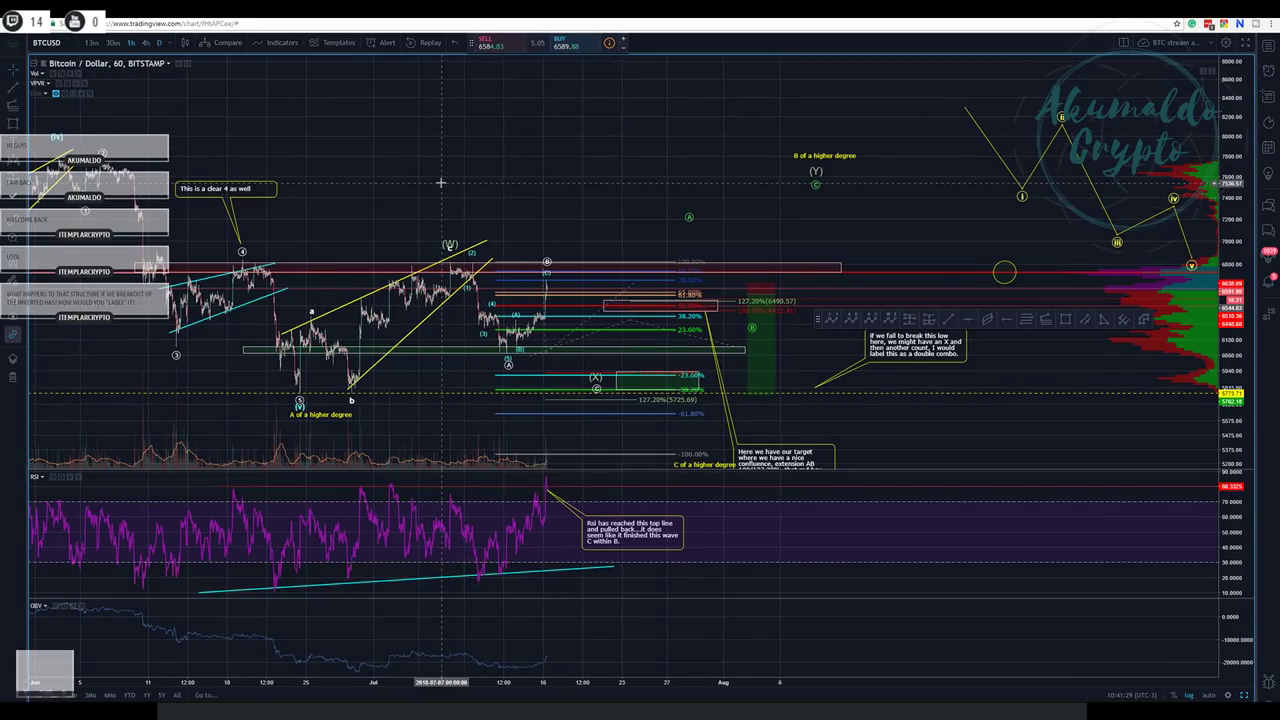
pyautogui.moveTo(439, 185); pyautogui.dragTo(440, 135)
pyautogui.moveTo(298, 354)
pyautogui.mouseDown()
pyautogui.moveTo(508, 325)
pyautogui.moveTo(298, 353)
pyautogui.mouseUp()
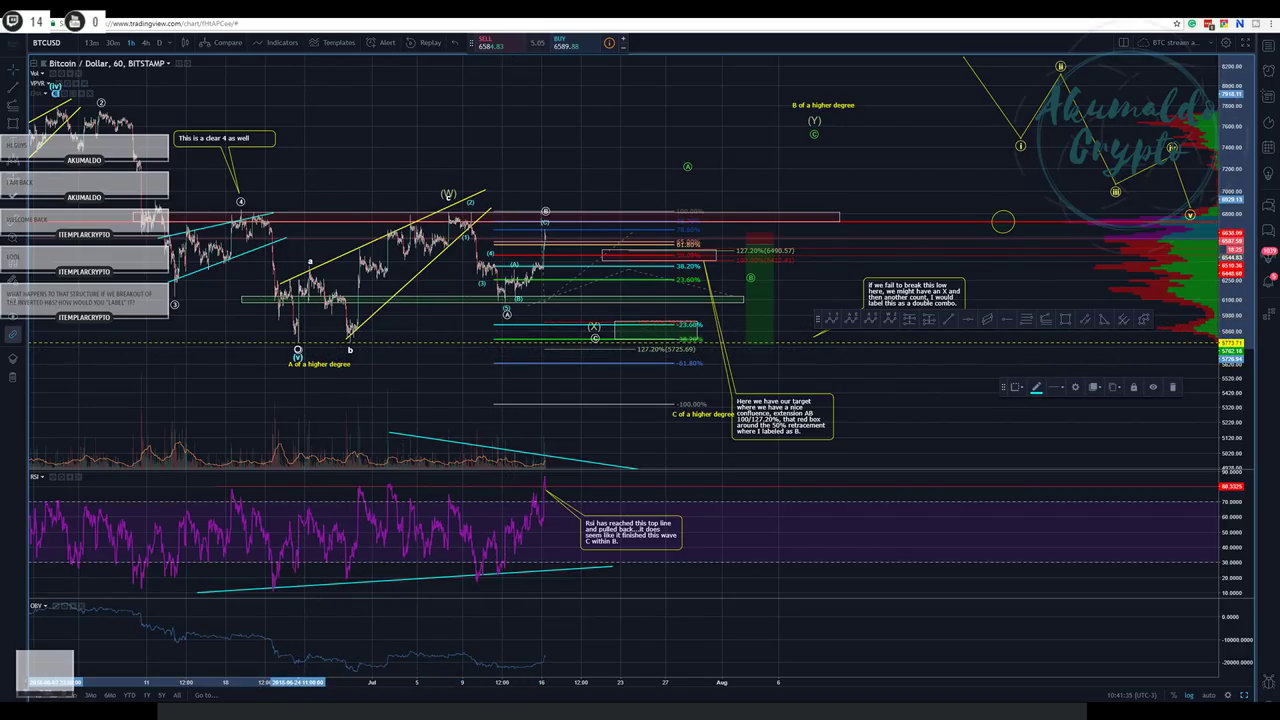
# - Examine the inverted head and shoulders, its neckline and the long setup on the maximized daily Bitfinex chart
pyautogui.hotkey('ctrl', 'Tab')
pyautogui.hotkey('ctrl', 'Tab')
pyautogui.click(1244, 695)
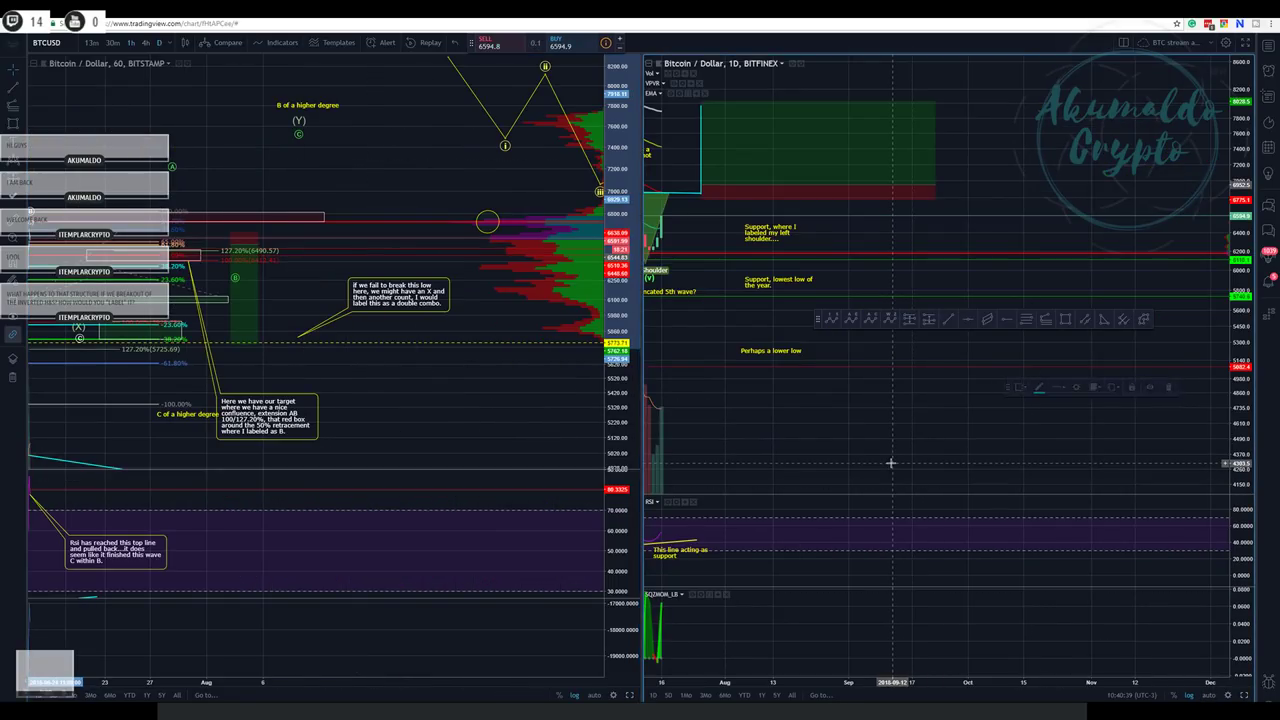
pyautogui.click(1245, 696)
pyautogui.moveTo(436, 357); pyautogui.dragTo(362, 426)
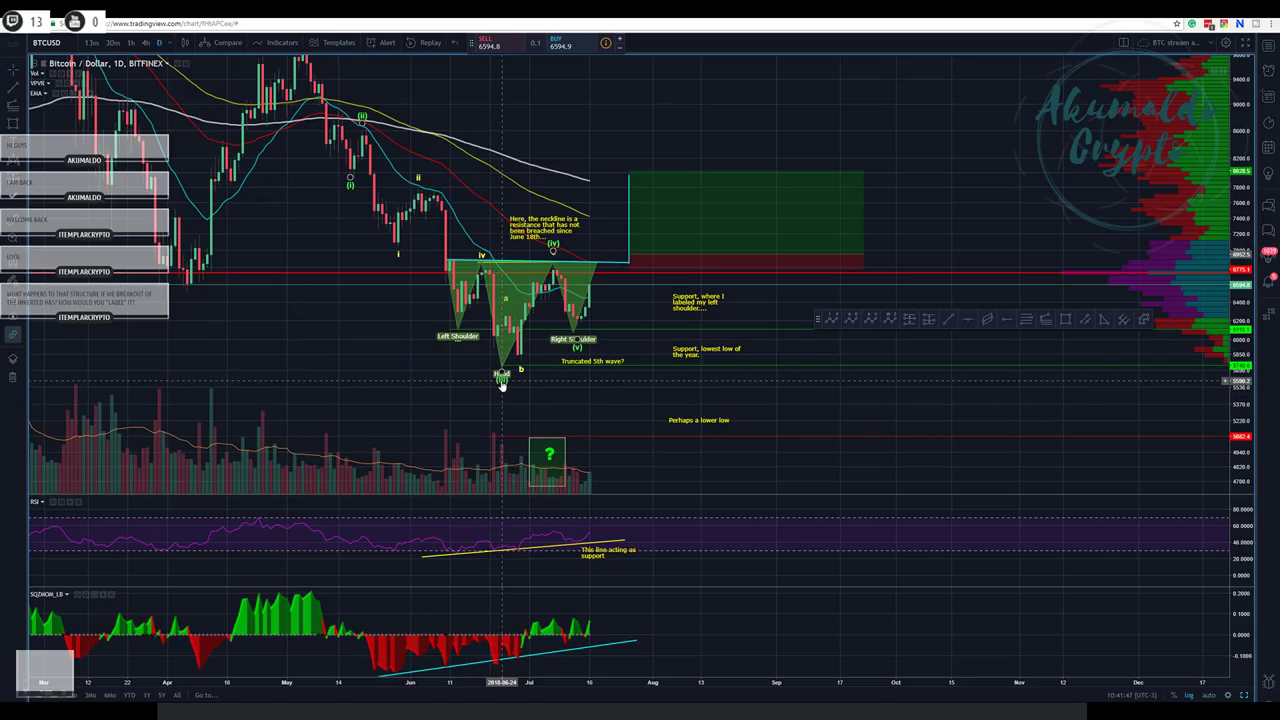
pyautogui.moveTo(307, 153); pyautogui.dragTo(299, 241)
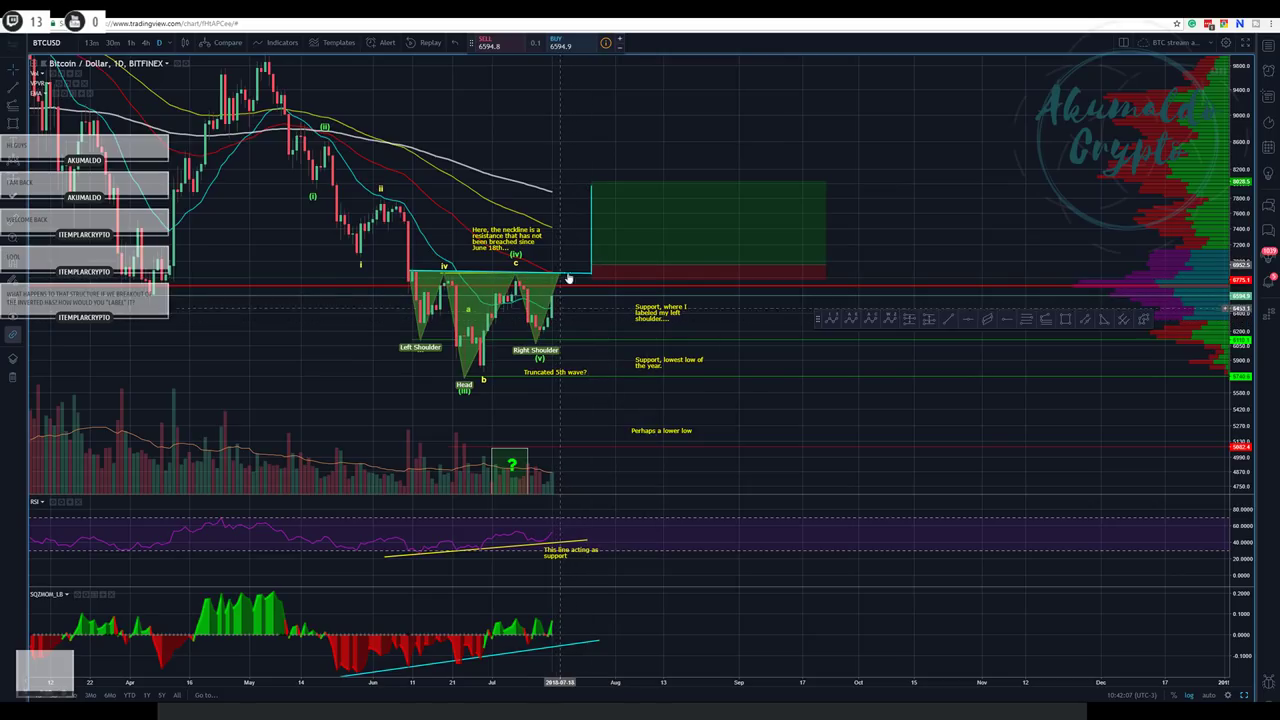
pyautogui.moveTo(544, 167); pyautogui.dragTo(549, 218)
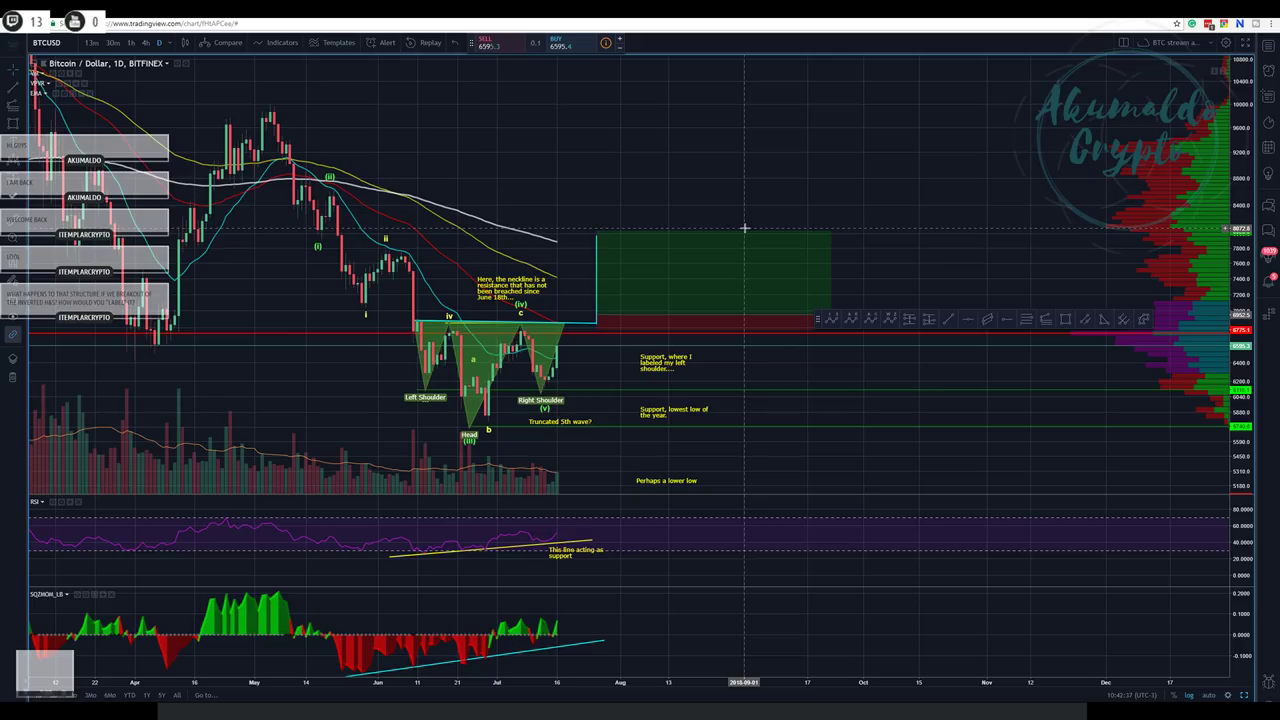
pyautogui.moveTo(667, 275)
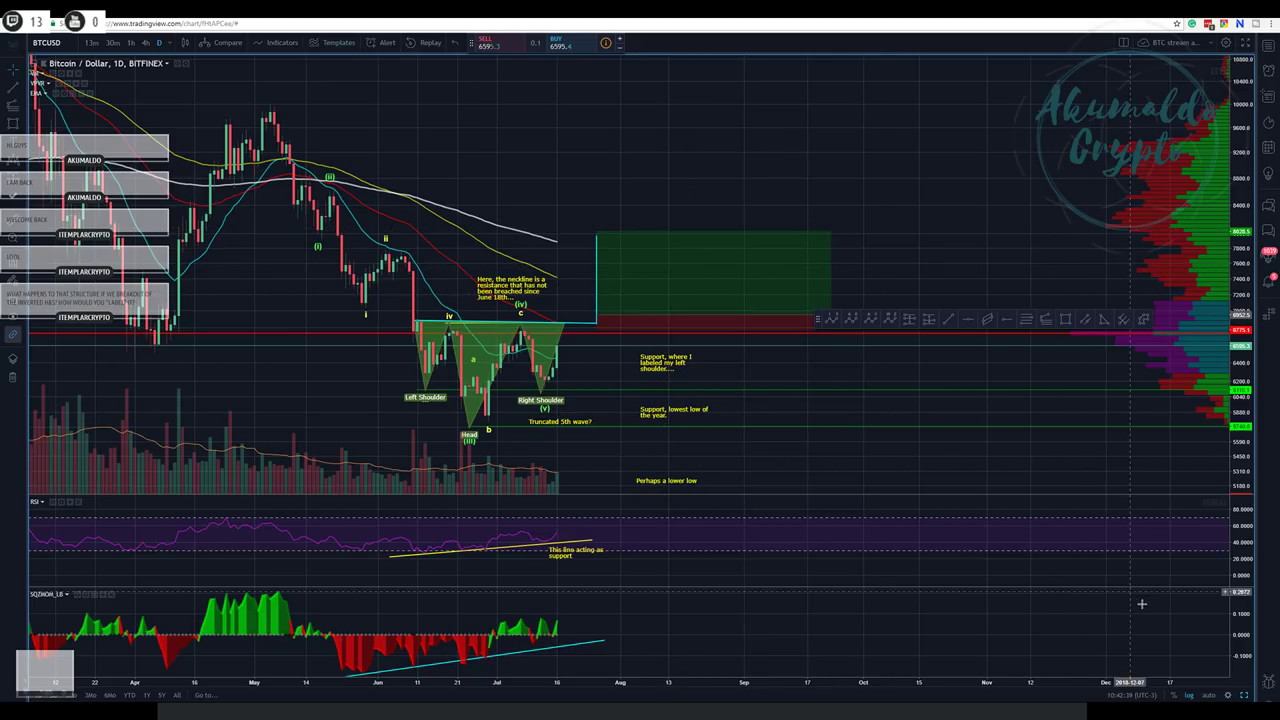
# - Widen the short position's stop on the maximized hourly Bitstamp chart to about 224.44, and delete that position
pyautogui.click(1243, 694)
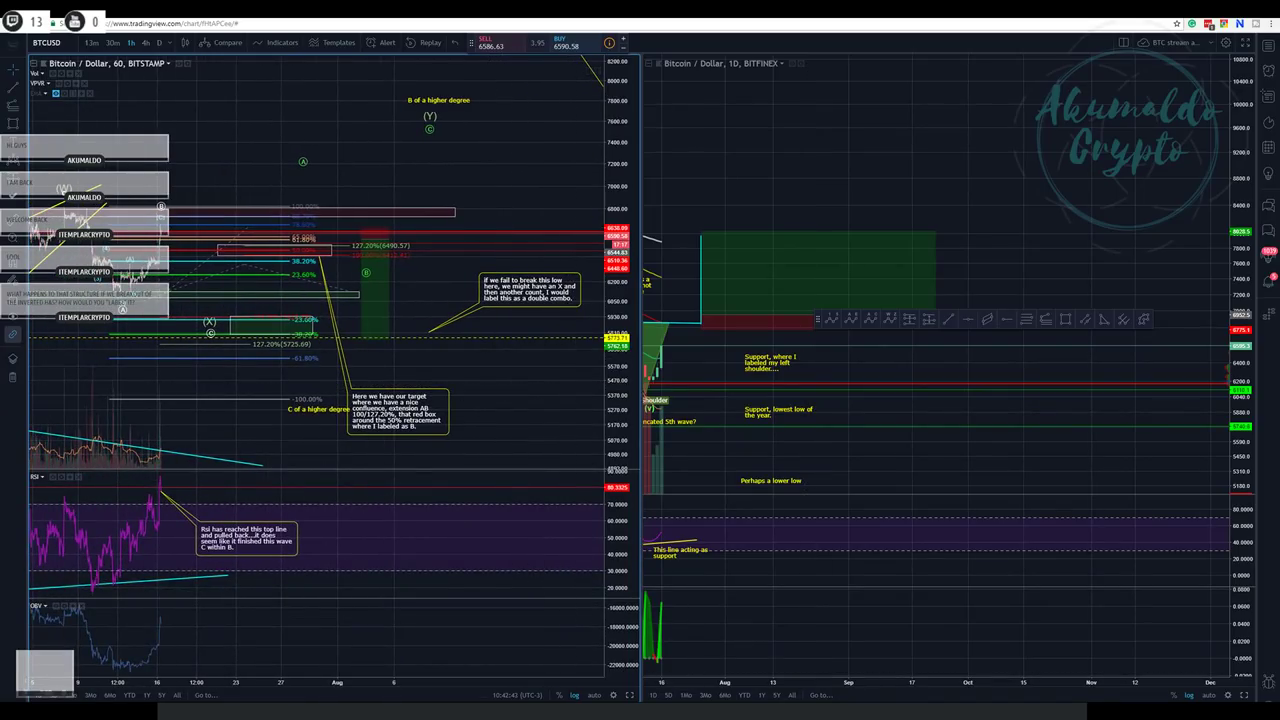
pyautogui.click(630, 695)
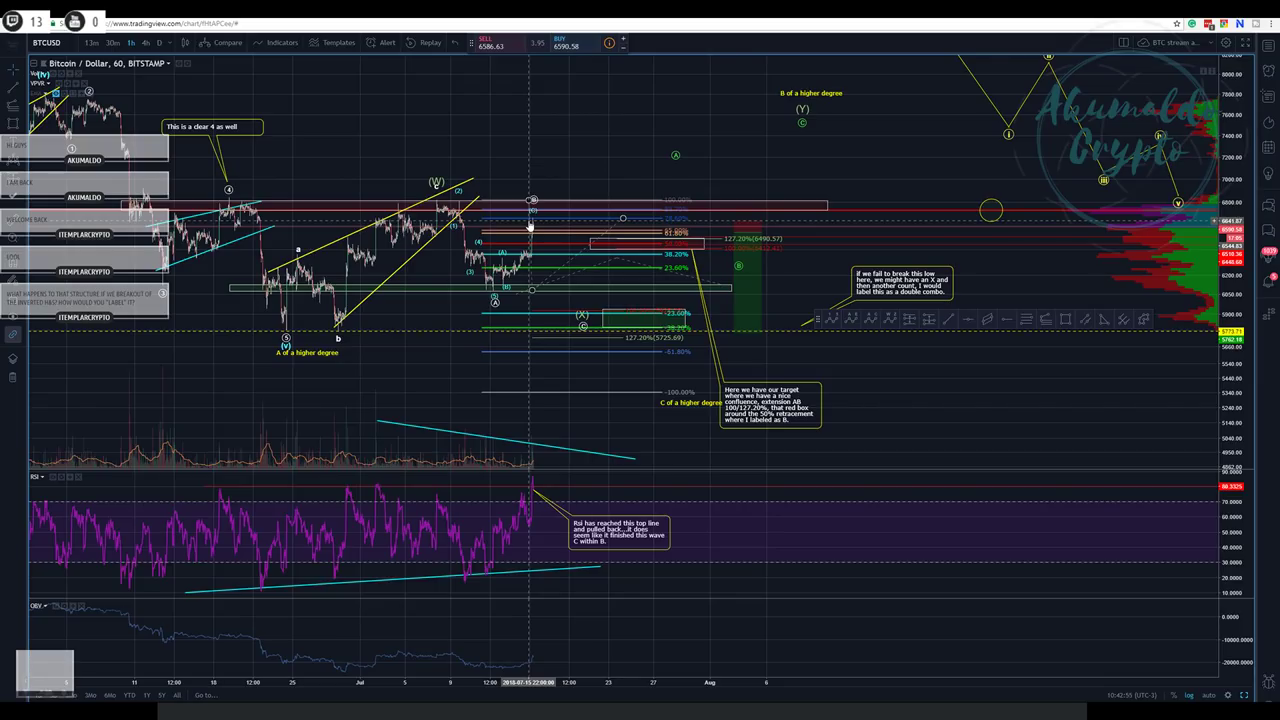
pyautogui.click(760, 272)
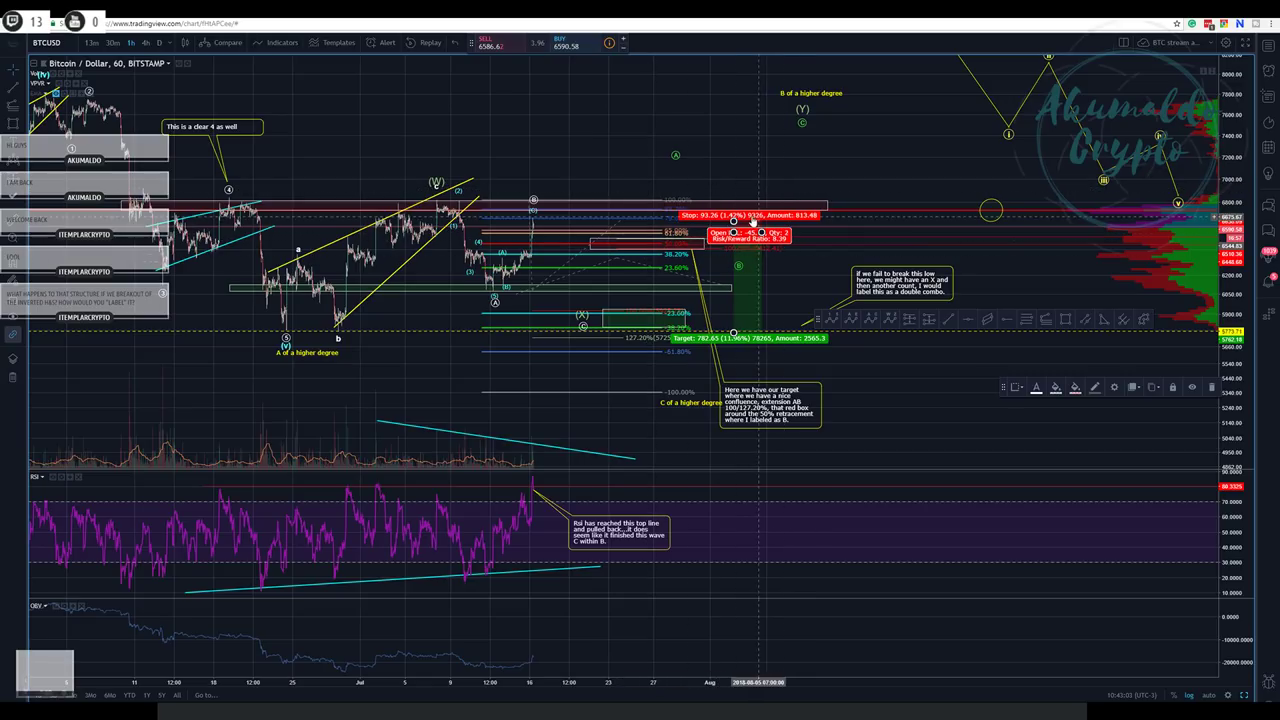
pyautogui.moveTo(734, 222); pyautogui.dragTo(729, 209)
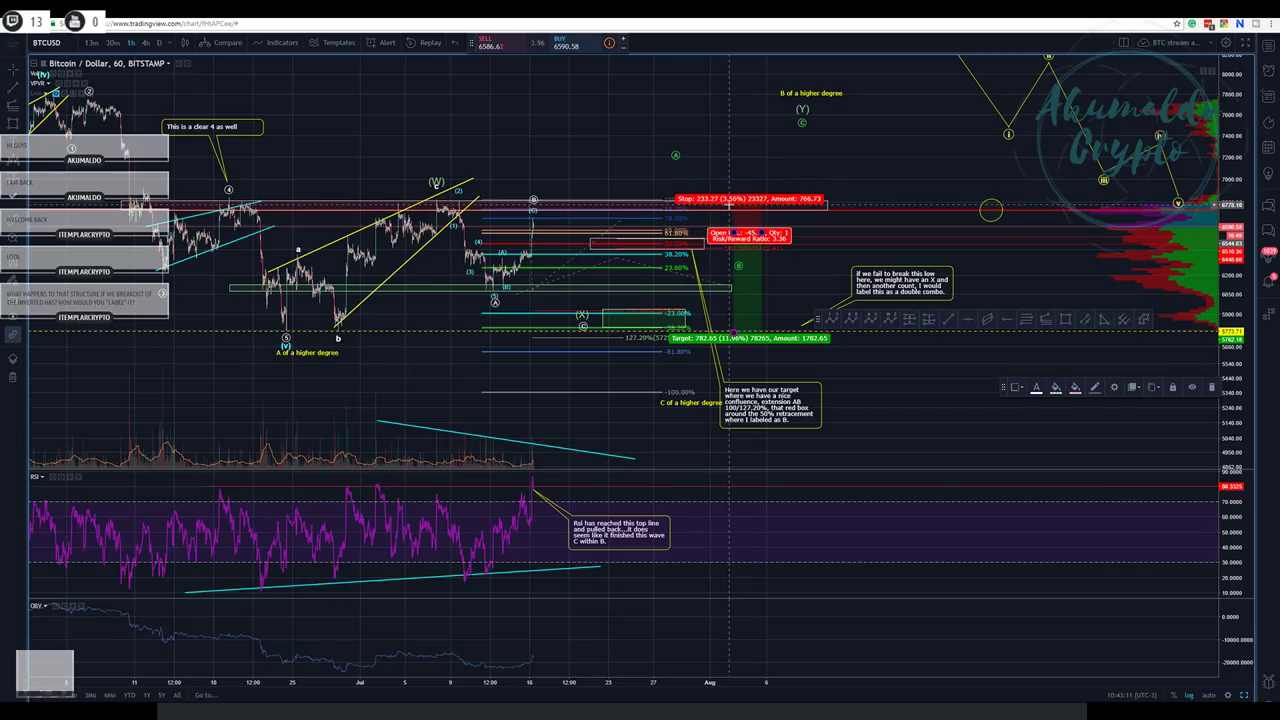
pyautogui.moveTo(737, 240)
pyautogui.mouseDown()
pyautogui.moveTo(736, 221)
pyautogui.moveTo(726, 241)
pyautogui.mouseUp()
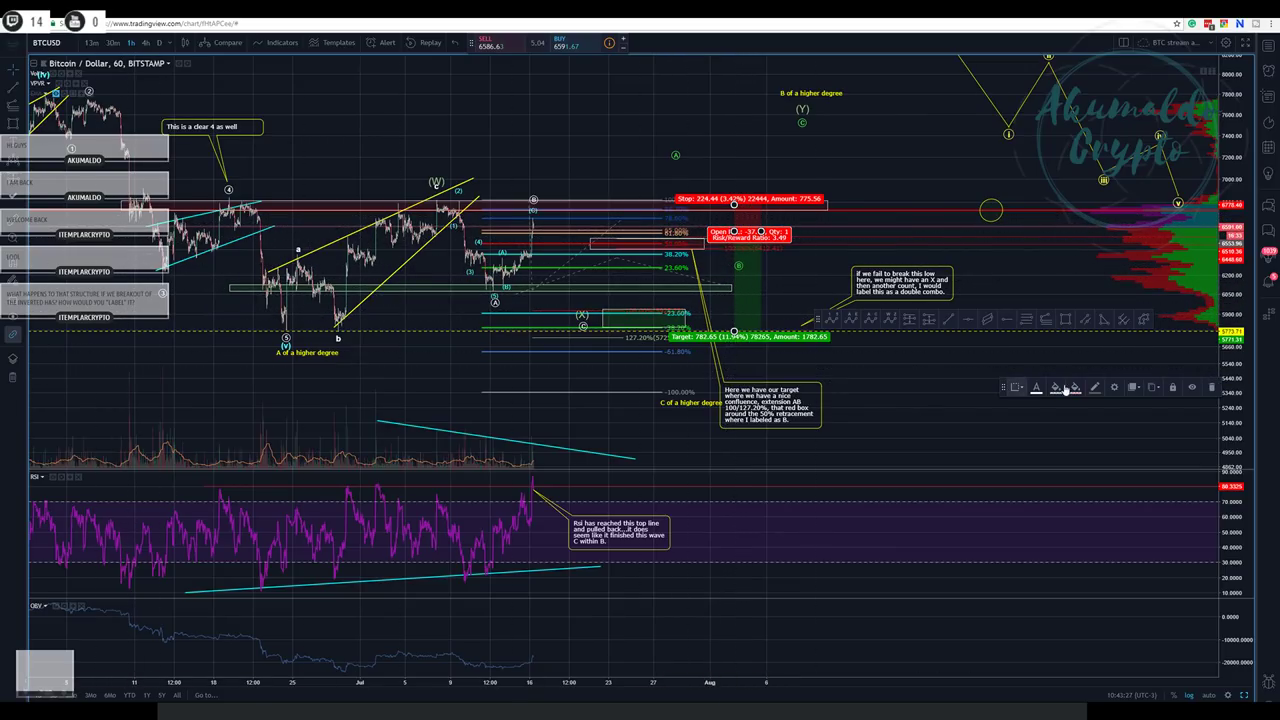
pyautogui.click(1212, 387)
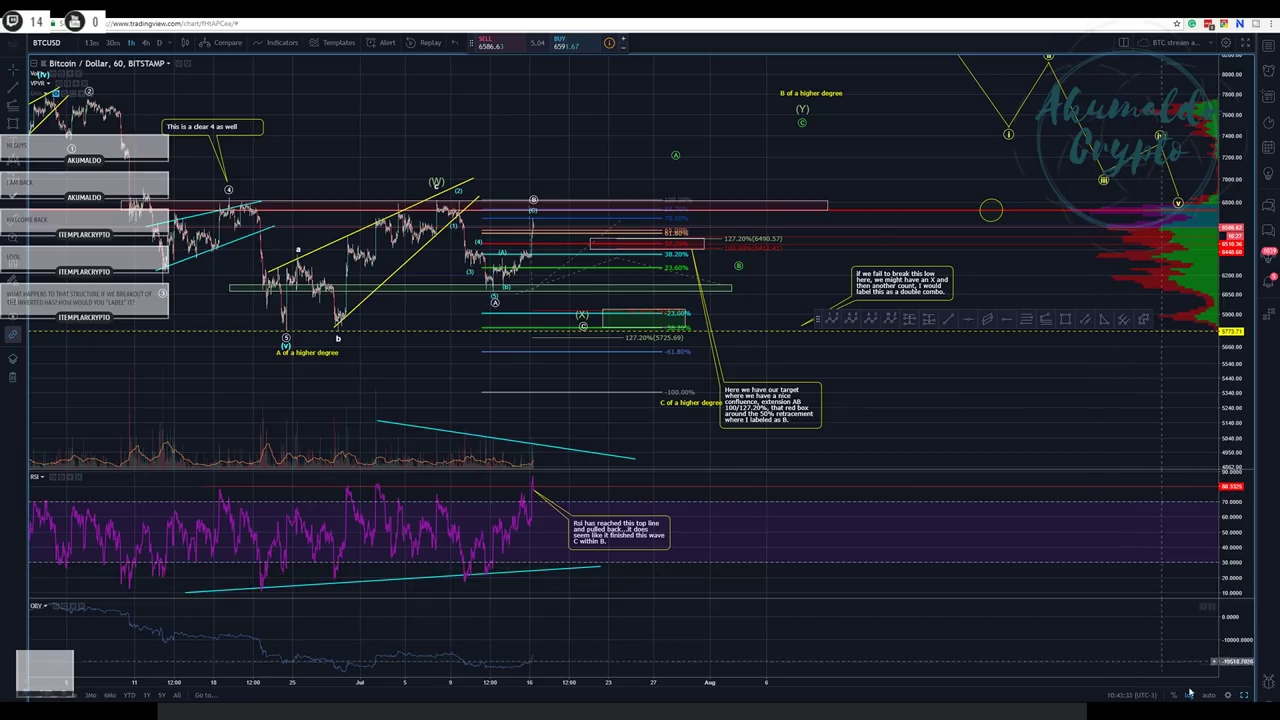
# - Recheck the daily Bitfinex chart, and show the hidden EMA indicator on the maximized hourly Bitstamp chart
pyautogui.click(1243, 695)
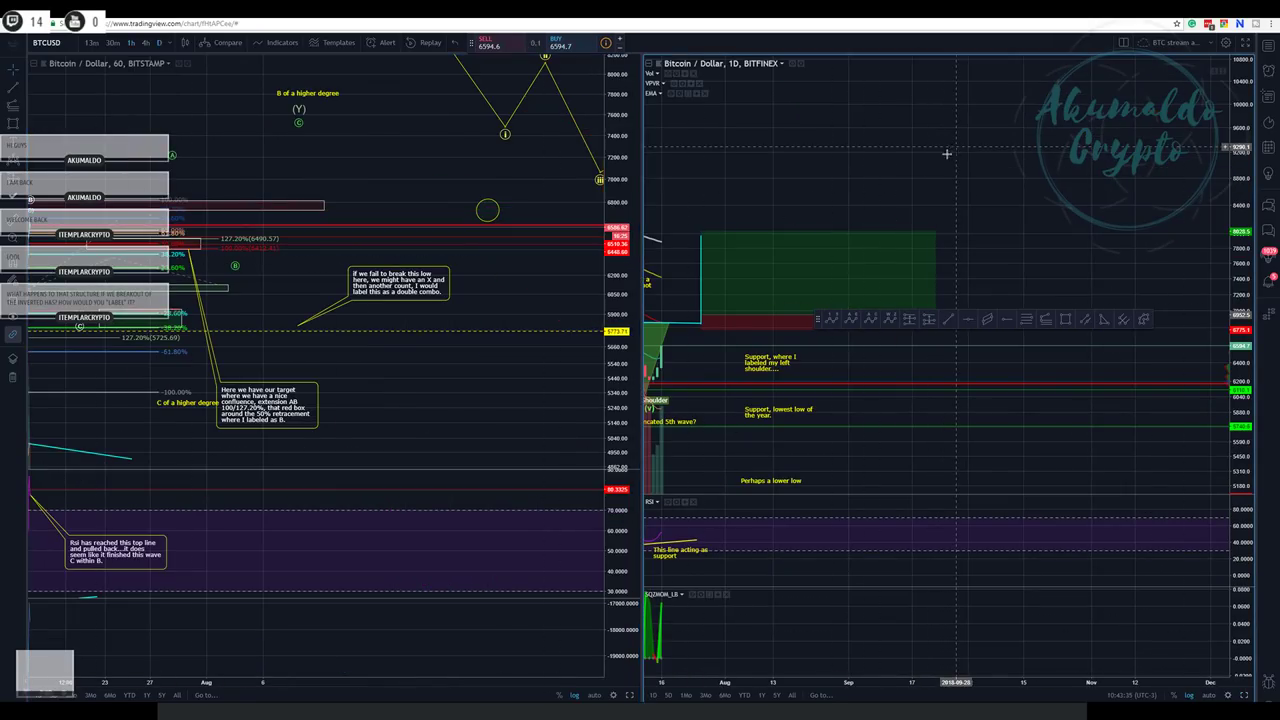
pyautogui.click(1244, 695)
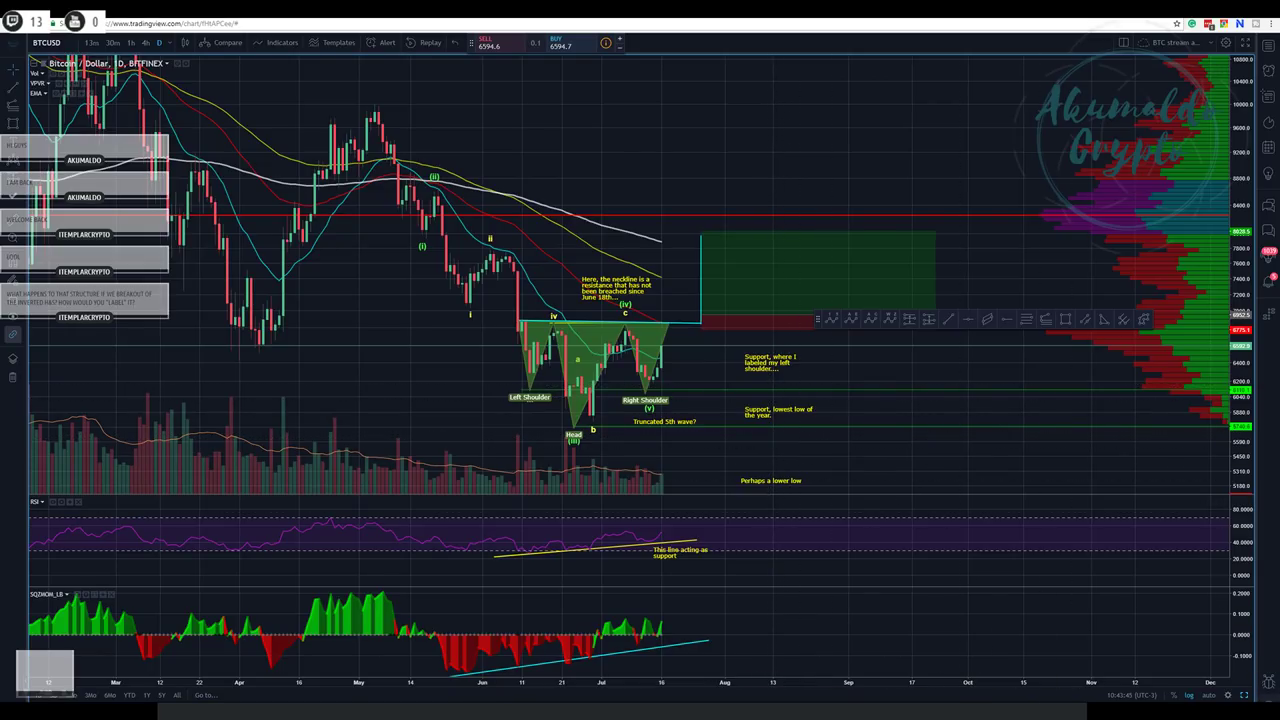
pyautogui.click(1246, 696)
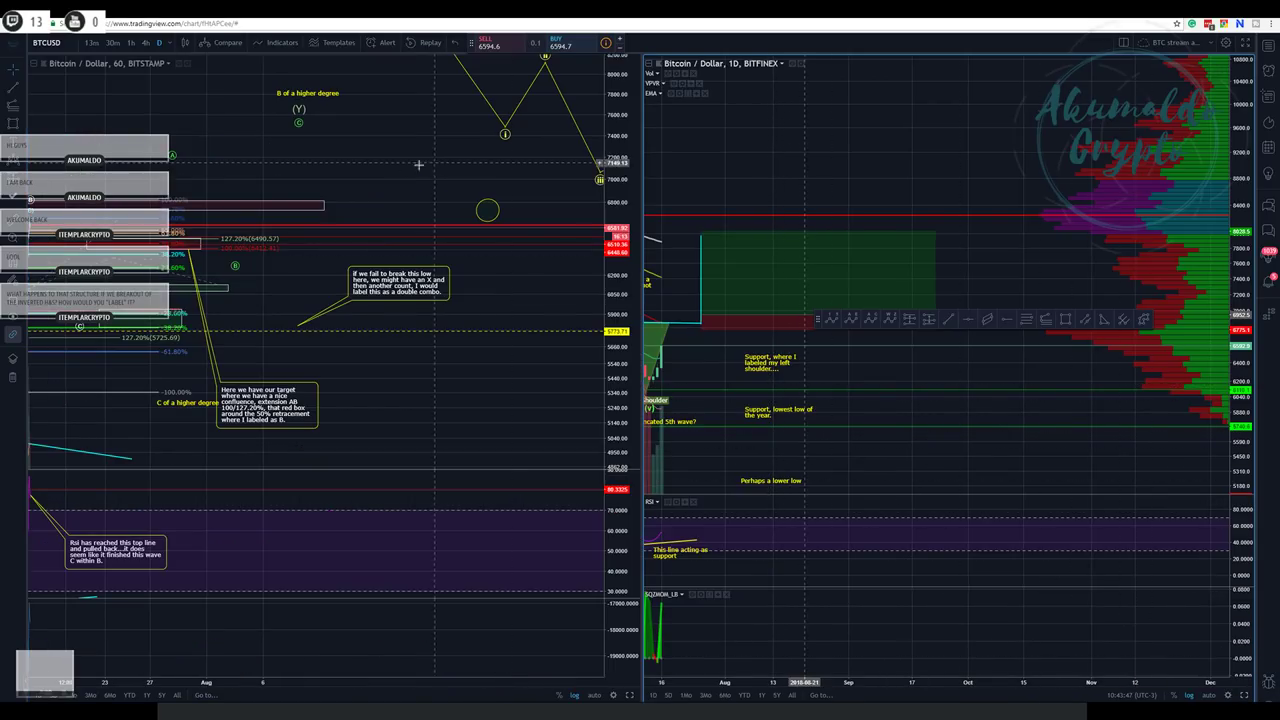
pyautogui.moveTo(472, 165); pyautogui.dragTo(512, 162)
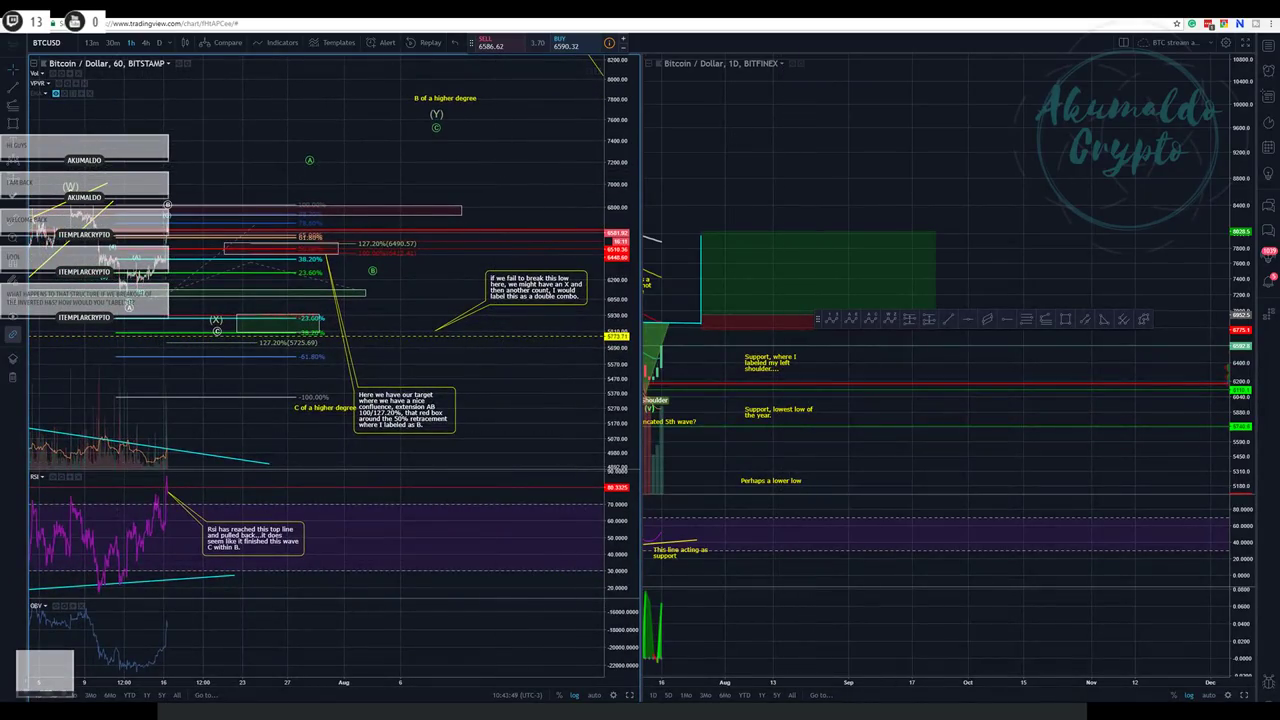
pyautogui.click(630, 694)
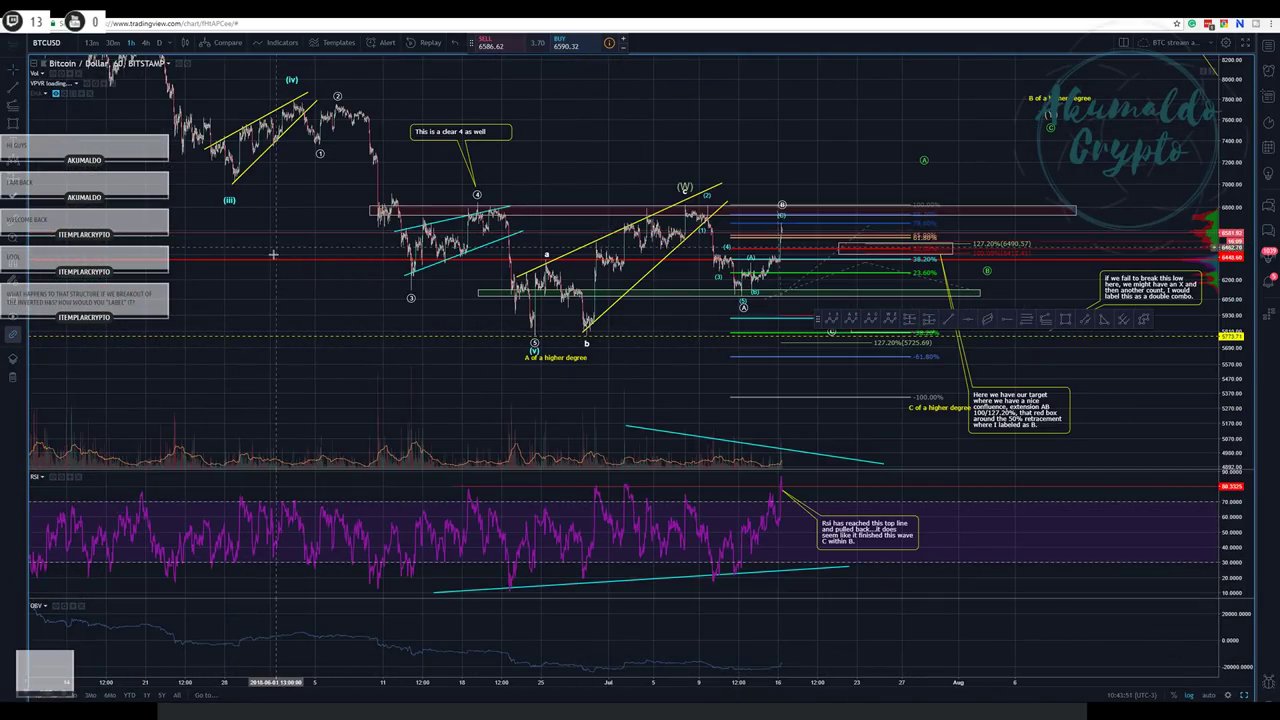
pyautogui.click(56, 94)
pyautogui.moveTo(626, 86); pyautogui.dragTo(433, 88)
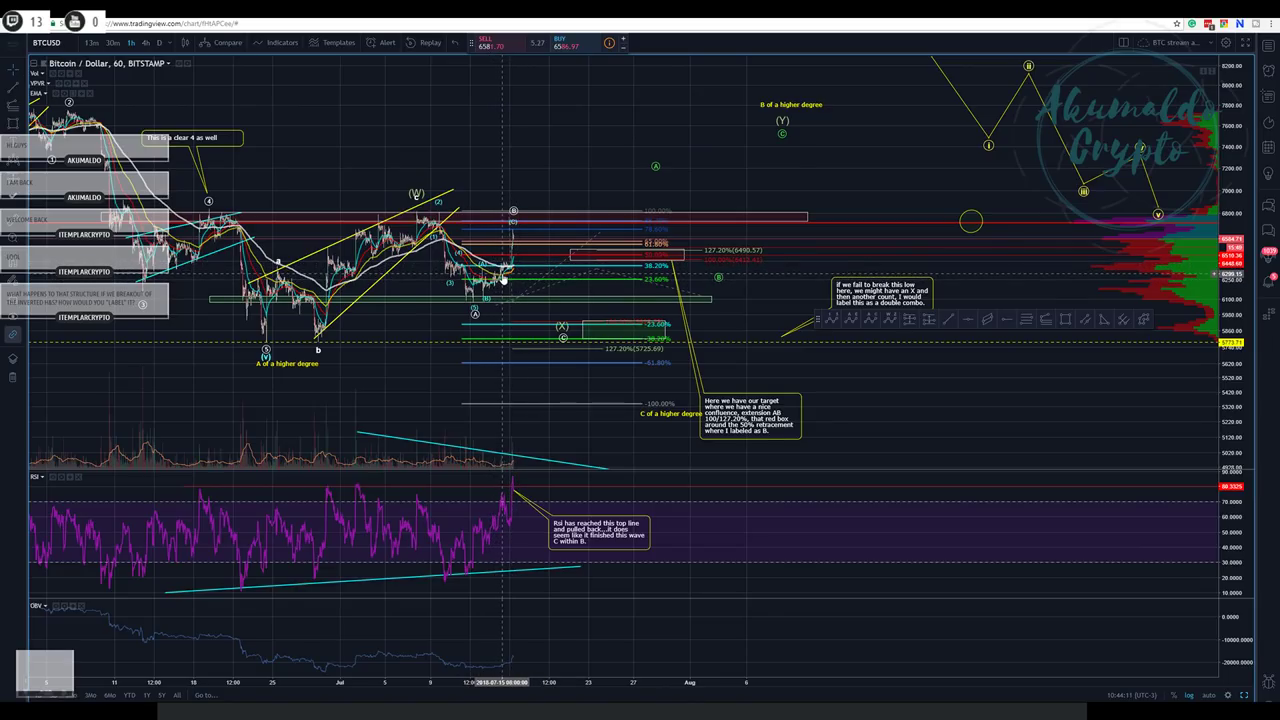
# - Examine the mid-July hourly candles up close against the moving averages and the 38.20% retracement level
pyautogui.scroll(1, 557, 218)
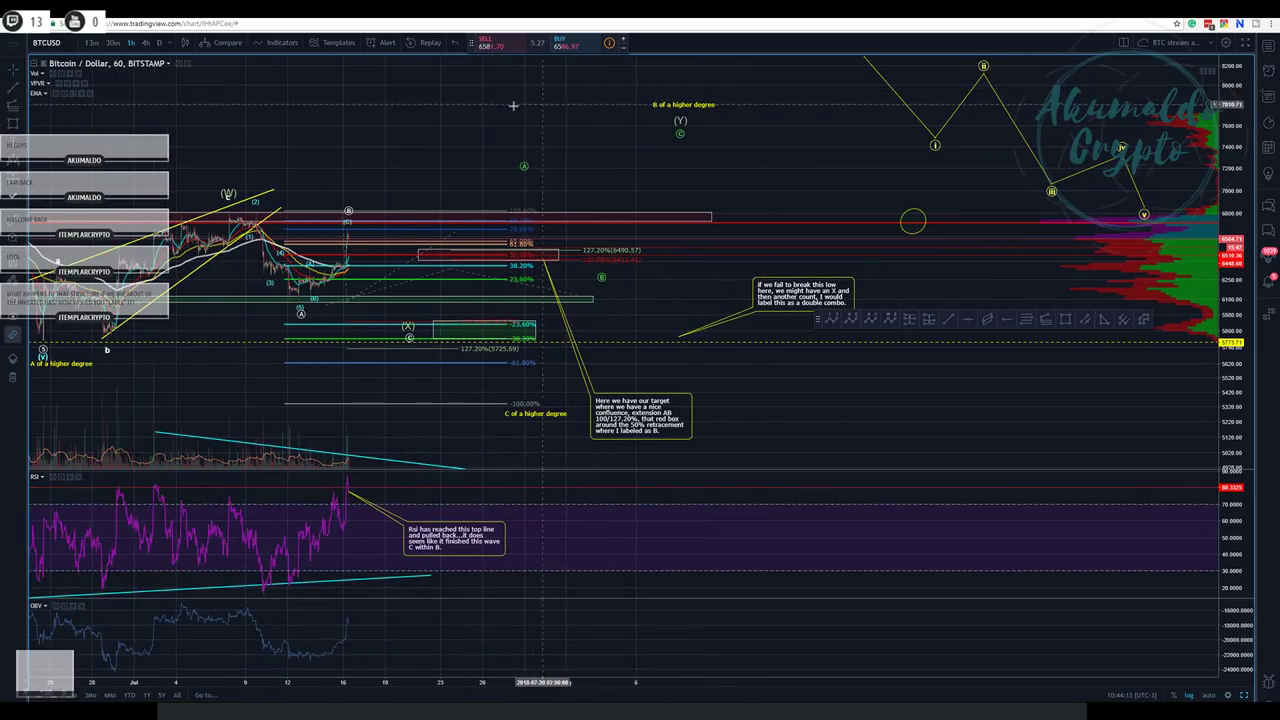
pyautogui.scroll(1, 470, 119)
pyautogui.moveTo(470, 119); pyautogui.dragTo(506, 118)
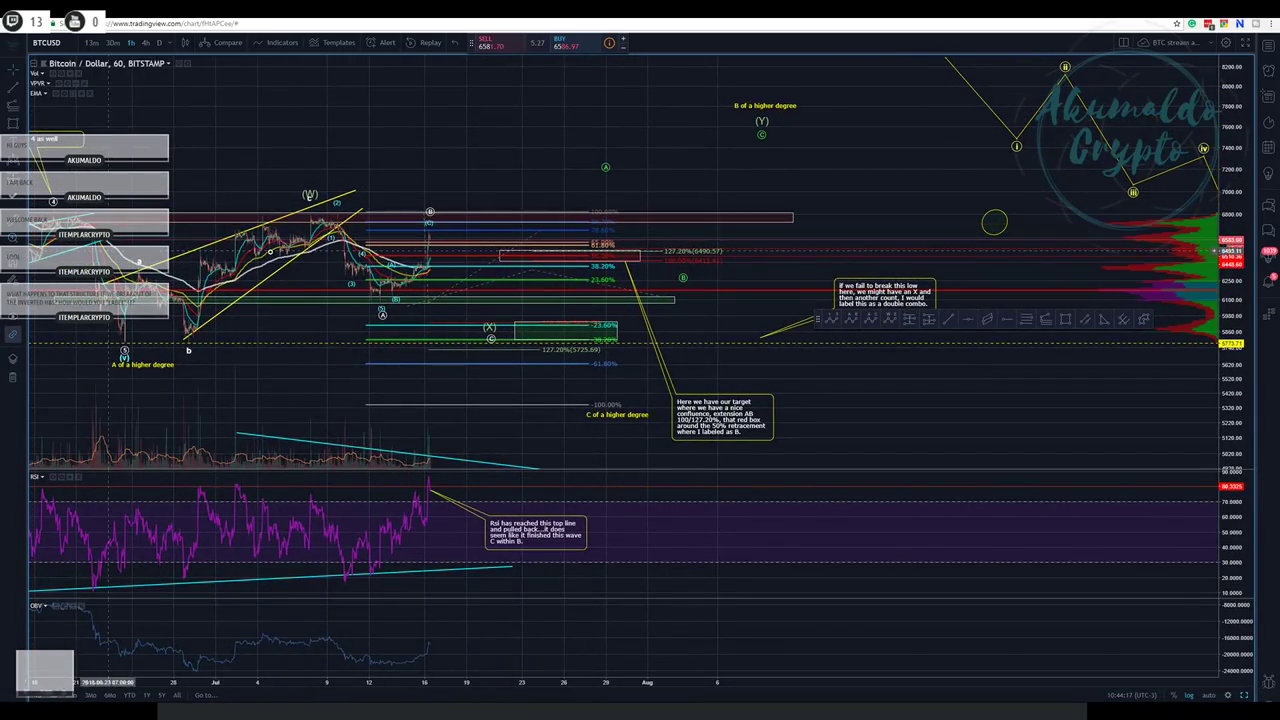
pyautogui.moveTo(462, 322); pyautogui.dragTo(463, 322)
pyautogui.scroll(-3, 460, 323)
pyautogui.doubleClick(403, 282)
pyautogui.moveTo(290, 268); pyautogui.dragTo(190, 264)
pyautogui.moveTo(354, 320); pyautogui.dragTo(31, 288)
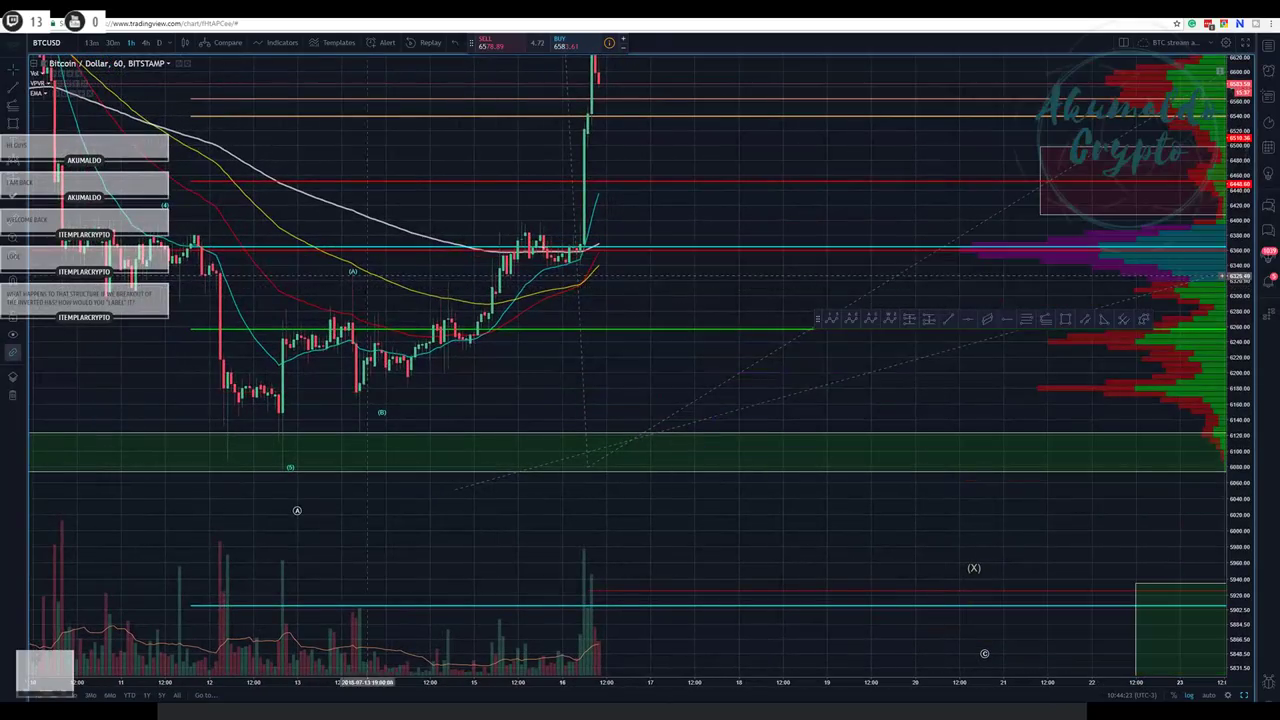
pyautogui.moveTo(723, 211); pyautogui.dragTo(666, 214)
pyautogui.doubleClick(528, 203)
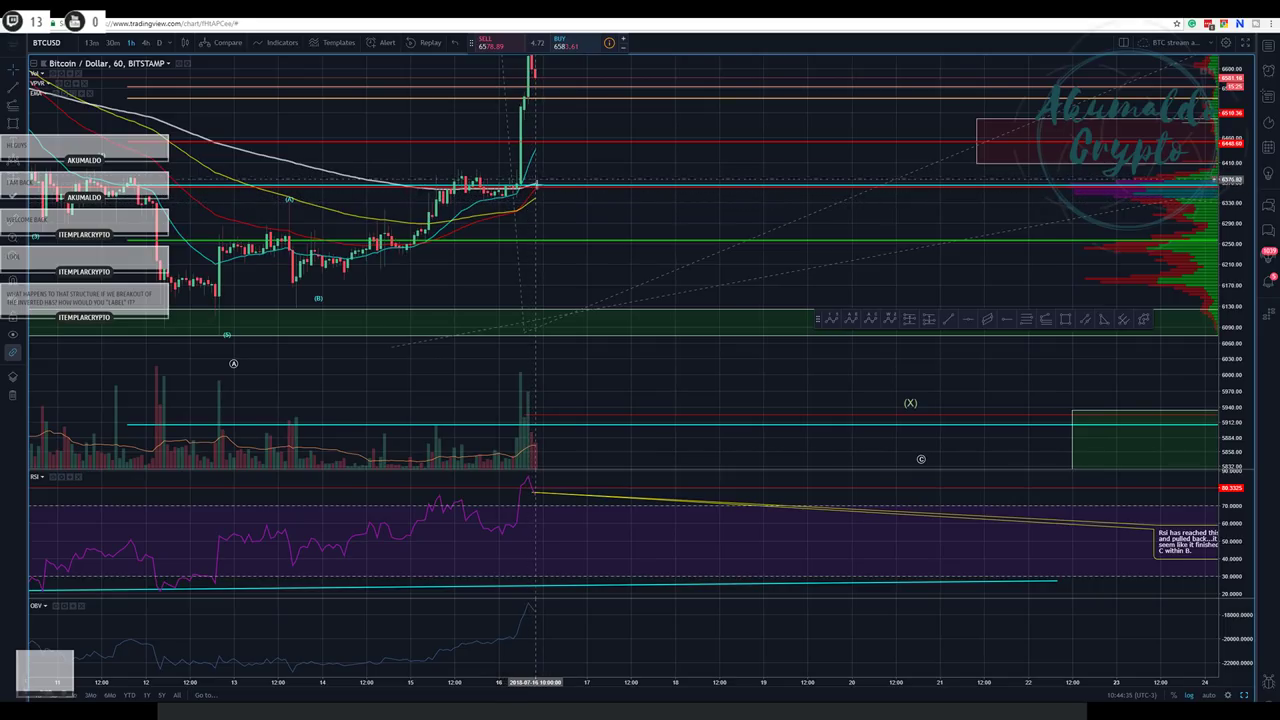
pyautogui.moveTo(586, 163)
pyautogui.mouseDown()
pyautogui.moveTo(580, 200)
pyautogui.moveTo(592, 186)
pyautogui.mouseUp()
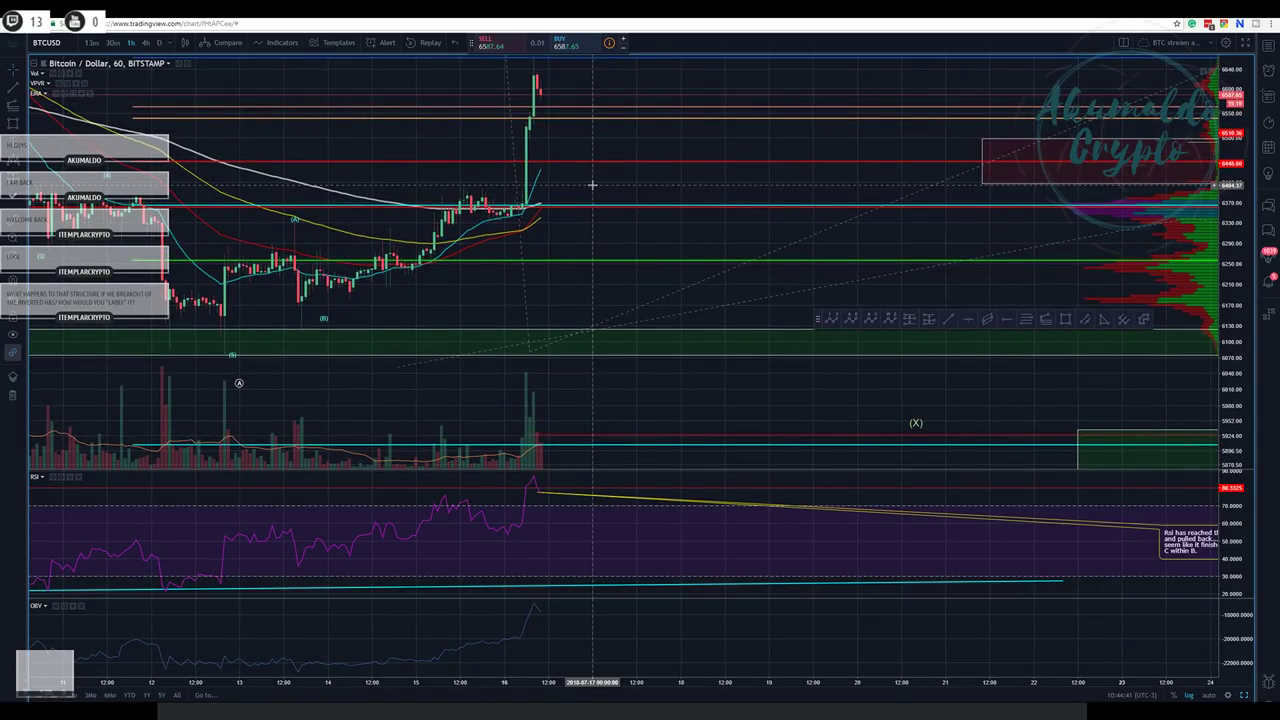
# - Move the RSI callout nearer to the latest readings, and check the enlarged hourly price pane
pyautogui.moveTo(1175, 540); pyautogui.dragTo(754, 524)
pyautogui.click(754, 524)
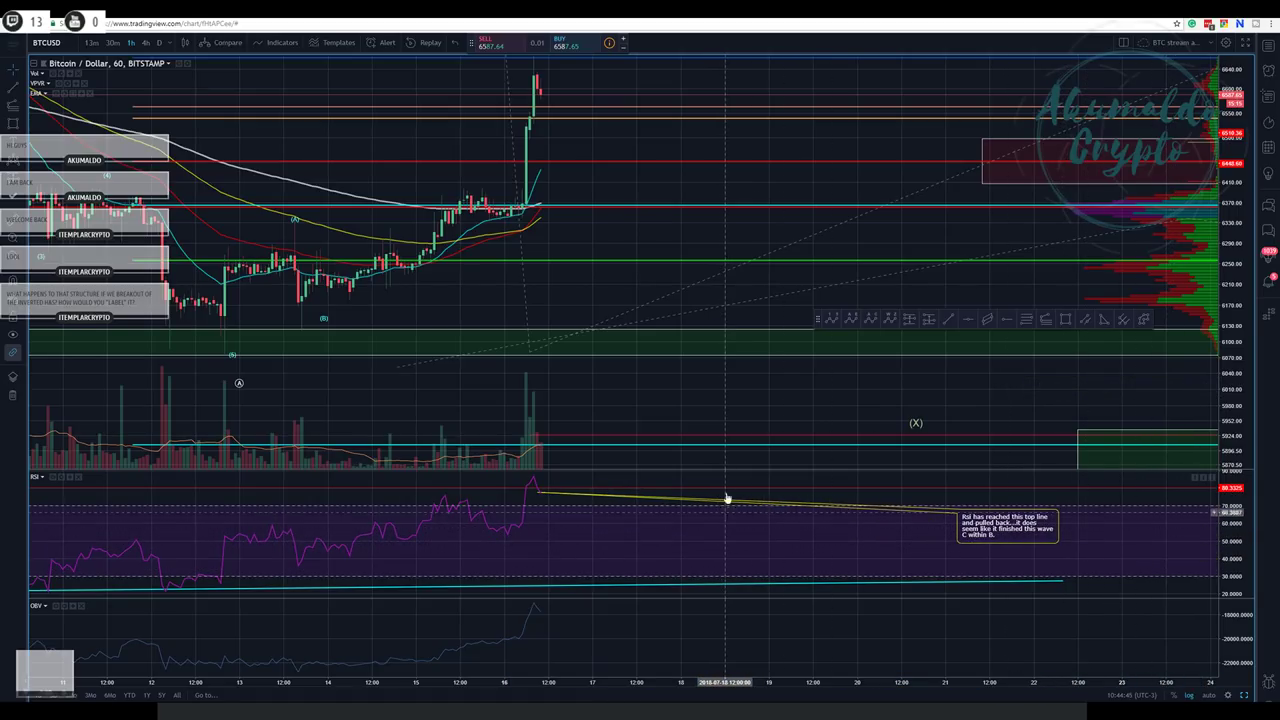
pyautogui.doubleClick(607, 172)
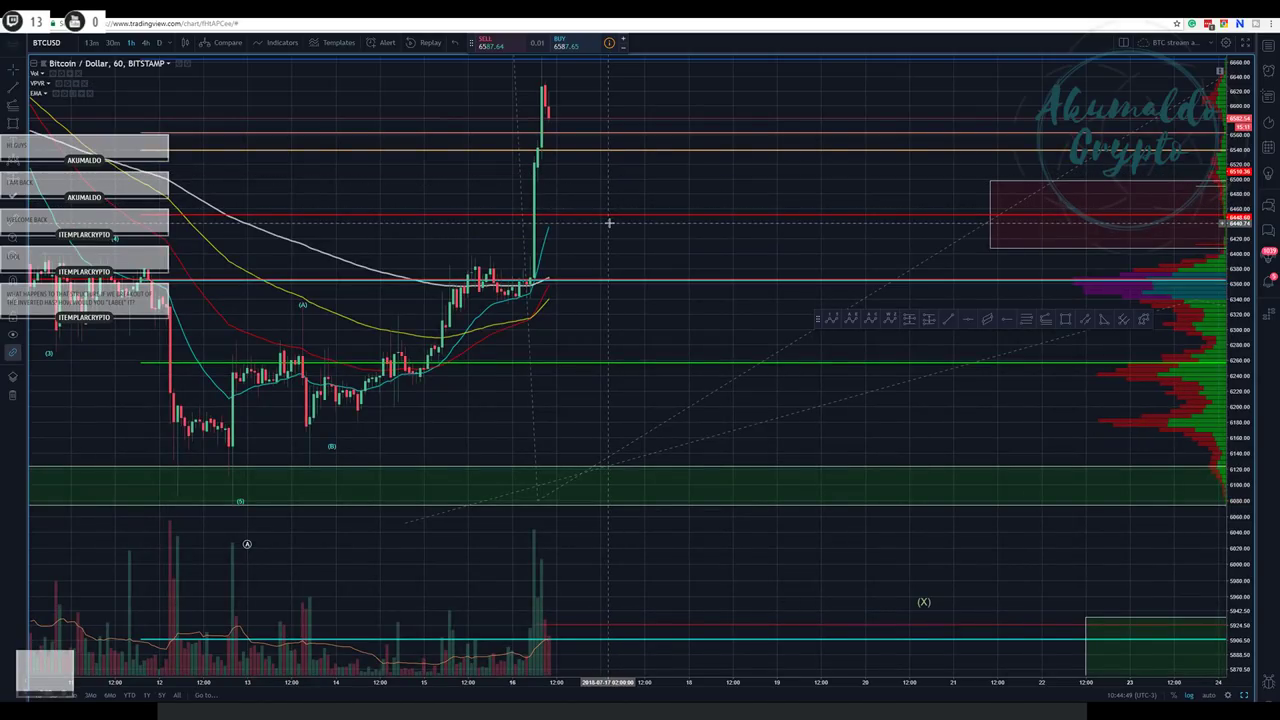
pyautogui.doubleClick(608, 222)
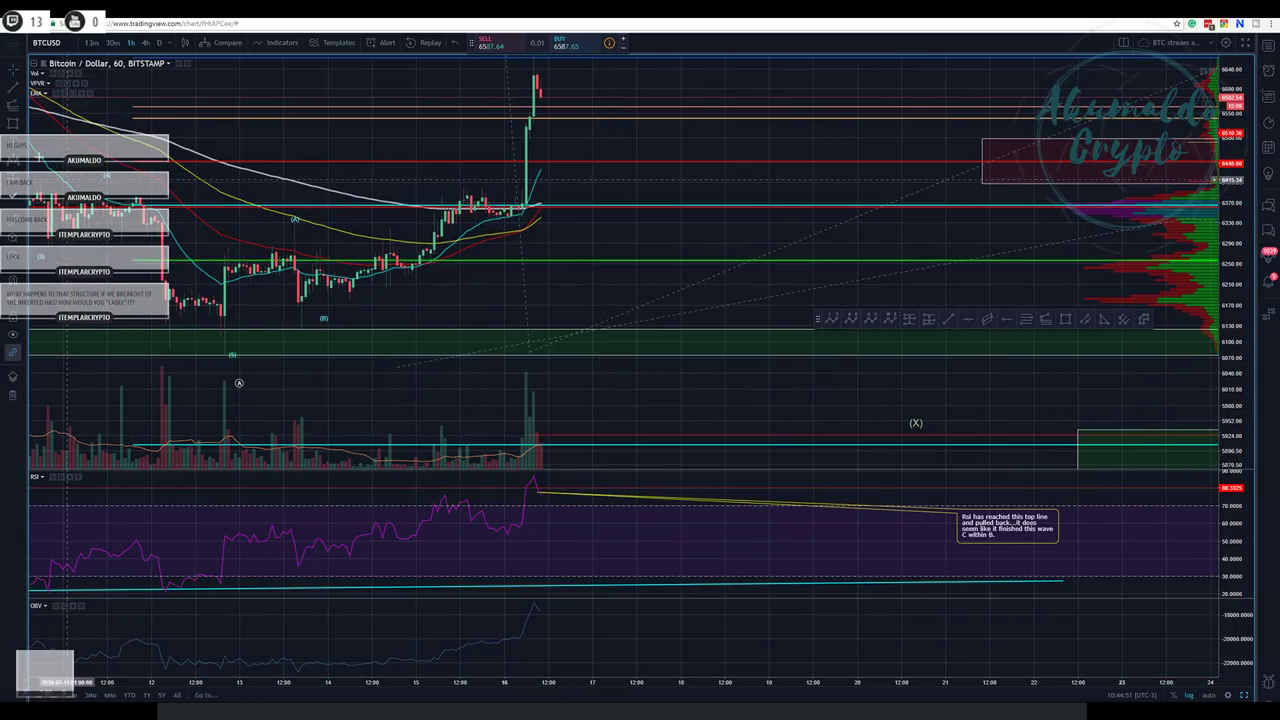
# - Switch to the 4-hour timeframe and examine the latest candles against the moving averages and retracement levels
pyautogui.click(146, 42)
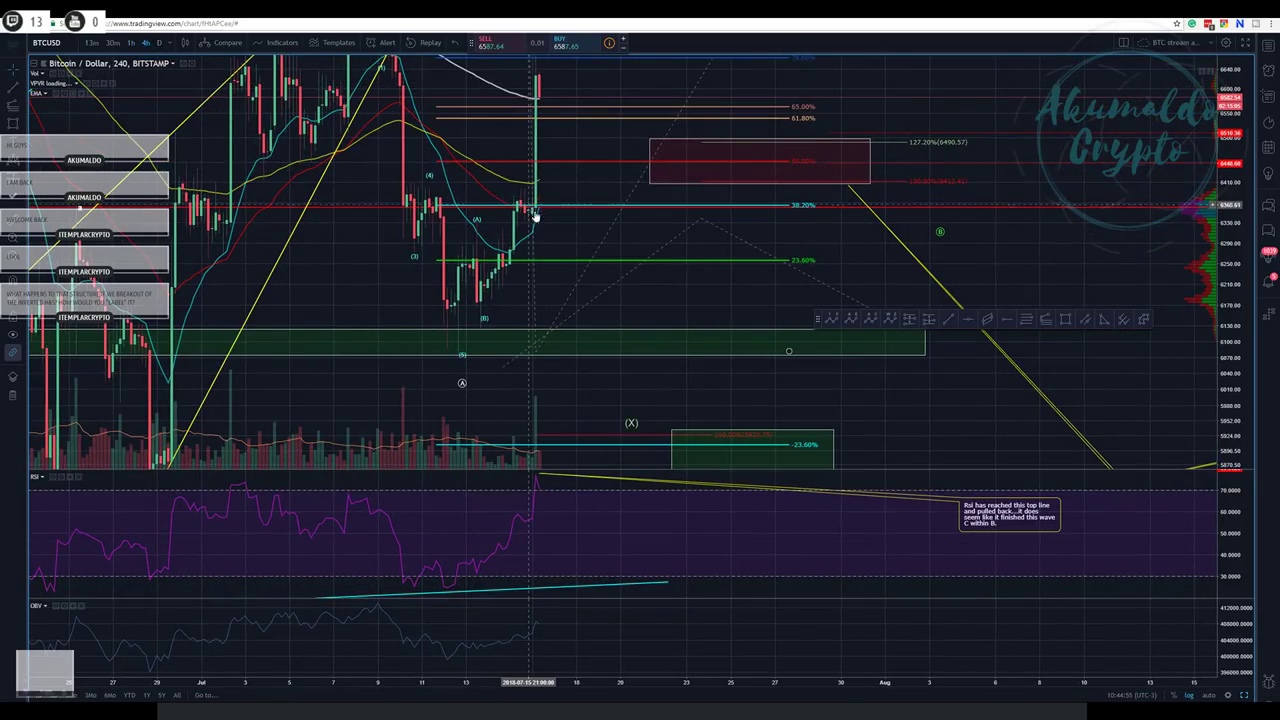
pyautogui.moveTo(580, 143); pyautogui.dragTo(587, 183)
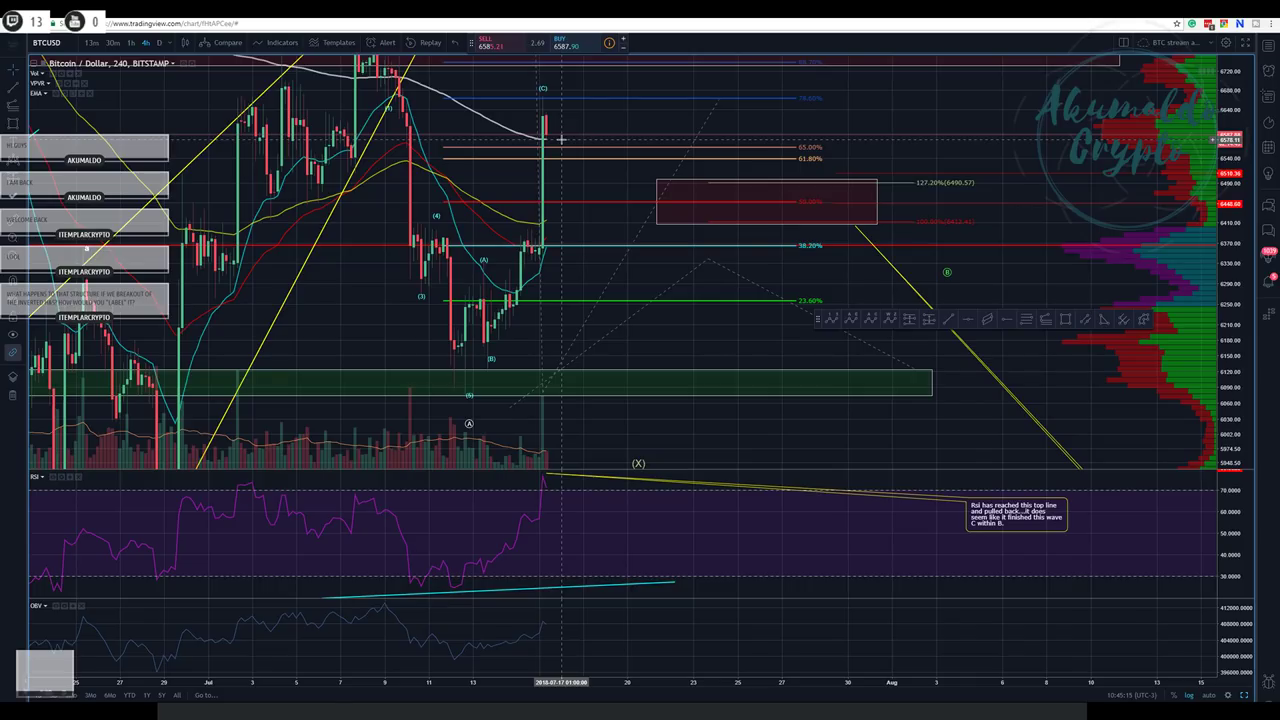
pyautogui.doubleClick(361, 290)
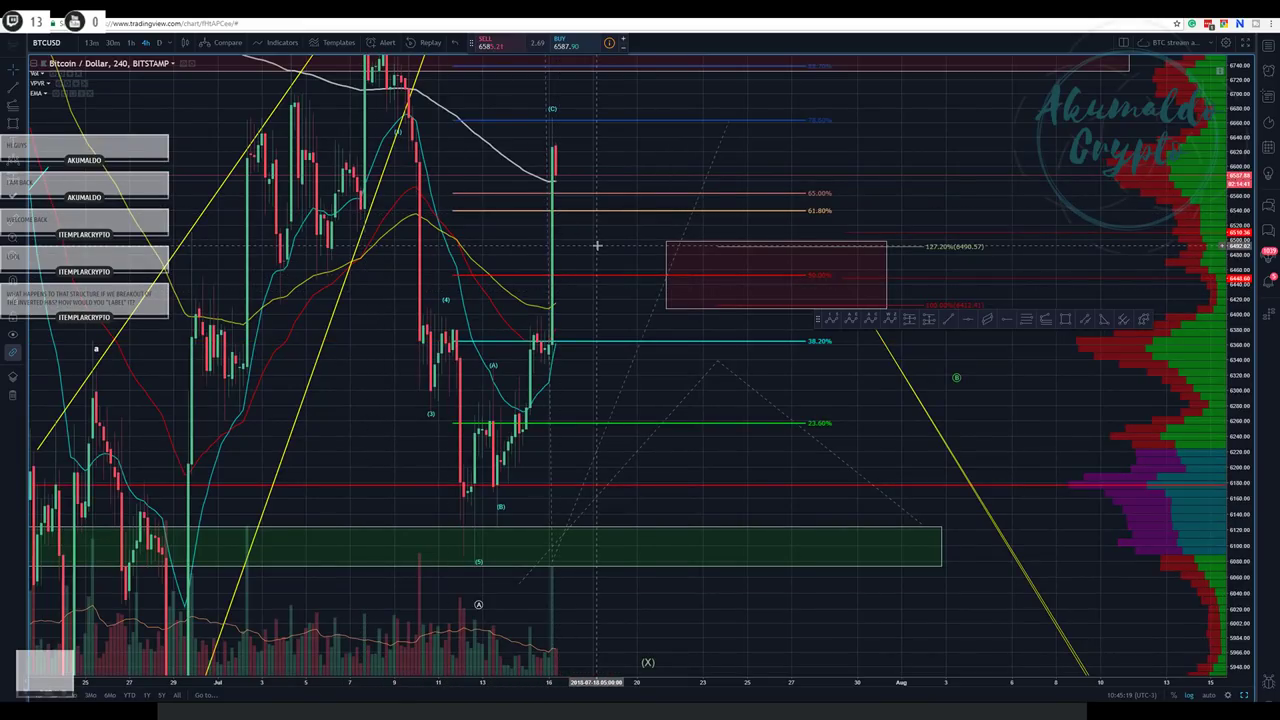
pyautogui.doubleClick(598, 247)
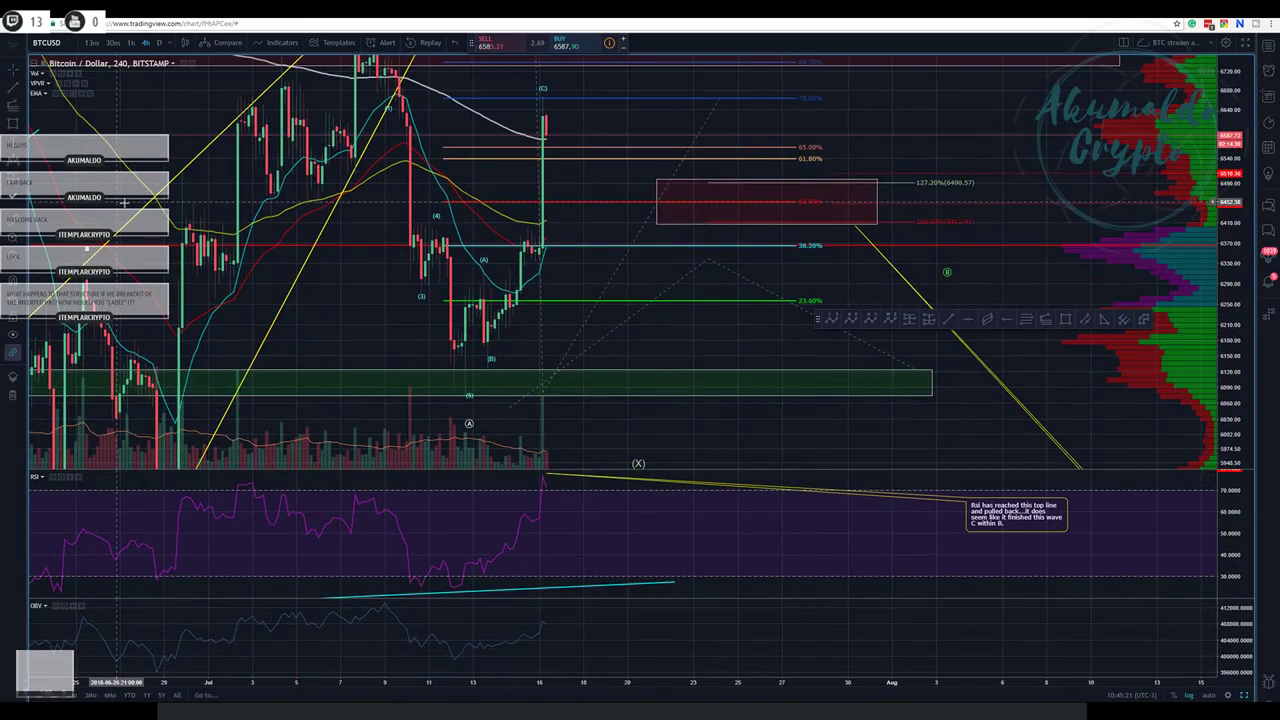
# - Return to the hourly timeframe and examine the wave count from A of a higher degree through the projected targets
pyautogui.click(145, 43)
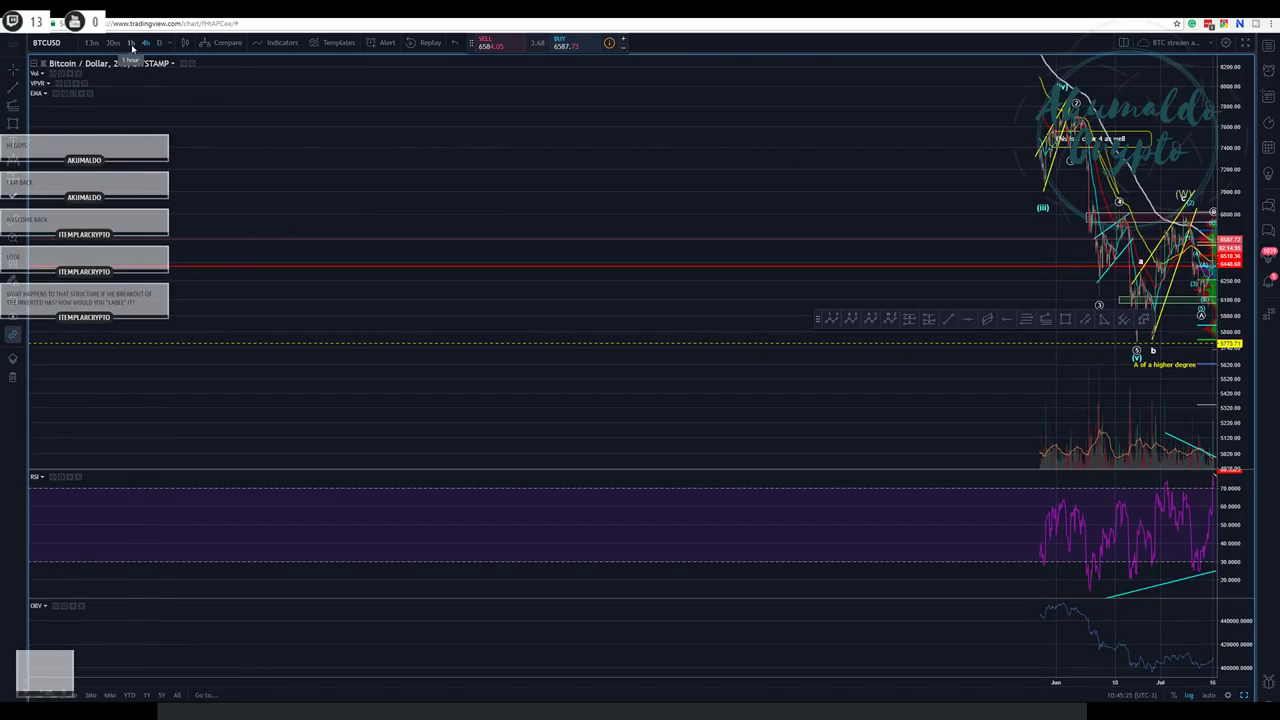
pyautogui.click(131, 43)
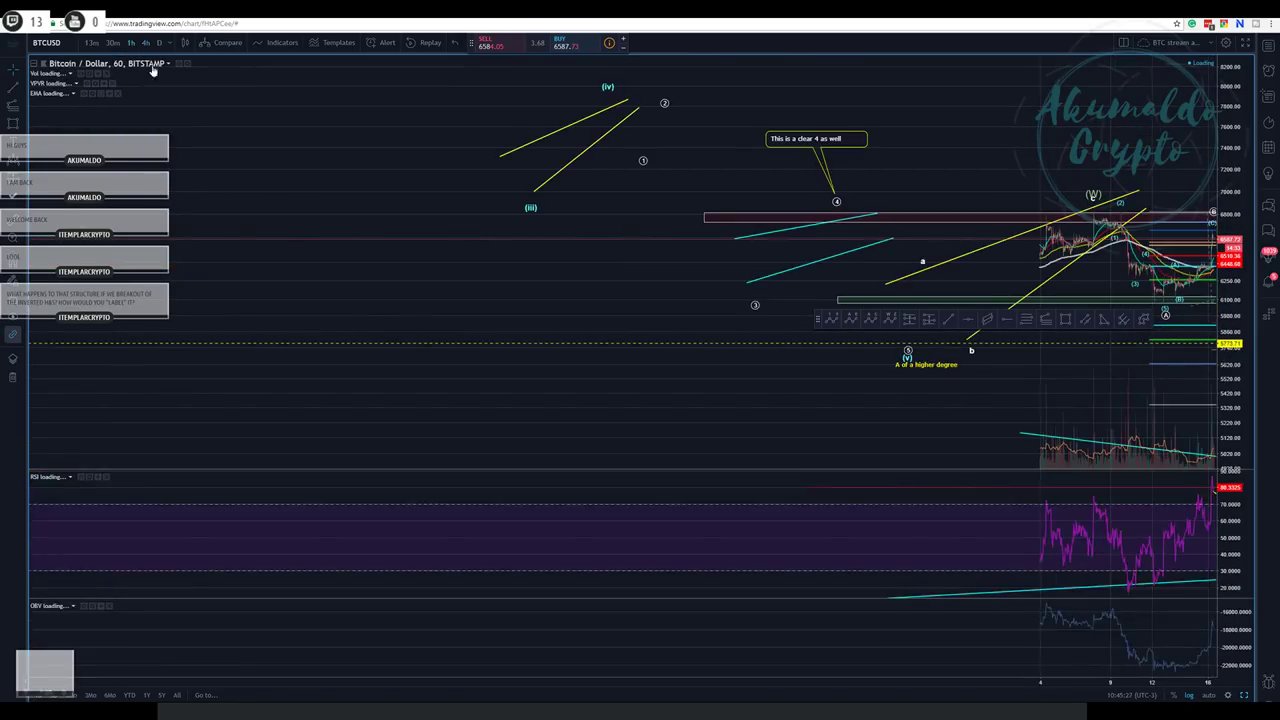
pyautogui.moveTo(1092, 122); pyautogui.dragTo(438, 114)
pyautogui.scroll(2, 493, 168)
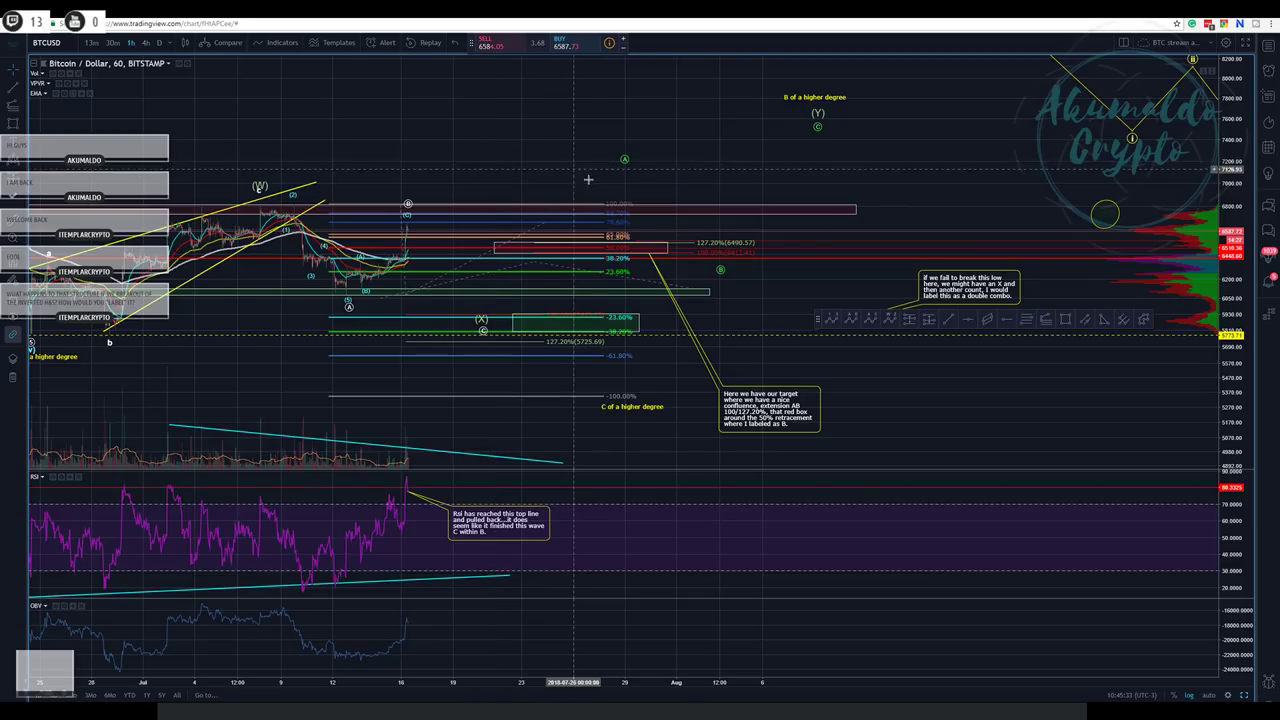
pyautogui.moveTo(577, 149); pyautogui.dragTo(607, 140)
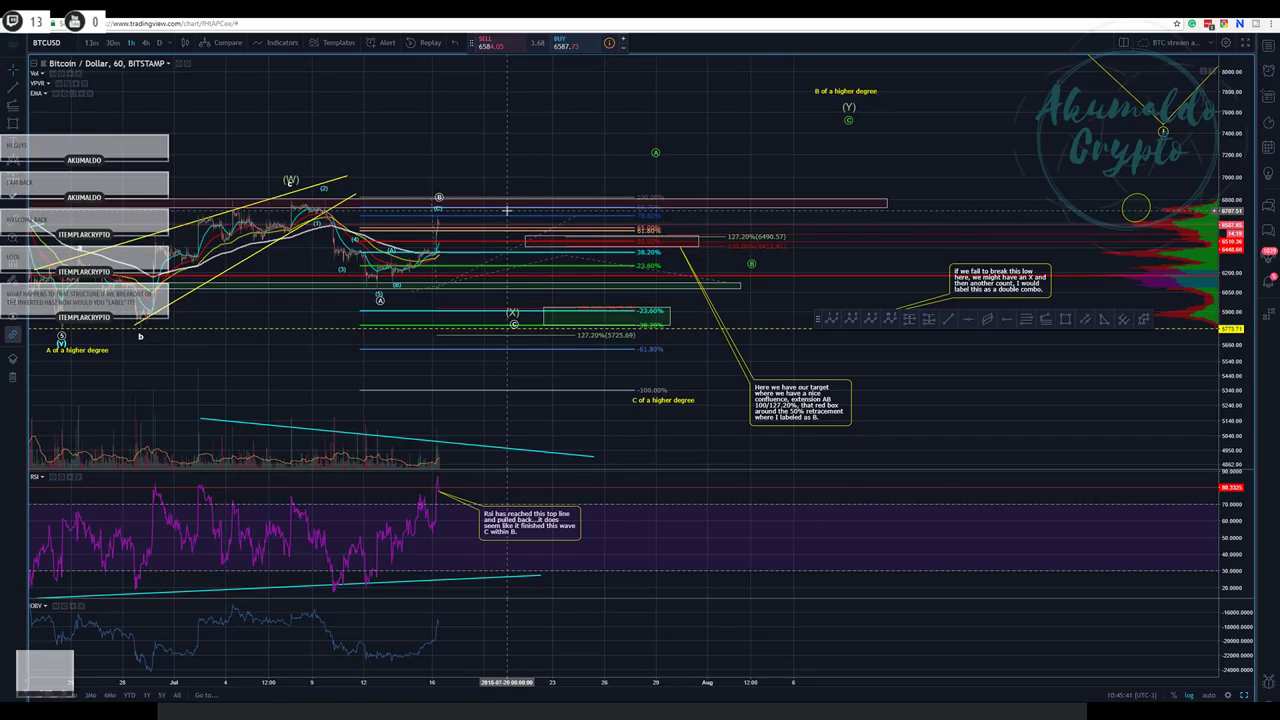
pyautogui.click(462, 220)
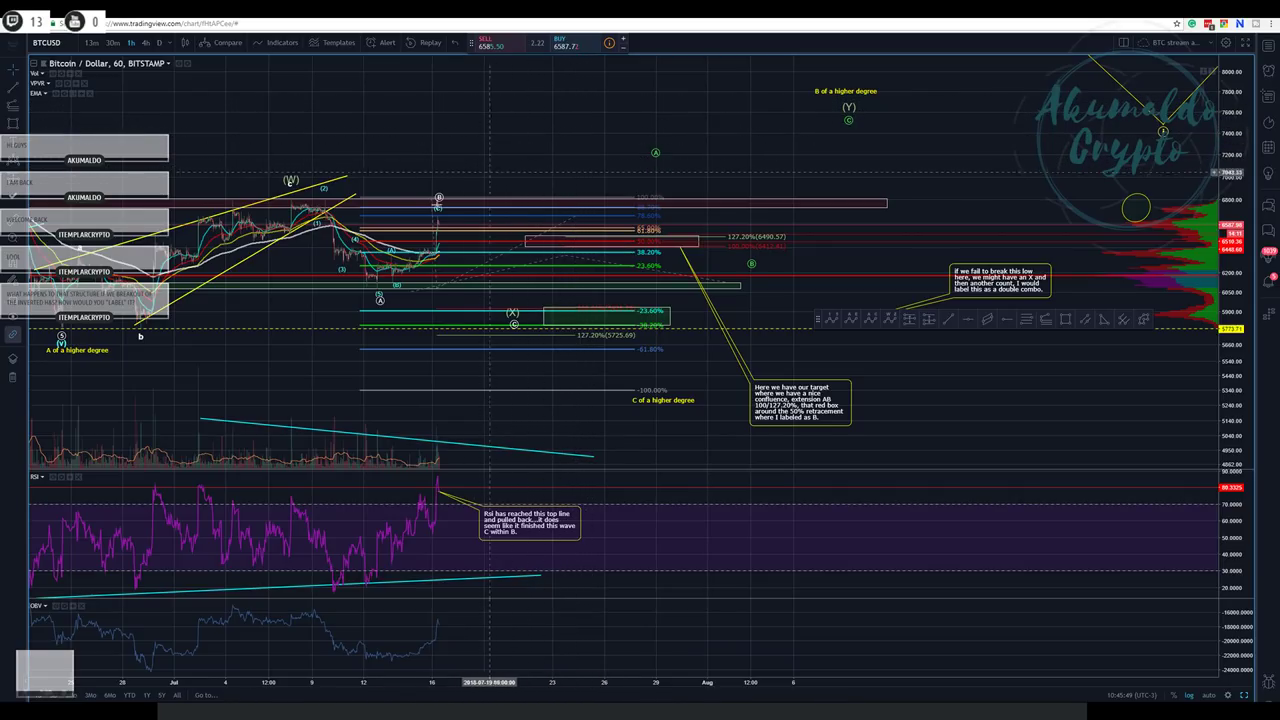
pyautogui.scroll(-1, 291, 341)
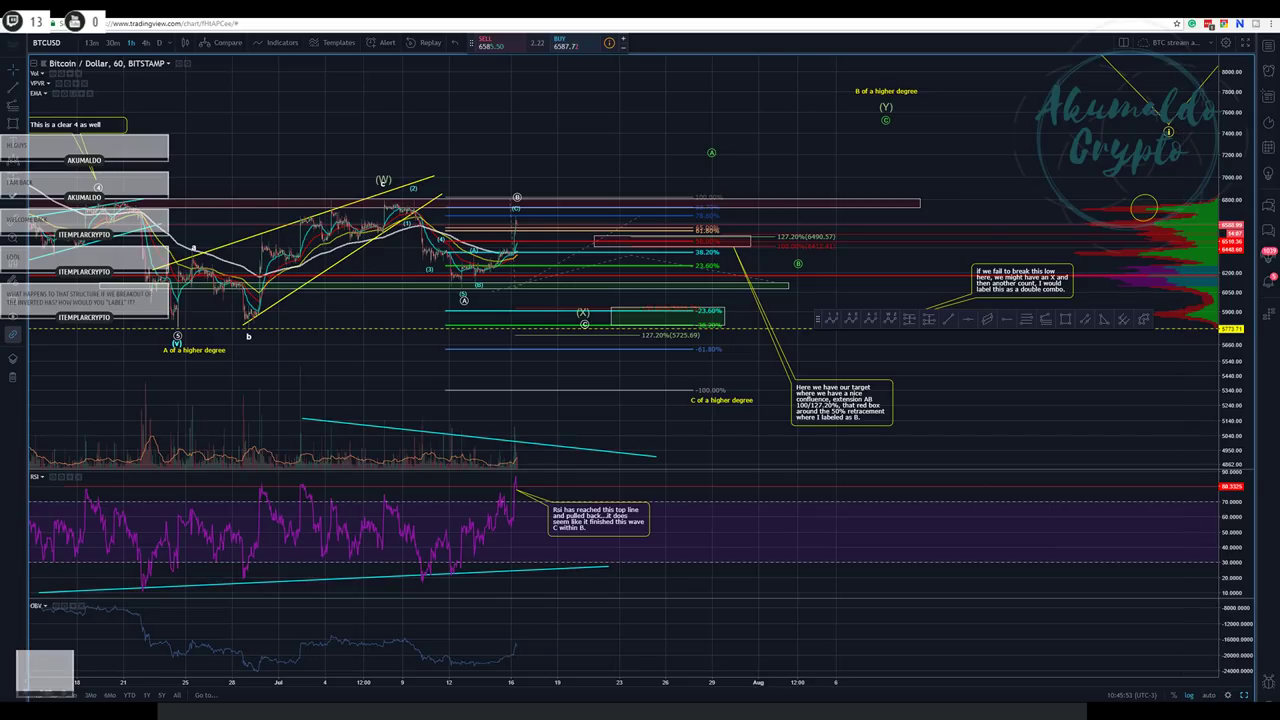
# - Switch the enlarged view to the daily Bitfinex Bitcoin chart and examine its inverted head and shoulders, neckline and long target
pyautogui.click(1243, 695)
pyautogui.click(777, 118)
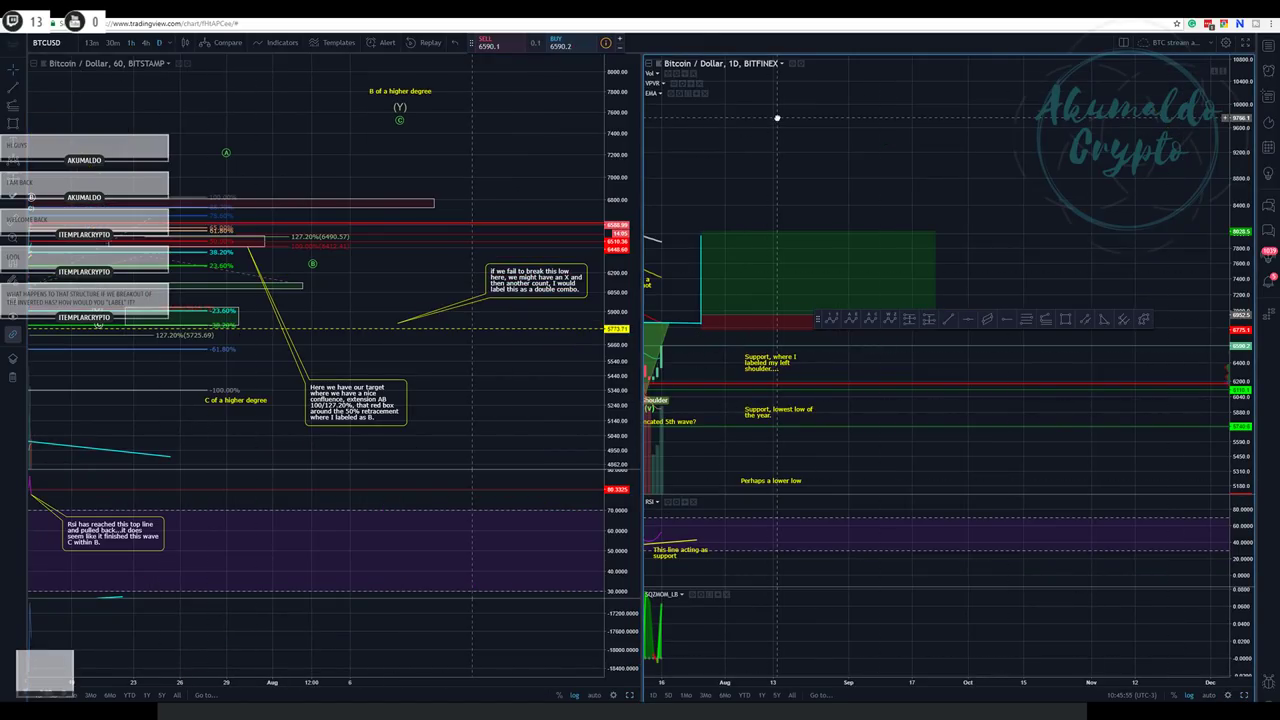
pyautogui.click(1243, 695)
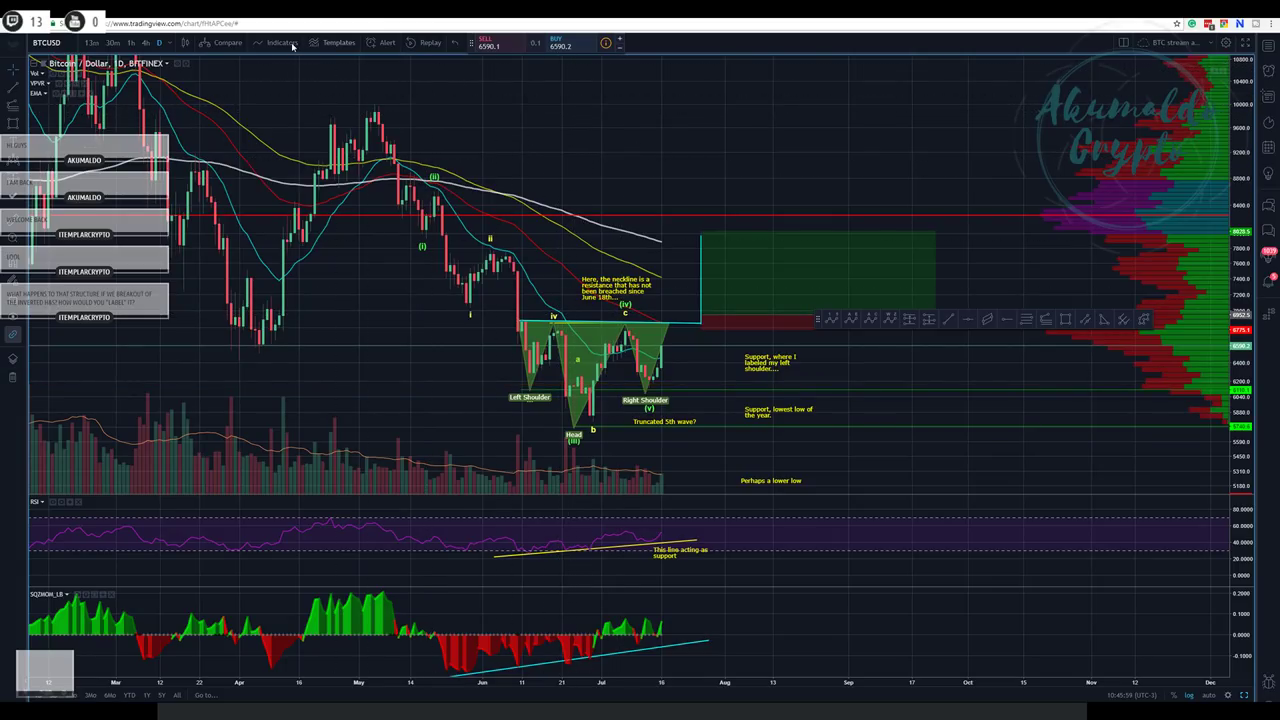
pyautogui.click(625, 302)
pyautogui.click(645, 418)
pyautogui.scroll(-2, 840, 200)
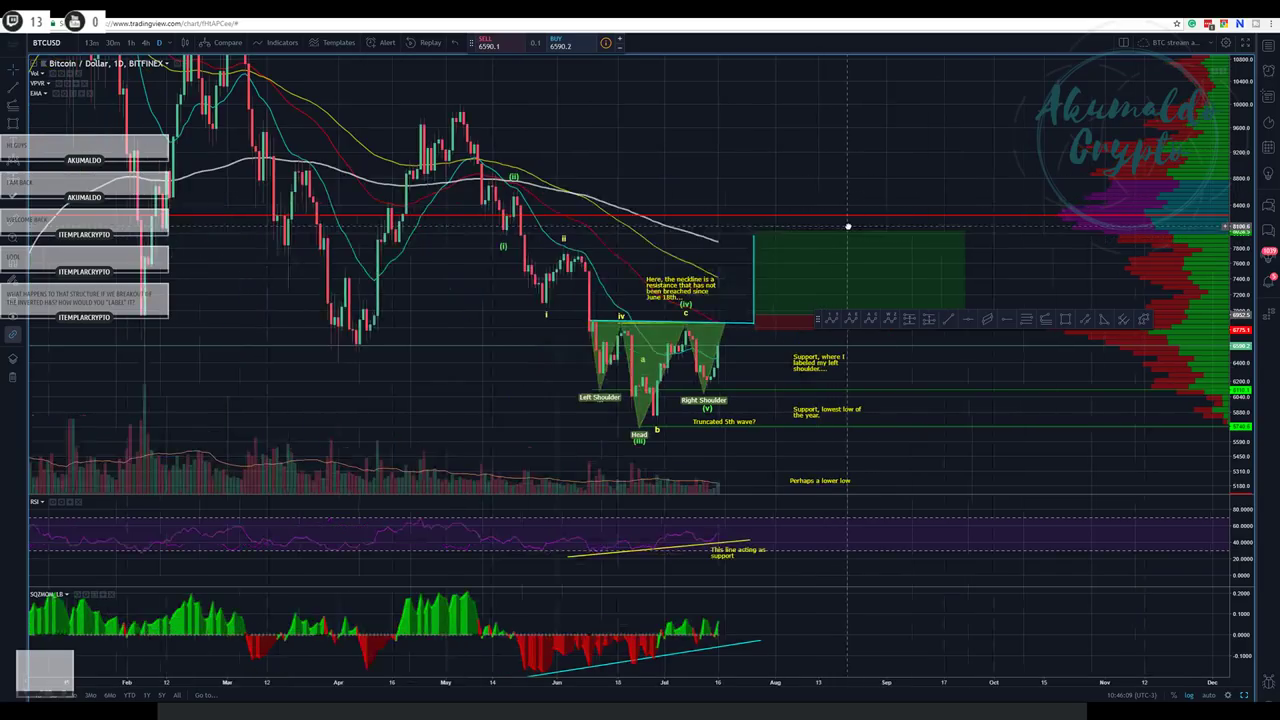
pyautogui.scroll(2, 850, 215)
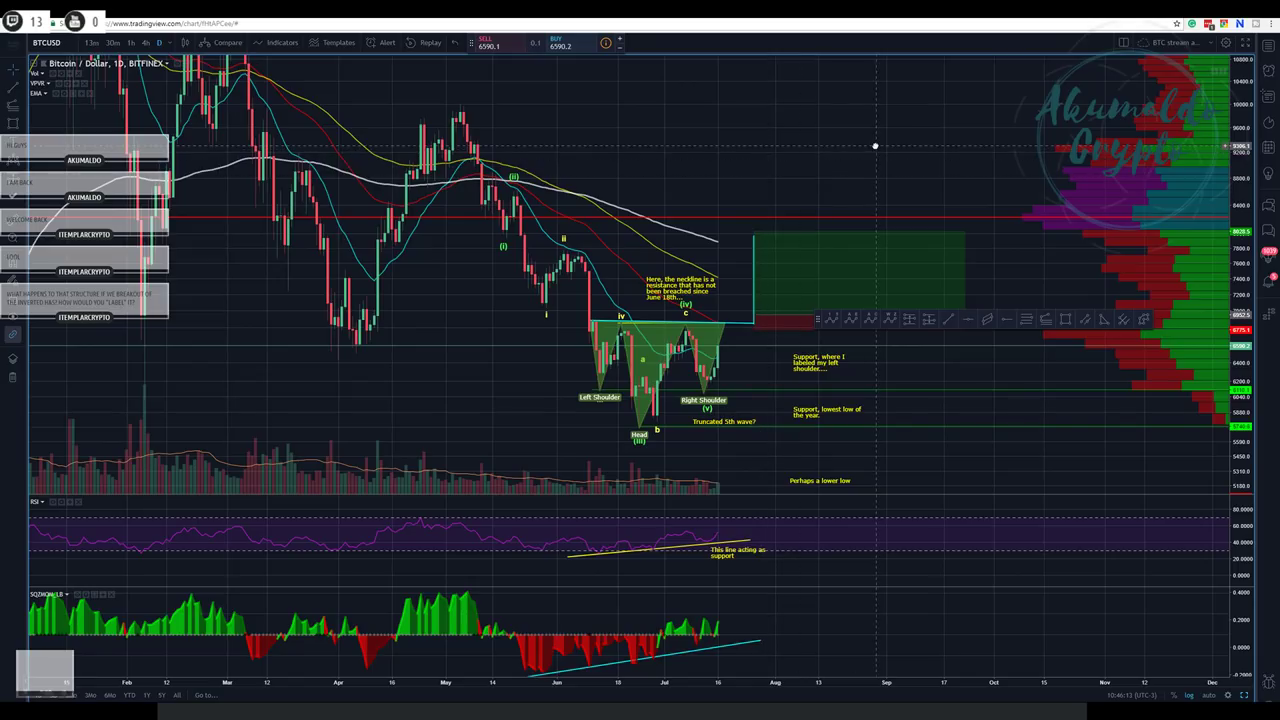
# - Open the Bullish layout's hourly Bitfinex Bitcoin chart and examine the wave count, channel and retracement levels around the latest candles
pyautogui.click(565, 8)
pyautogui.scroll(-2, 1112, 162)
pyautogui.scroll(2, 940, 191)
pyautogui.click(328, 14)
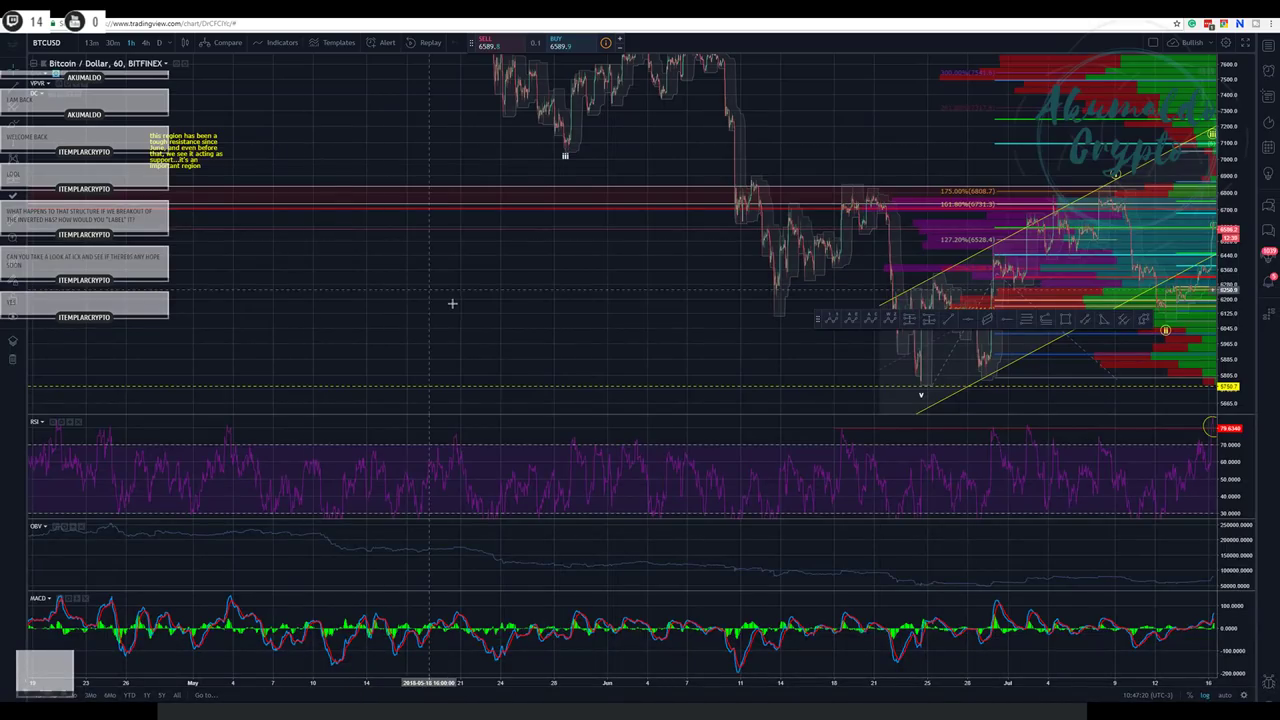
pyautogui.moveTo(451, 300); pyautogui.dragTo(263, 277)
pyautogui.scroll(3, 263, 277)
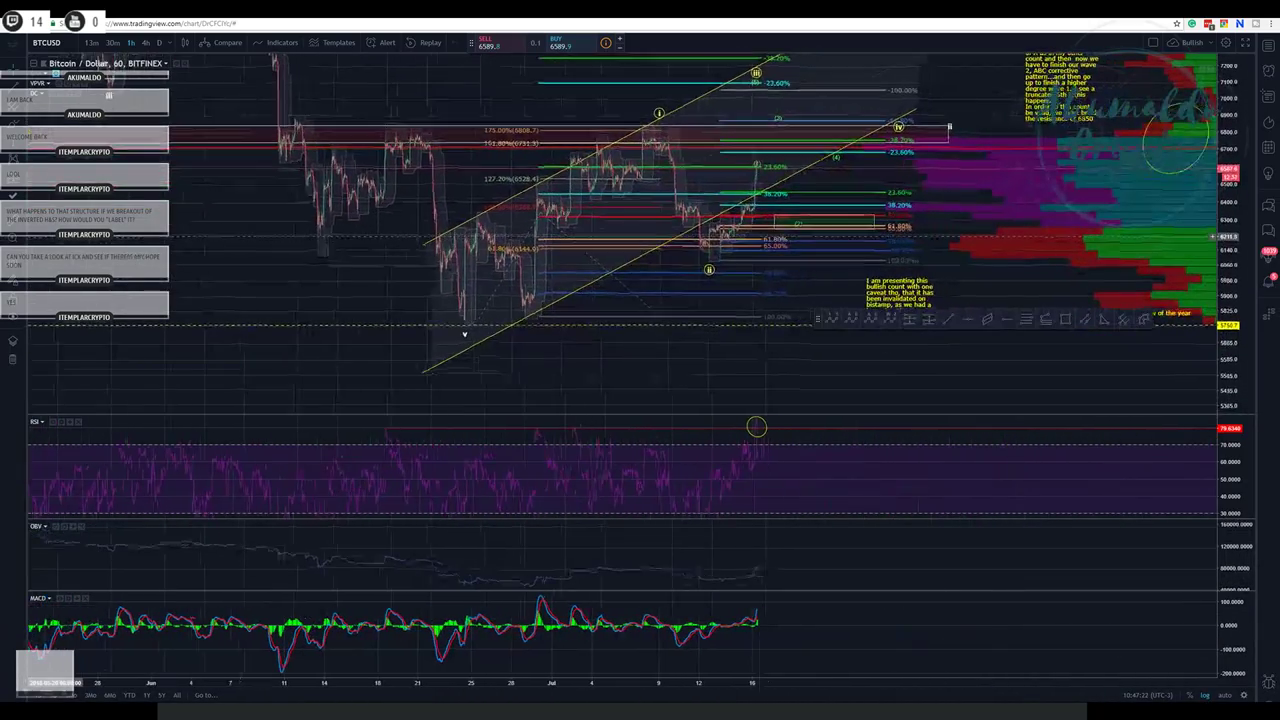
pyautogui.moveTo(55, 236); pyautogui.dragTo(3, 244)
pyautogui.moveTo(112, 280); pyautogui.dragTo(22, 284)
pyautogui.moveTo(562, 394); pyautogui.dragTo(354, 400)
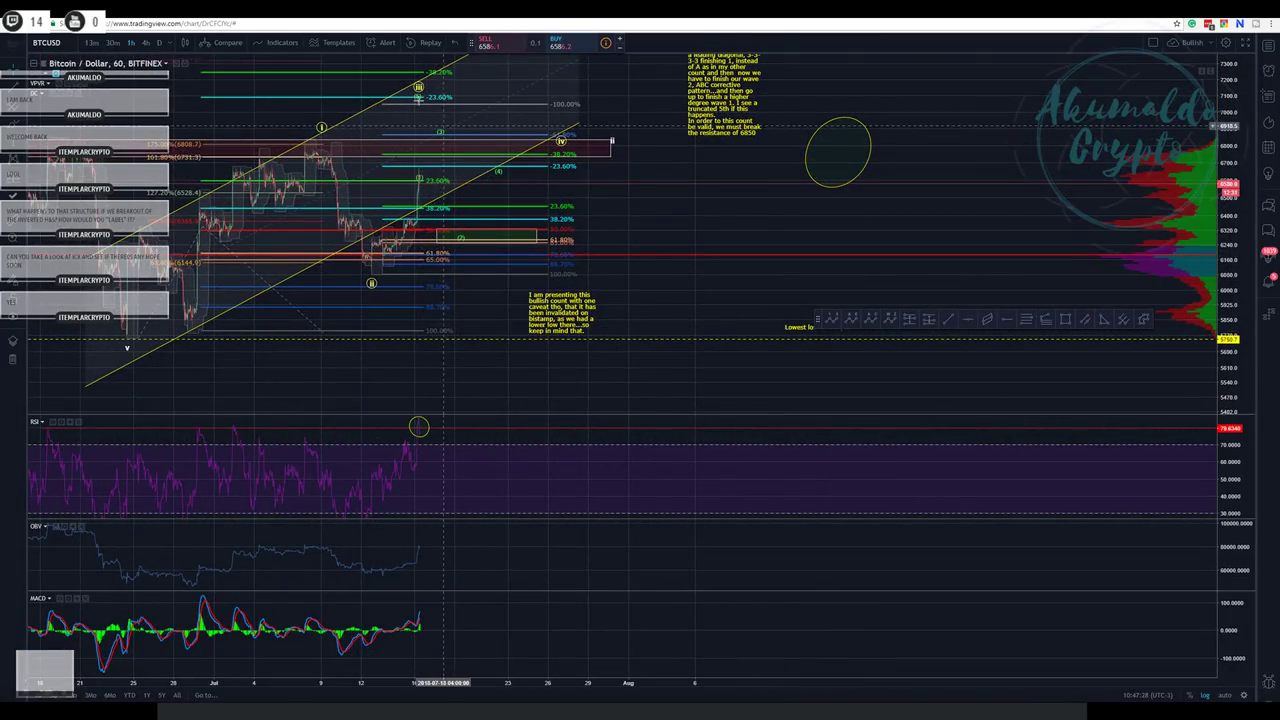
# - Enlarge the hourly price pane to check the bullish count from the late-June lows, and restore the indicator panes
pyautogui.moveTo(676, 222); pyautogui.dragTo(717, 234)
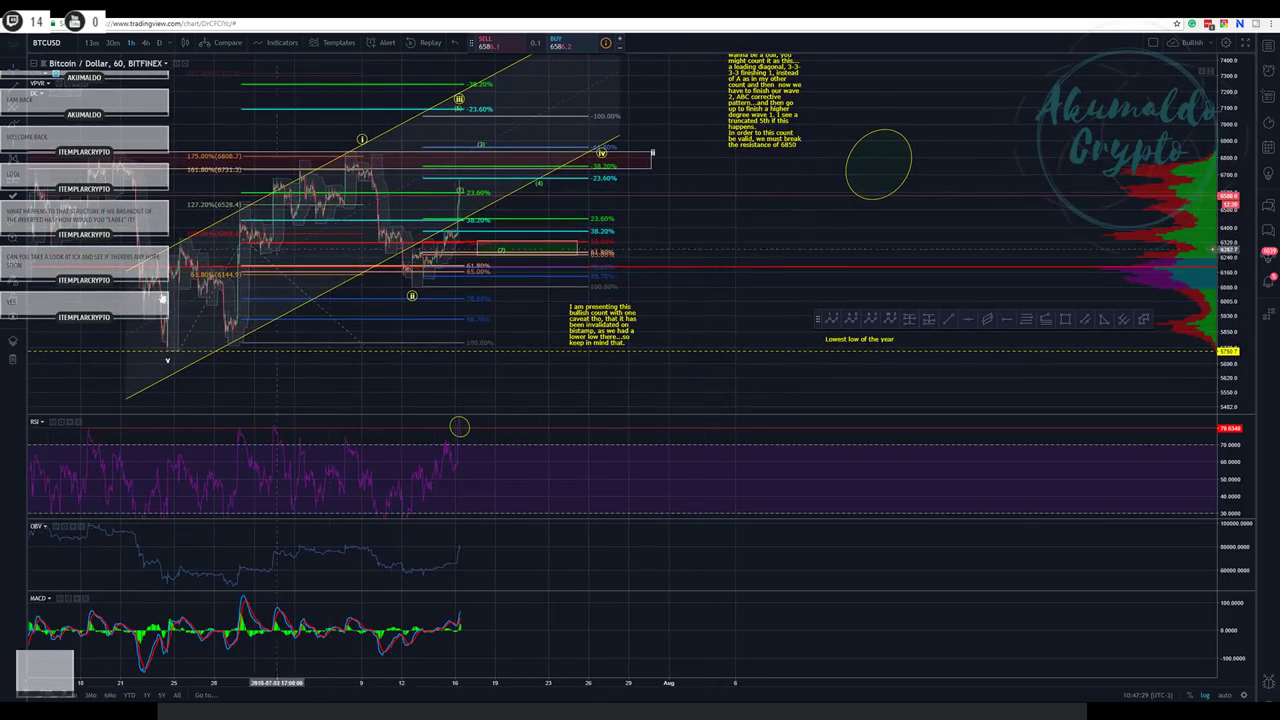
pyautogui.moveTo(246, 388); pyautogui.dragTo(297, 383)
pyautogui.doubleClick(297, 383)
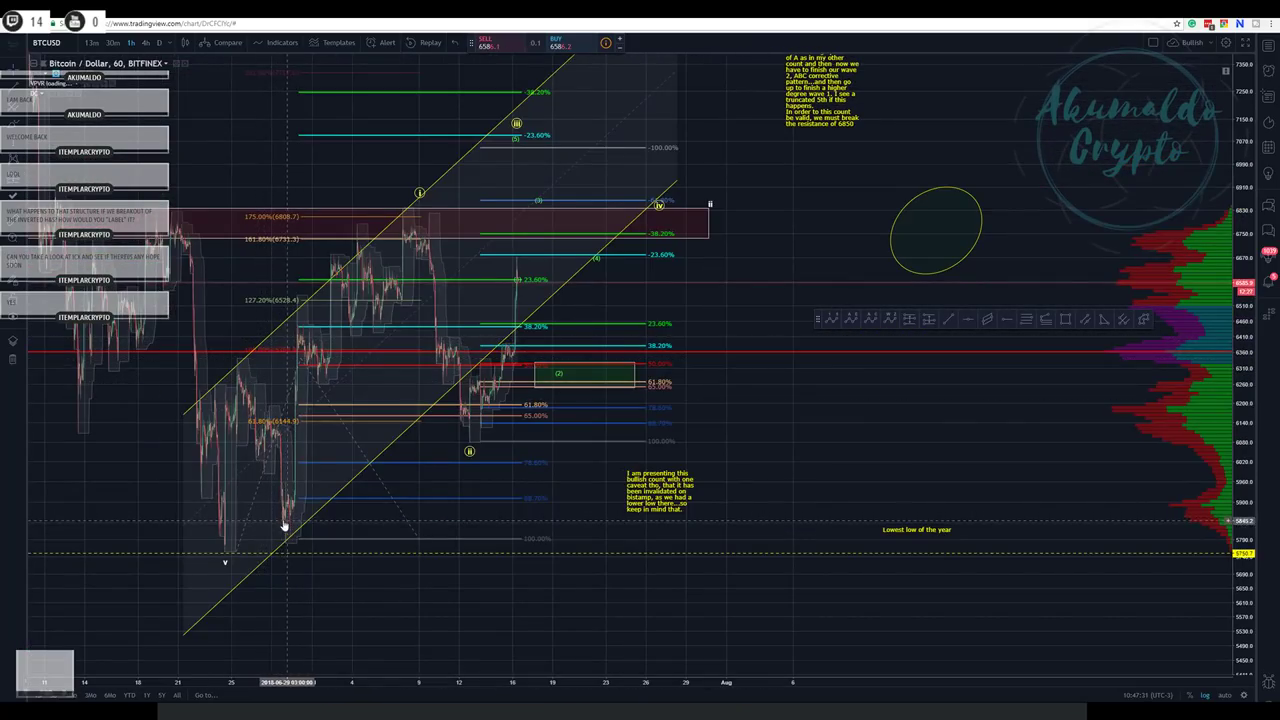
pyautogui.doubleClick(347, 584)
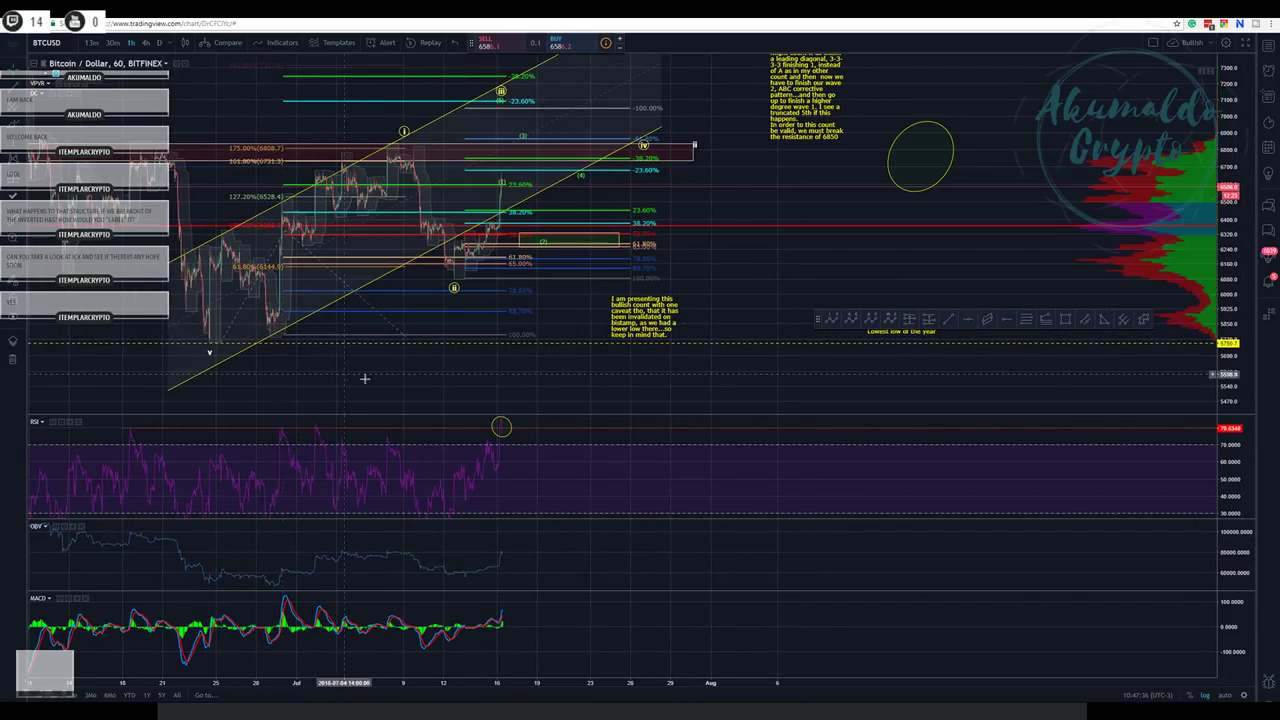
pyautogui.moveTo(578, 388); pyautogui.dragTo(531, 393)
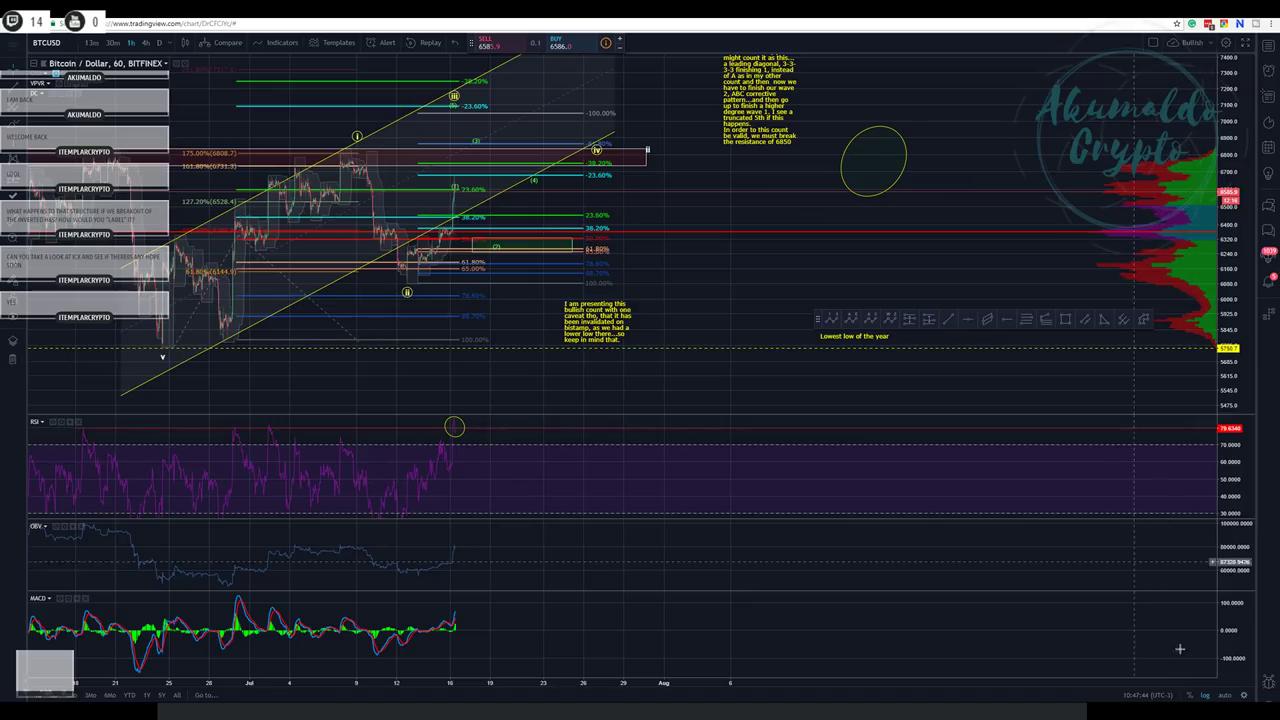
# - Switch to the Another EOS layout, enlarge the hourly EOS / Dollar chart, and examine its wave count and projected fifth wave
pyautogui.hotkey('ctrl', 'Tab')
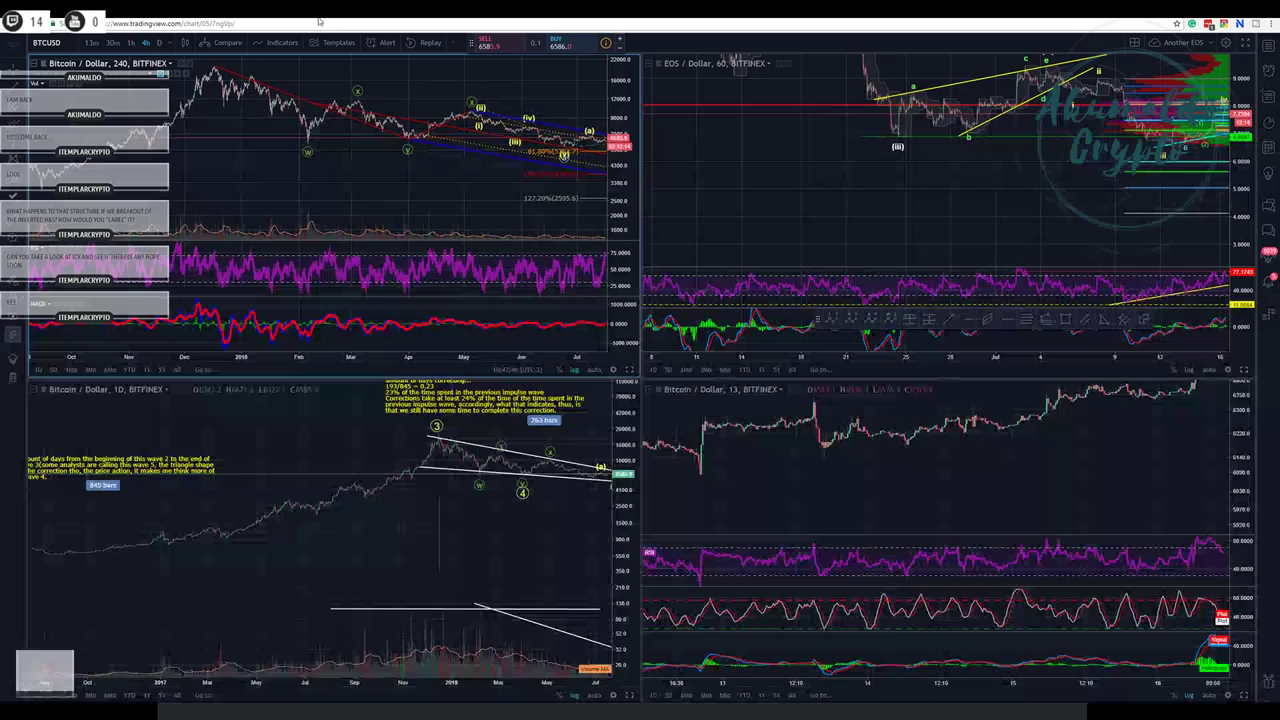
pyautogui.click(787, 207)
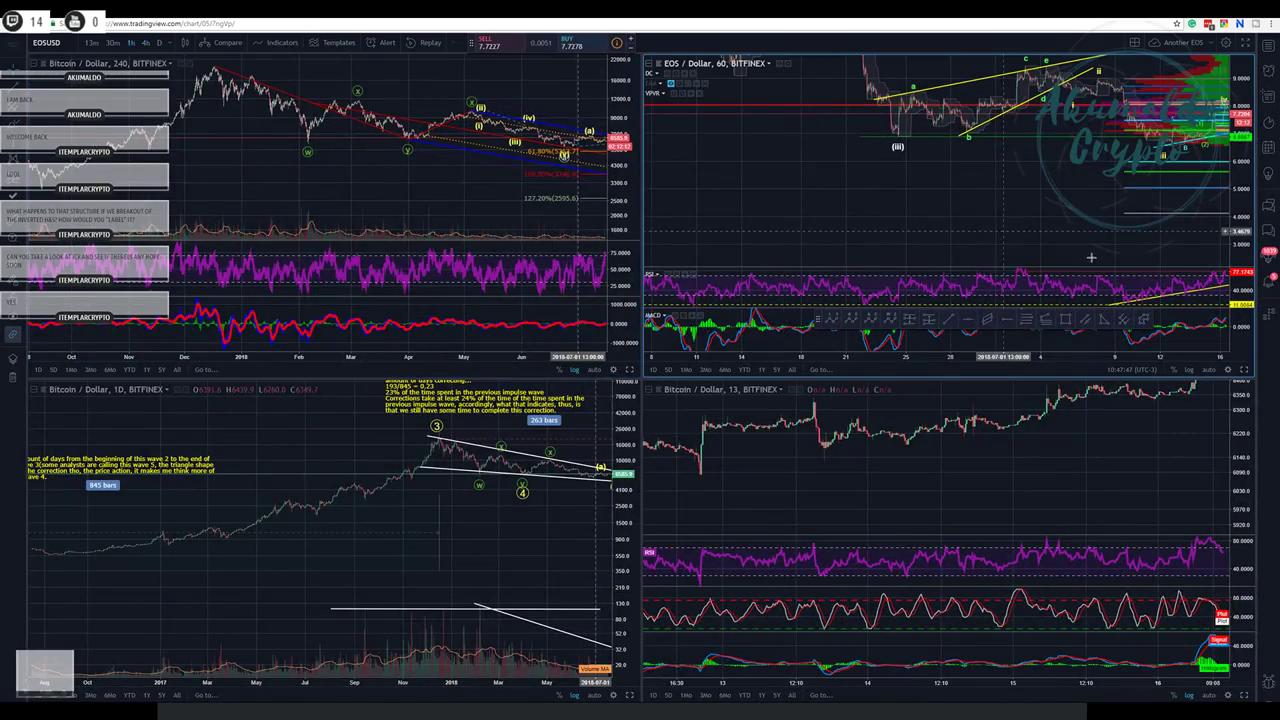
pyautogui.click(1245, 370)
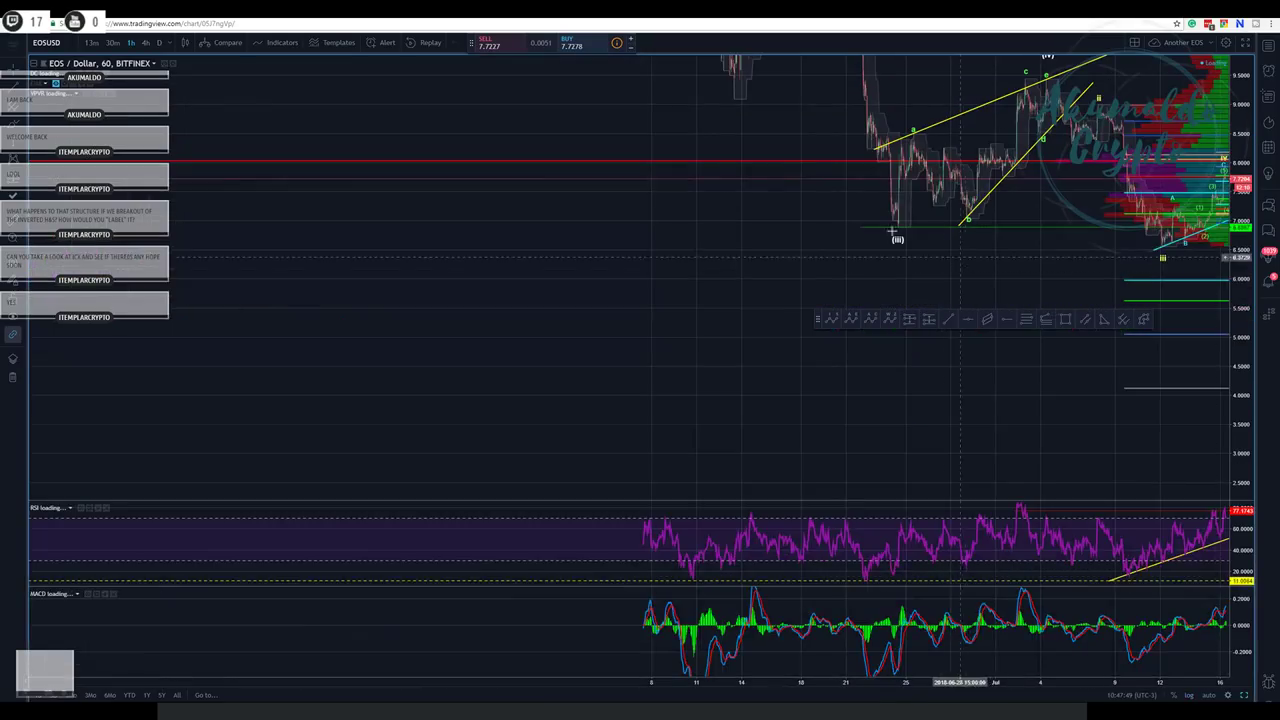
pyautogui.moveTo(831, 391); pyautogui.dragTo(215, 383)
pyautogui.moveTo(916, 404); pyautogui.dragTo(803, 466)
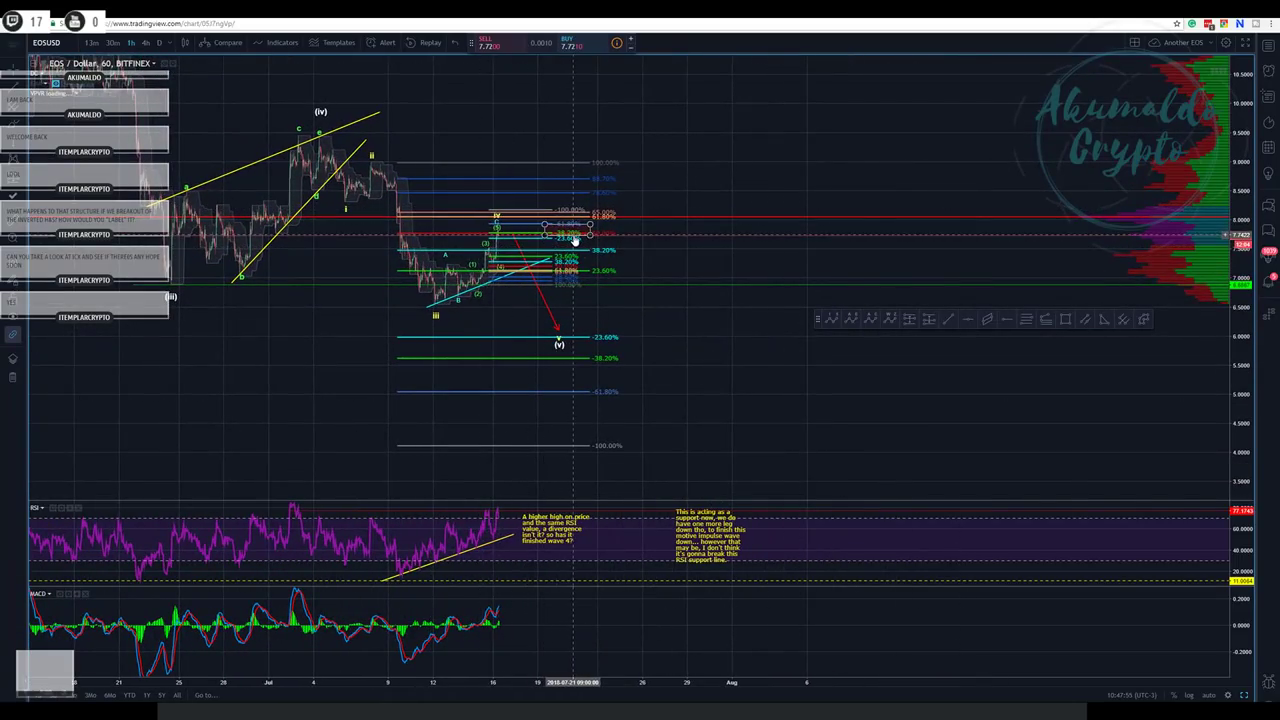
pyautogui.moveTo(710, 143); pyautogui.dragTo(740, 152)
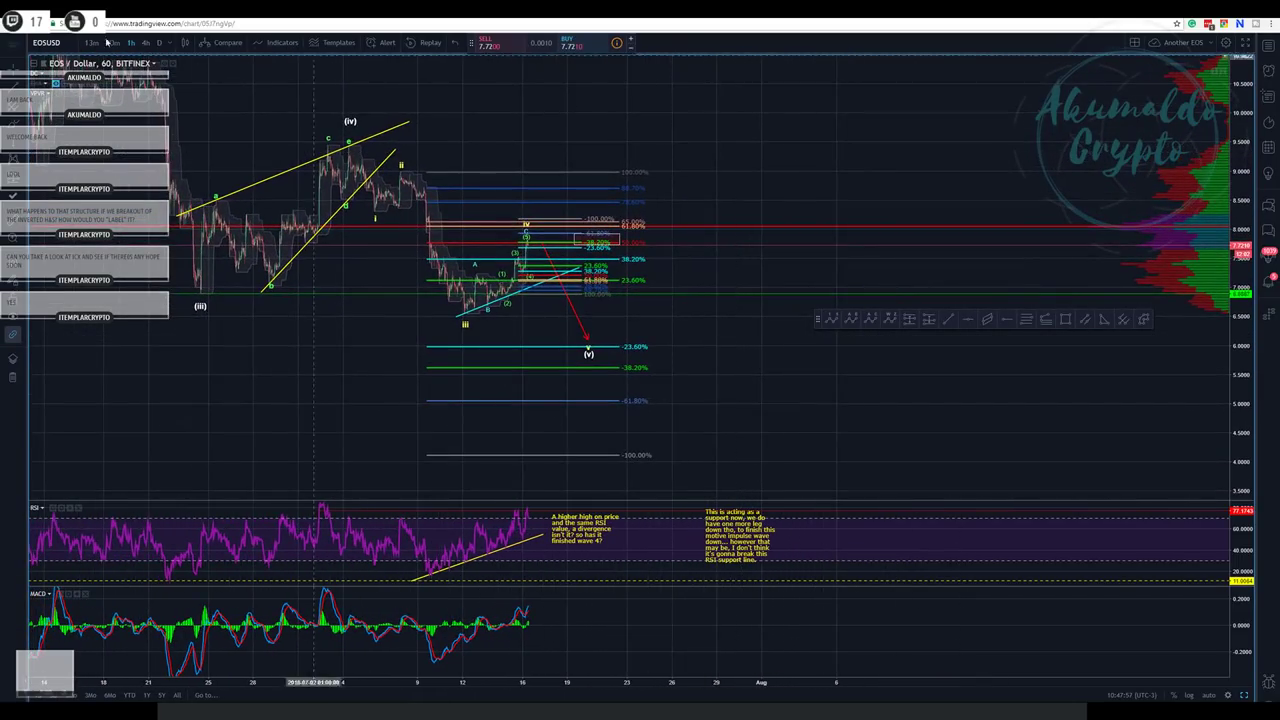
# - Change the chart's symbol from EOS / Dollar to ICON / Bitcoin (ICXBTC) on Binance
pyautogui.click(47, 42)
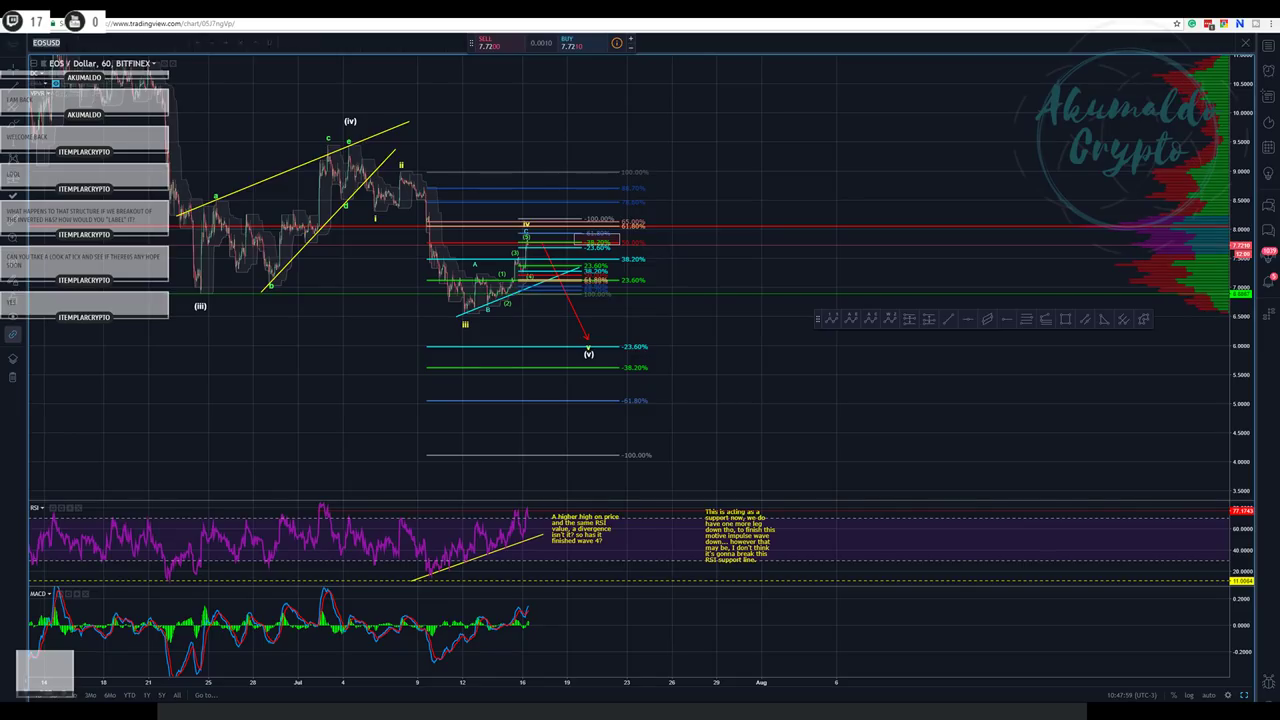
pyautogui.write('i')
pyautogui.write('ICZX')
pyautogui.press('BackSpace')
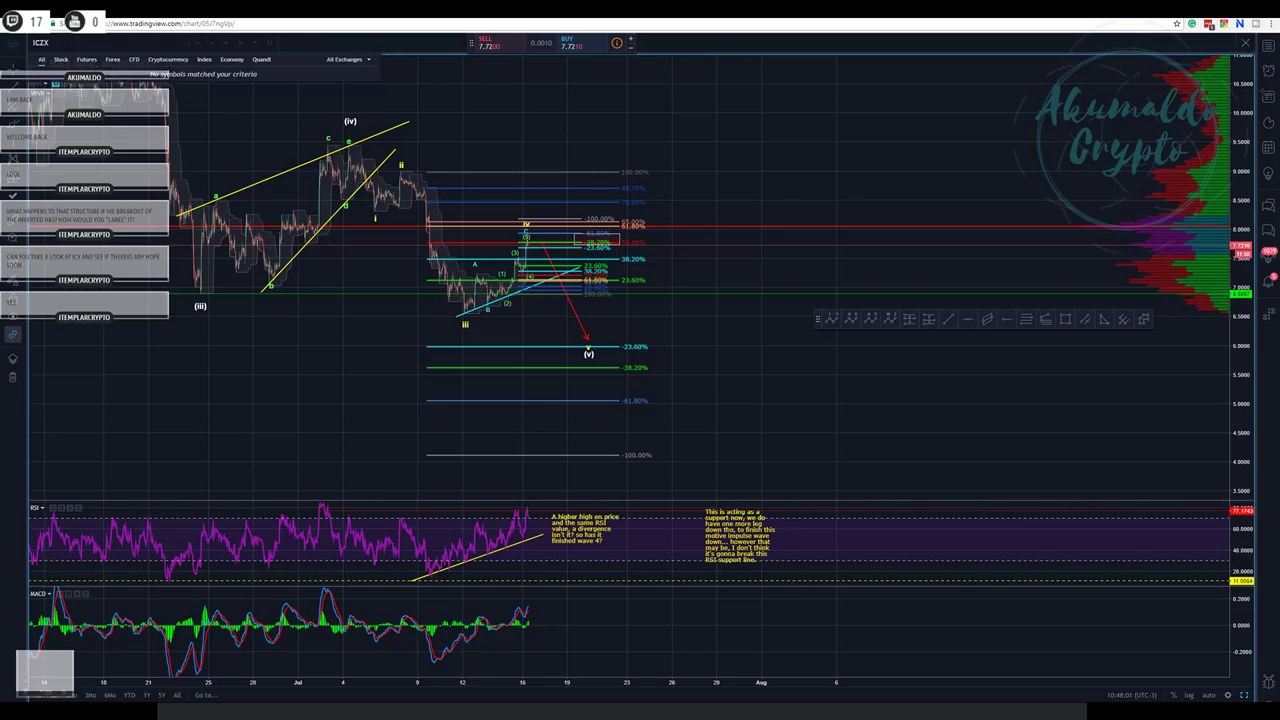
pyautogui.press('BackSpace')
pyautogui.write('X')
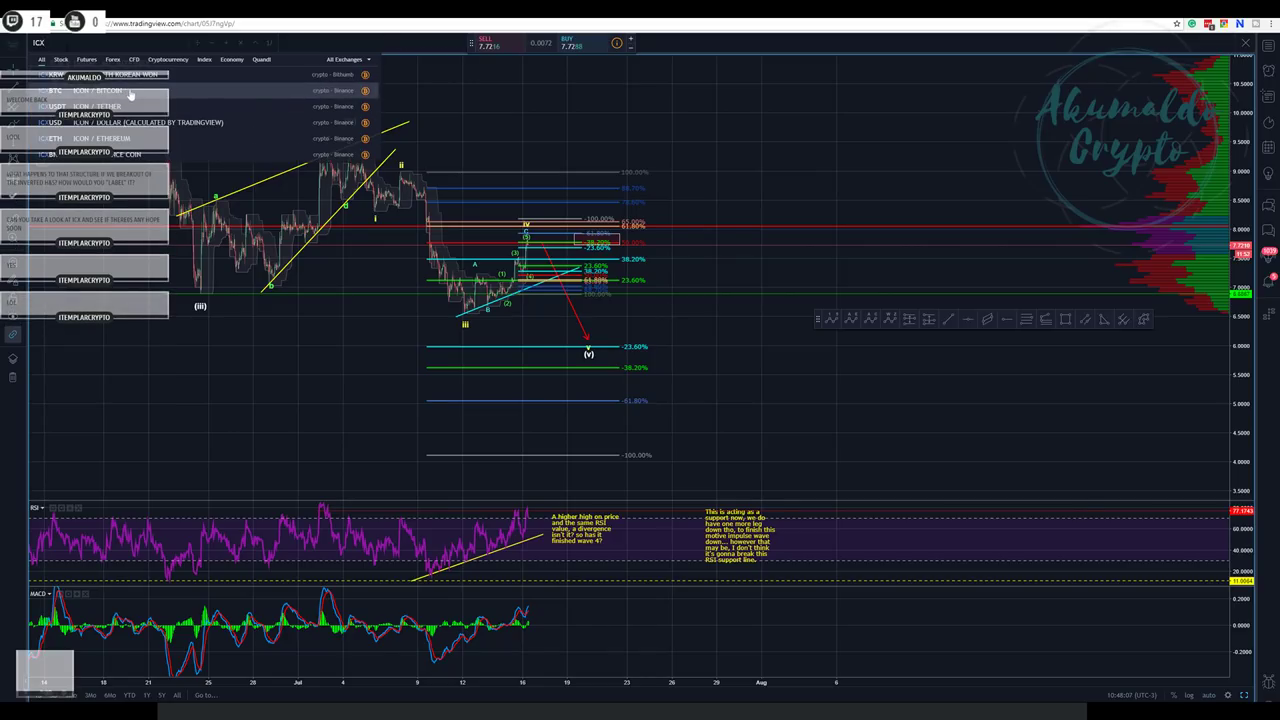
pyautogui.click(130, 91)
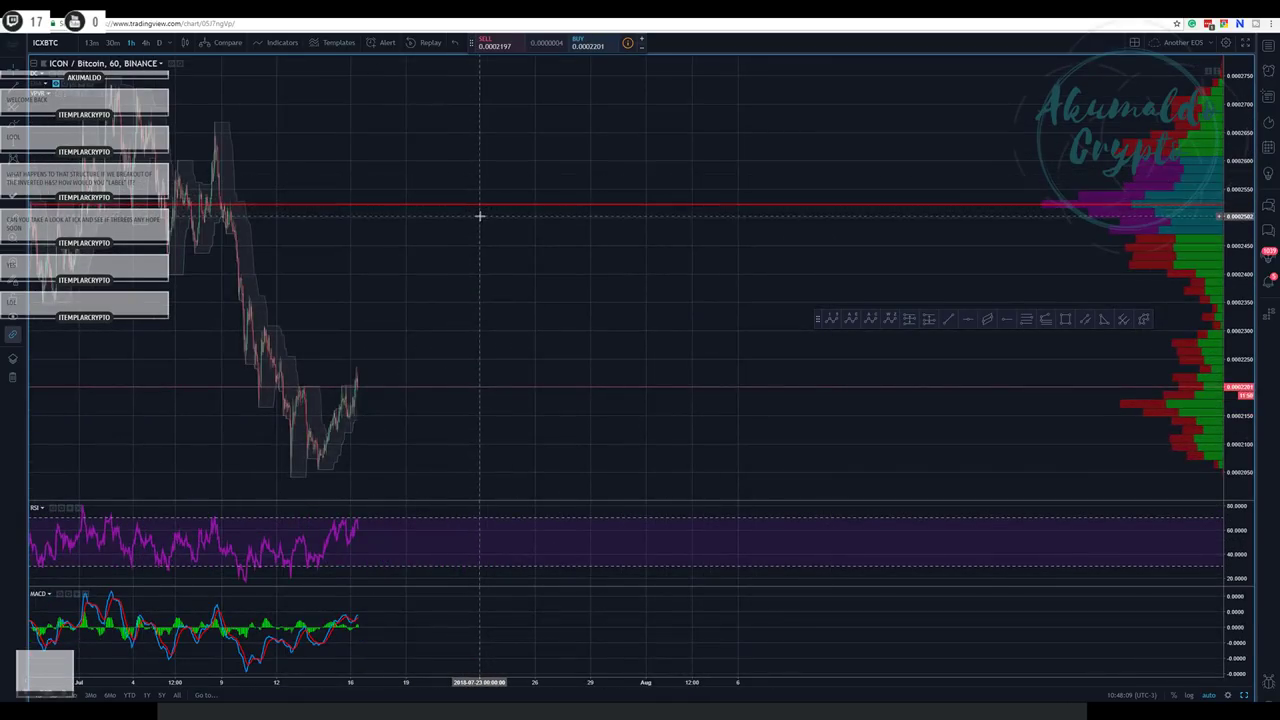
# - Examine the hourly ICON / Bitcoin decline from the recent candles back to February
pyautogui.scroll(-6, 479, 215)
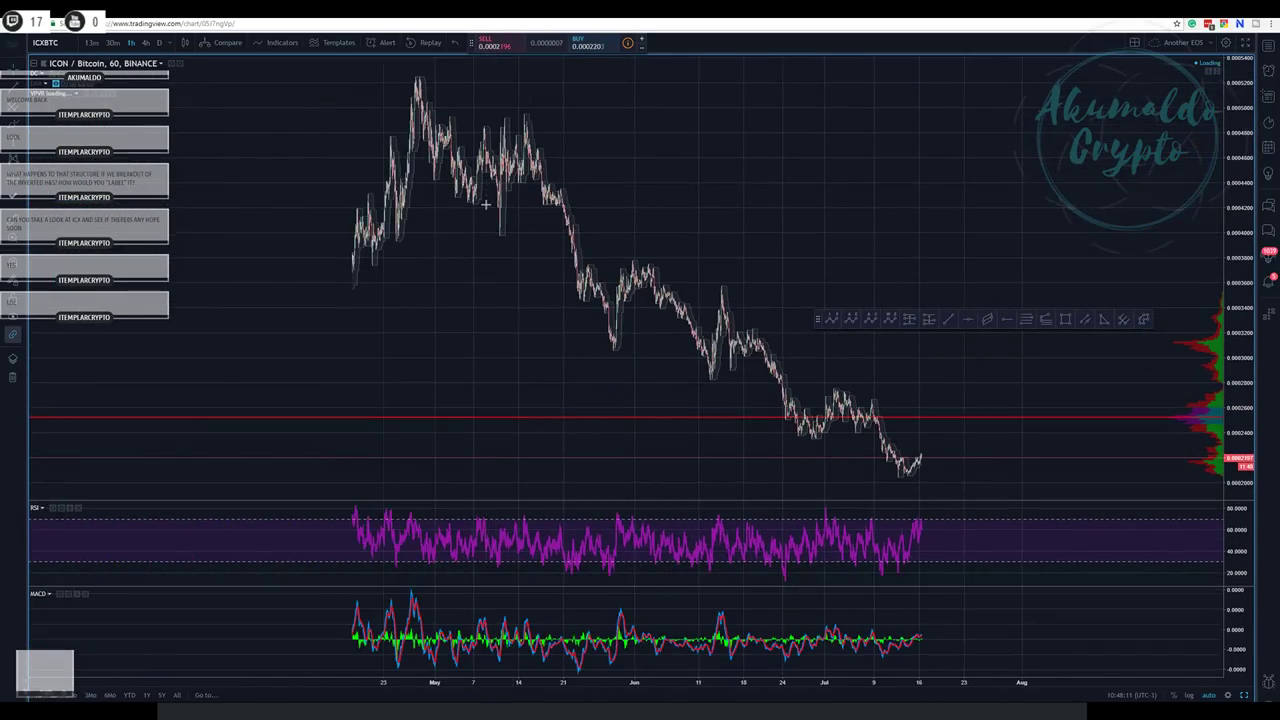
pyautogui.scroll(4, 485, 204)
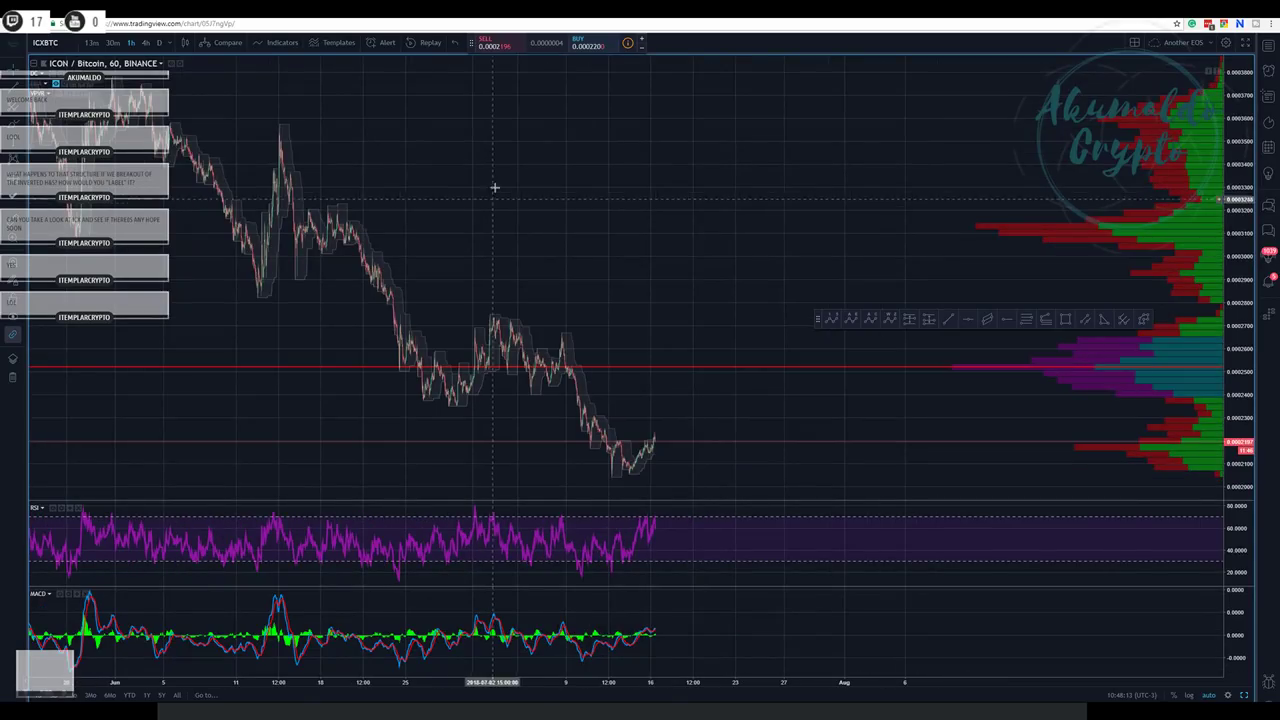
pyautogui.scroll(-4, 606, 177)
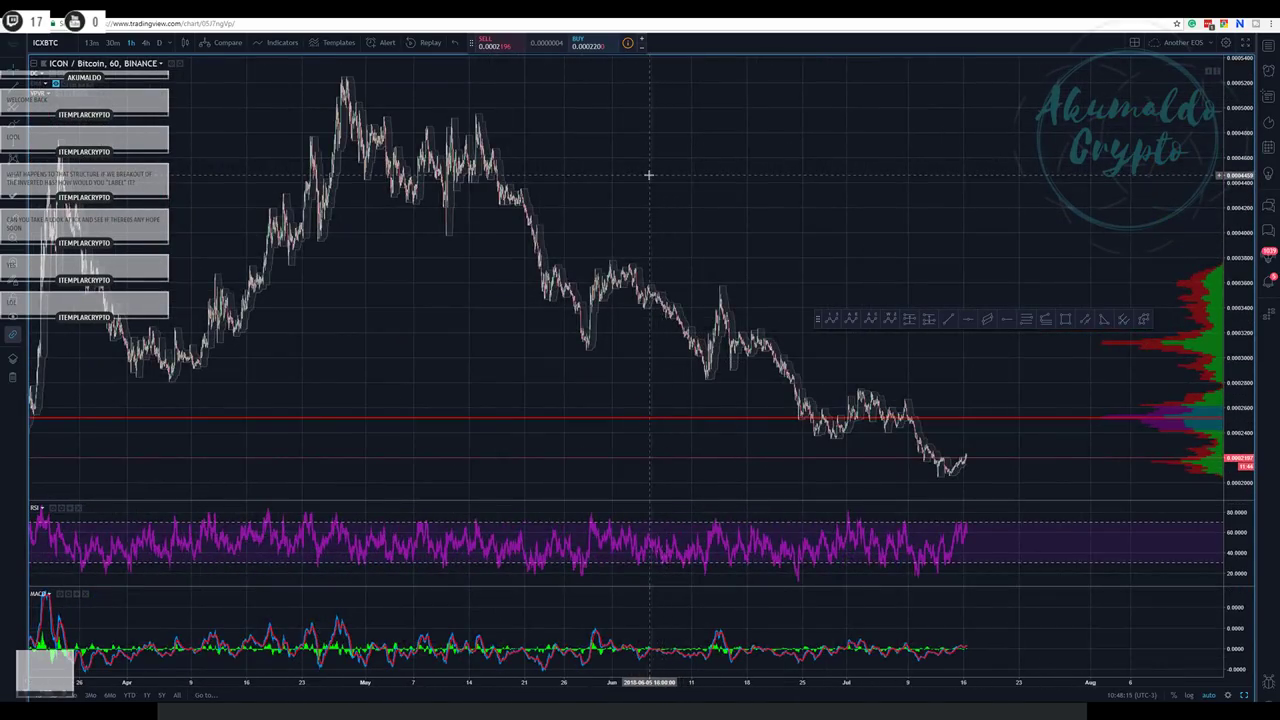
pyautogui.scroll(-4, 648, 175)
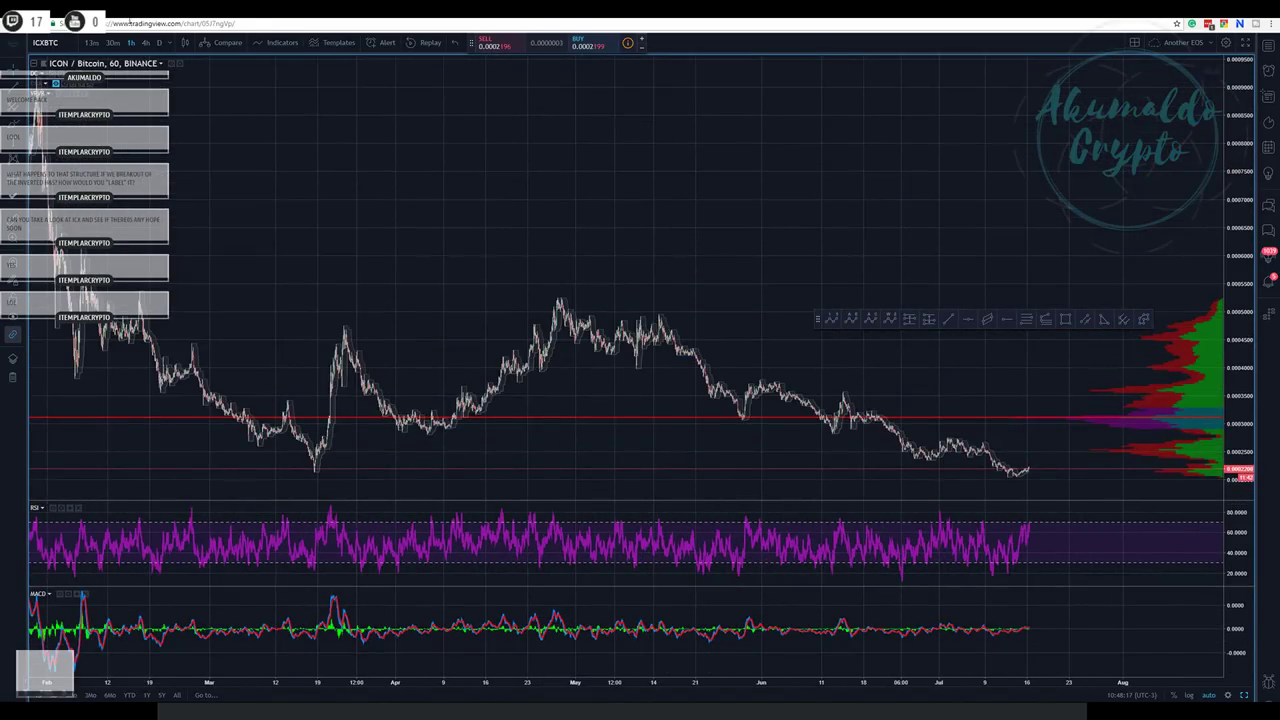
# - Switch ICON / Bitcoin to the daily timeframe and frame its complete price history
pyautogui.click(160, 43)
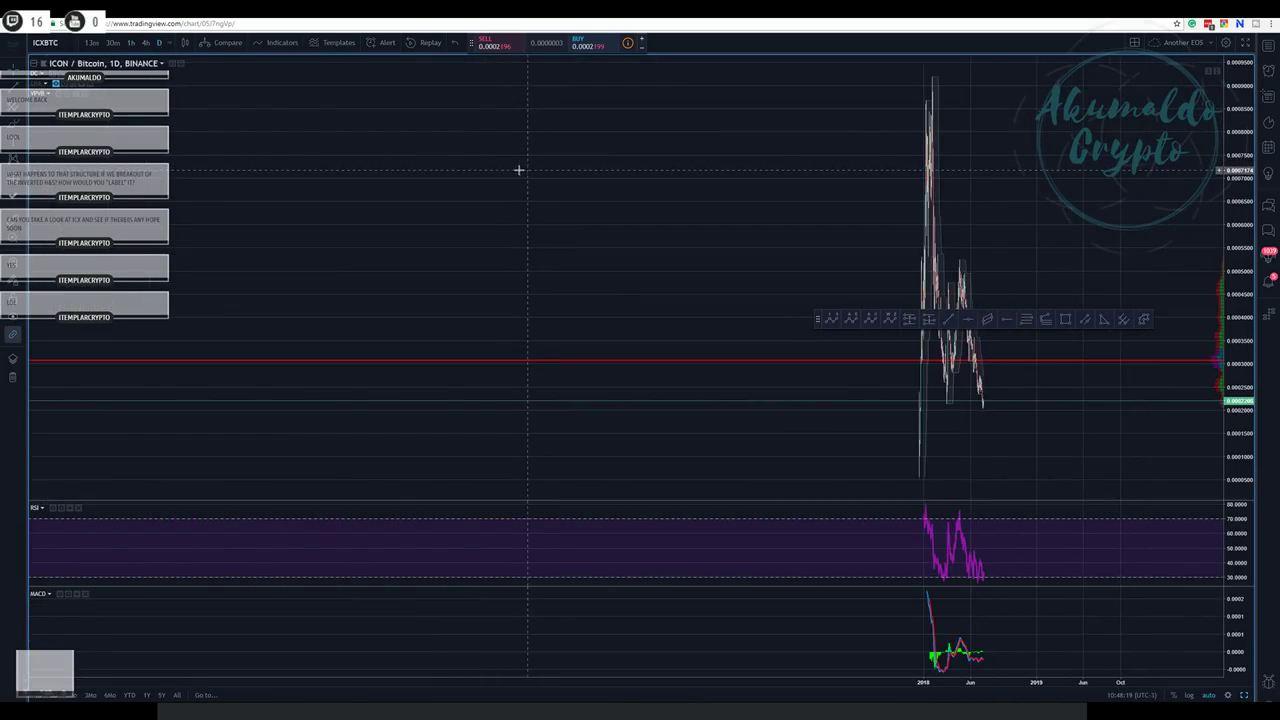
pyautogui.scroll(10, 484, 188)
pyautogui.scroll(-6, 457, 202)
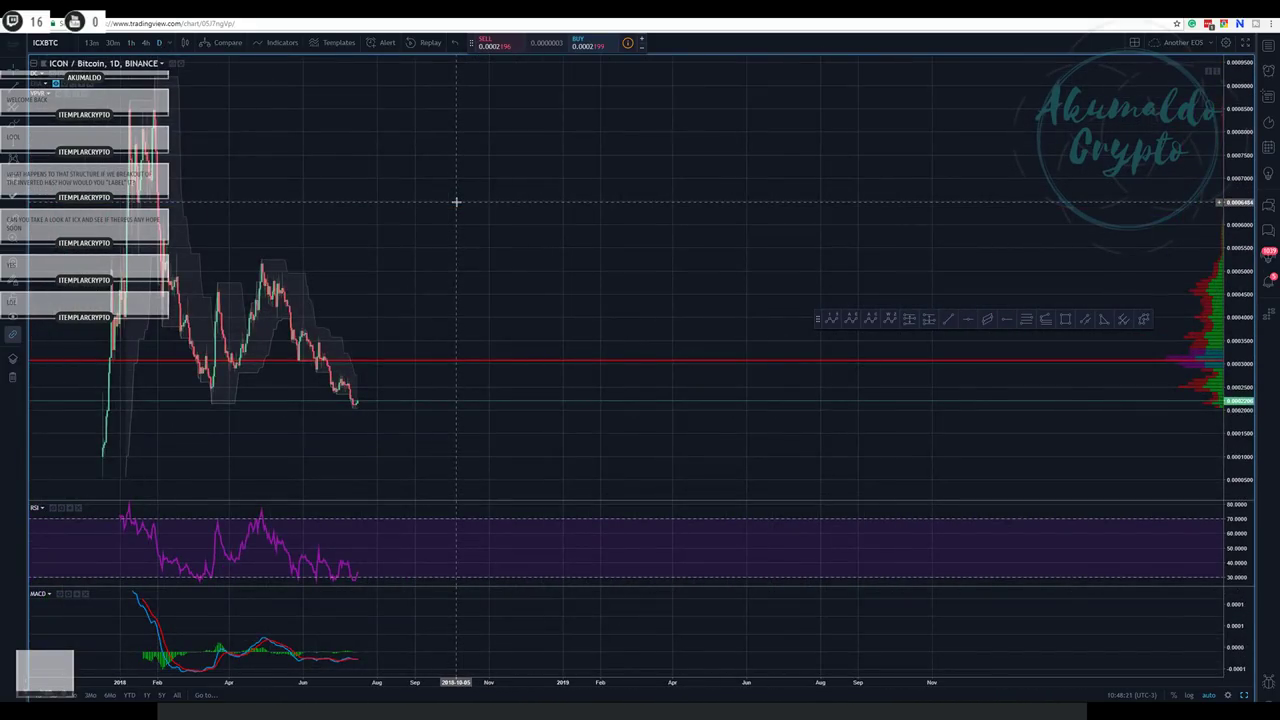
pyautogui.scroll(3, 456, 202)
pyautogui.moveTo(478, 160); pyautogui.dragTo(627, 145)
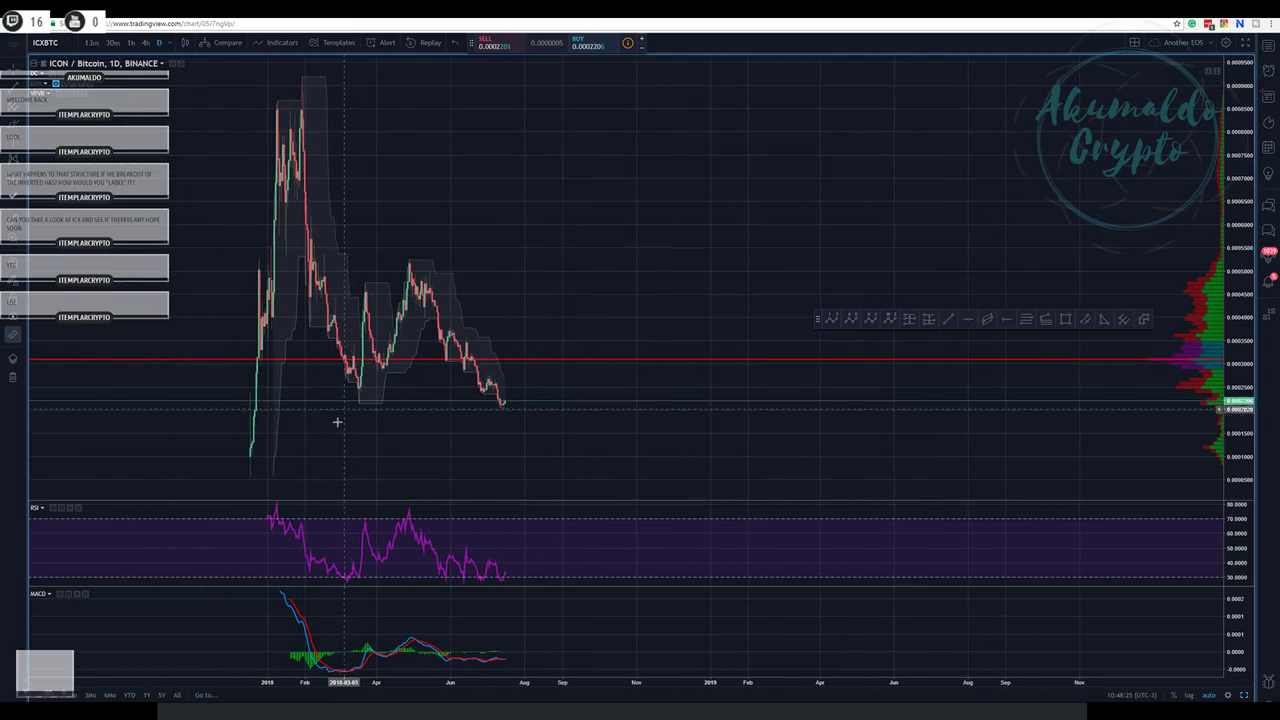
# - Examine the daily ICON / Bitcoin swings from the early-2018 peaks through the spring rebound to the July low
pyautogui.hscroll(3, 336, 410)
pyautogui.hscroll(-3, 328, 410)
pyautogui.hscroll(3, 319, 407)
pyautogui.hscroll(-5, 457, 240)
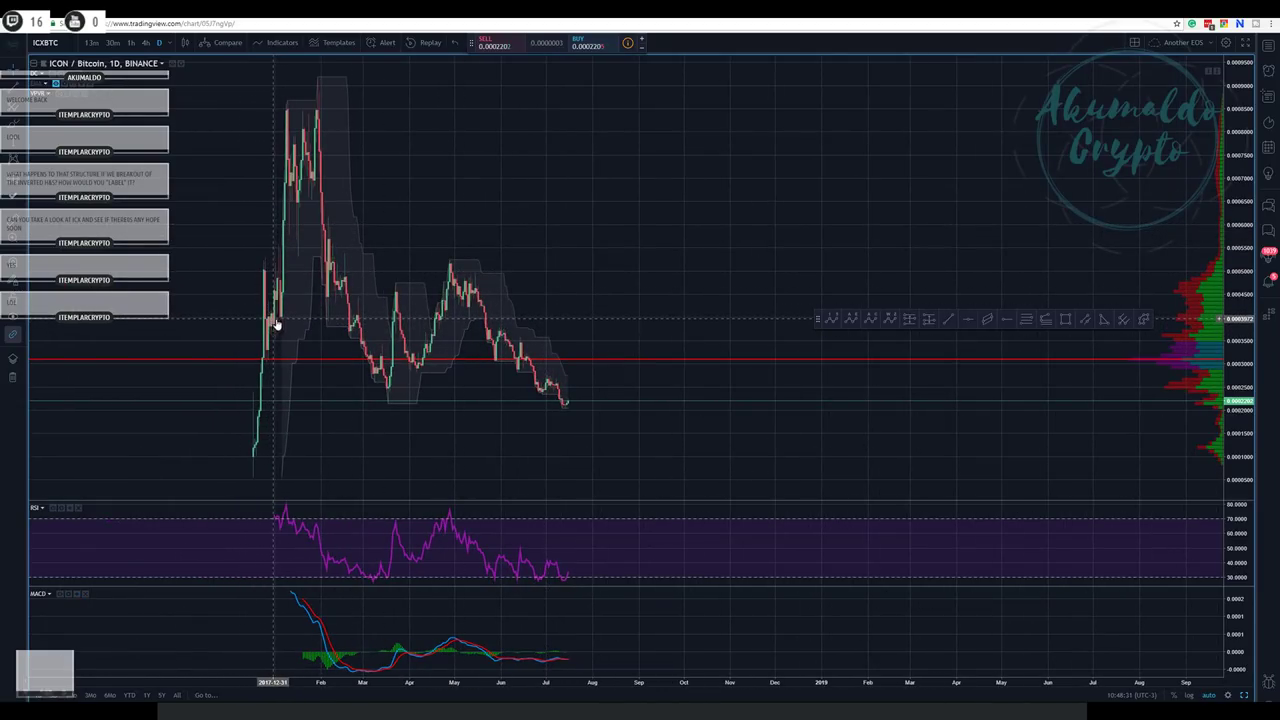
pyautogui.scroll(2, 305, 316)
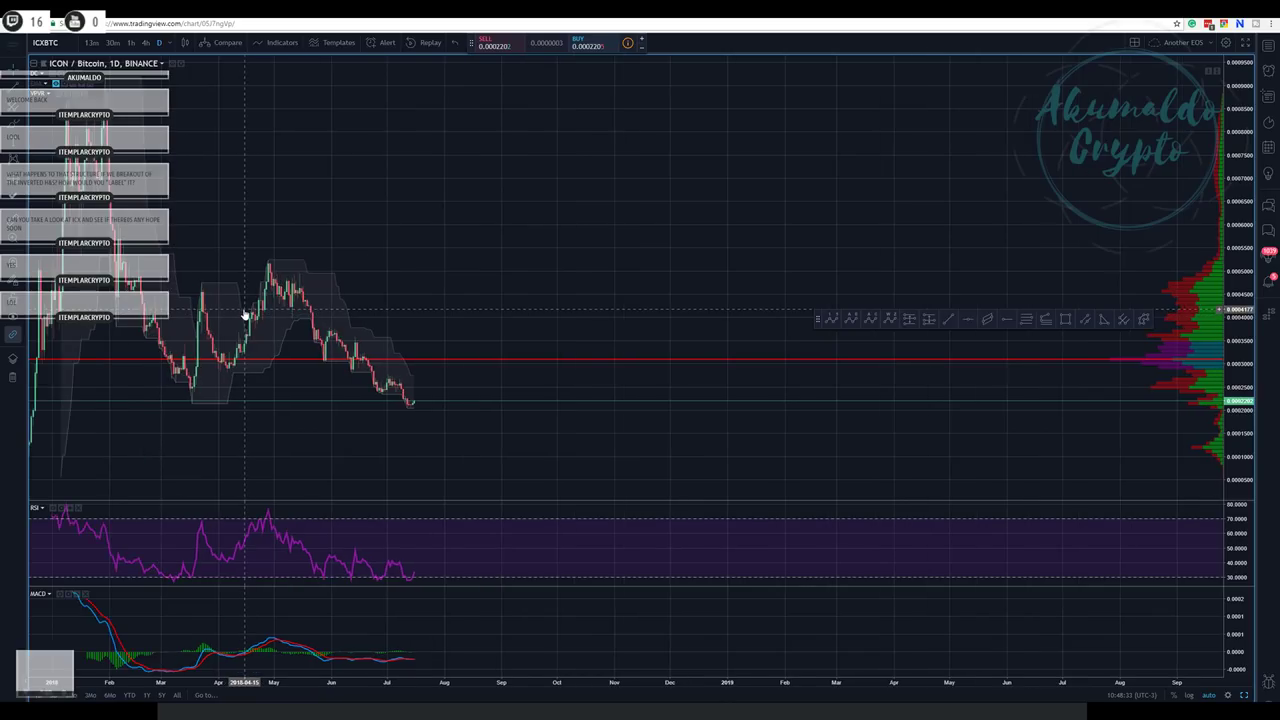
pyautogui.scroll(-2, 246, 314)
pyautogui.moveTo(571, 206); pyautogui.dragTo(434, 191)
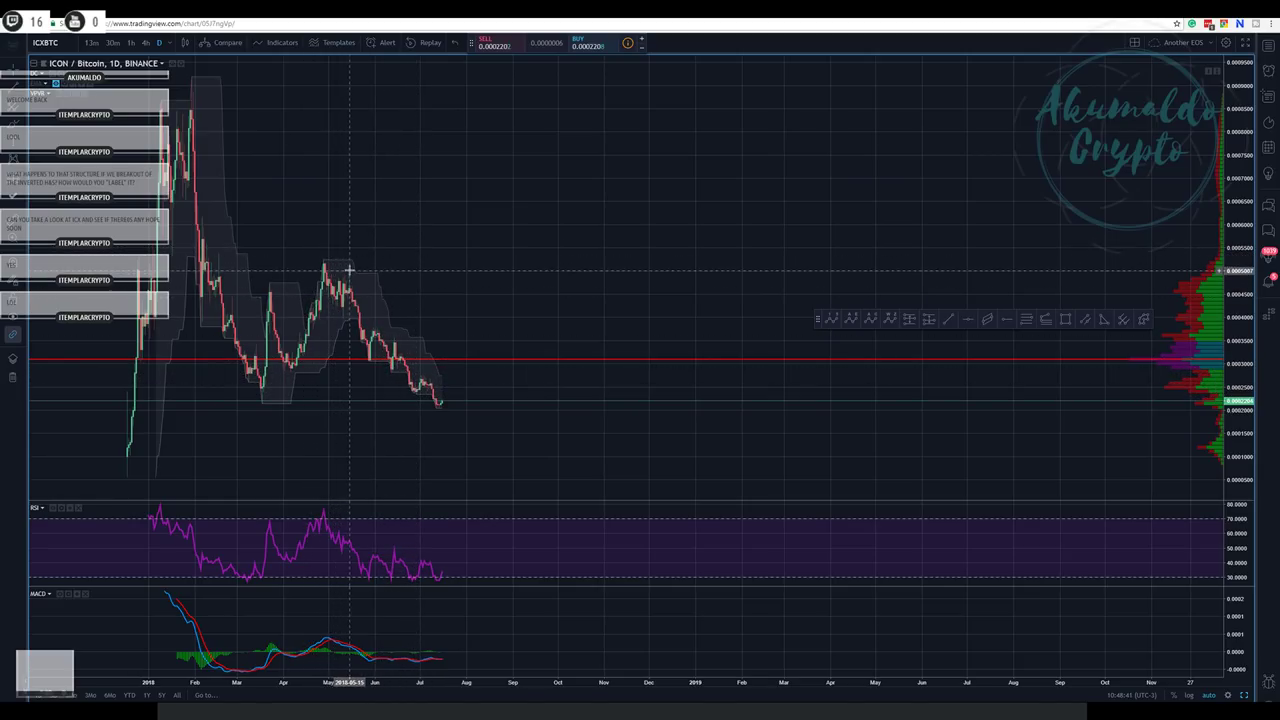
pyautogui.scroll(3, 313, 218)
pyautogui.moveTo(313, 218); pyautogui.dragTo(646, 249)
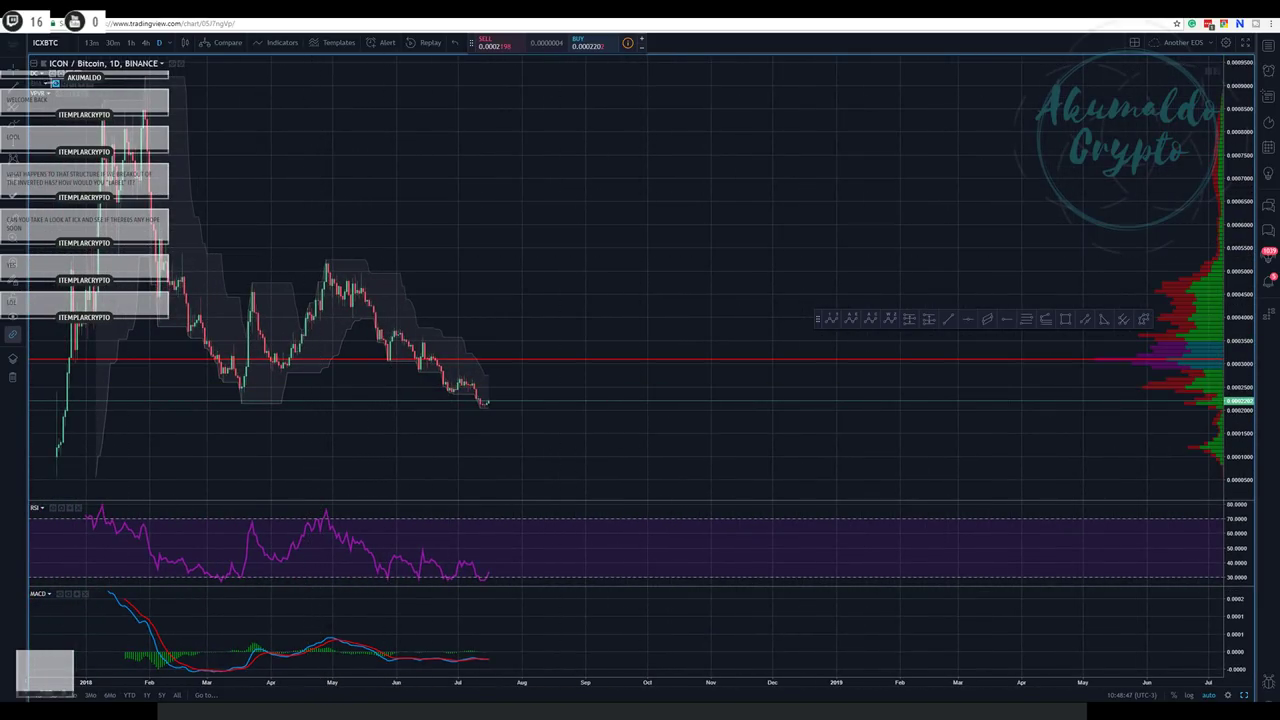
# - Show the EMA lines and examine the latest ICON / Bitcoin candles against them on the 4-hour timeframe
pyautogui.click(57, 85)
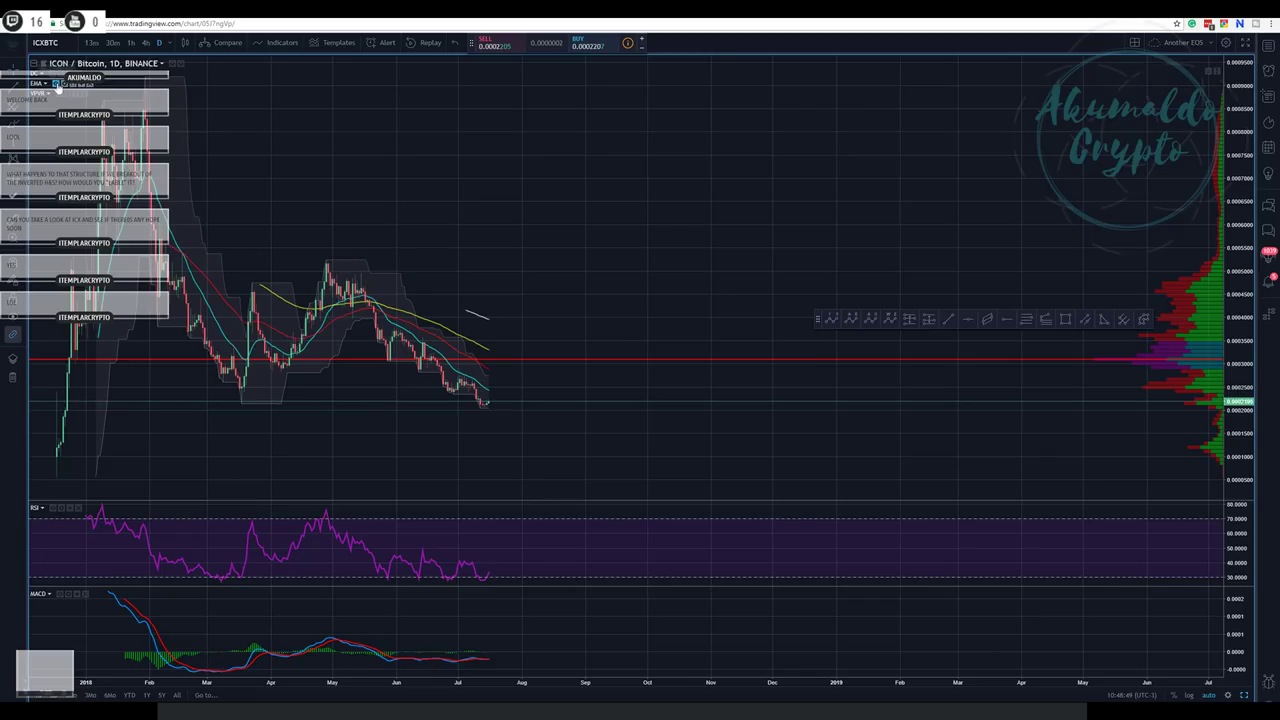
pyautogui.click(145, 43)
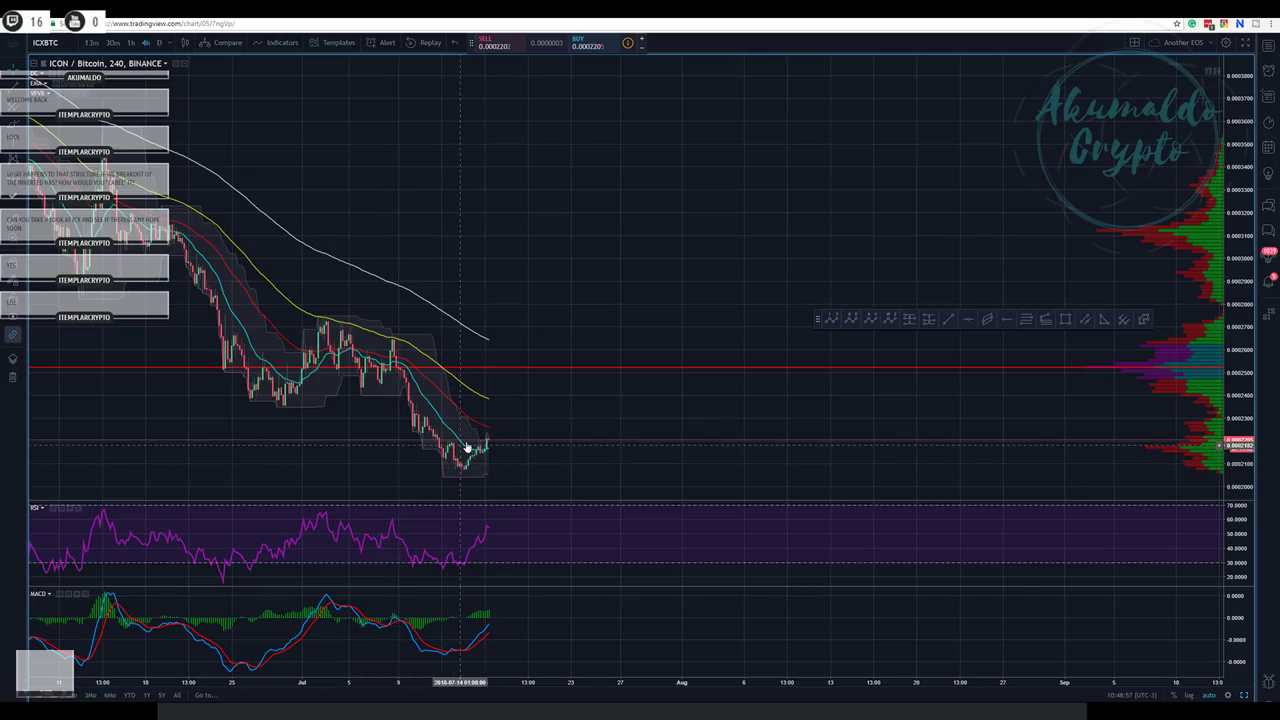
pyautogui.scroll(1, 483, 451)
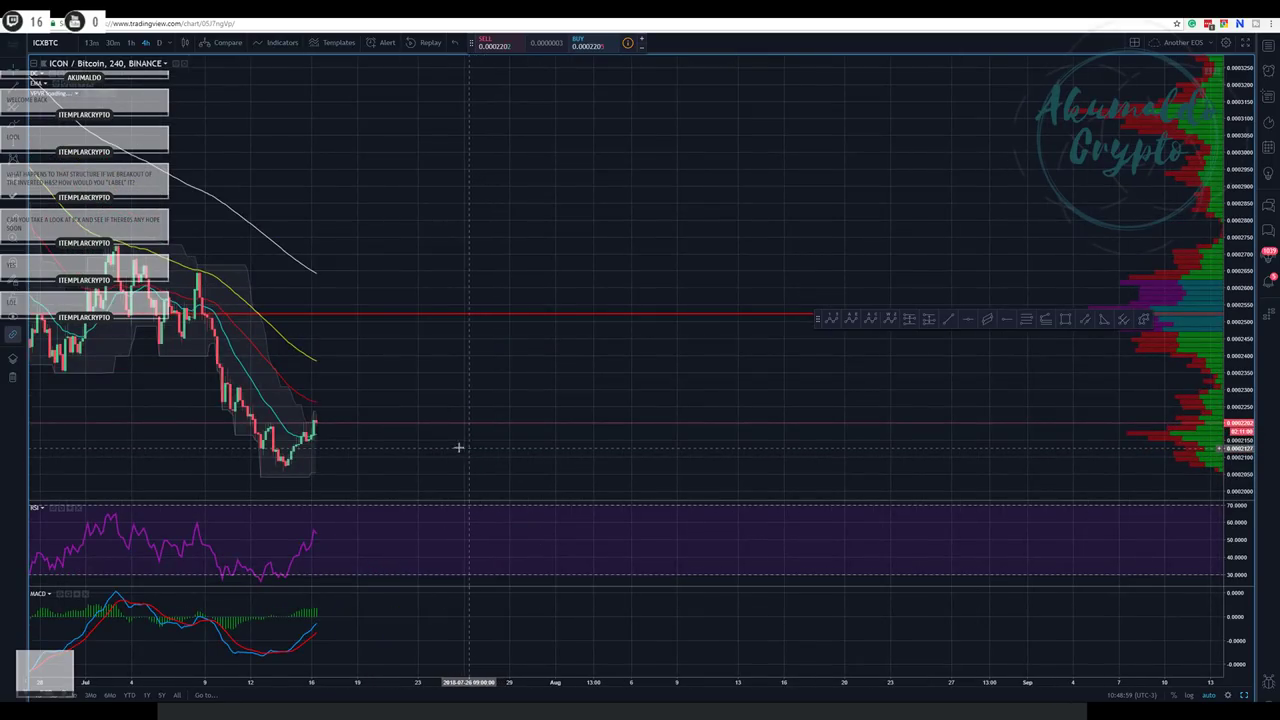
pyautogui.moveTo(407, 453); pyautogui.dragTo(546, 434)
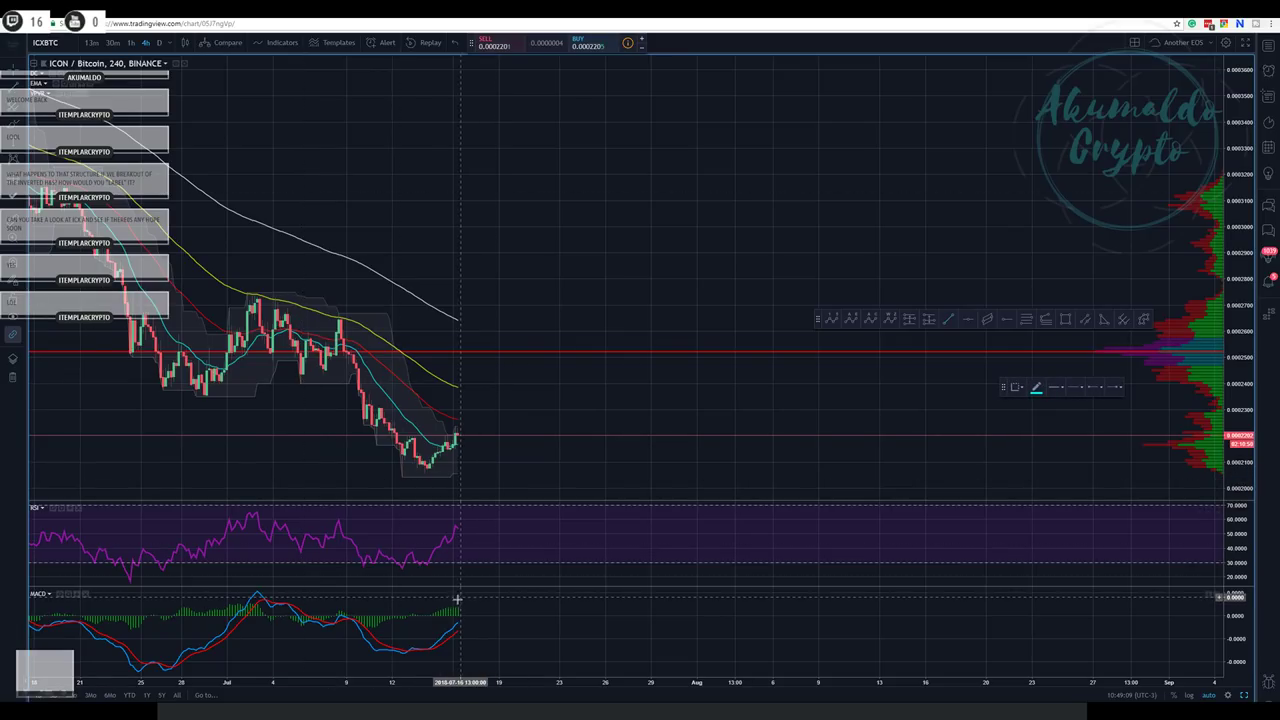
# - Draw a short descending trend line above the latest MACD histogram bars, from about 15 to 20 July
pyautogui.click(526, 622)
pyautogui.moveTo(456, 608); pyautogui.dragTo(446, 602)
pyautogui.moveTo(526, 622); pyautogui.dragTo(512, 618)
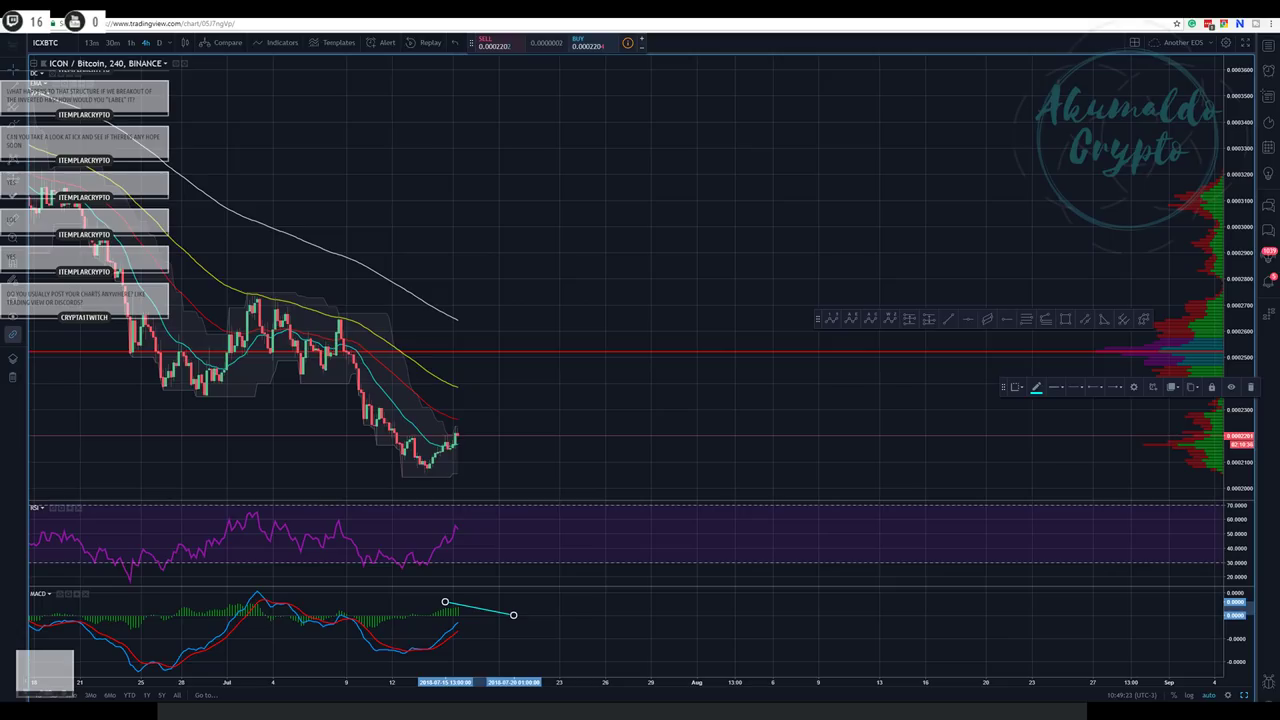
# - Switch to the Twitter profile and copy its address and YouTube website link, leaving the profile details unedited
pyautogui.hotkey('ctrl', 'Tab')
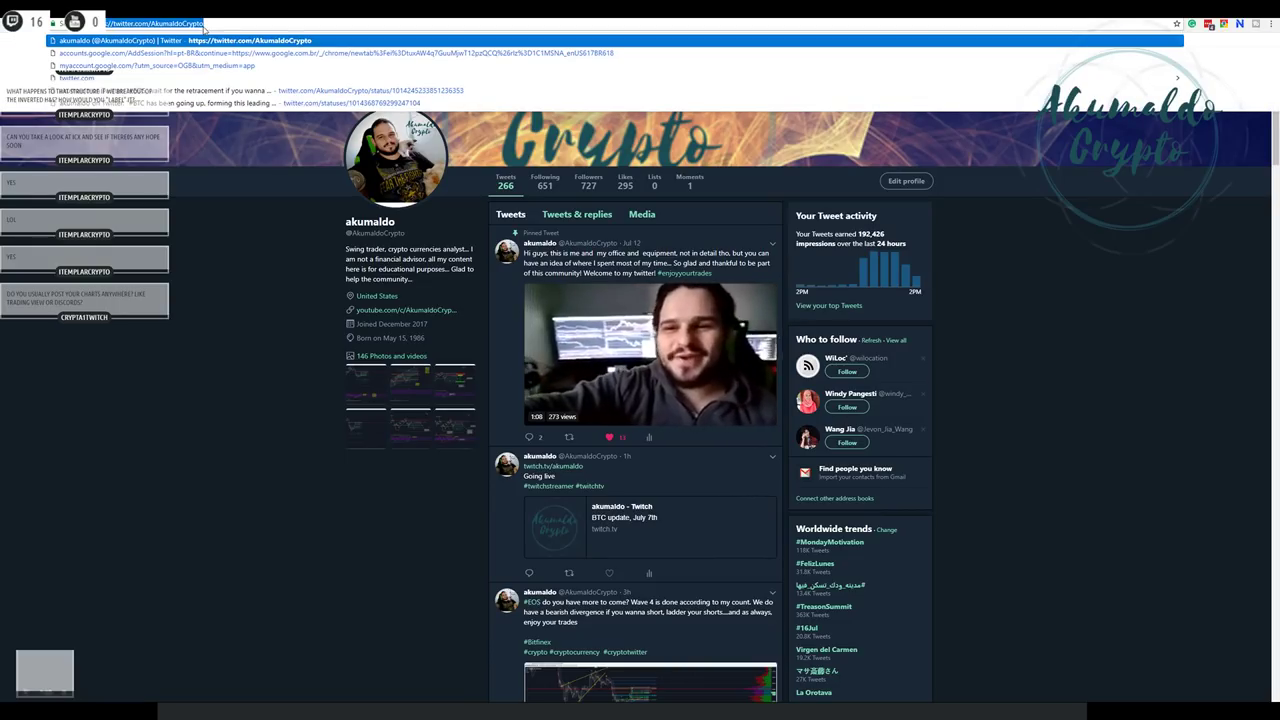
pyautogui.press('Escape')
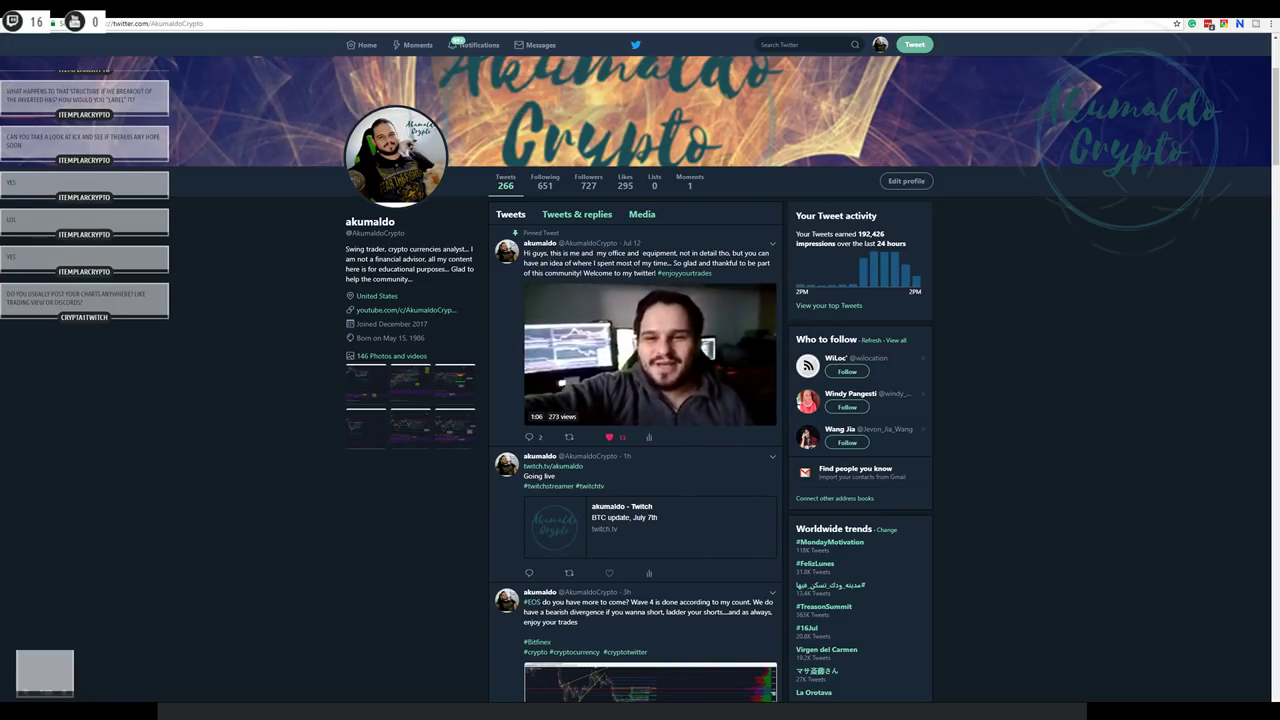
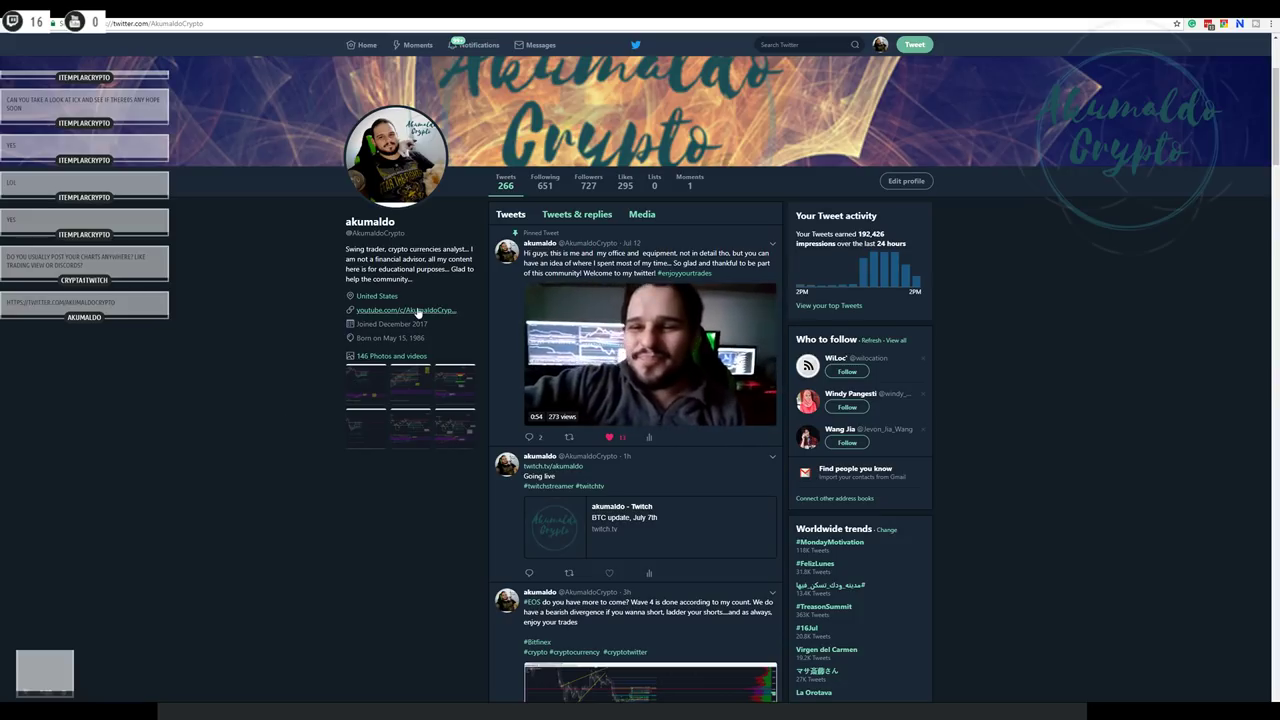
pyautogui.click(898, 182)
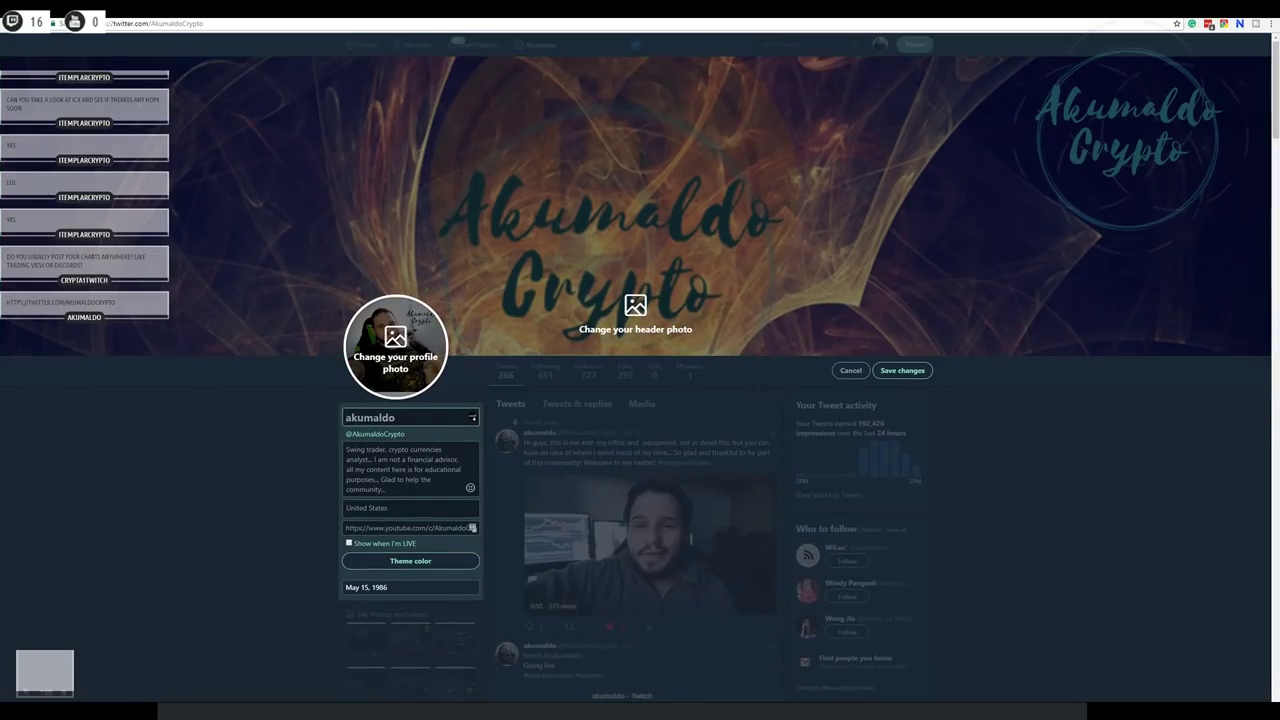
pyautogui.doubleClick(398, 527)
pyautogui.hotkey('ctrl', 'a')
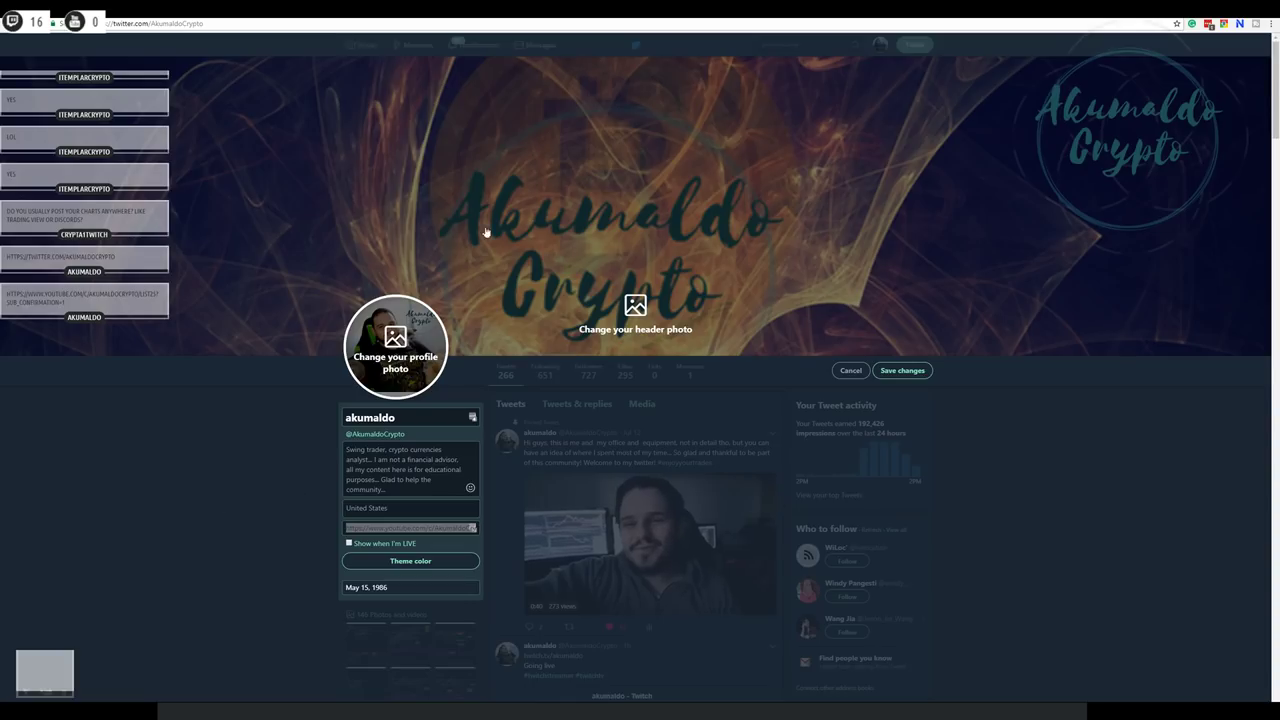
pyautogui.click(852, 374)
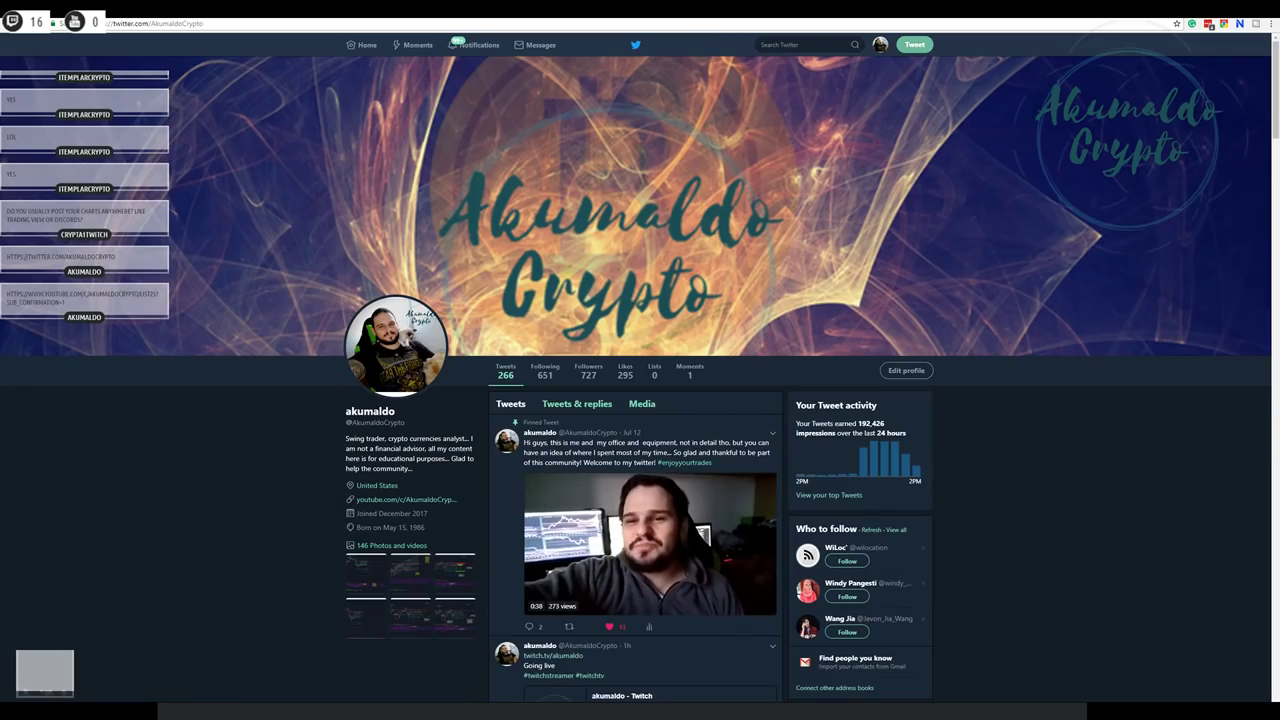
# - Return to the ICON / Bitcoin chart and examine the 4-hour decline from the late-April peak to the July low
pyautogui.click(352, 10)
pyautogui.moveTo(552, 232); pyautogui.dragTo(599, 185)
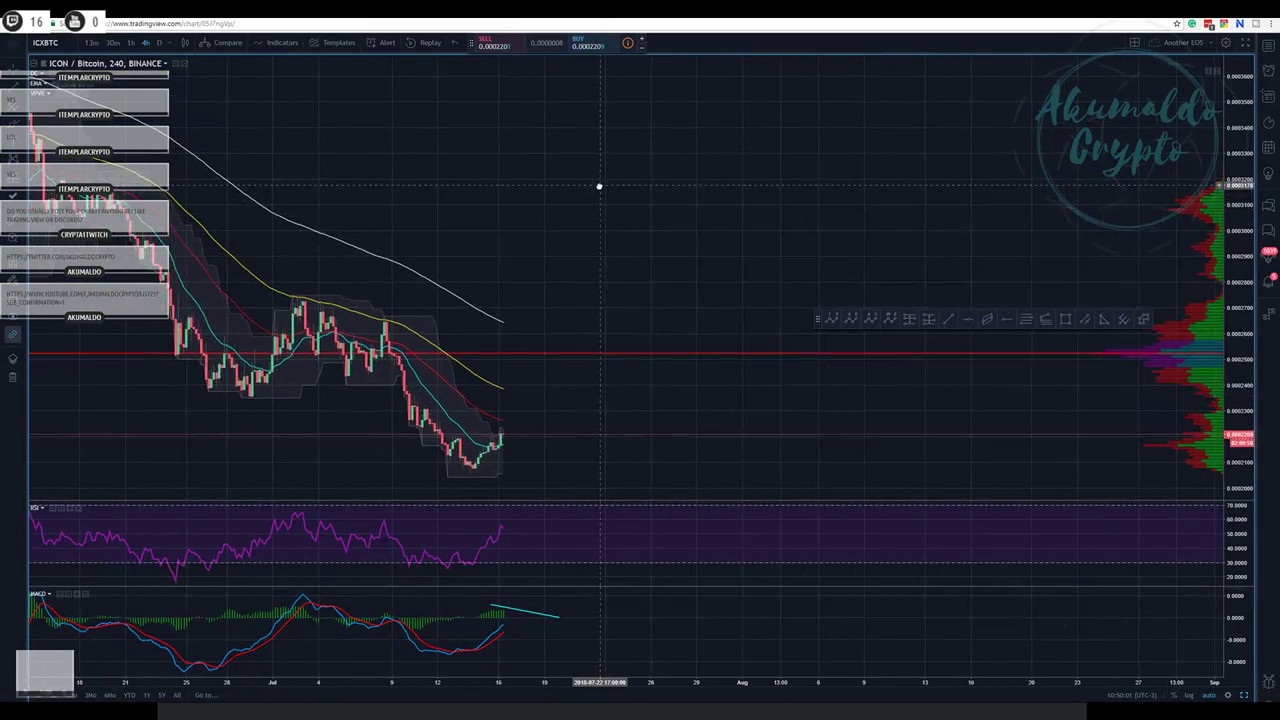
pyautogui.scroll(-1, 586, 297)
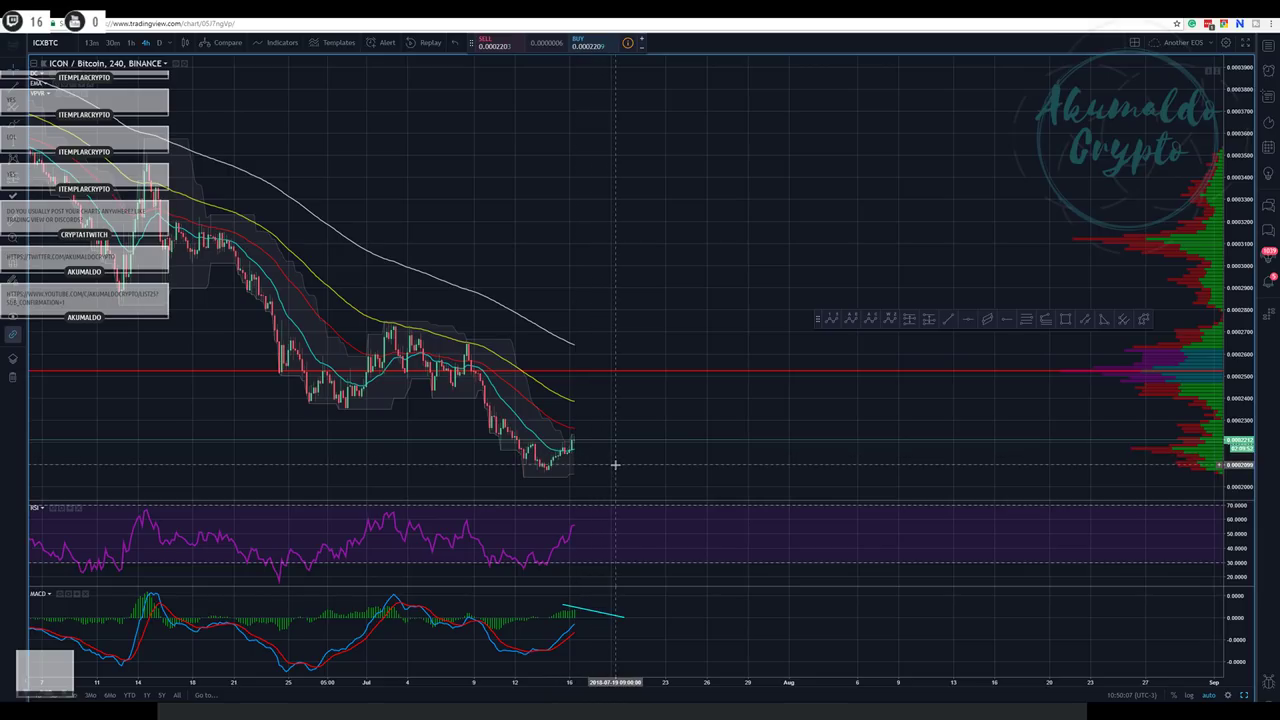
pyautogui.moveTo(614, 463); pyautogui.dragTo(585, 458)
pyautogui.scroll(-4, 586, 452)
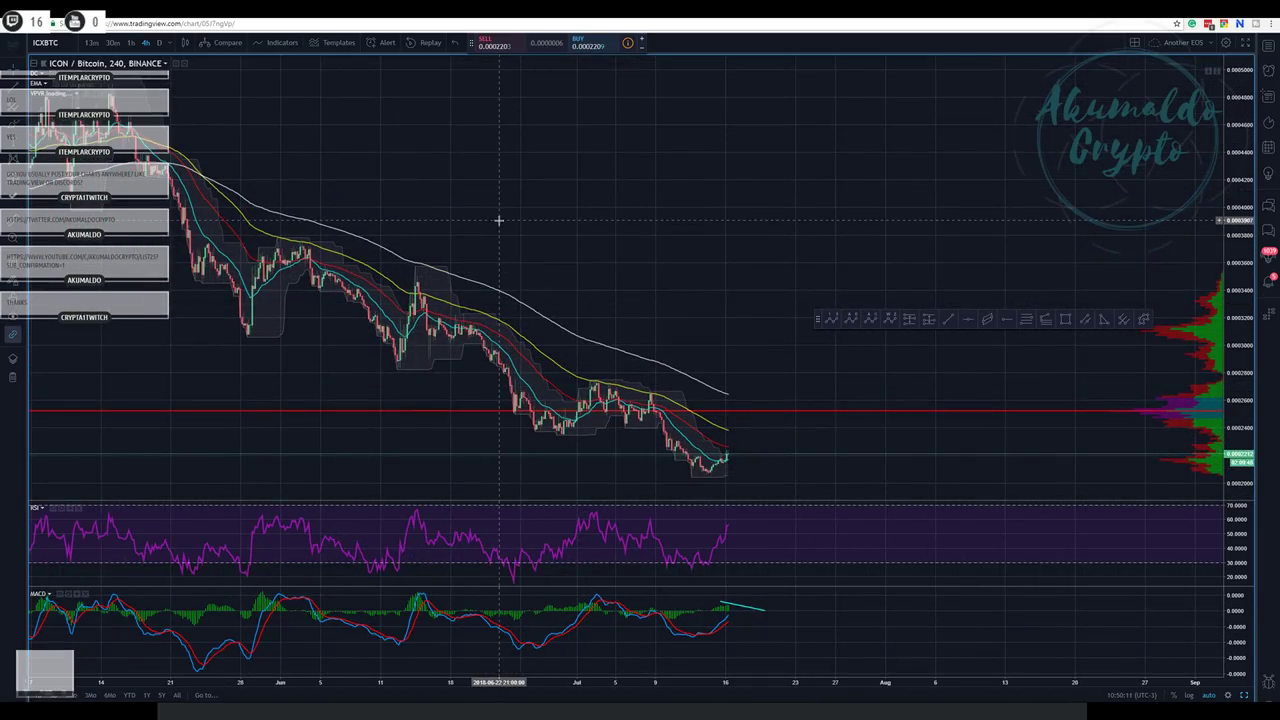
pyautogui.scroll(5, 498, 219)
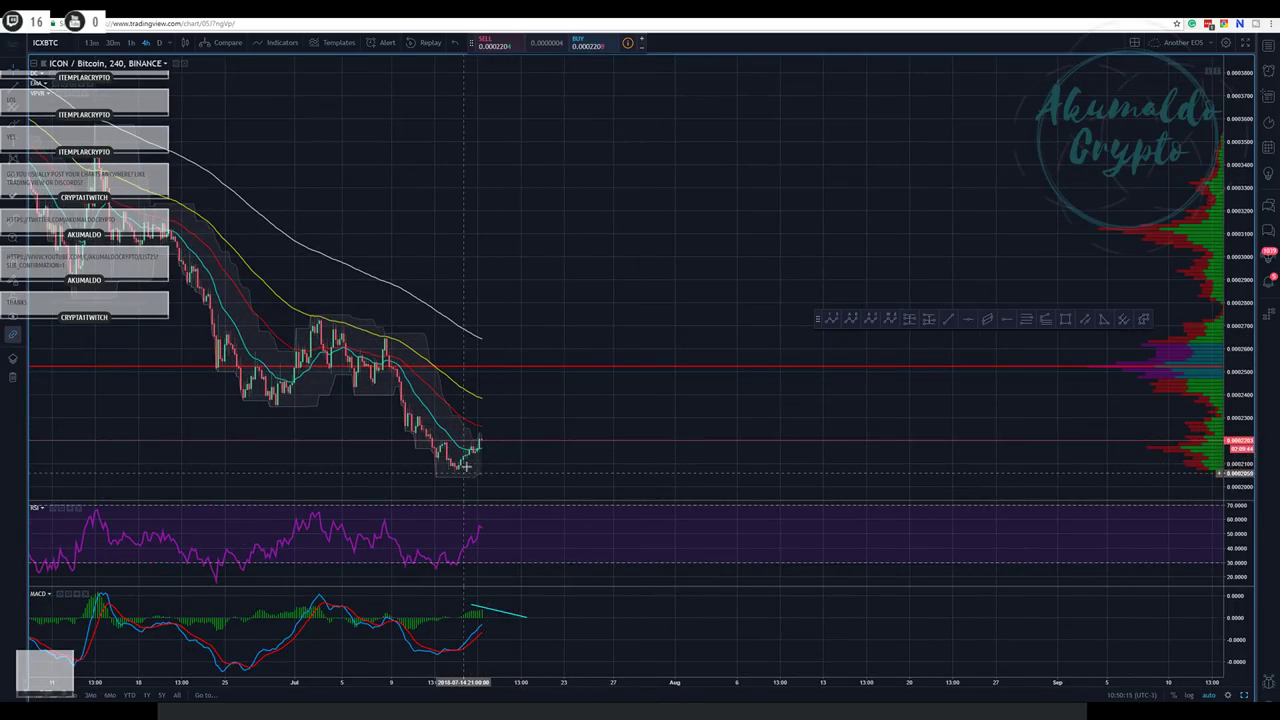
pyautogui.scroll(-5, 565, 243)
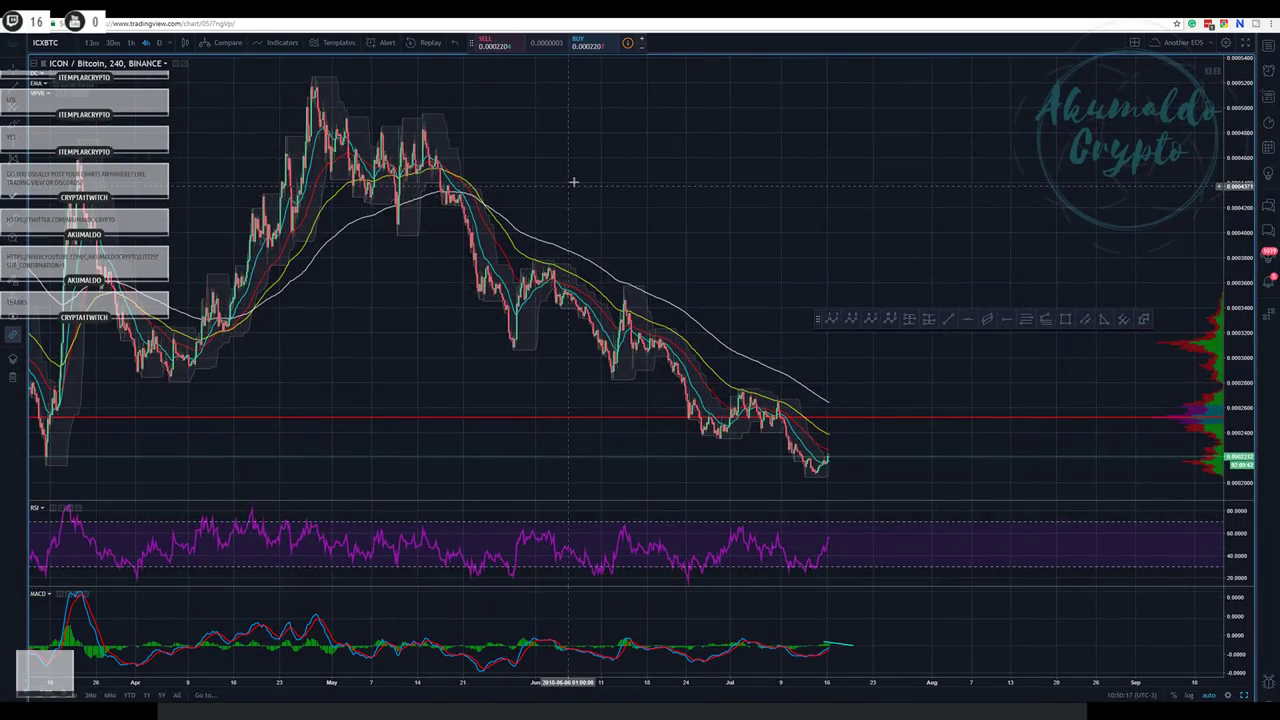
pyautogui.moveTo(386, 137); pyautogui.dragTo(571, 126)
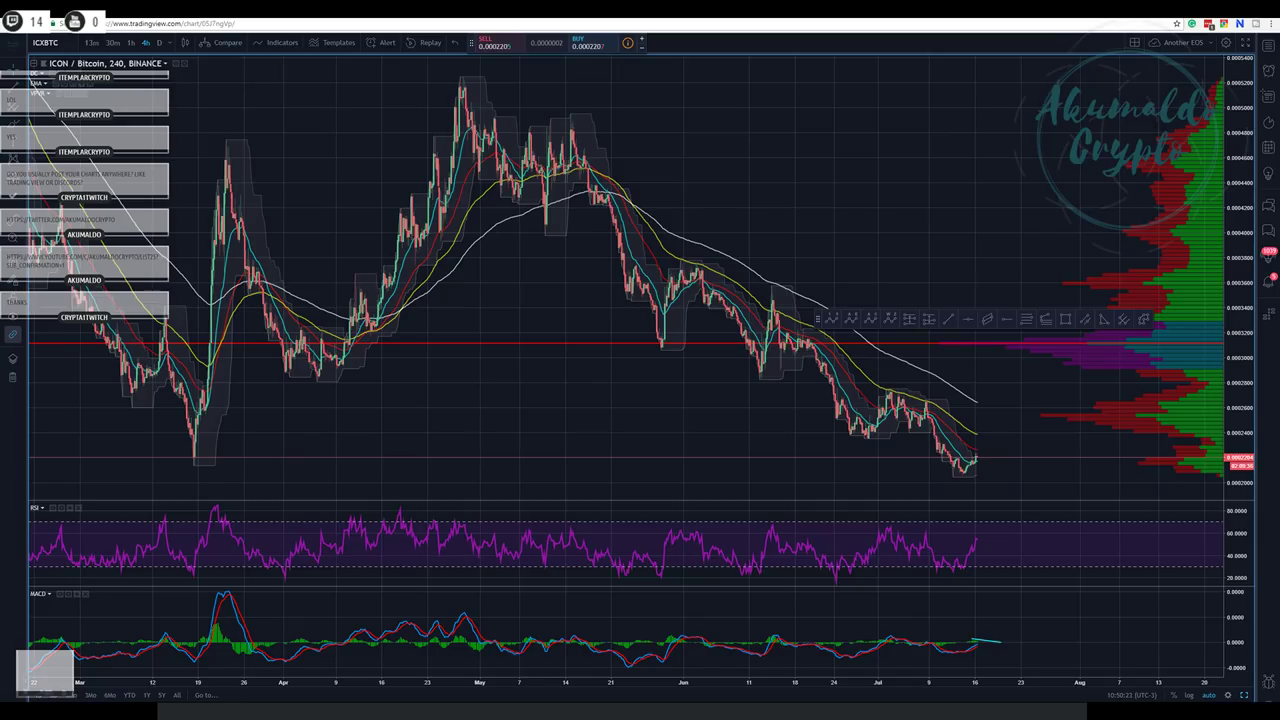
pyautogui.moveTo(720, 206); pyautogui.dragTo(427, 201)
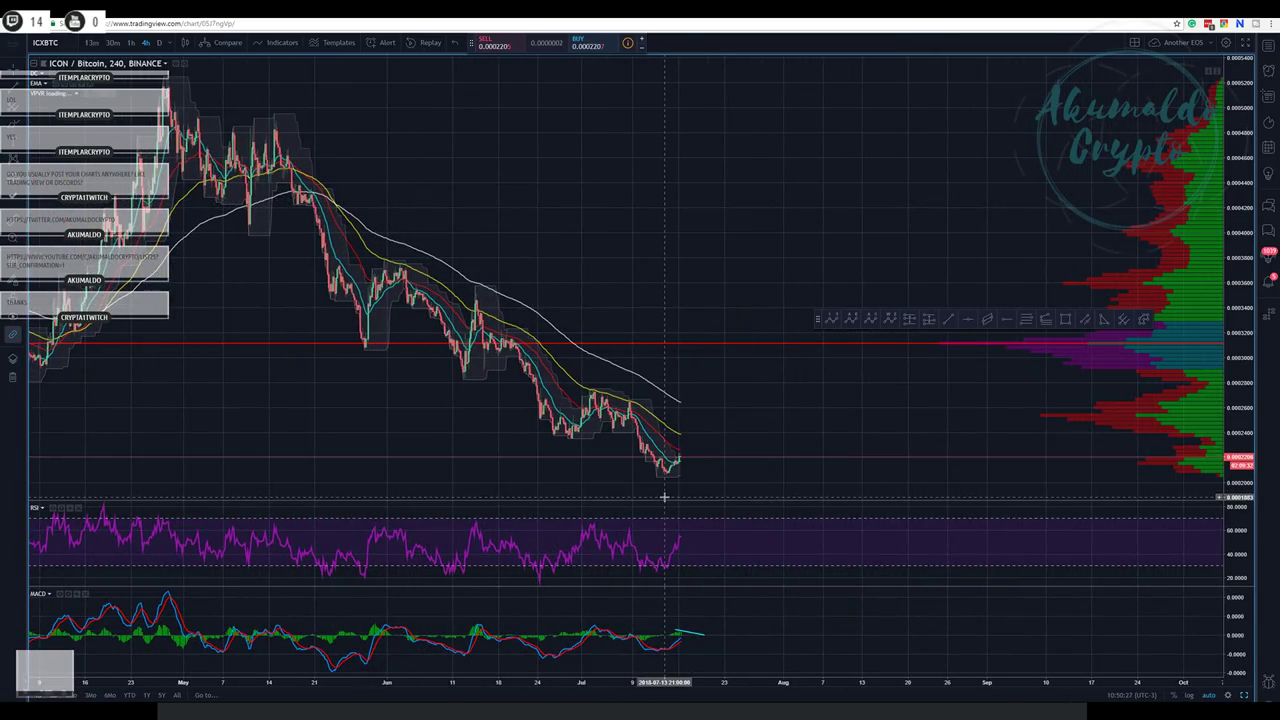
pyautogui.moveTo(626, 475); pyautogui.dragTo(609, 468)
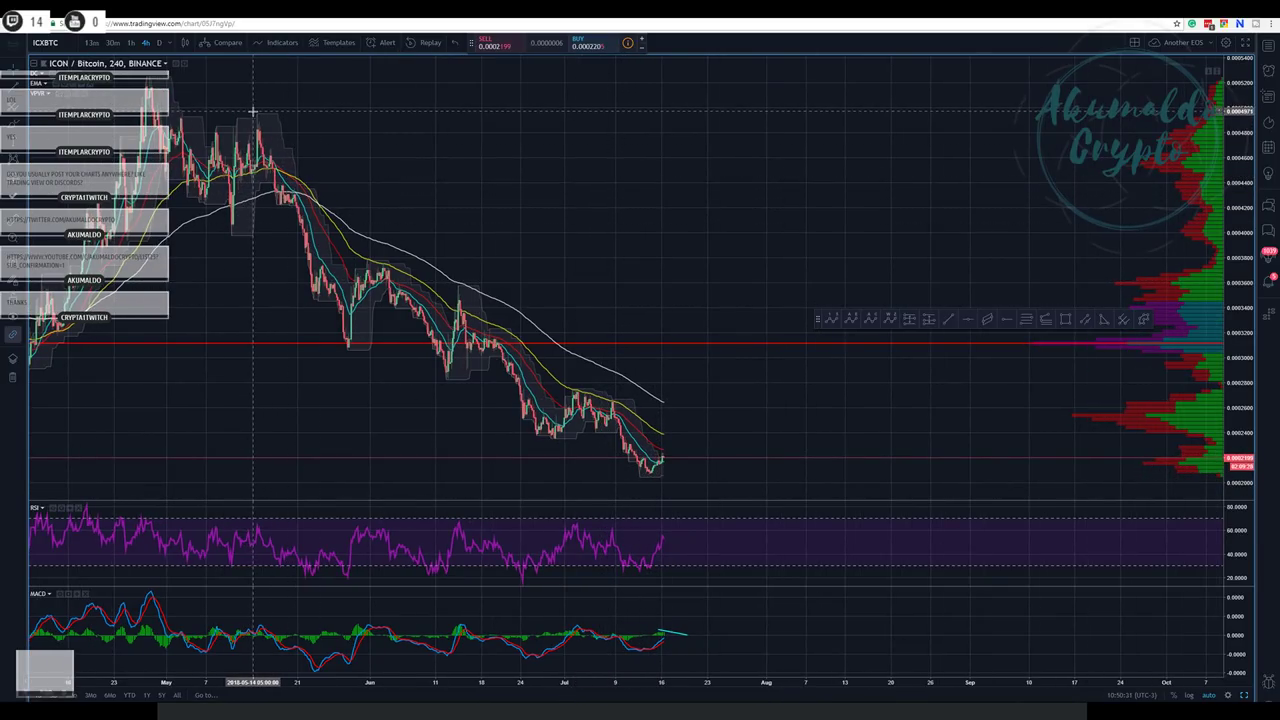
pyautogui.moveTo(225, 125); pyautogui.dragTo(323, 131)
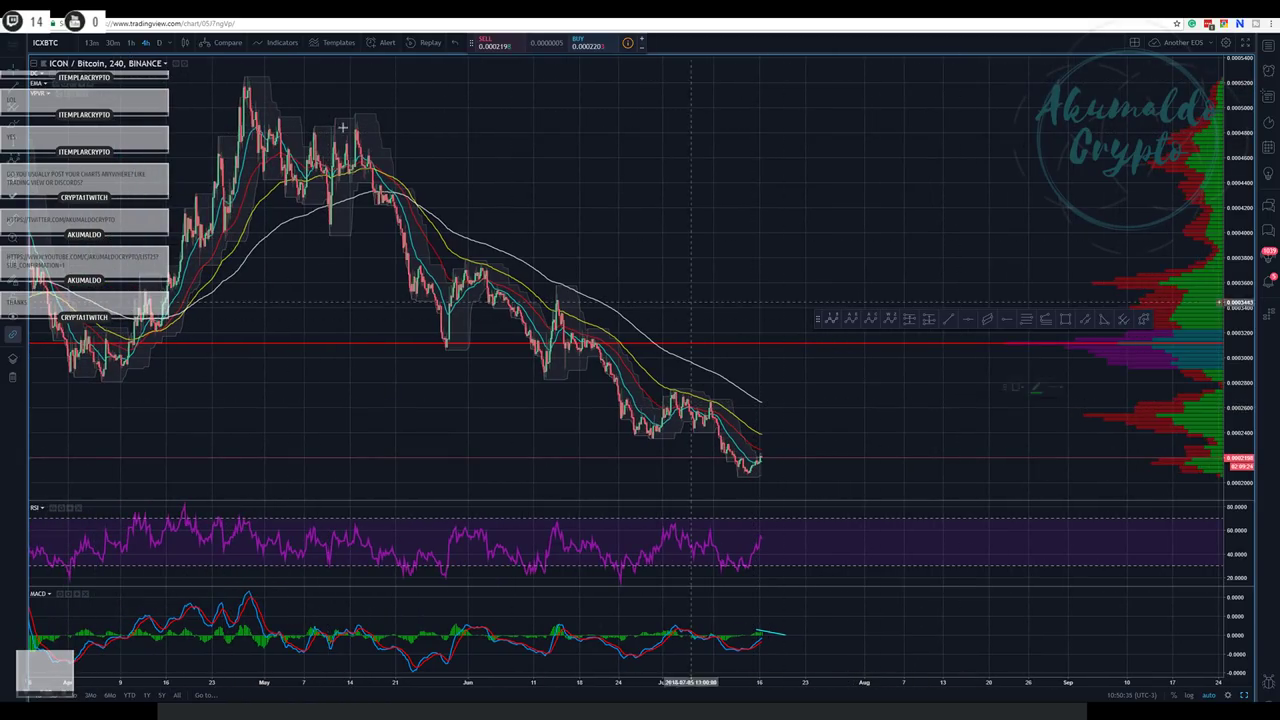
# - Mark a bearish five-wave Elliott impulse from the late-April peak, with (3) at the late-June low and (5) projected just below July's low
pyautogui.click(240, 66)
pyautogui.click(335, 241)
pyautogui.click(353, 97)
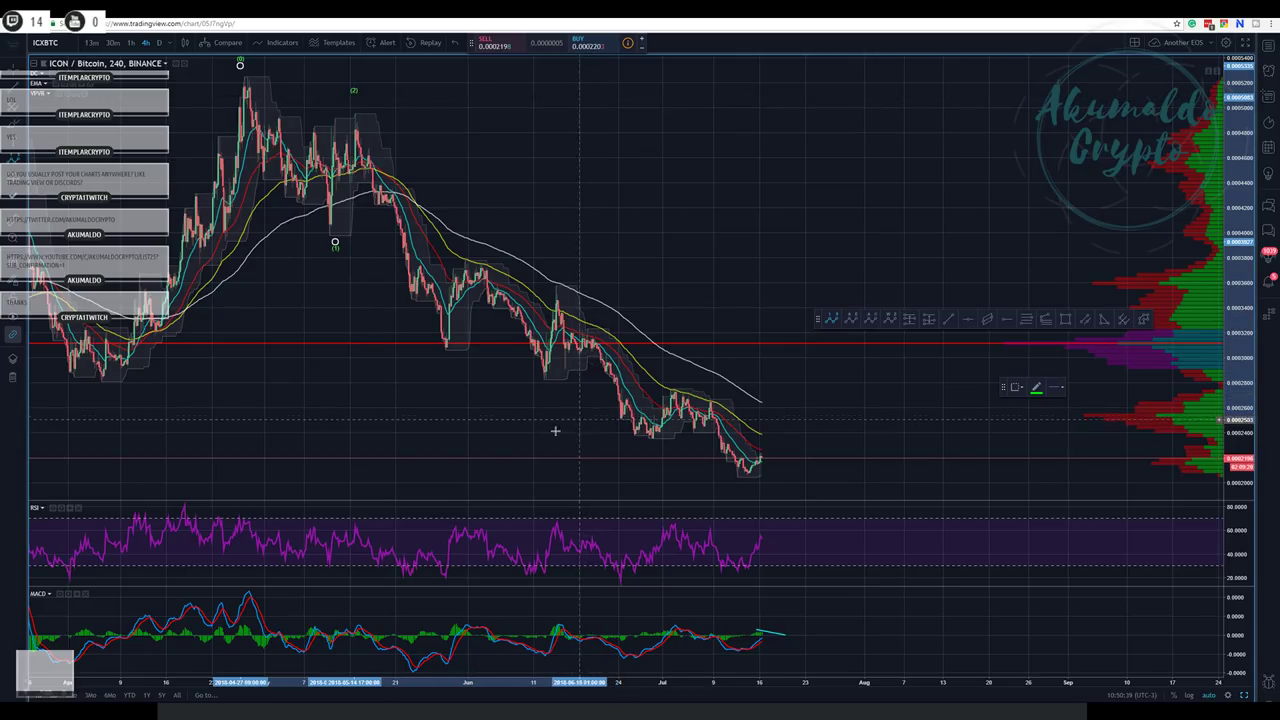
pyautogui.click(653, 450)
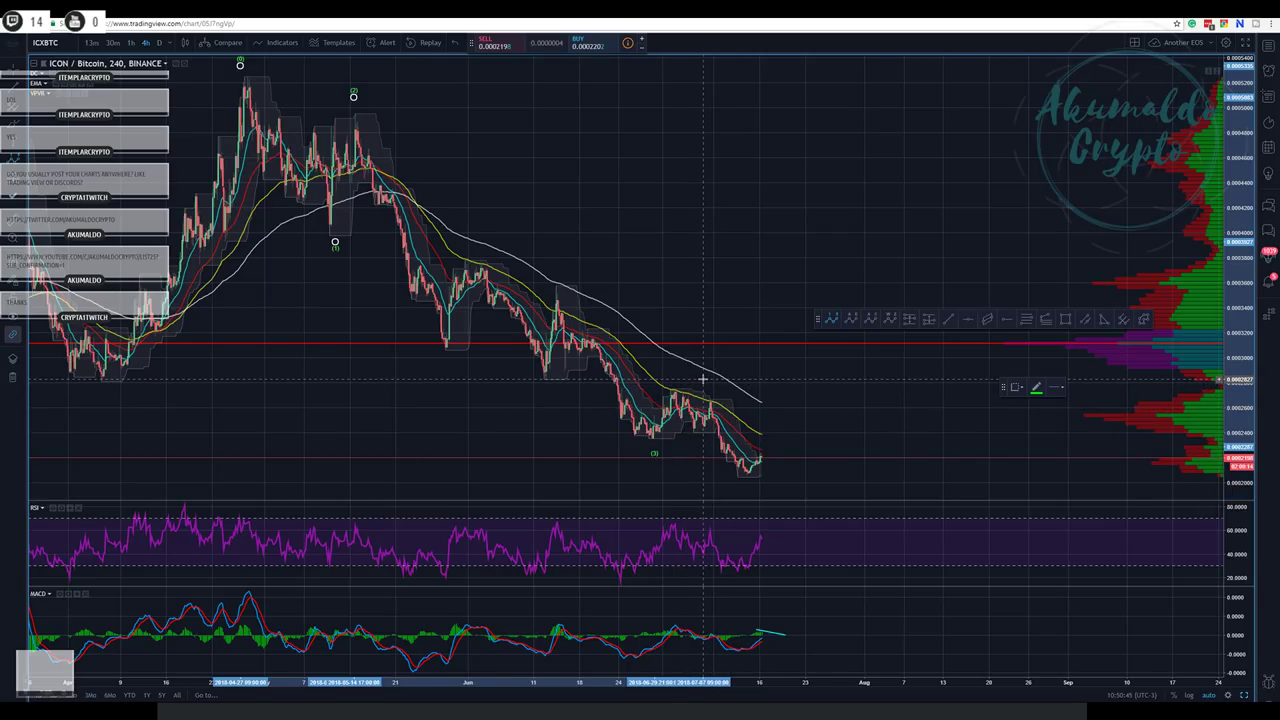
pyautogui.click(703, 377)
pyautogui.click(791, 486)
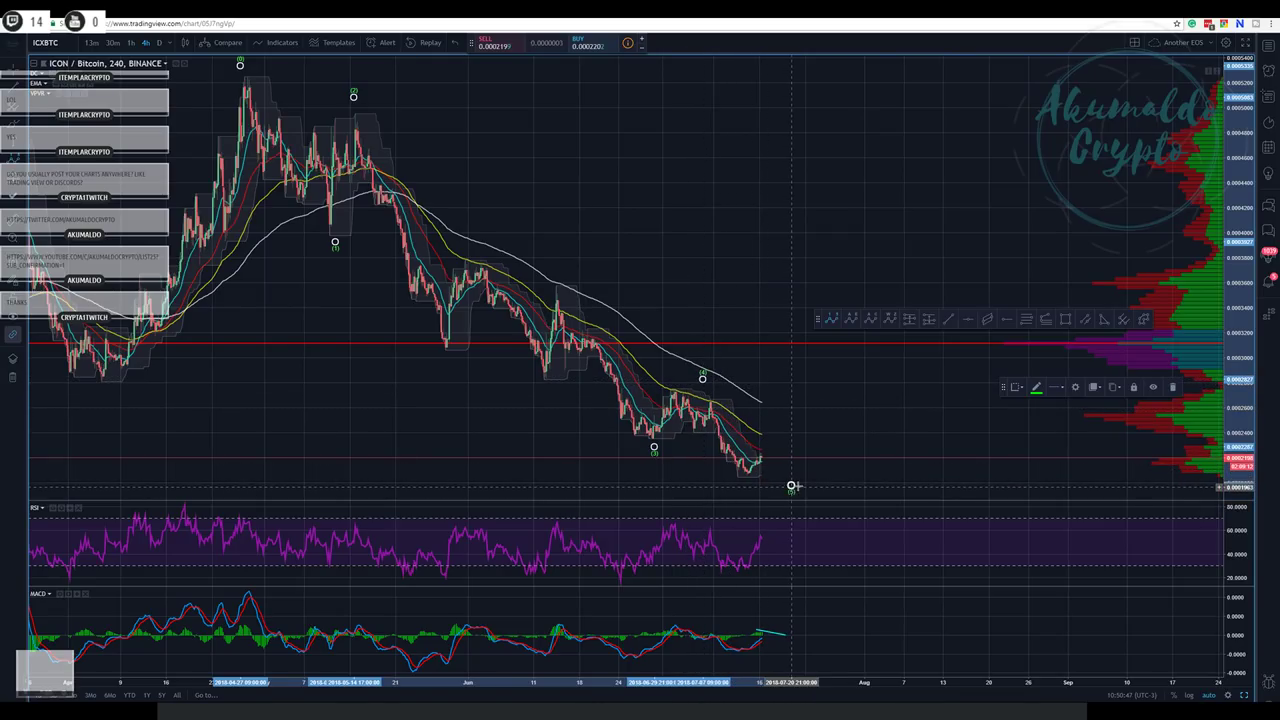
# - Draw a trend-based Fibonacci extension spanning roughly the late-April peak, wave (1) and wave (2) price levels, and enlarge the price pane
pyautogui.click(1044, 320)
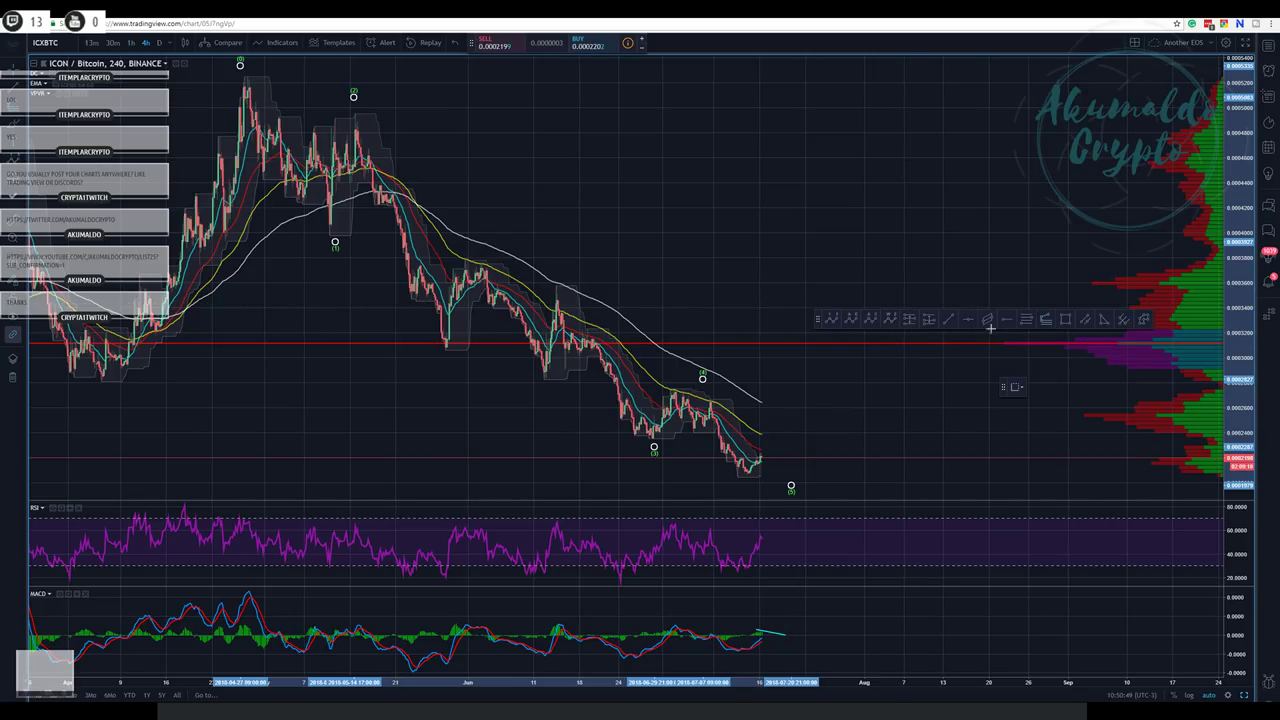
pyautogui.click(315, 74)
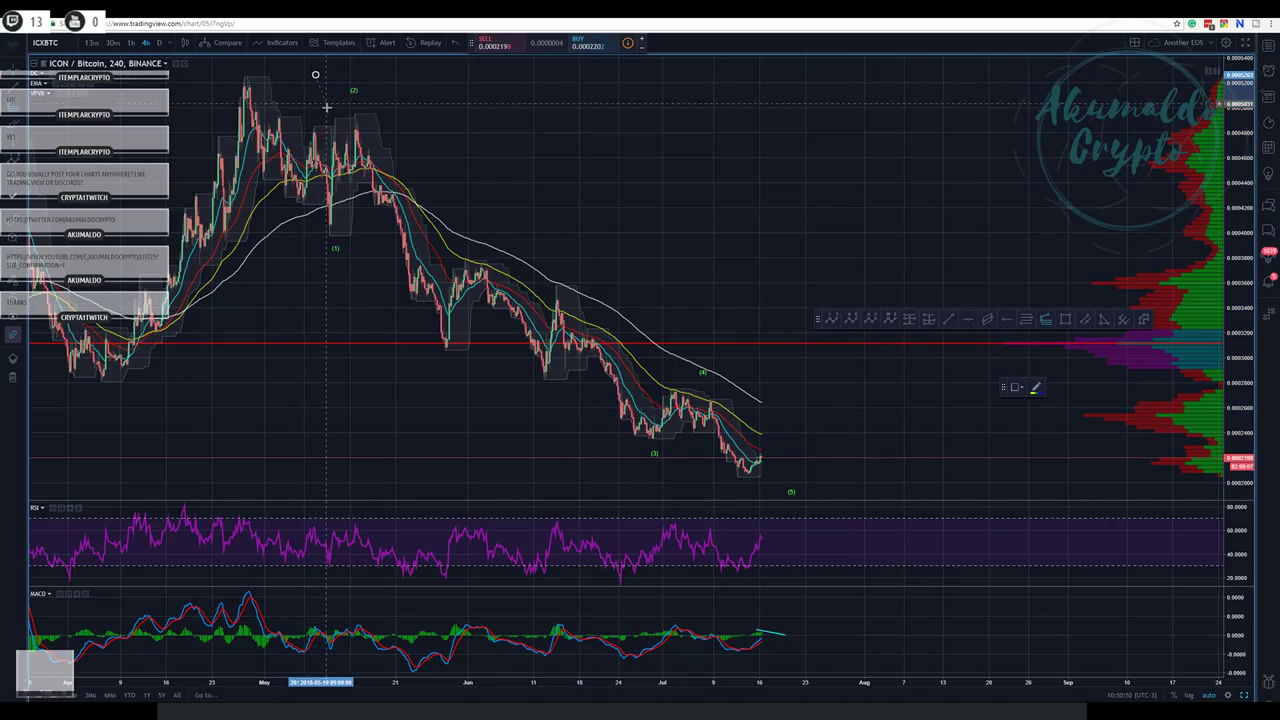
pyautogui.click(386, 235)
pyautogui.click(730, 112)
pyautogui.moveTo(943, 186); pyautogui.dragTo(742, 179)
pyautogui.moveTo(728, 252); pyautogui.dragTo(794, 222)
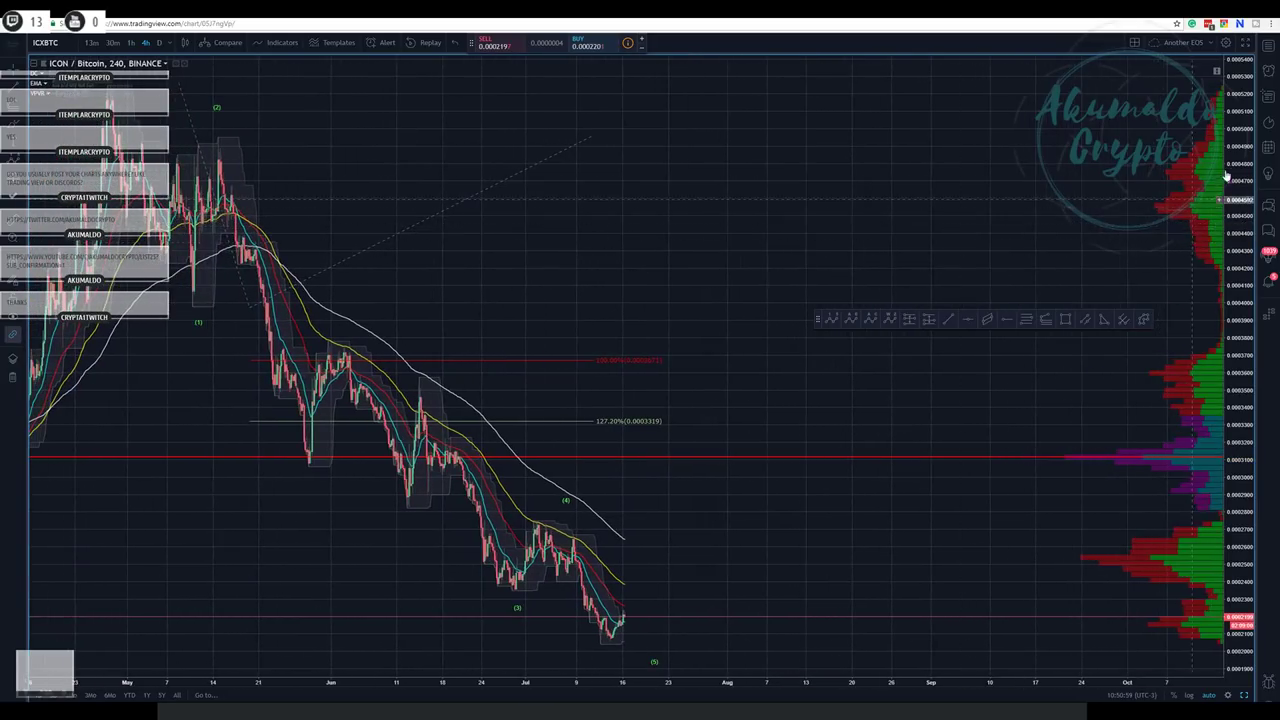
pyautogui.moveTo(1223, 197); pyautogui.dragTo(1223, 304)
pyautogui.moveTo(766, 371)
pyautogui.mouseDown()
pyautogui.moveTo(726, 277)
pyautogui.moveTo(869, 123)
pyautogui.moveTo(651, 160)
pyautogui.moveTo(660, 266)
pyautogui.mouseUp()
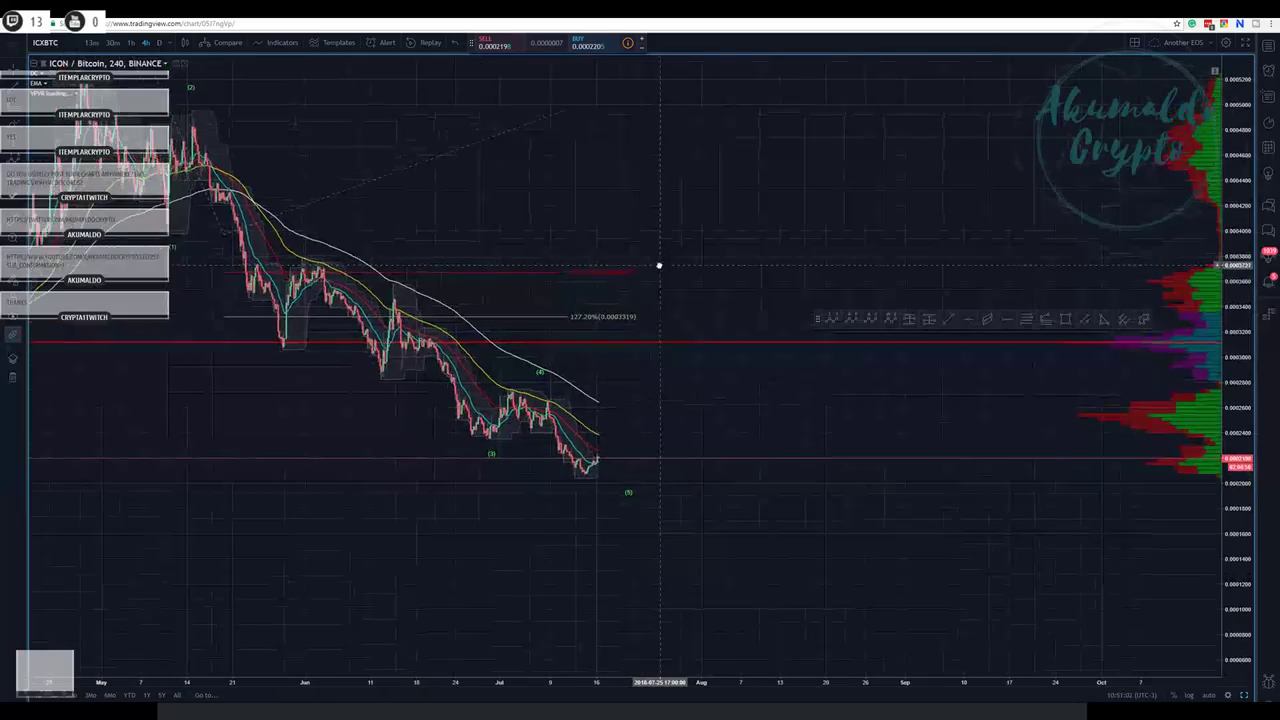
# - Enable the 1.618, 1.75 and 2 levels on the Fibonacci extension
pyautogui.rightClick(540, 318)
pyautogui.click(553, 326)
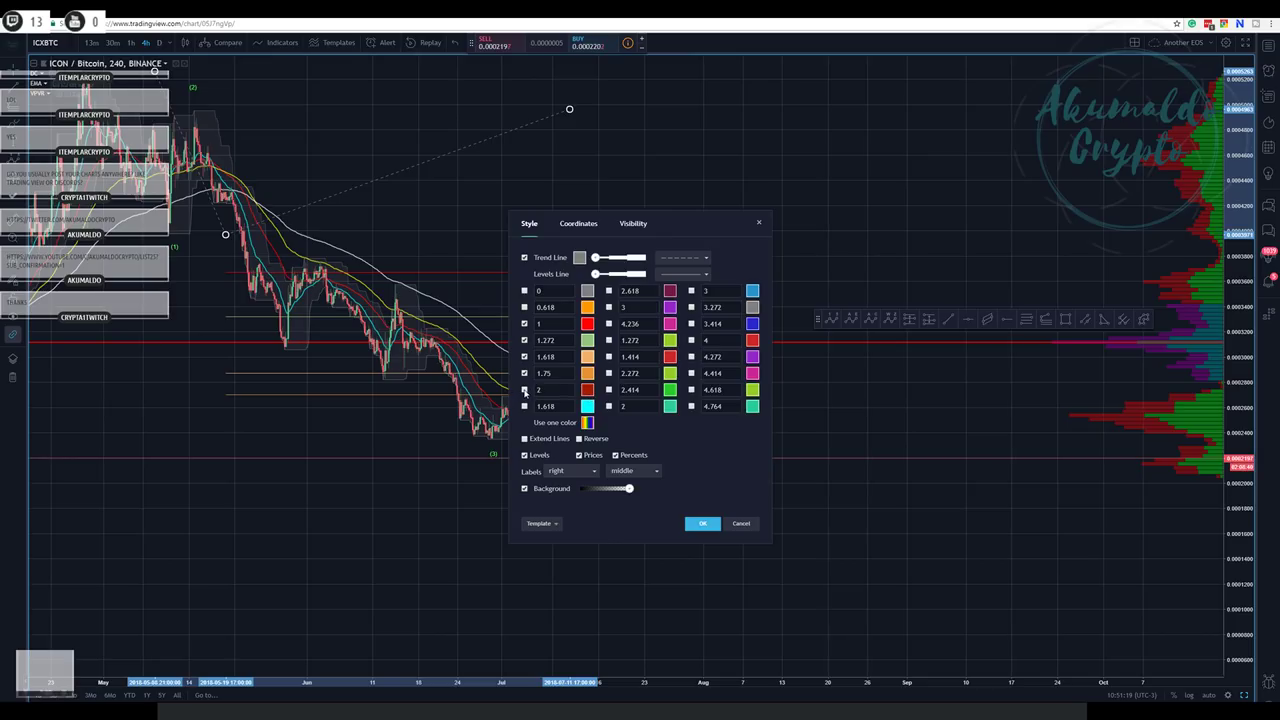
pyautogui.click(701, 524)
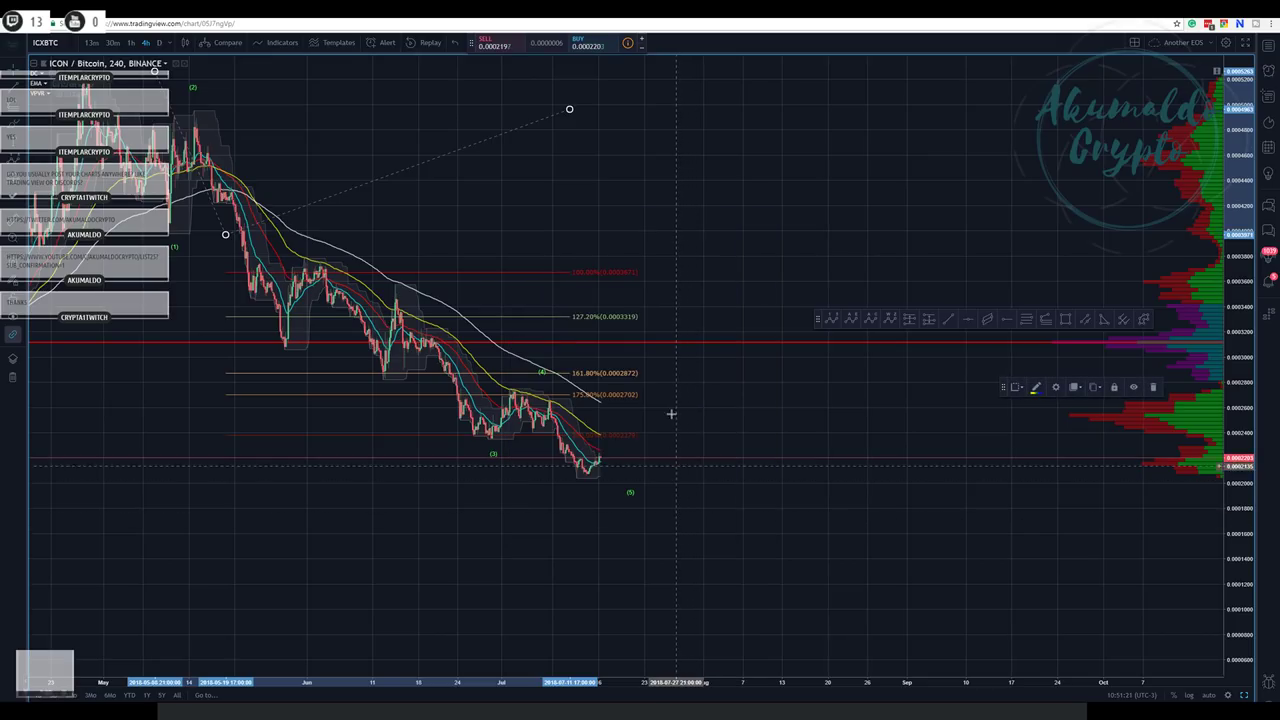
# - Move wave (3) to the low just before mid-June and wave (4) to the mid-June rebound high
pyautogui.moveTo(493, 455)
pyautogui.mouseDown()
pyautogui.moveTo(401, 410)
pyautogui.moveTo(385, 380)
pyautogui.mouseUp()
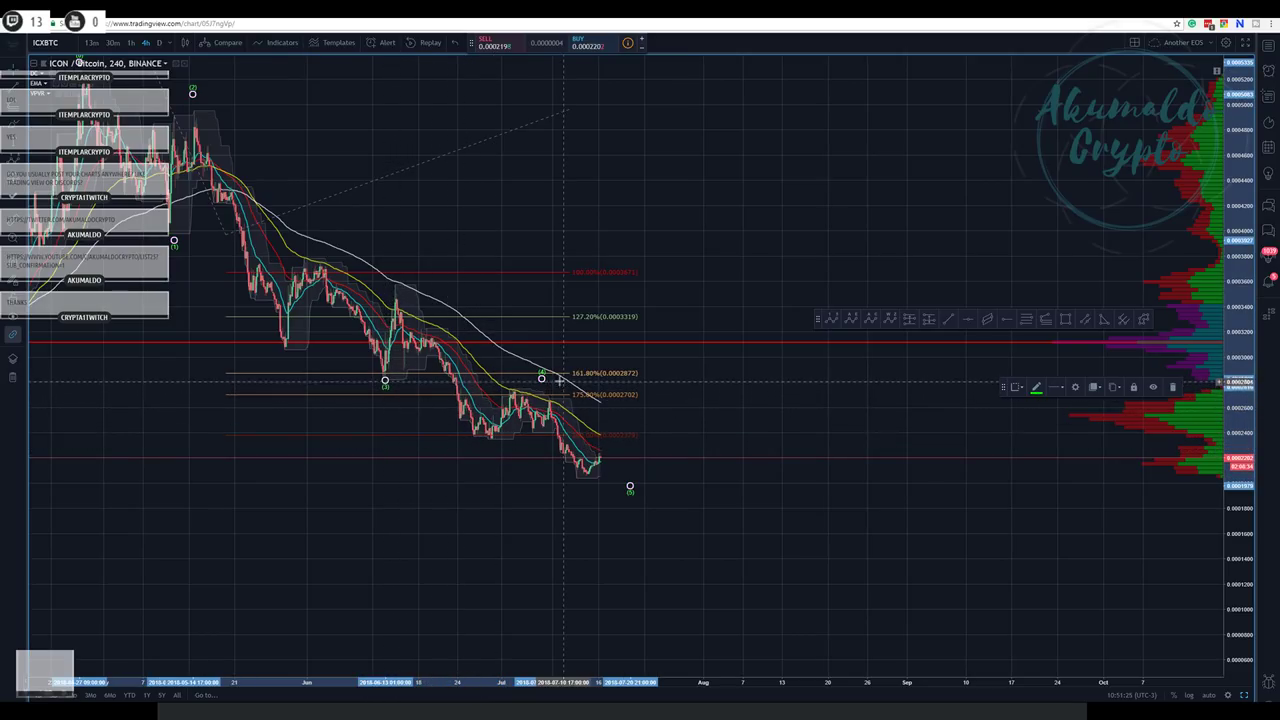
pyautogui.moveTo(541, 378); pyautogui.dragTo(395, 277)
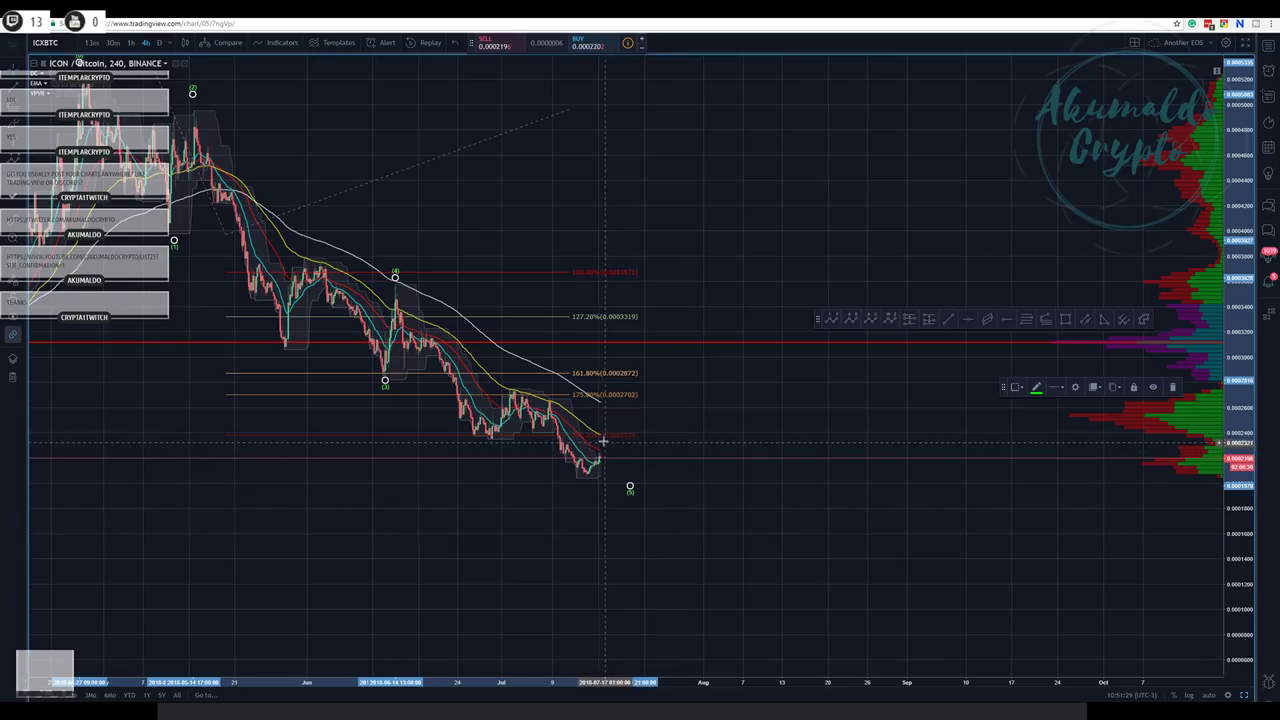
# - Enable the 2.618 level on the Fibonacci extension and lower wave (5) to just above that level
pyautogui.rightClick(481, 437)
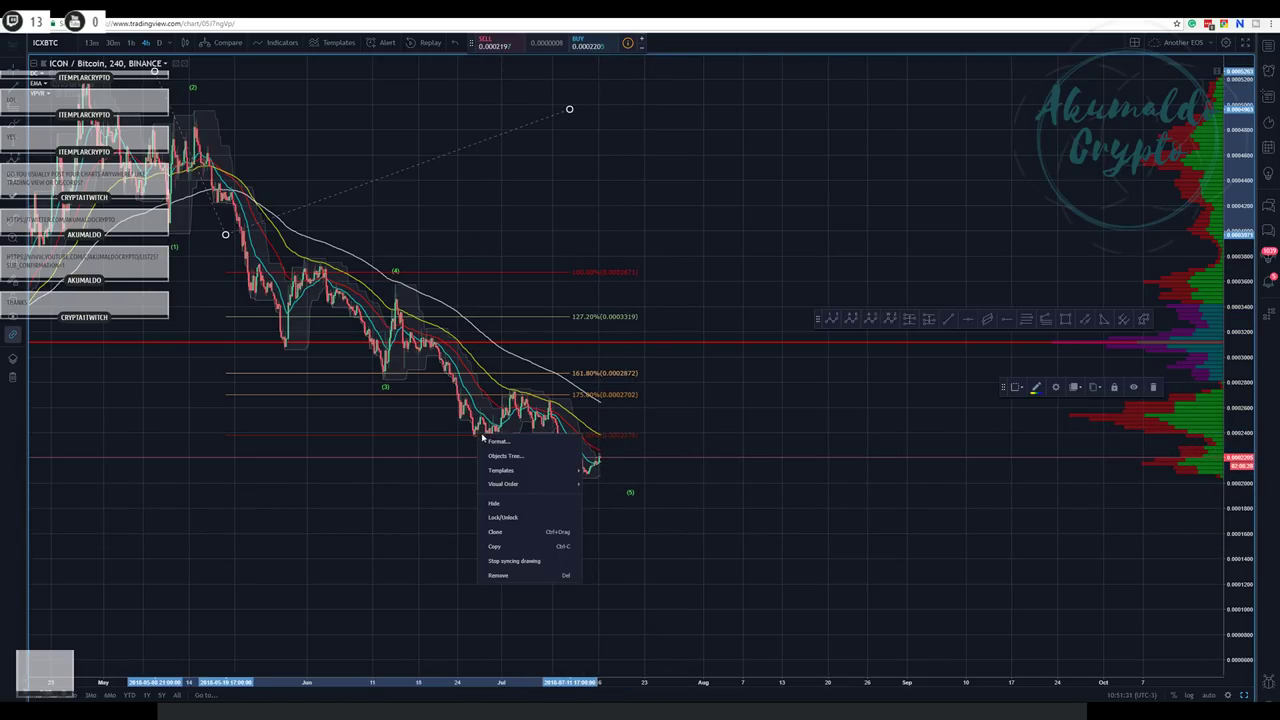
pyautogui.click(492, 442)
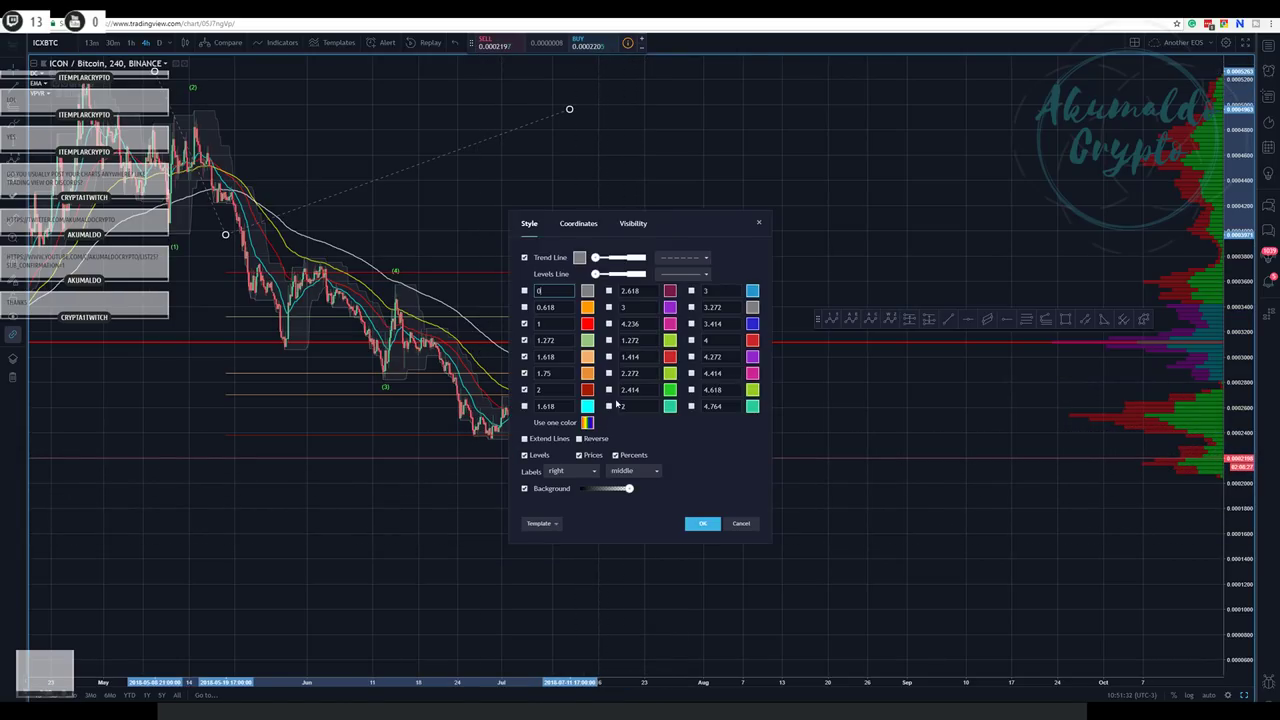
pyautogui.click(609, 291)
pyautogui.click(703, 524)
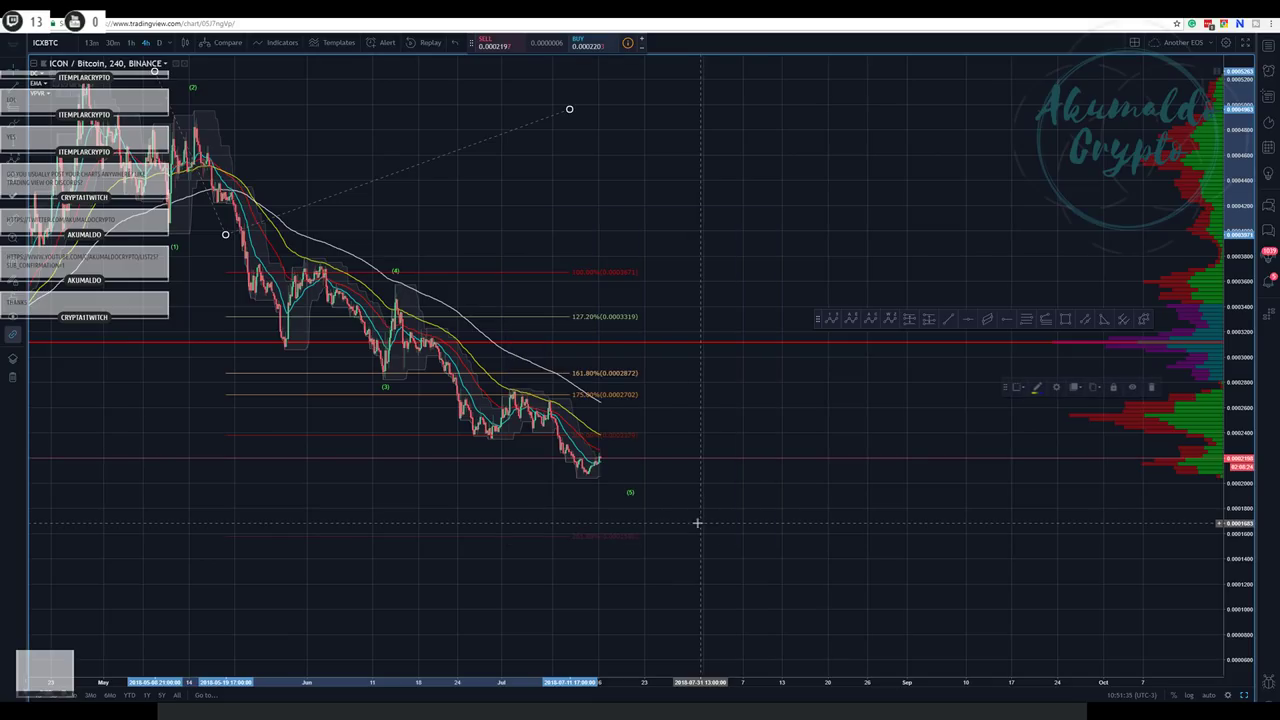
pyautogui.moveTo(637, 480); pyautogui.dragTo(631, 526)
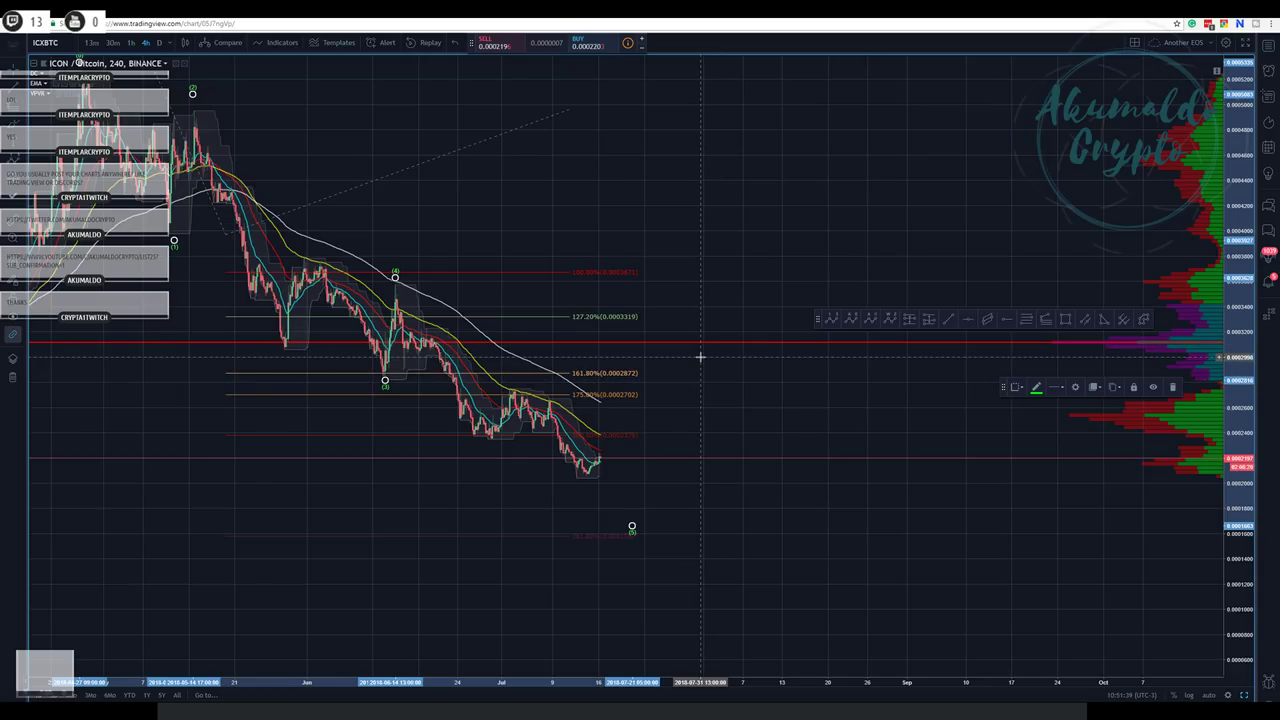
# - Restore the RSI and MACD panes beneath the ICON / Bitcoin price chart
pyautogui.doubleClick(774, 254)
pyautogui.moveTo(675, 271); pyautogui.dragTo(581, 297)
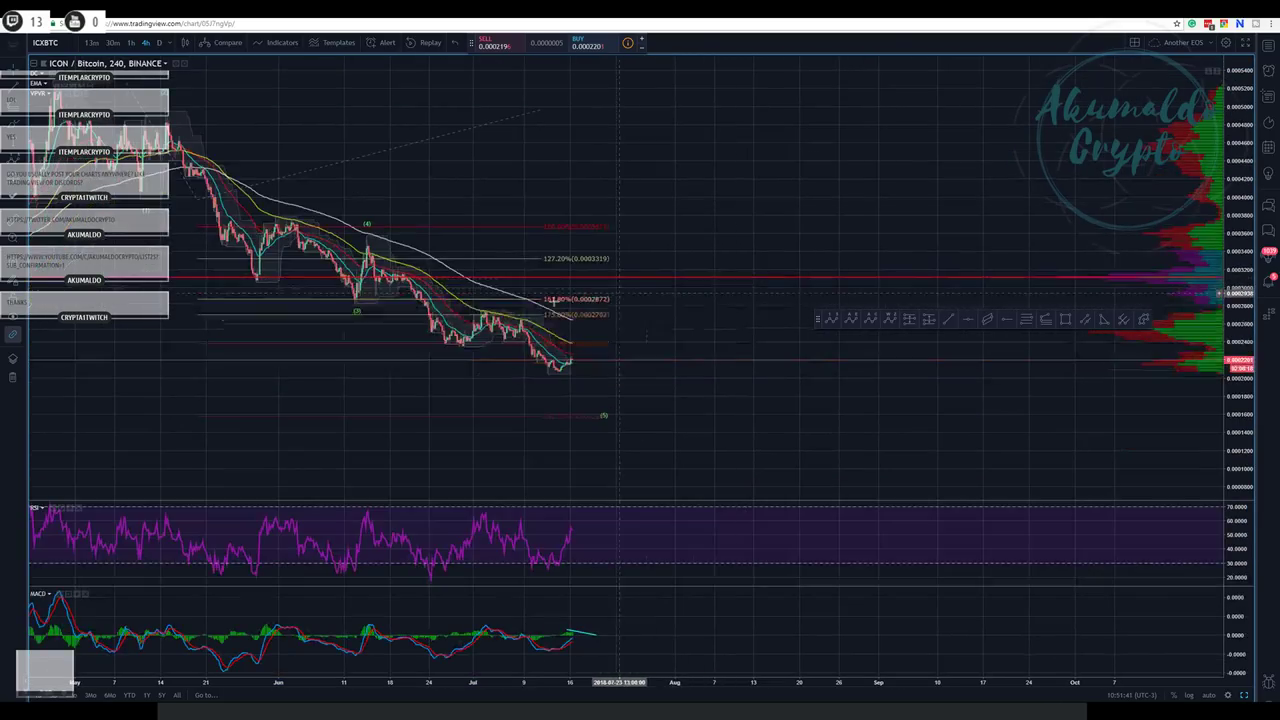
pyautogui.rightClick(363, 229)
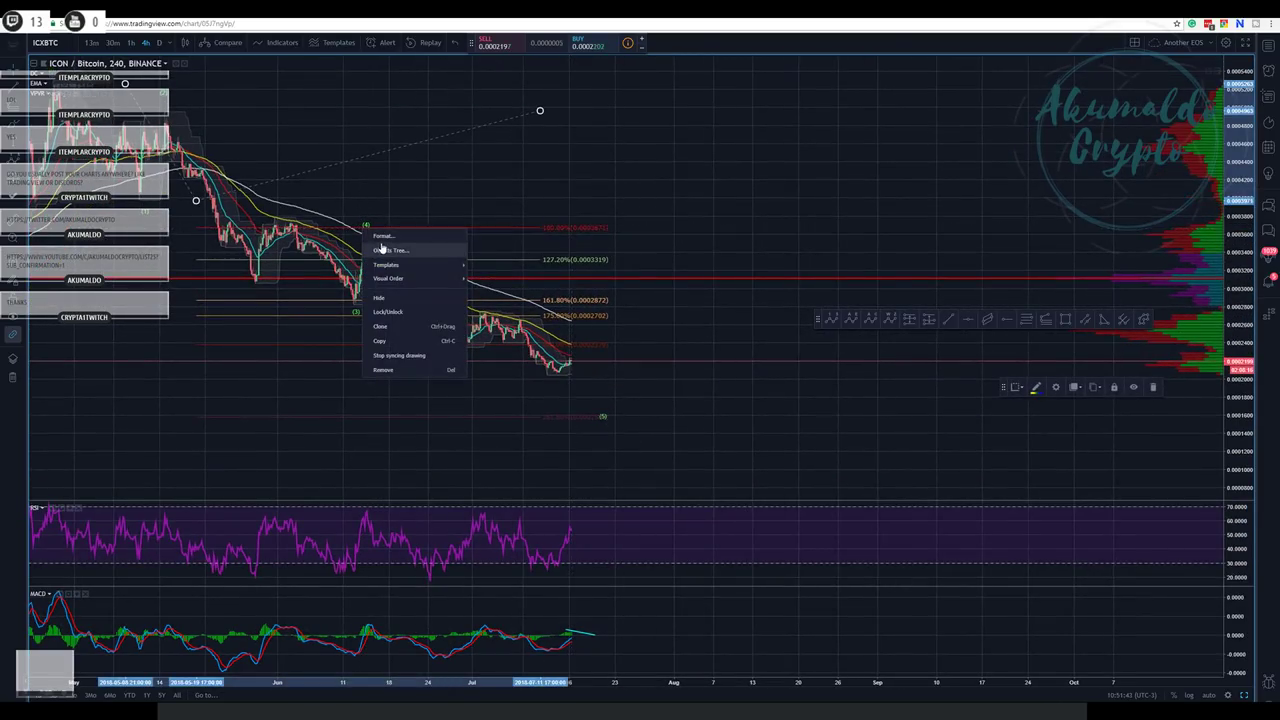
pyautogui.click(384, 236)
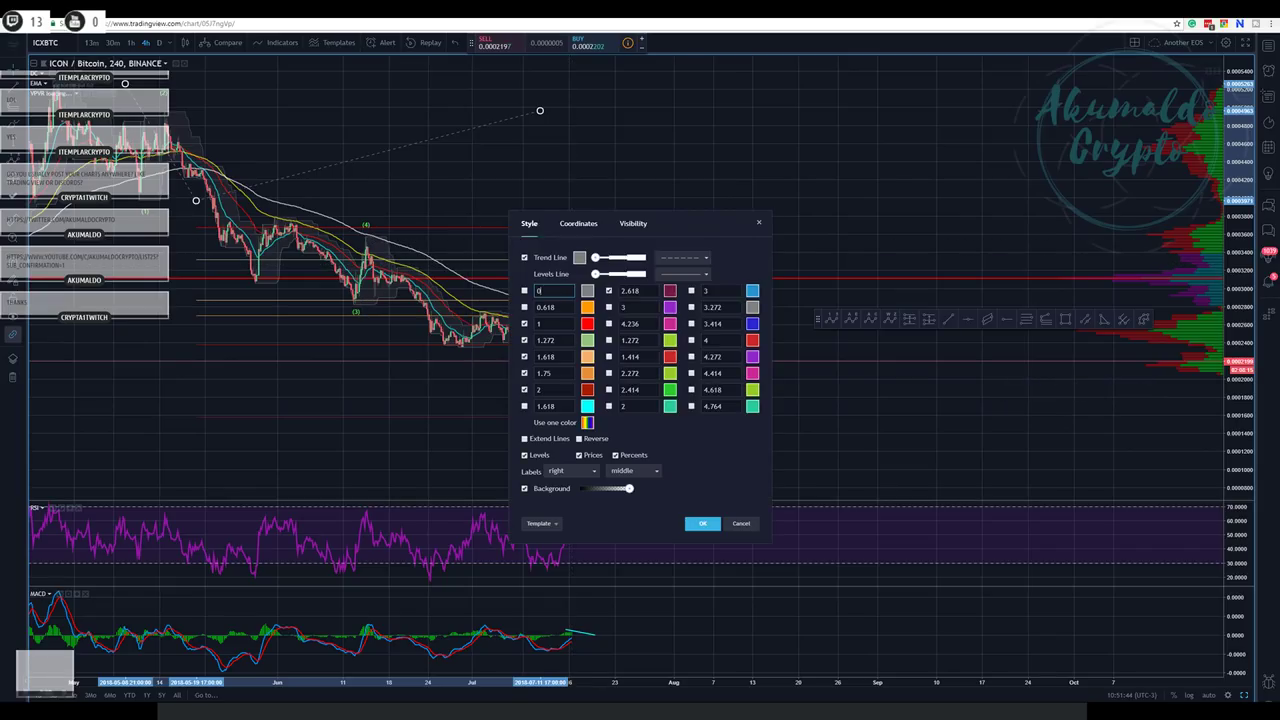
pyautogui.click(745, 525)
# - Change the degree of the green bearish five-wave count to Subminuette
pyautogui.rightClick(365, 230)
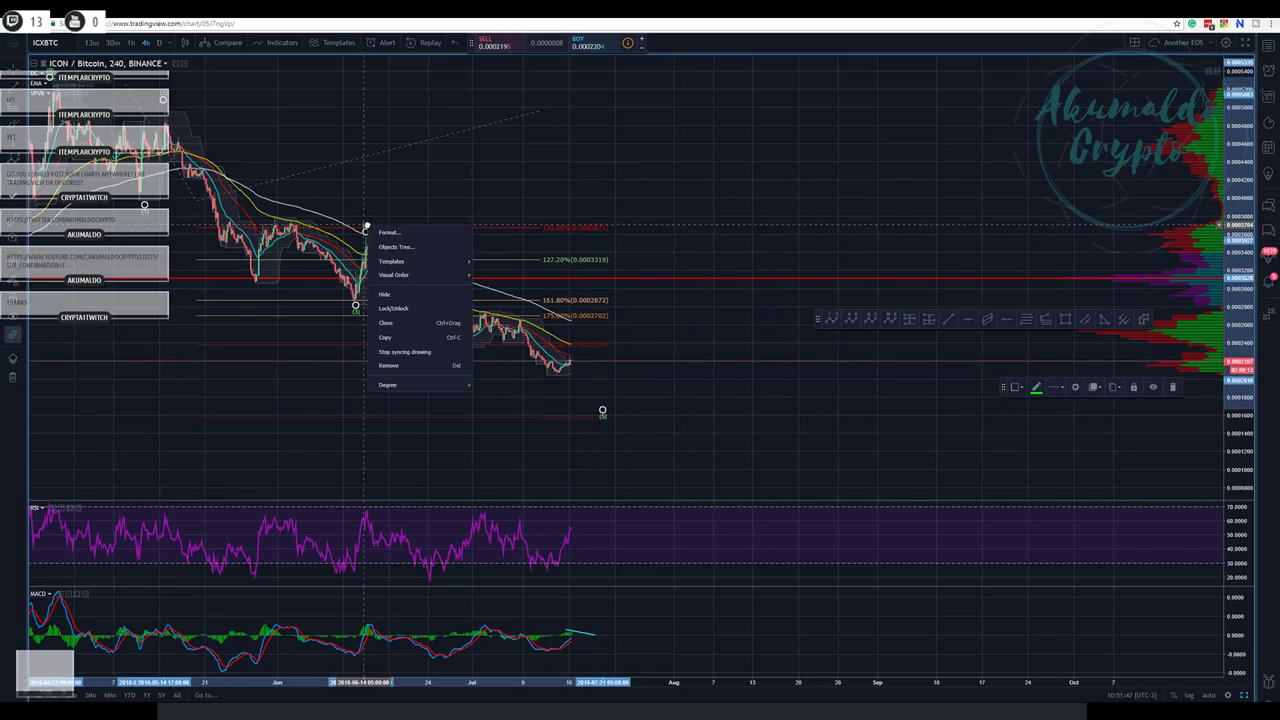
pyautogui.click(465, 235)
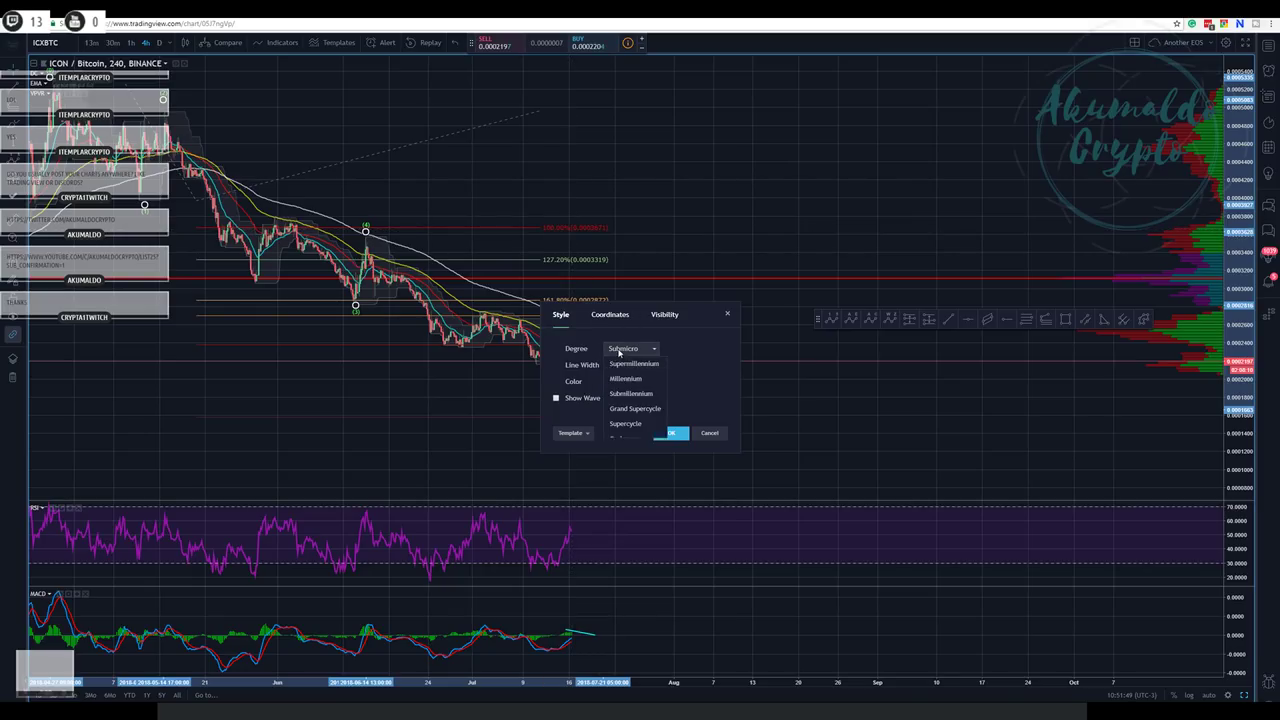
pyautogui.click(625, 528)
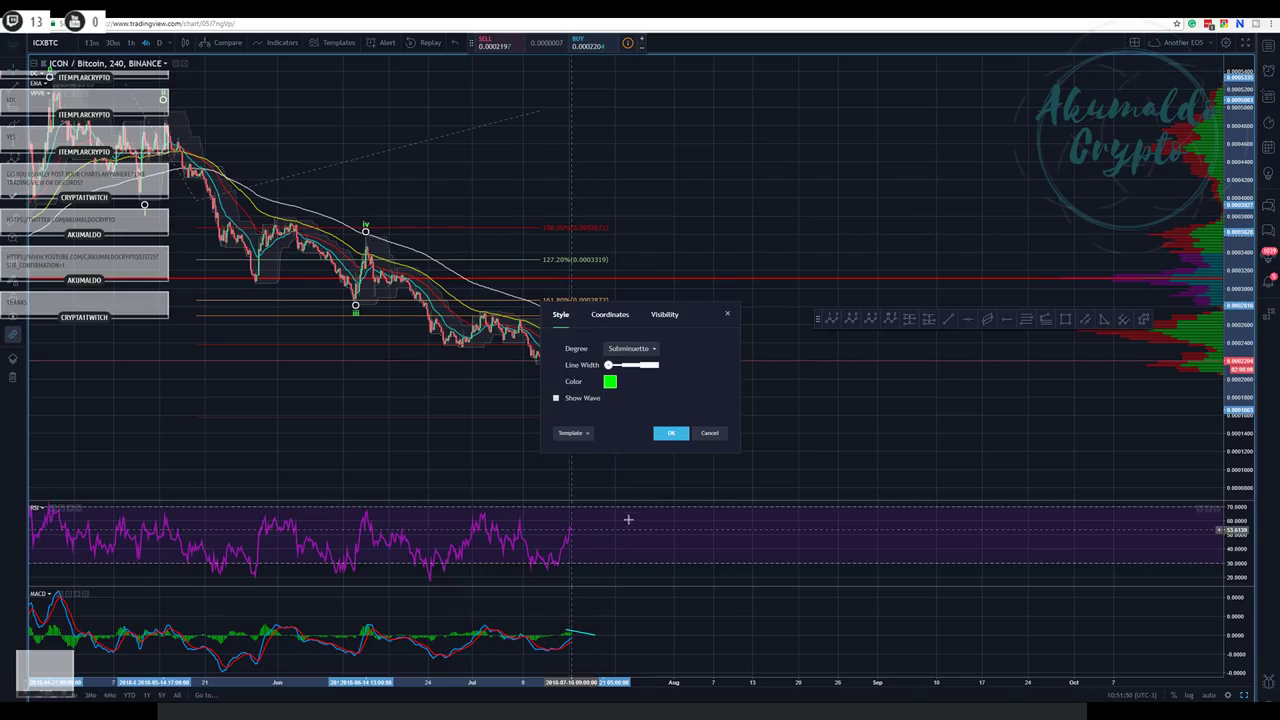
pyautogui.click(670, 433)
# - Draw a smaller five-wave impulse count from green wave iv's mid-June high down to a mid-July low, fitting wave iii to the late-June low
pyautogui.moveTo(371, 250); pyautogui.dragTo(472, 409)
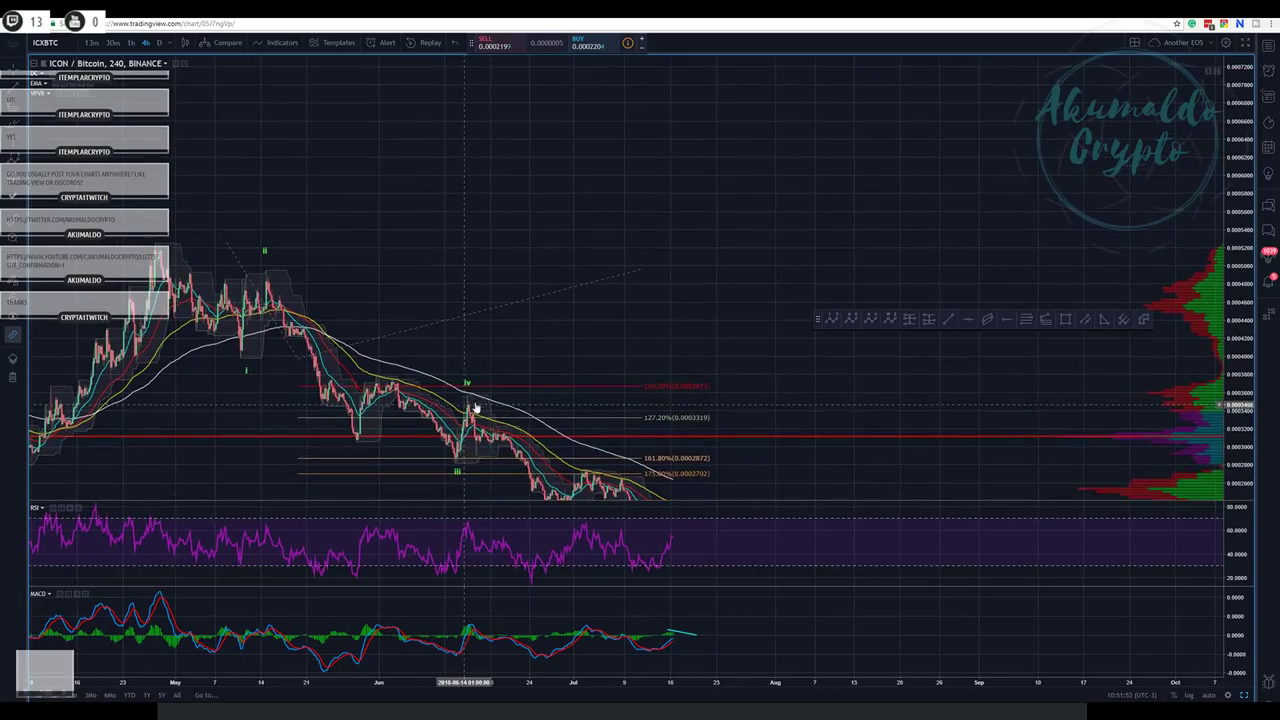
pyautogui.moveTo(585, 275); pyautogui.dragTo(620, 134)
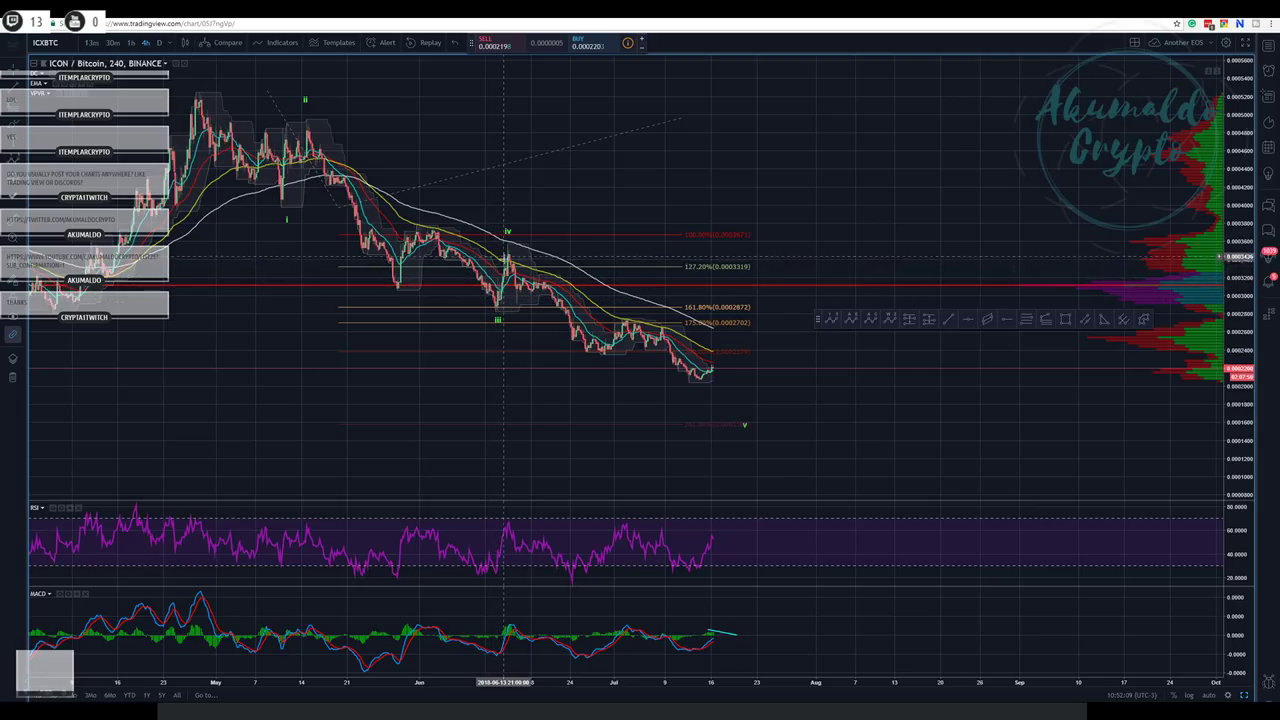
pyautogui.click(504, 238)
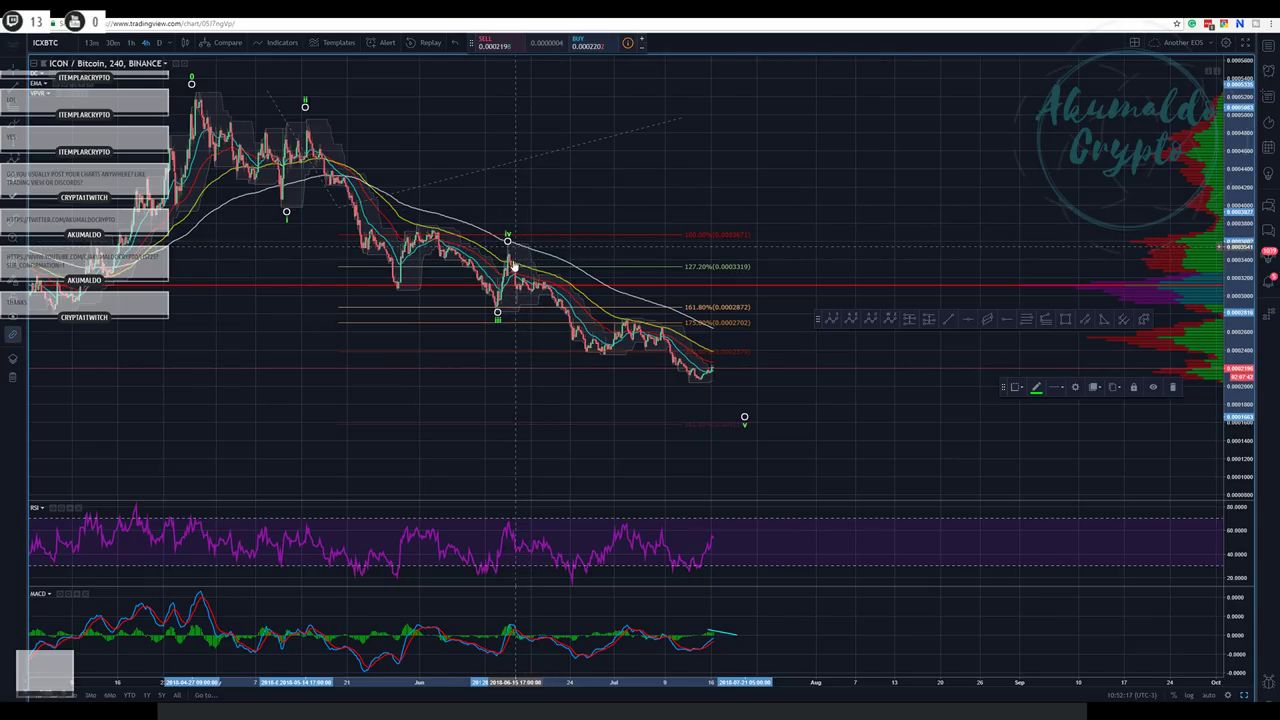
pyautogui.moveTo(562, 392); pyautogui.dragTo(515, 383)
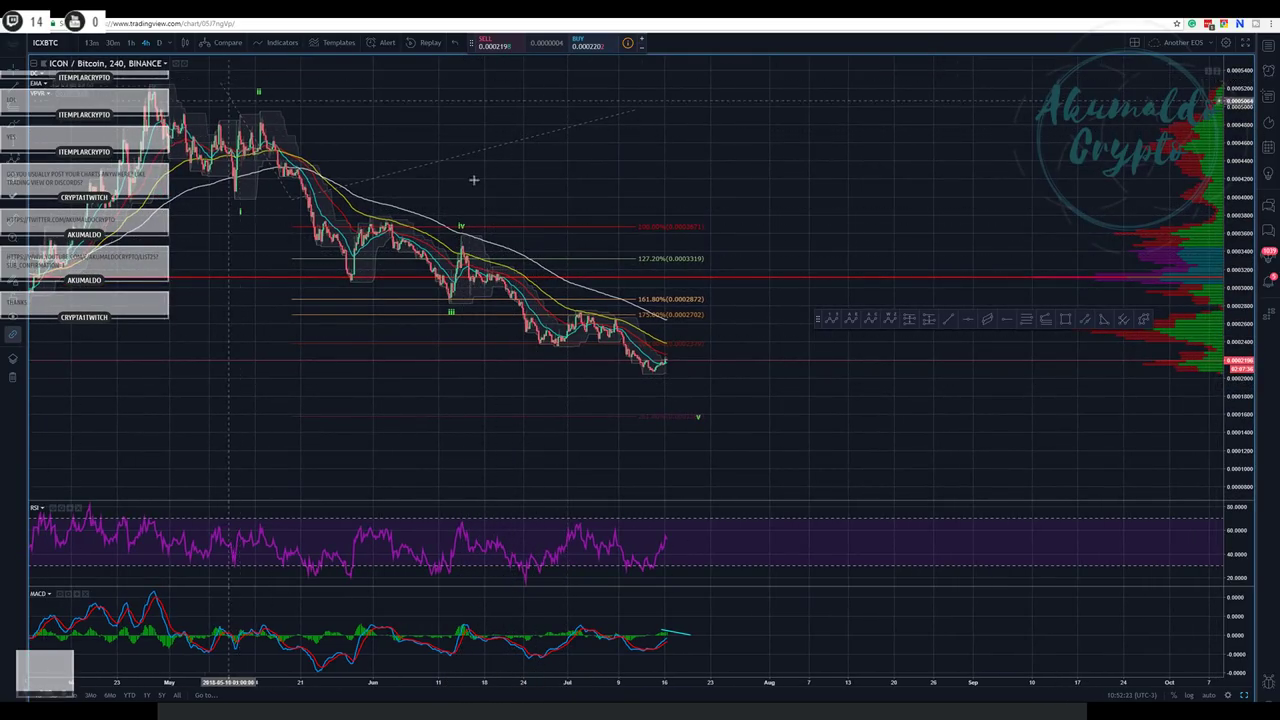
pyautogui.click(832, 319)
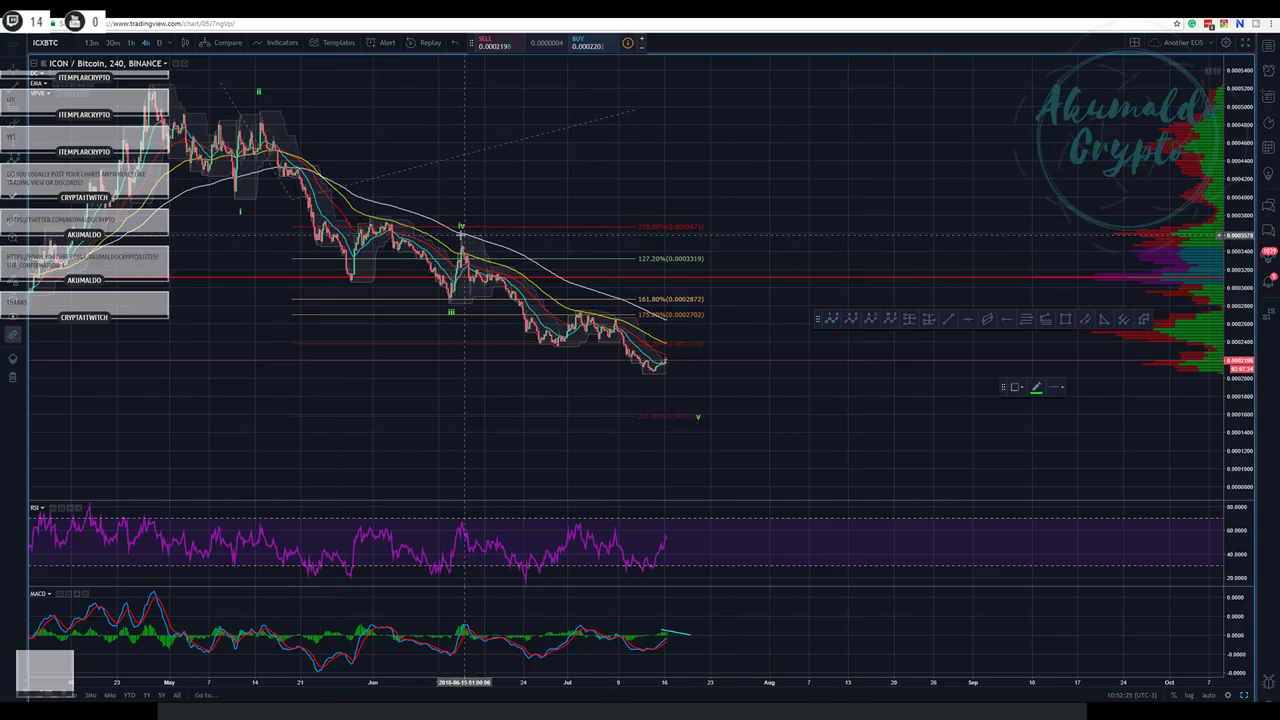
pyautogui.click(461, 232)
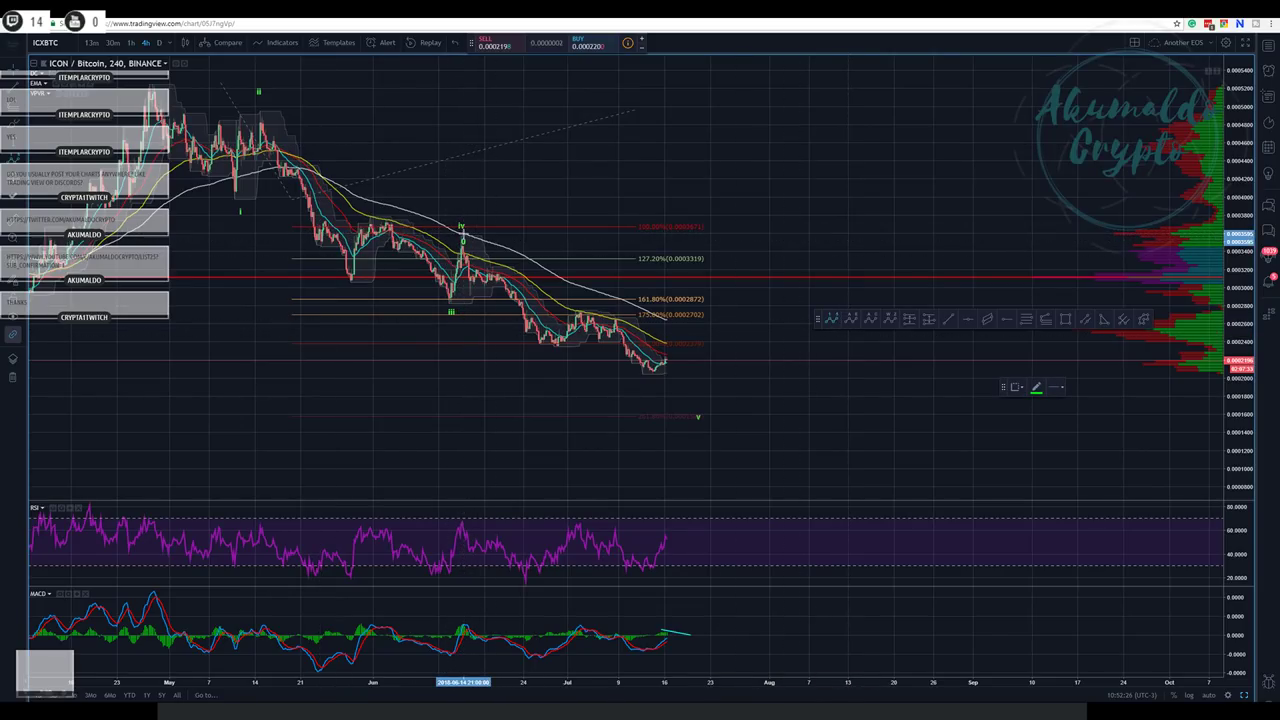
pyautogui.click(472, 302)
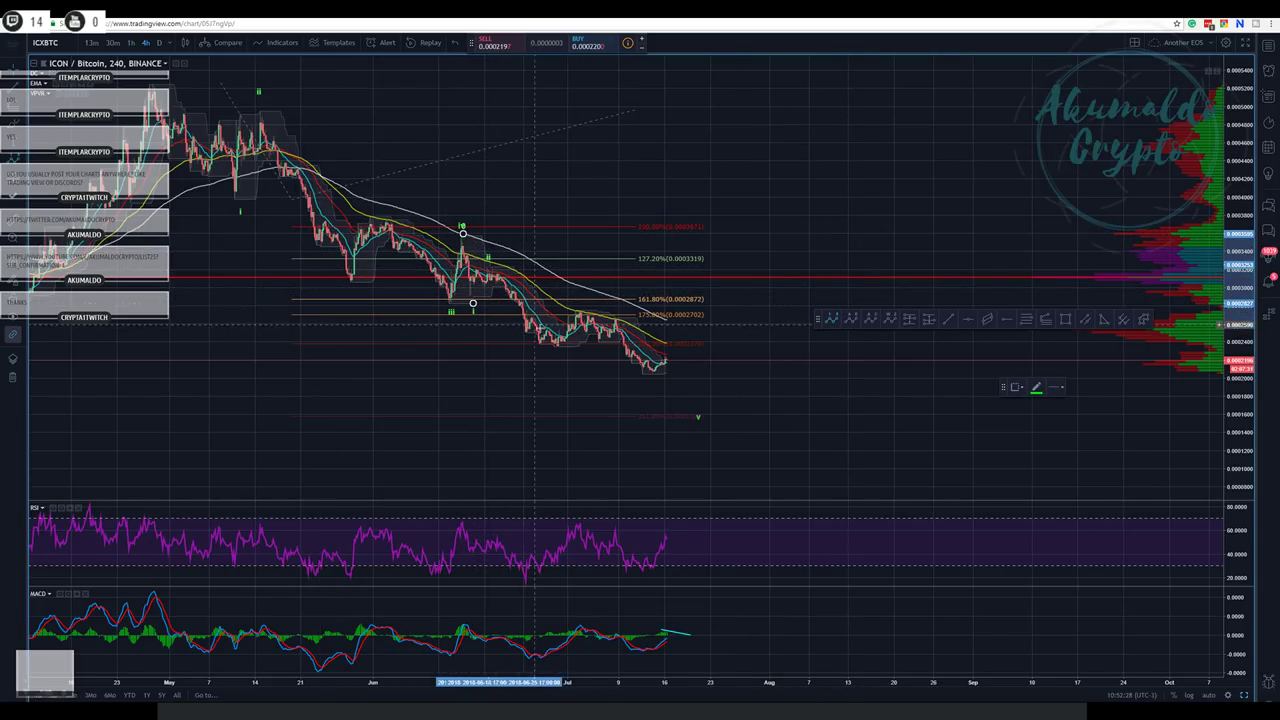
pyautogui.click(576, 346)
pyautogui.click(584, 305)
pyautogui.click(674, 384)
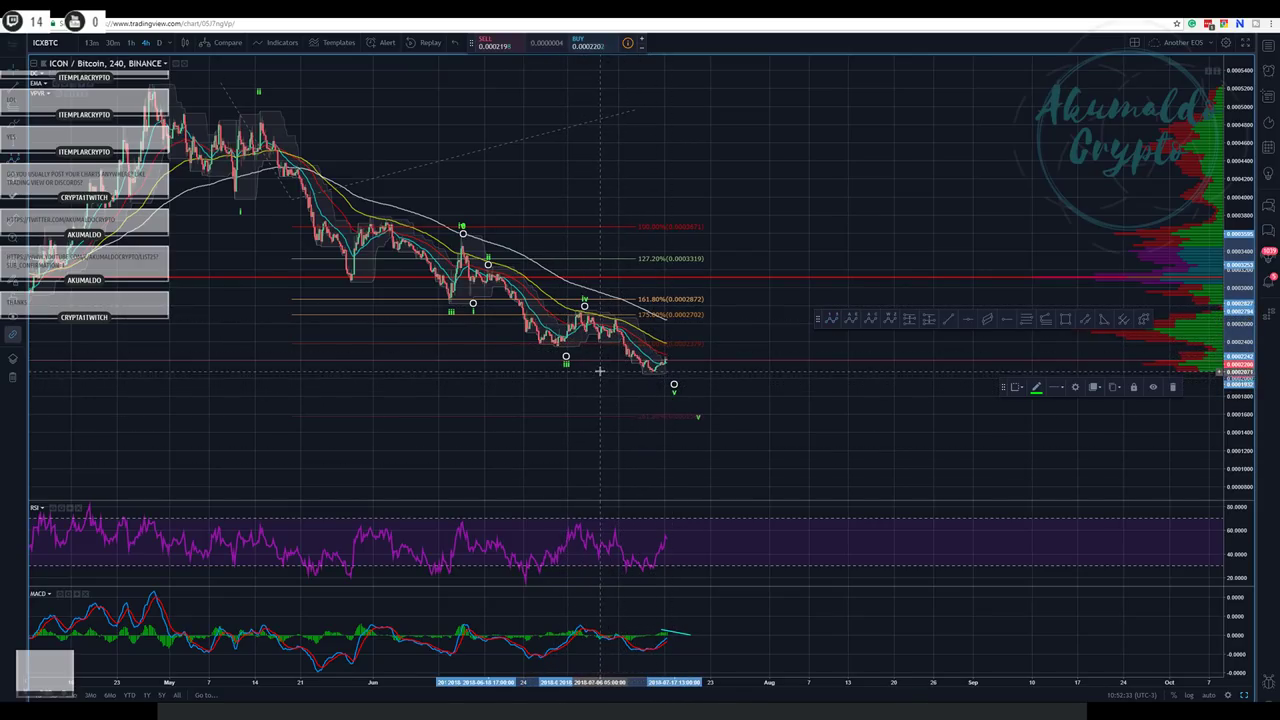
pyautogui.moveTo(565, 358); pyautogui.dragTo(559, 350)
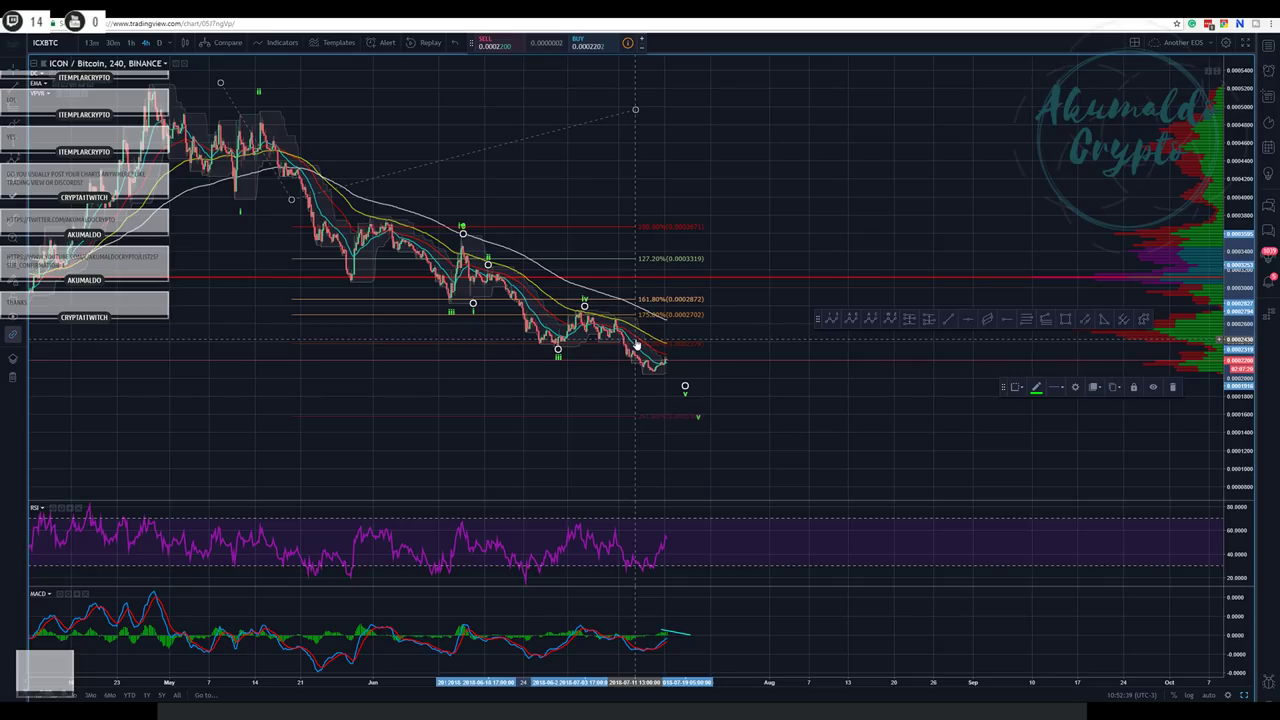
# - Change the colour of the smaller five-wave count to red
pyautogui.rightClick(587, 308)
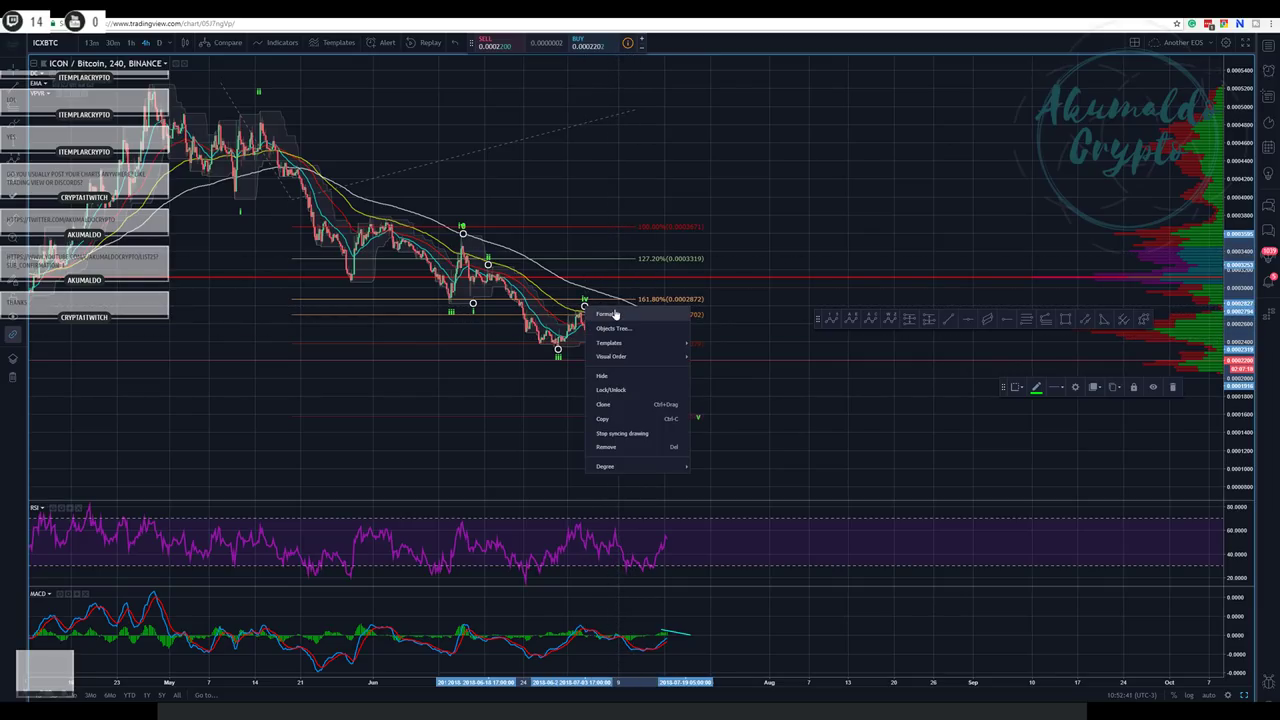
pyautogui.click(607, 314)
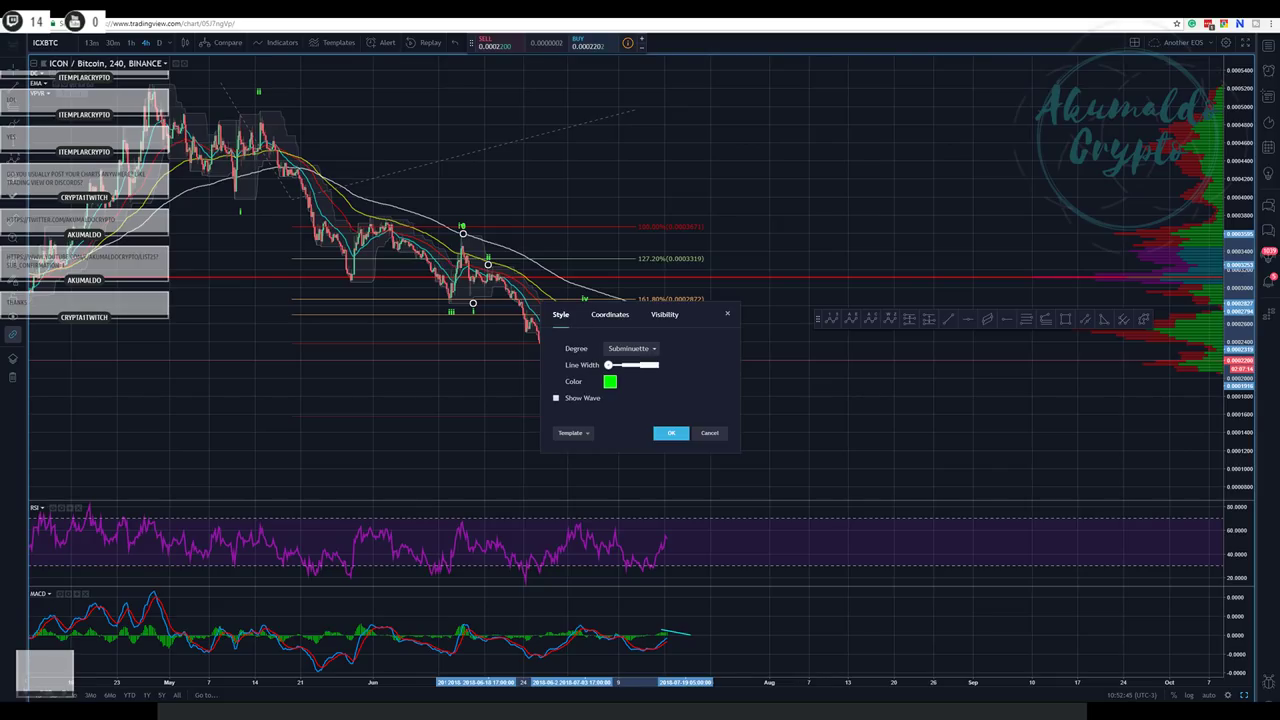
pyautogui.click(609, 383)
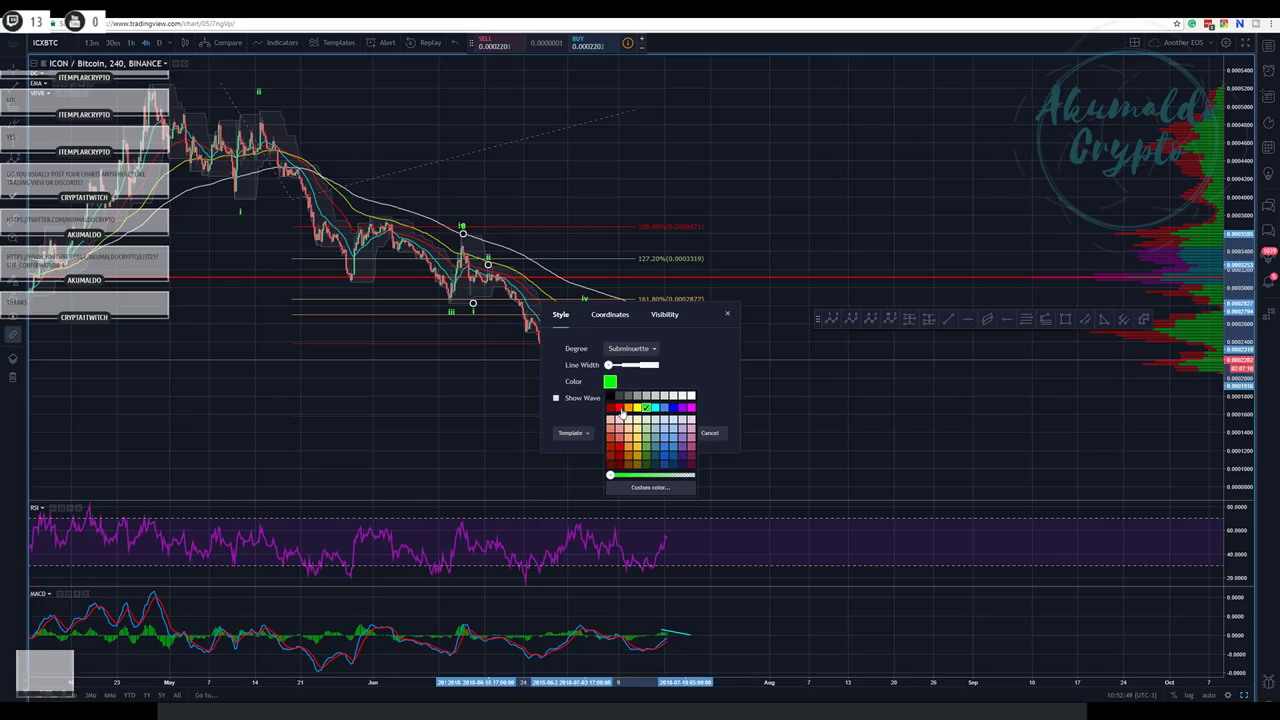
pyautogui.click(621, 412)
pyautogui.click(667, 432)
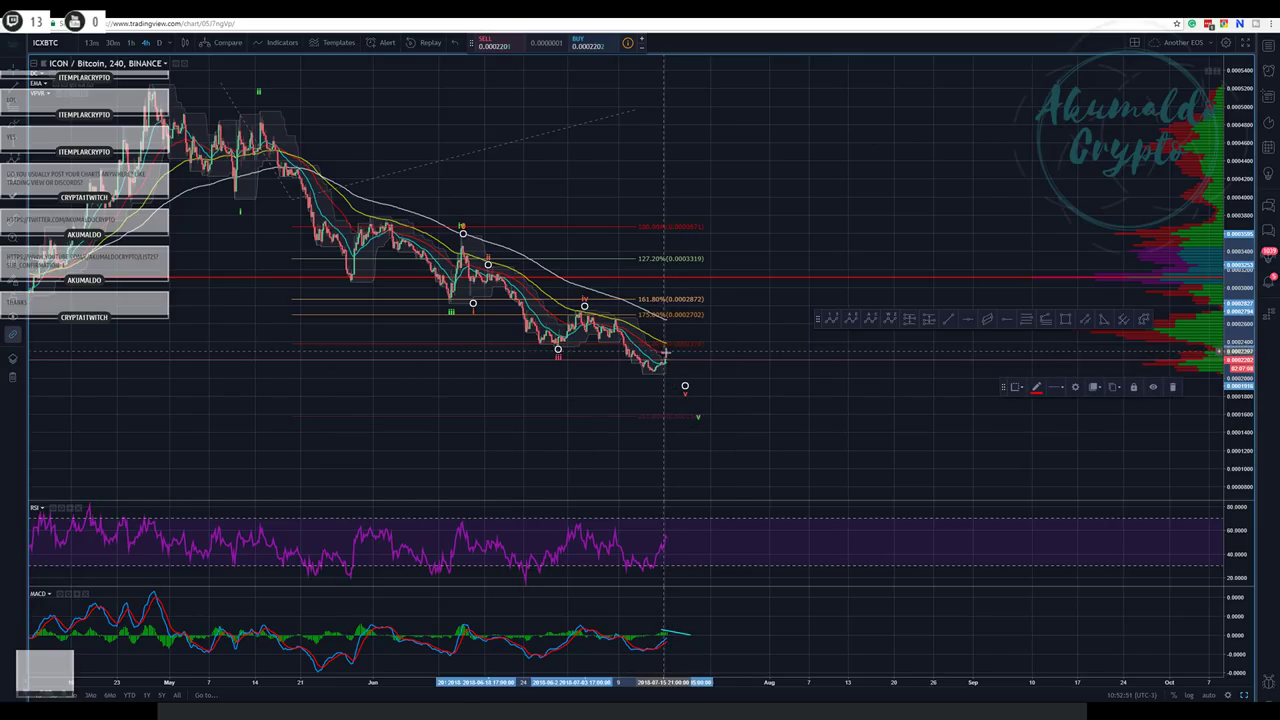
pyautogui.click(589, 363)
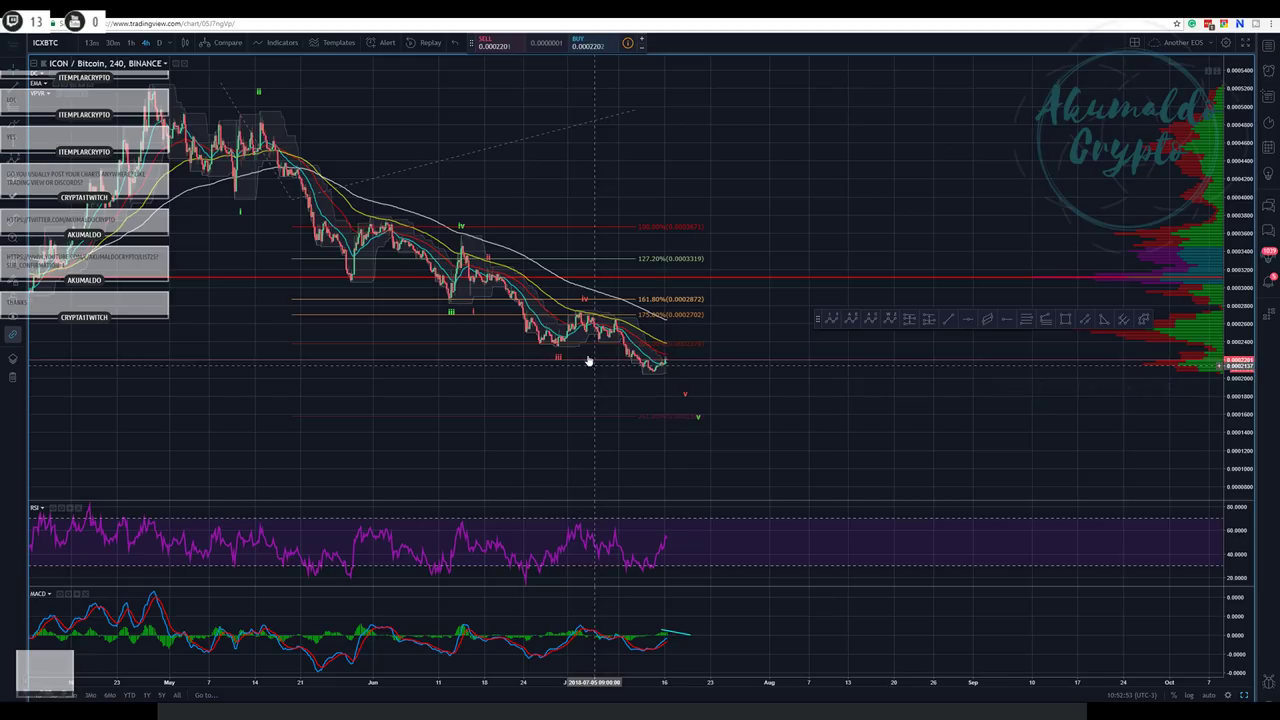
# - Nudge red wave i upward and draw a trend-based Fibonacci extension using the price levels of the red count's start, wave i and wave ii
pyautogui.click(473, 297)
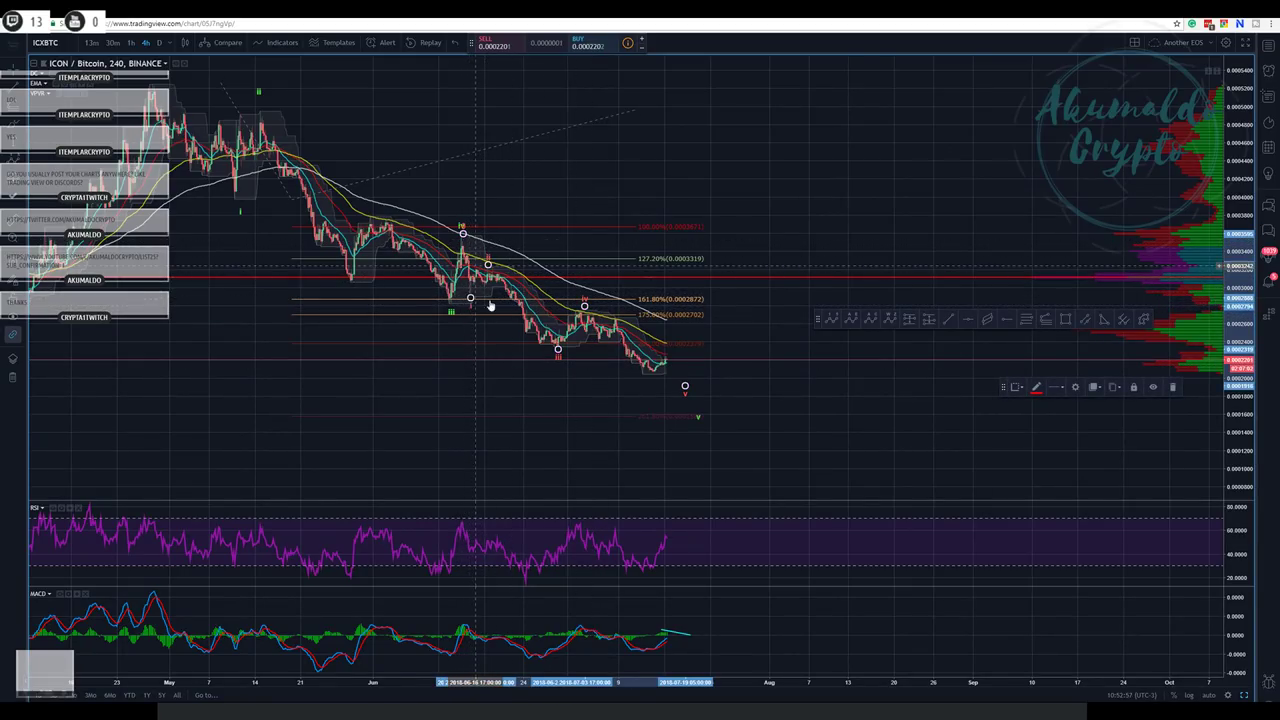
pyautogui.click(544, 192)
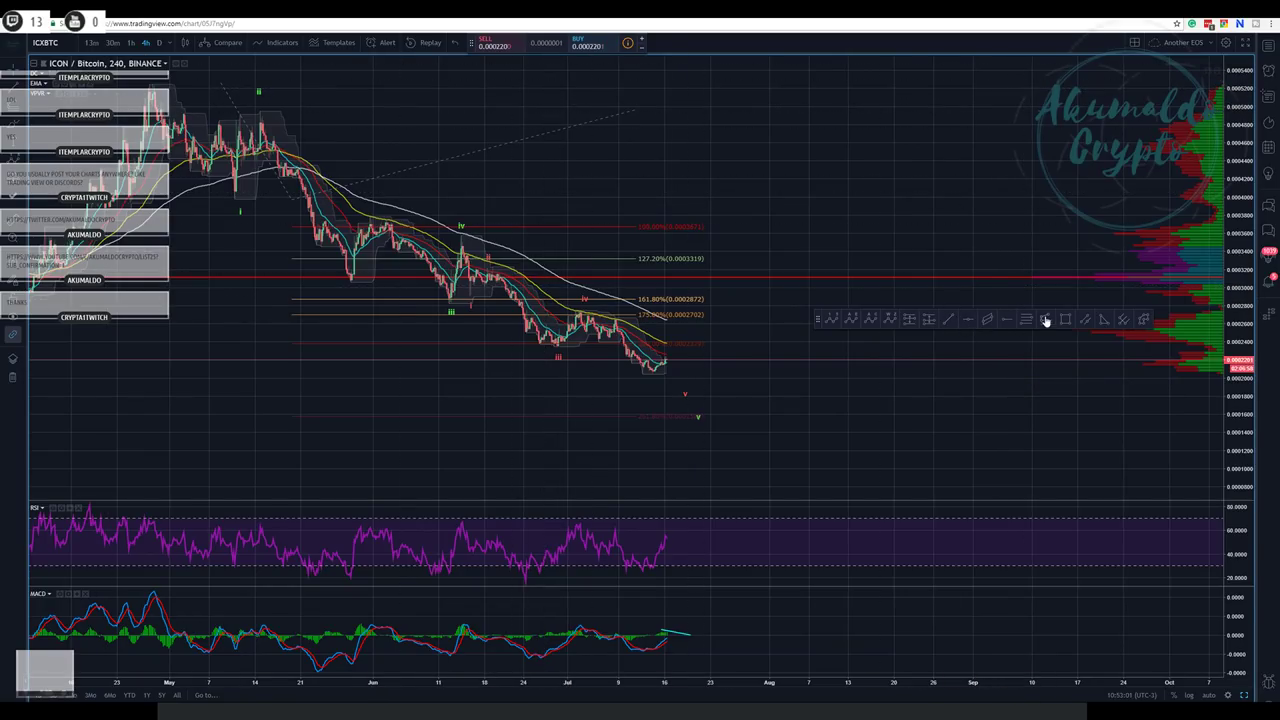
pyautogui.click(524, 235)
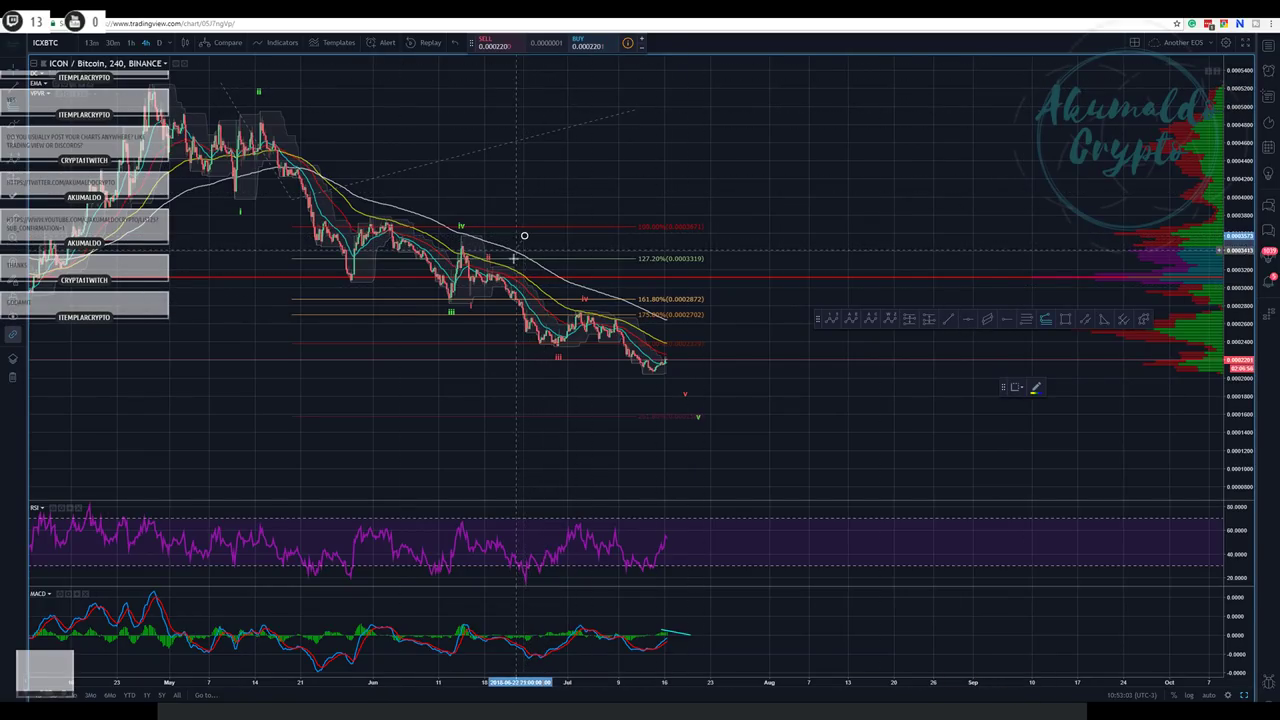
pyautogui.click(509, 297)
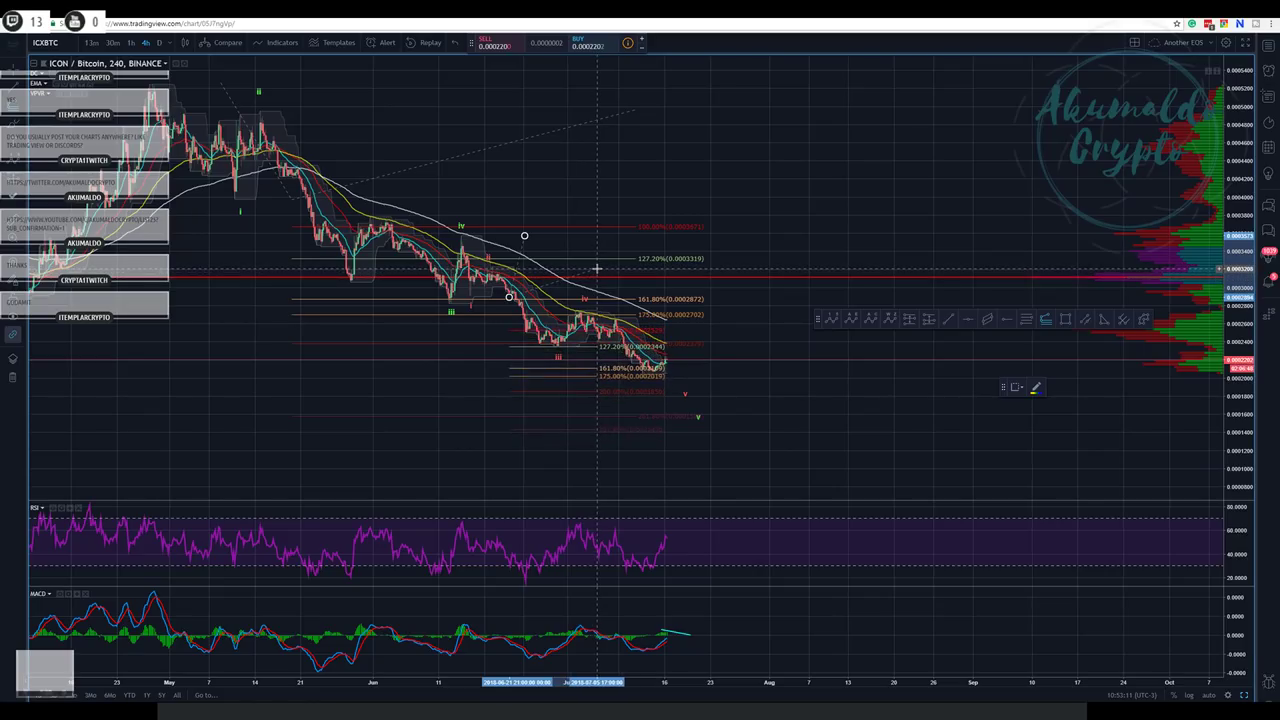
pyautogui.click(597, 266)
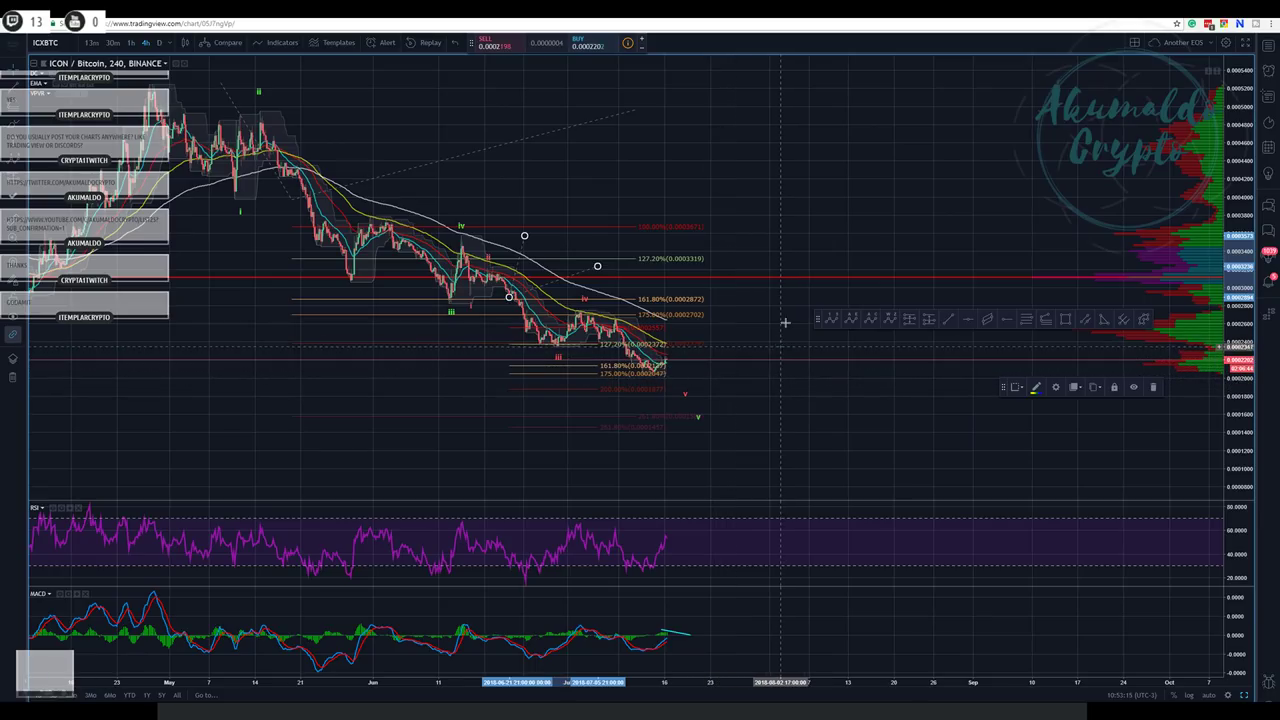
# - Move red wave iii to the July low between the 1.618 and 1.75 extension levels, and wave iv to a projected rebound around July 21
pyautogui.moveTo(787, 319); pyautogui.dragTo(667, 311)
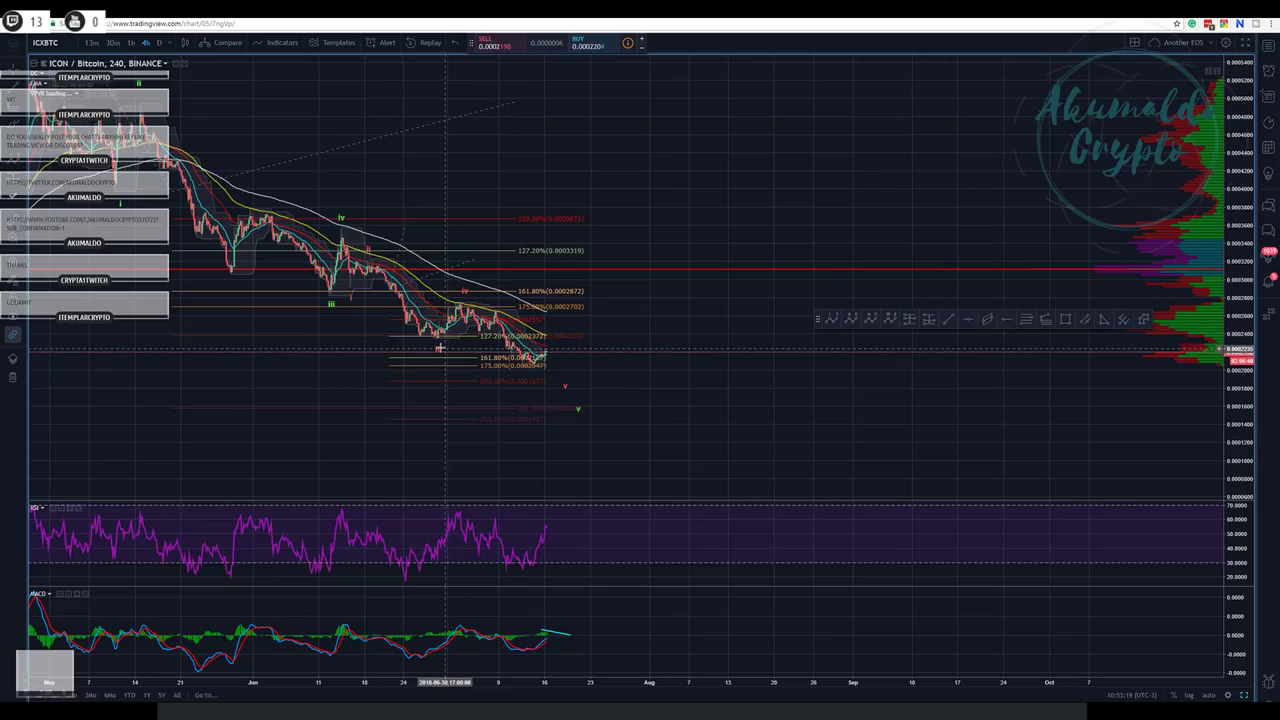
pyautogui.moveTo(440, 344)
pyautogui.mouseDown()
pyautogui.moveTo(469, 356)
pyautogui.moveTo(460, 349)
pyautogui.mouseUp()
pyautogui.click(457, 358)
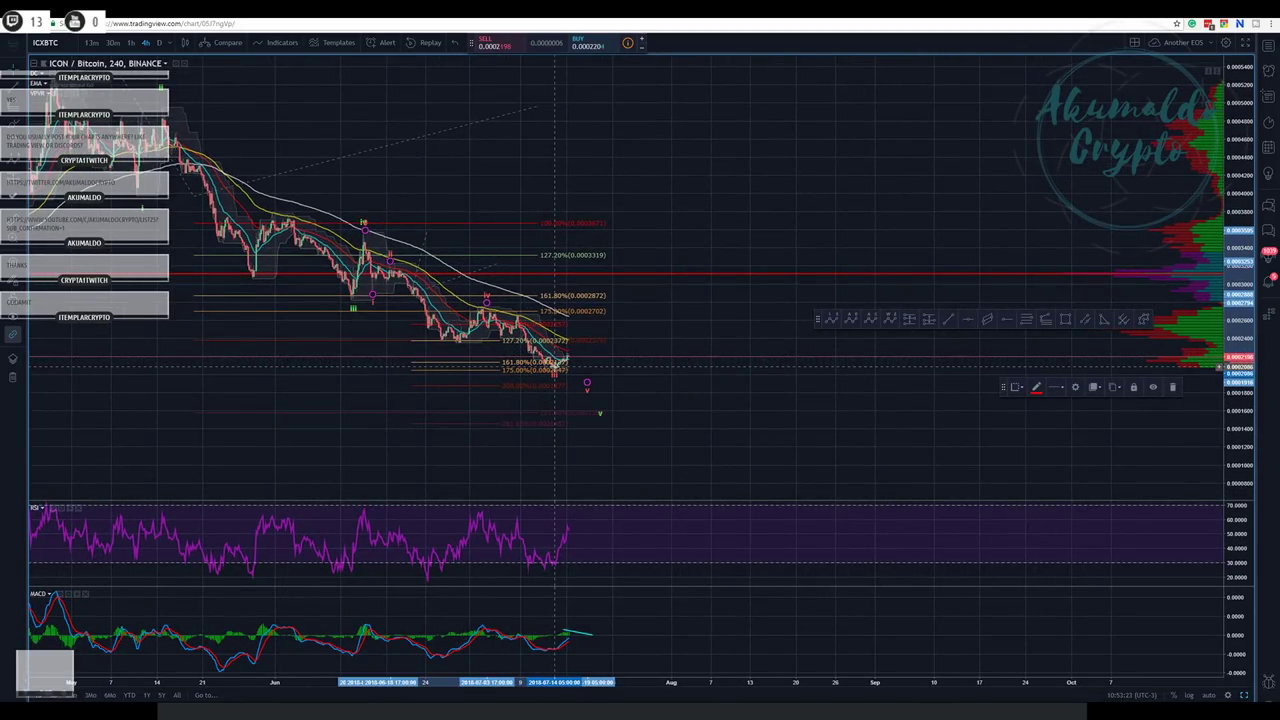
pyautogui.moveTo(487, 303); pyautogui.dragTo(603, 337)
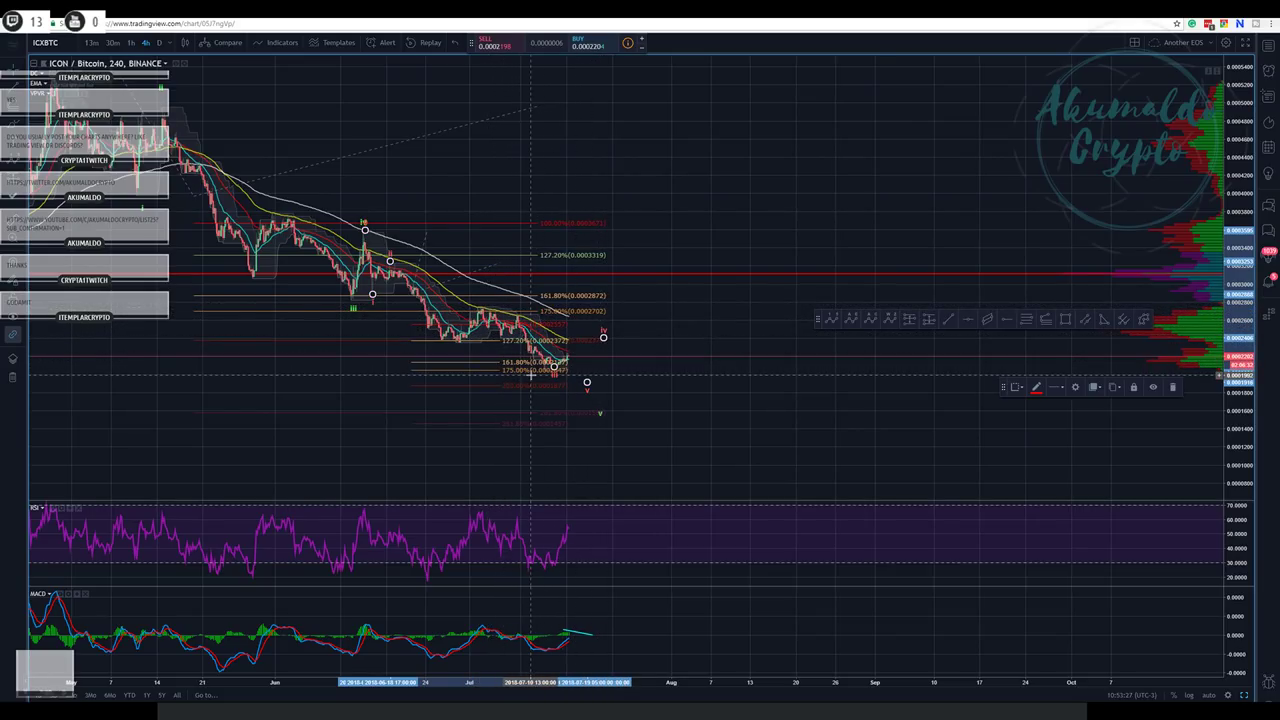
# - Remove the smaller Fibonacci extension drawn for the red wave count
pyautogui.click(568, 320)
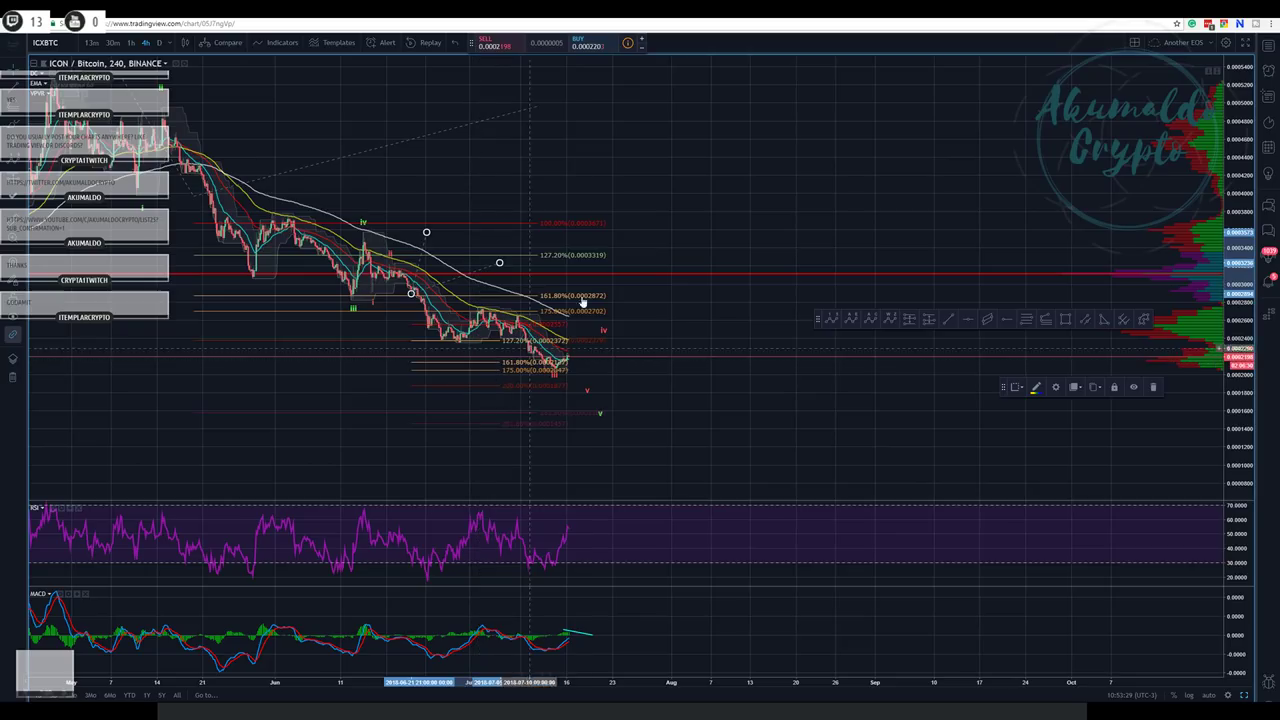
pyautogui.click(1153, 391)
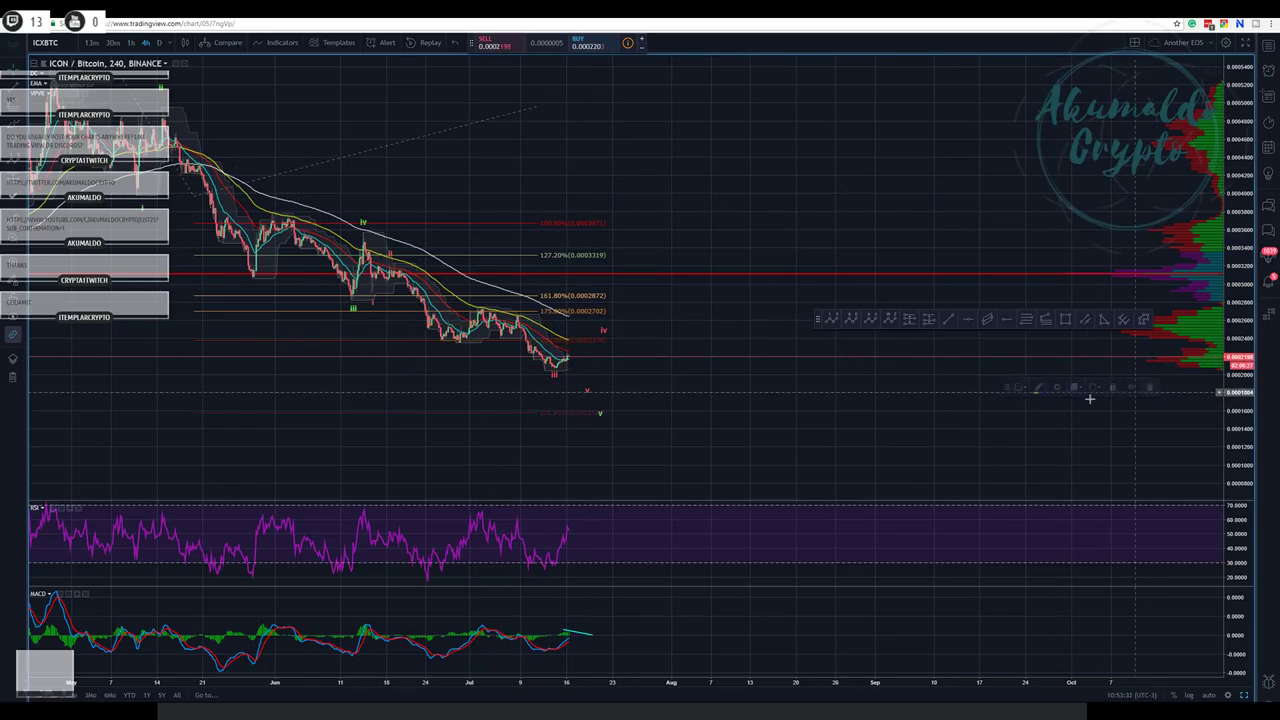
pyautogui.click(554, 378)
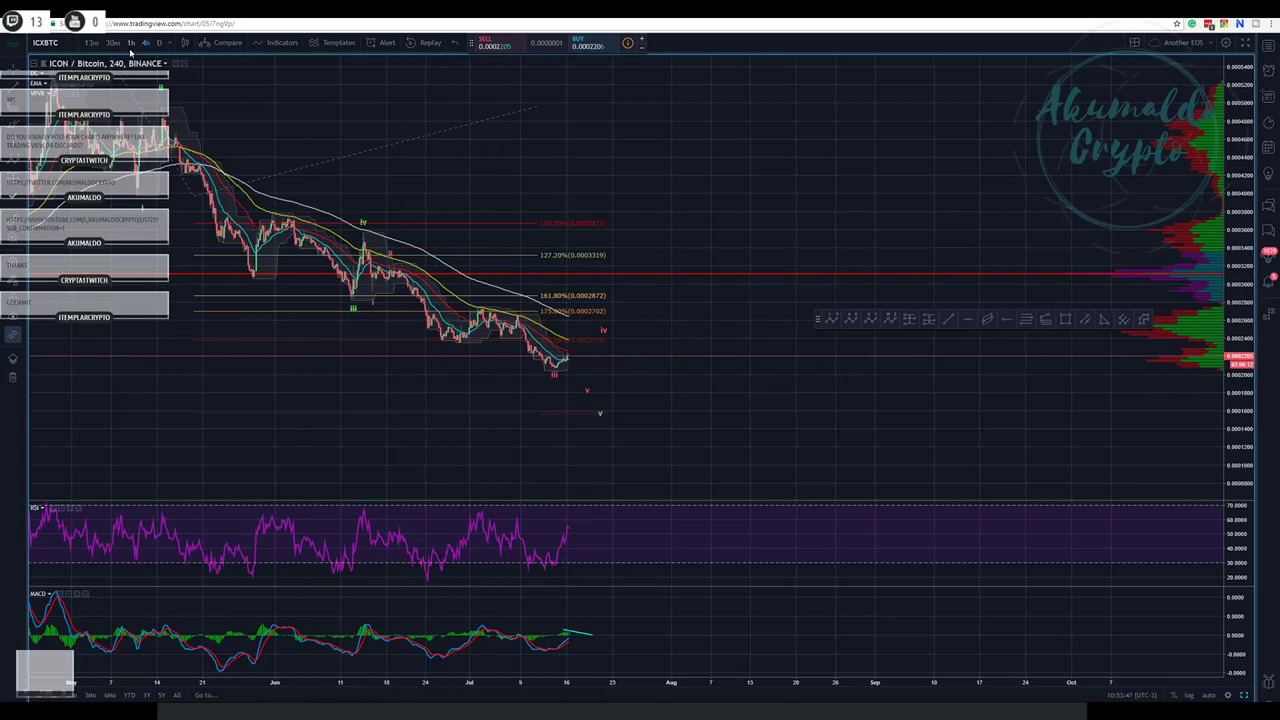
# - Raise red wave iv slightly and move the red and green wave v points to around July 23, near the 2.618 level
pyautogui.click(605, 331)
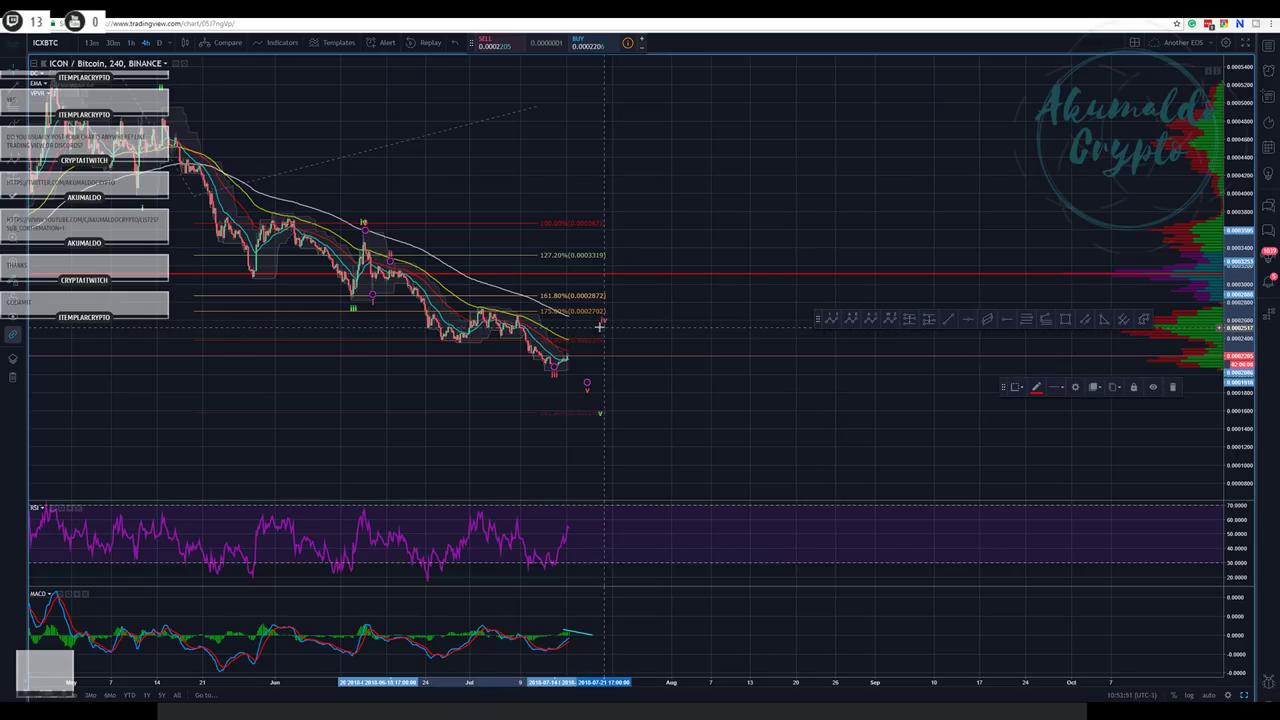
pyautogui.moveTo(587, 382); pyautogui.dragTo(613, 409)
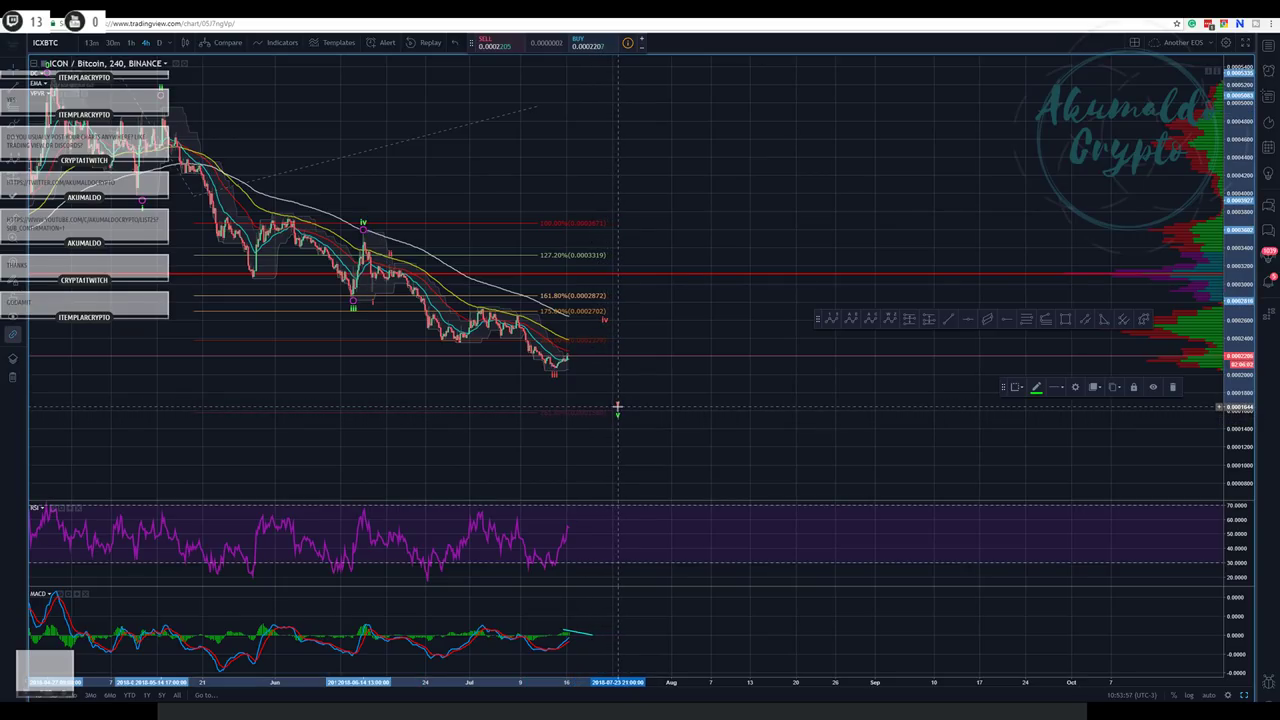
# - Set the degree of the red five-wave count to Micro and keep its wave points at their existing positions
pyautogui.rightClick(607, 325)
pyautogui.click(643, 331)
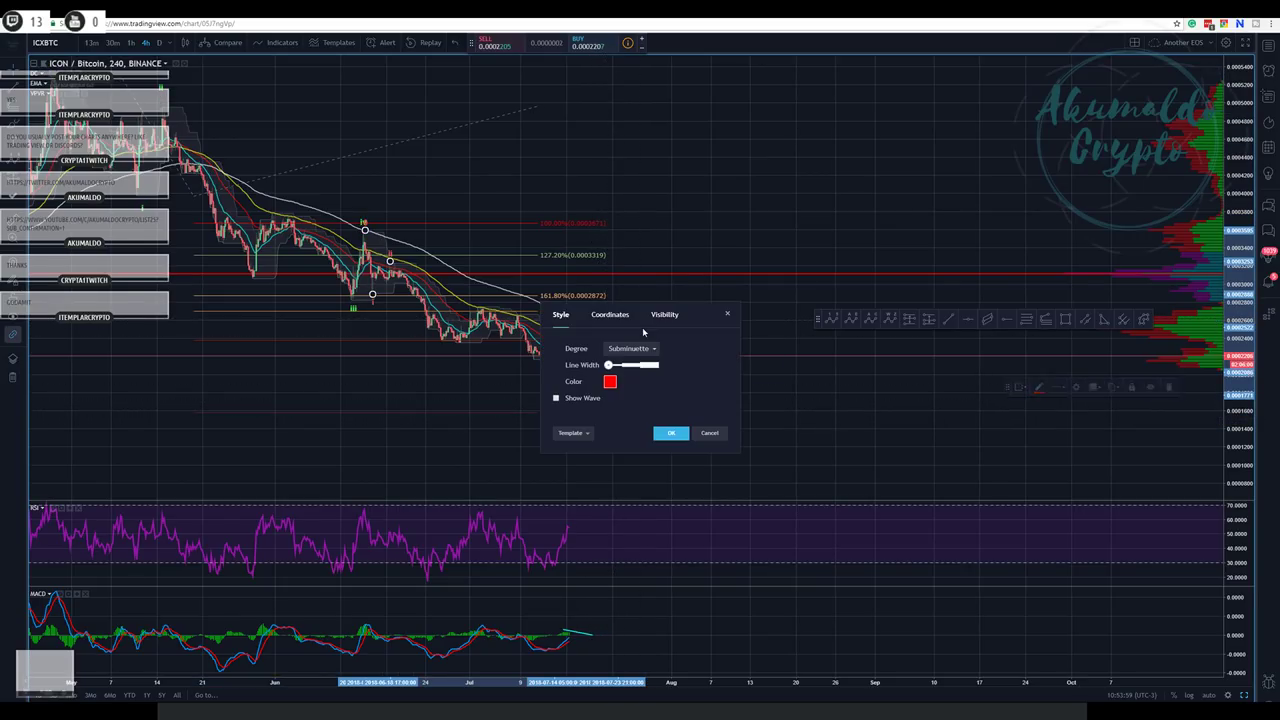
pyautogui.click(628, 348)
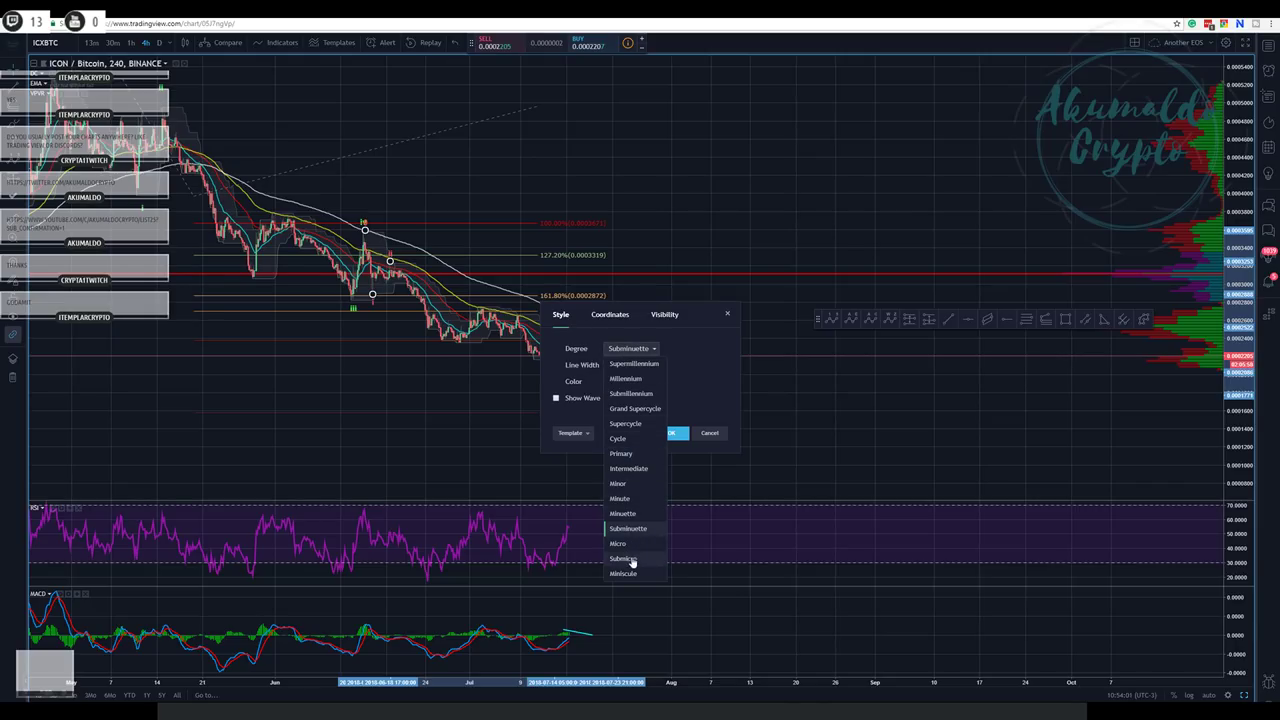
pyautogui.click(620, 543)
pyautogui.click(671, 433)
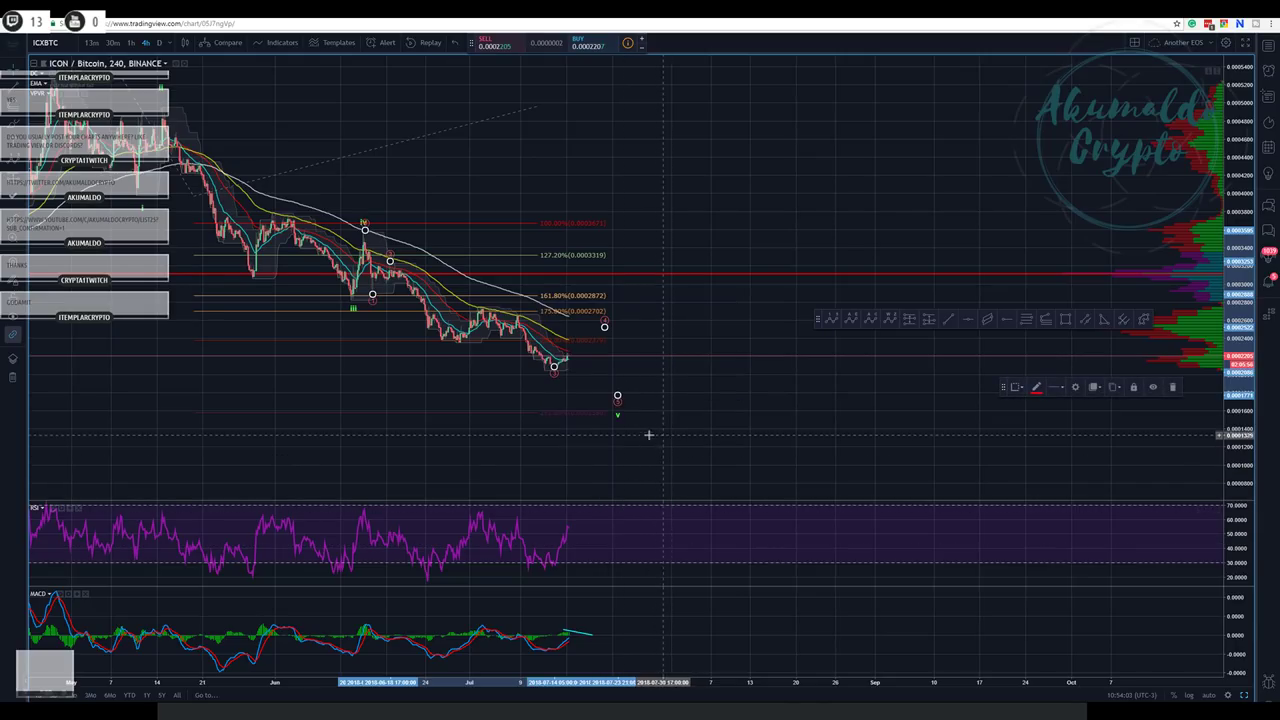
pyautogui.click(606, 326)
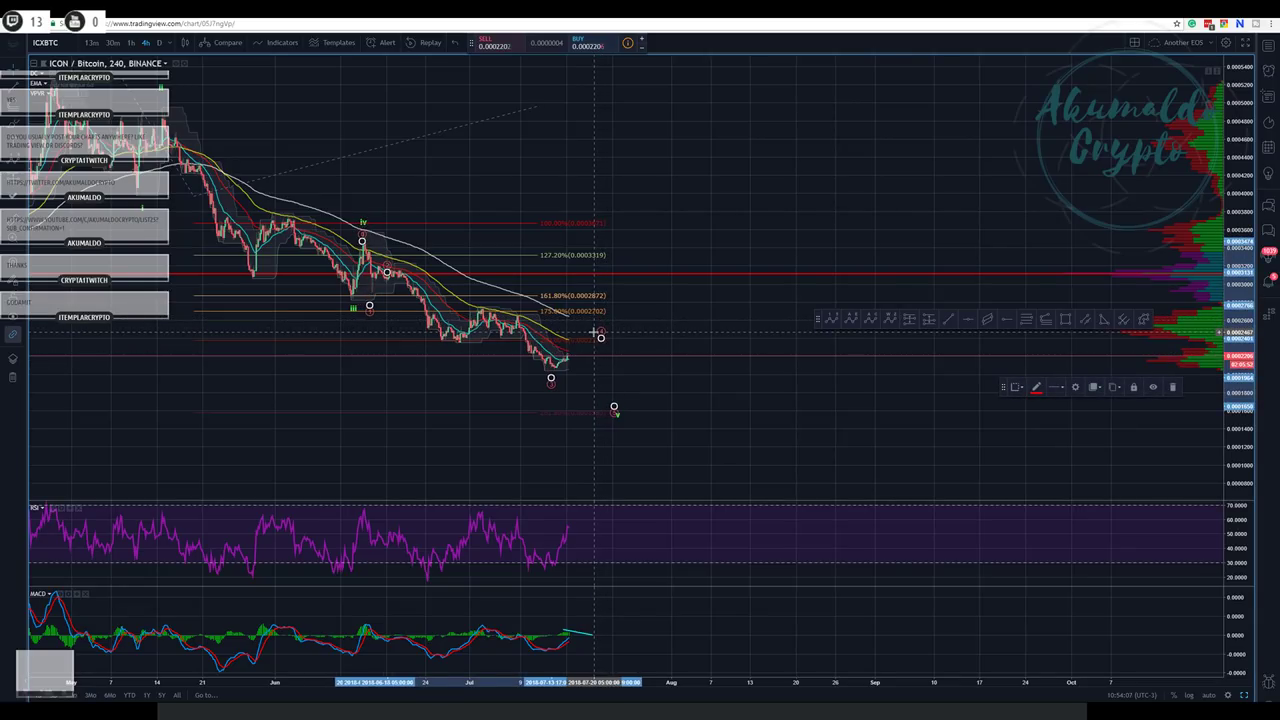
pyautogui.click(651, 375)
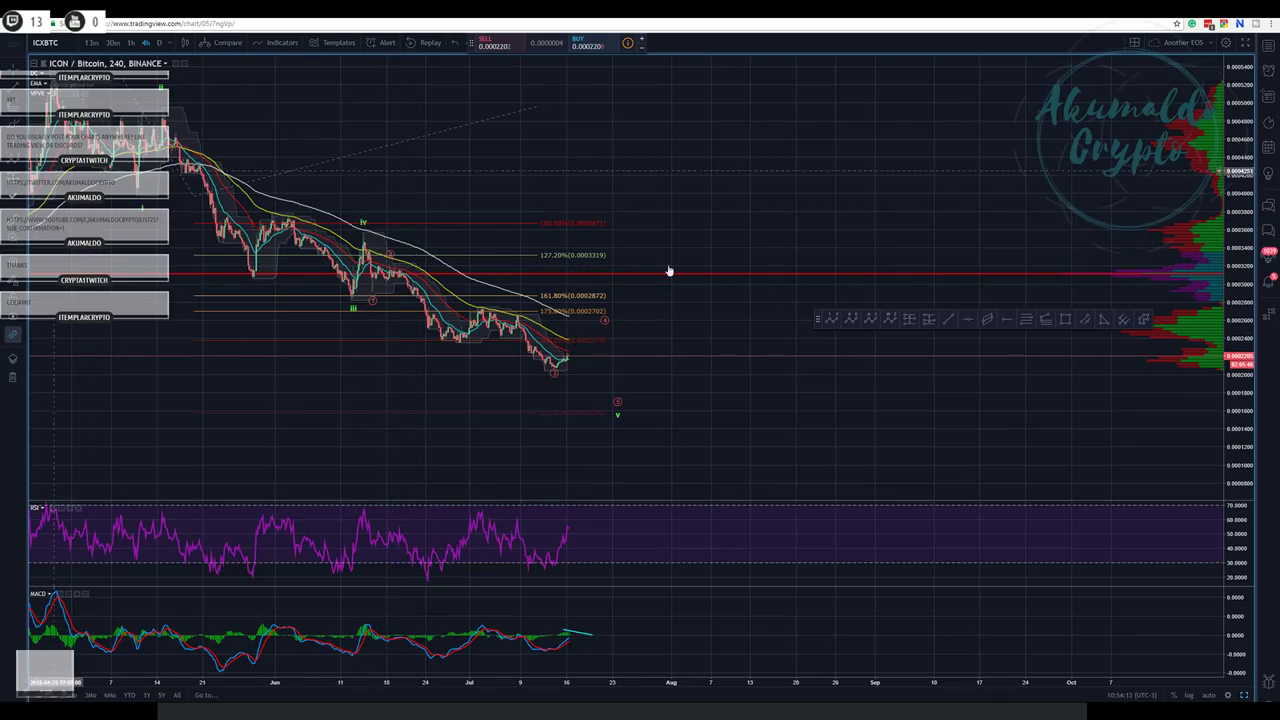
# - Draw a Fibonacci retracement from about 0.0003224 on June 24 to red wave 3's low level, and lower red wave 4 to just below 38.2%
pyautogui.click(1026, 321)
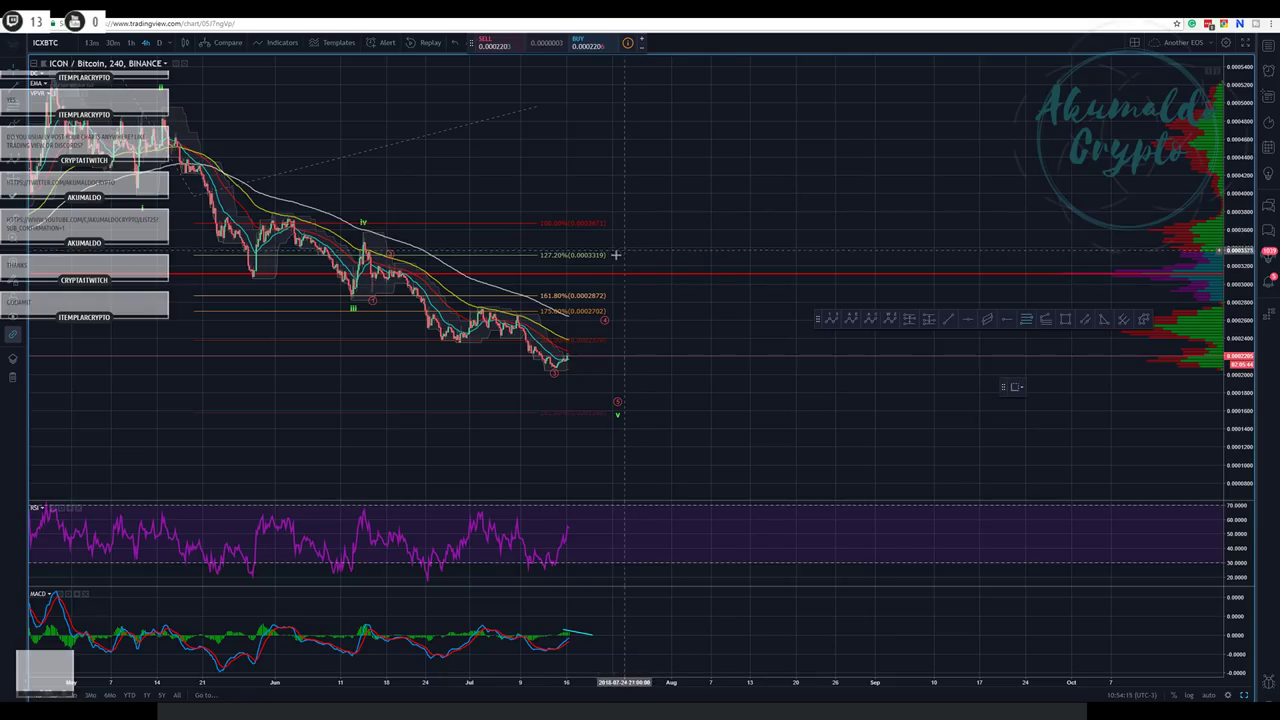
pyautogui.click(428, 264)
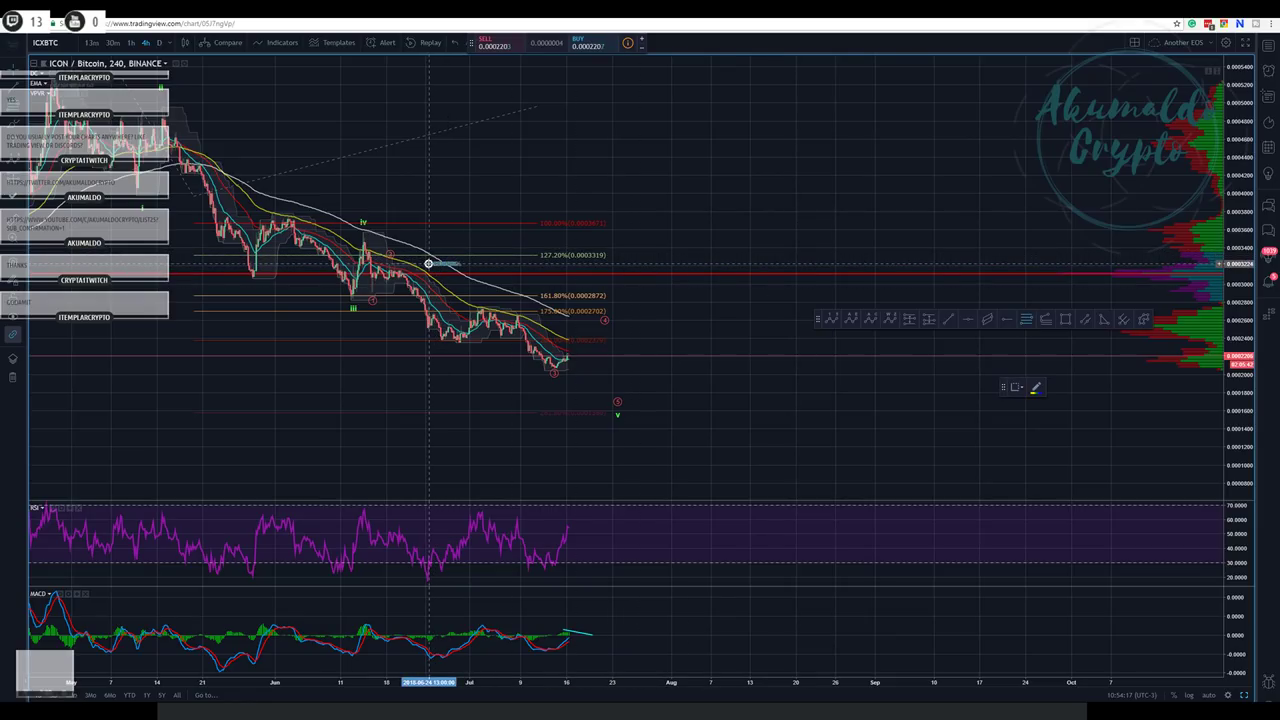
pyautogui.click(670, 371)
pyautogui.moveTo(604, 318)
pyautogui.mouseDown()
pyautogui.moveTo(587, 327)
pyautogui.moveTo(606, 326)
pyautogui.mouseUp()
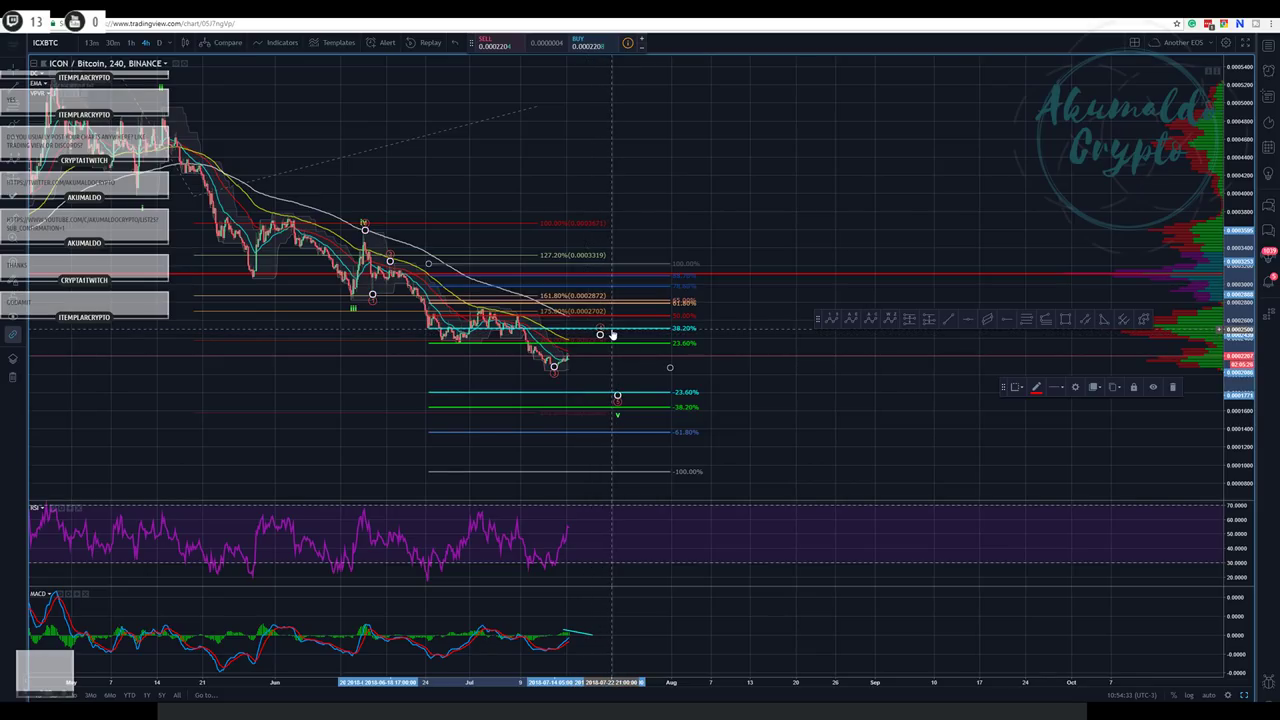
pyautogui.click(606, 334)
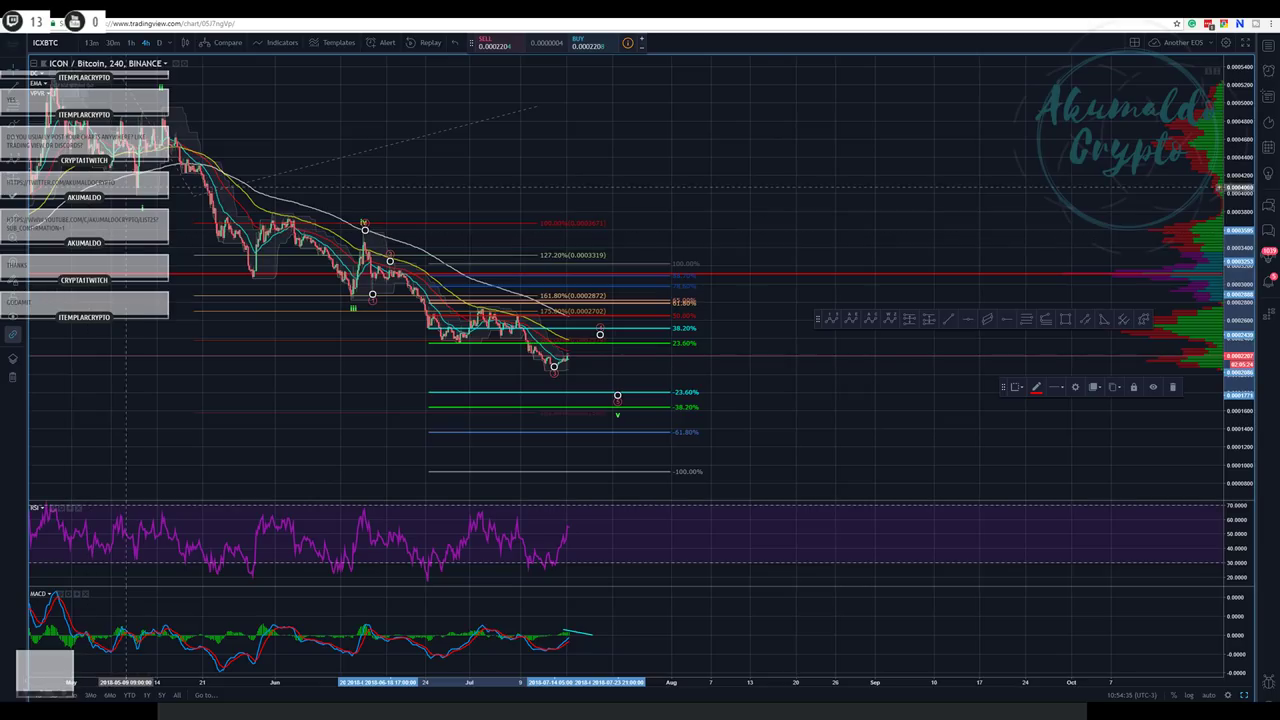
# - Place red horizontal rays from about July 25 at the 38.2% retracement level (0.0002500) and at the level above it (0.0002655)
pyautogui.click(14, 87)
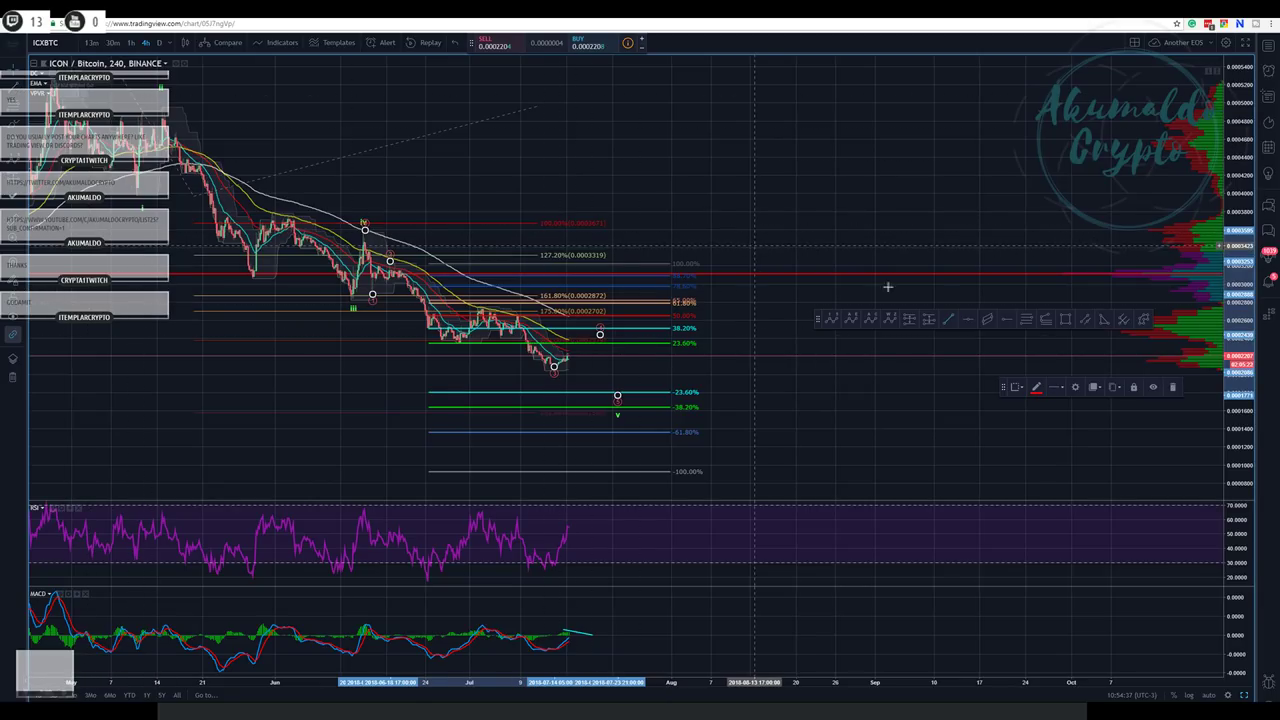
pyautogui.click(1004, 322)
pyautogui.click(630, 329)
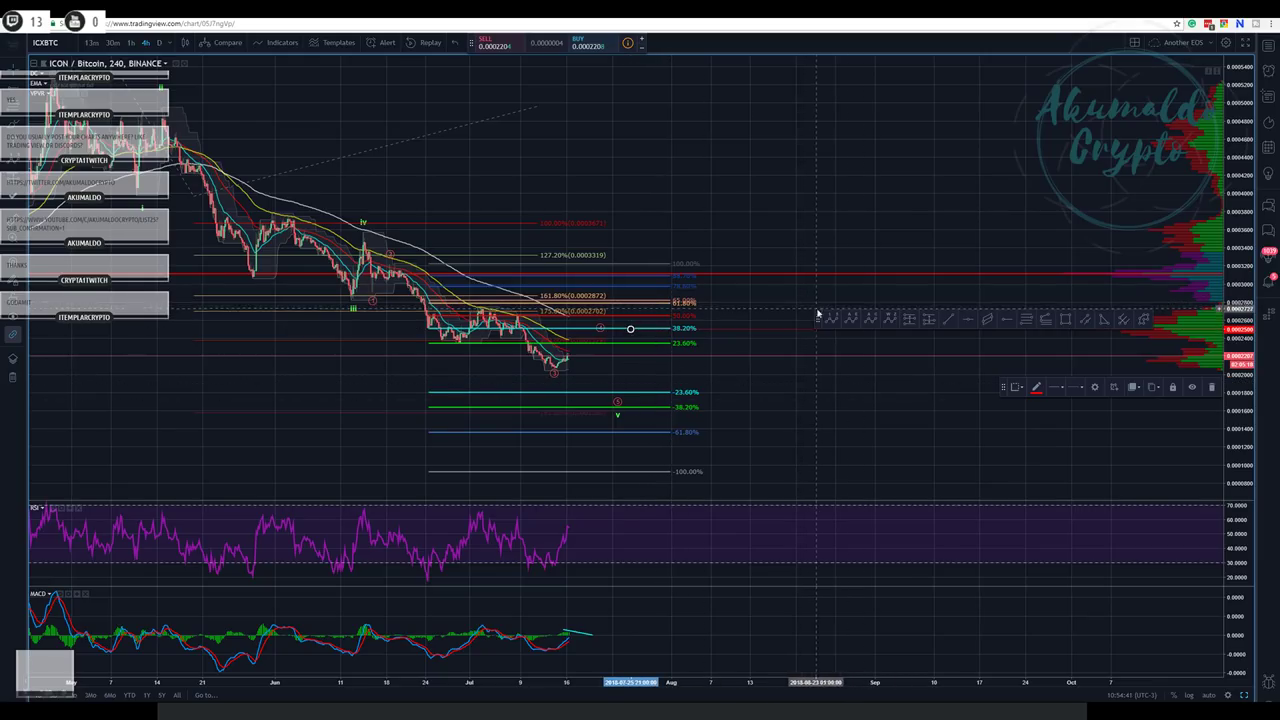
pyautogui.moveTo(816, 316); pyautogui.dragTo(811, 177)
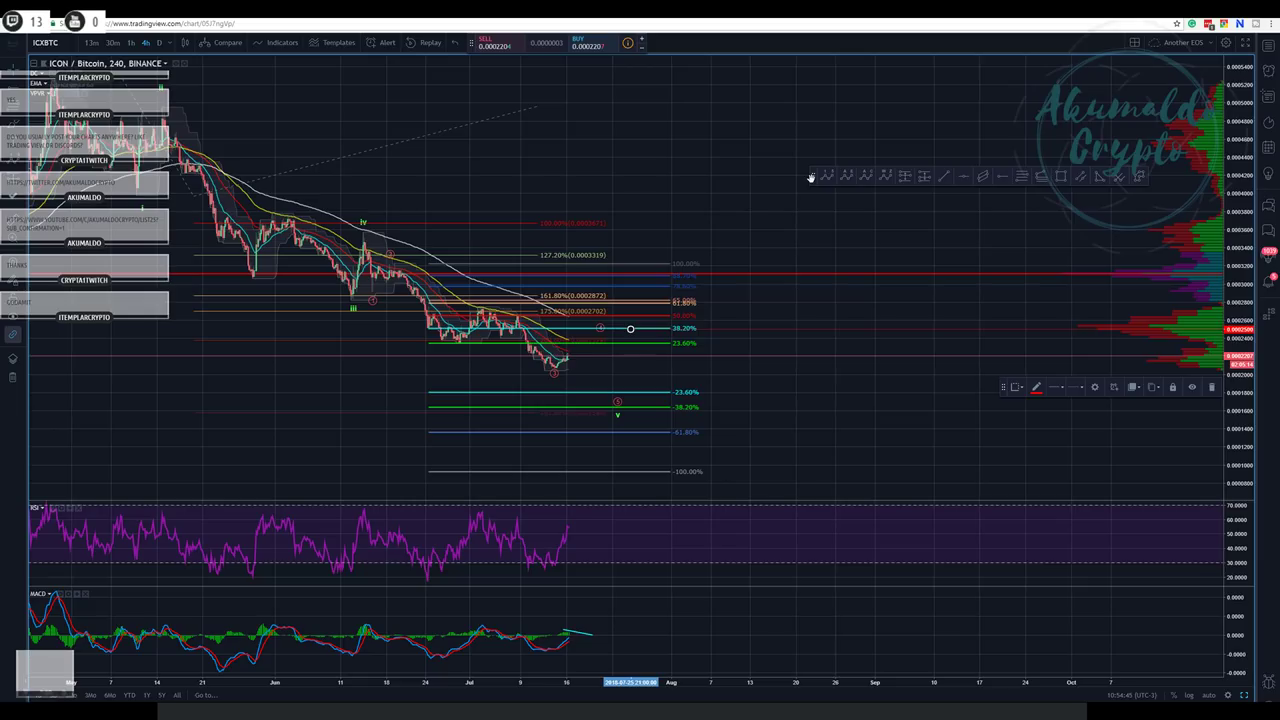
pyautogui.click(999, 181)
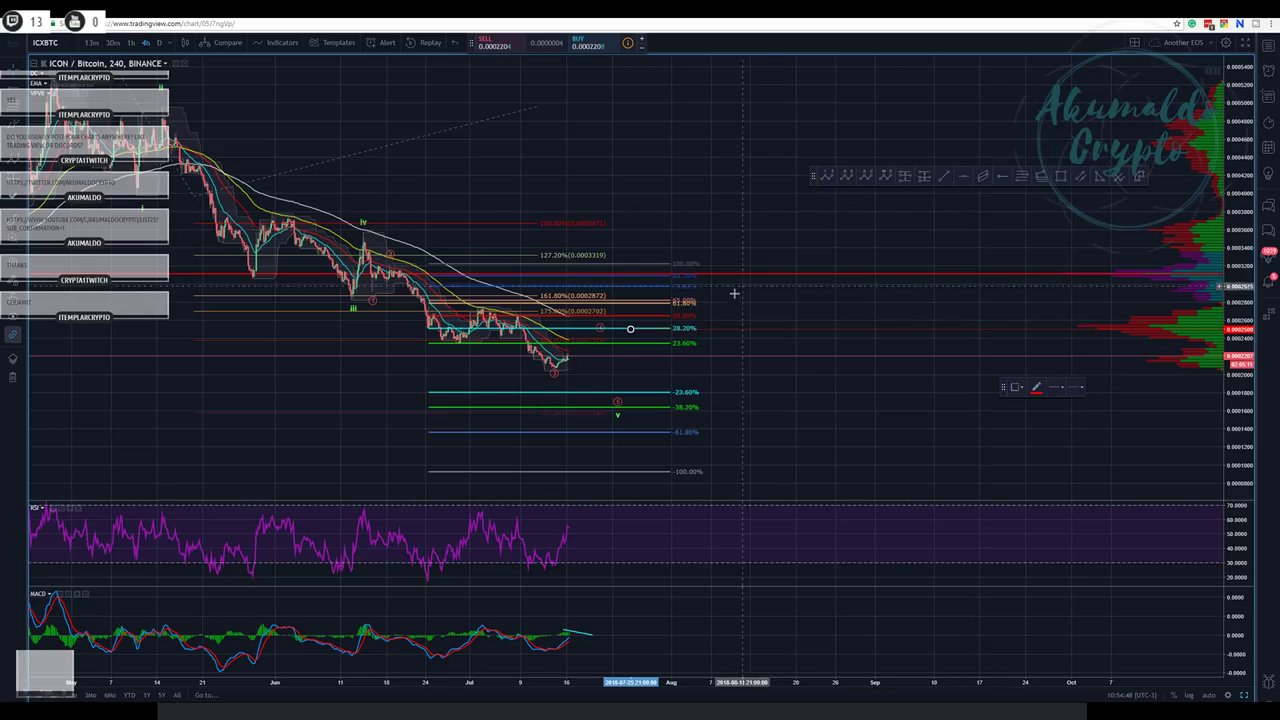
pyautogui.click(630, 316)
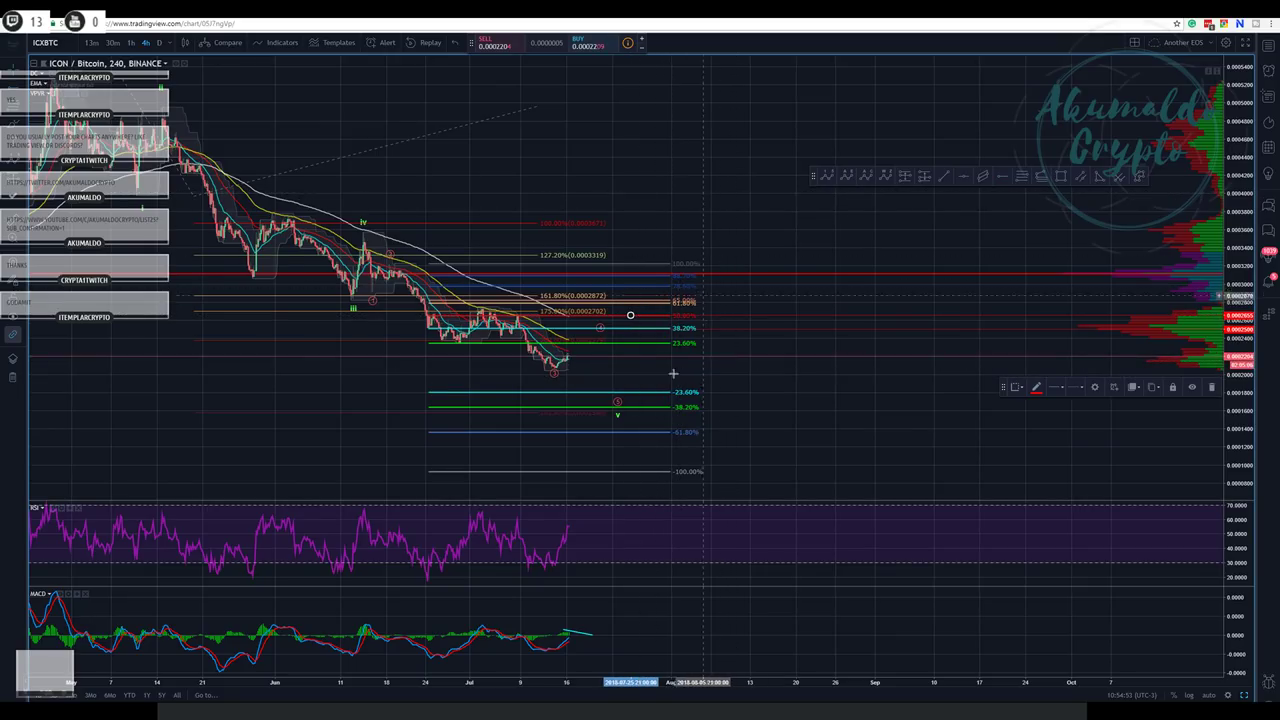
# - Move the end points of red wave 5 and green wave v to July 25 near the -38.2% level
pyautogui.click(632, 401)
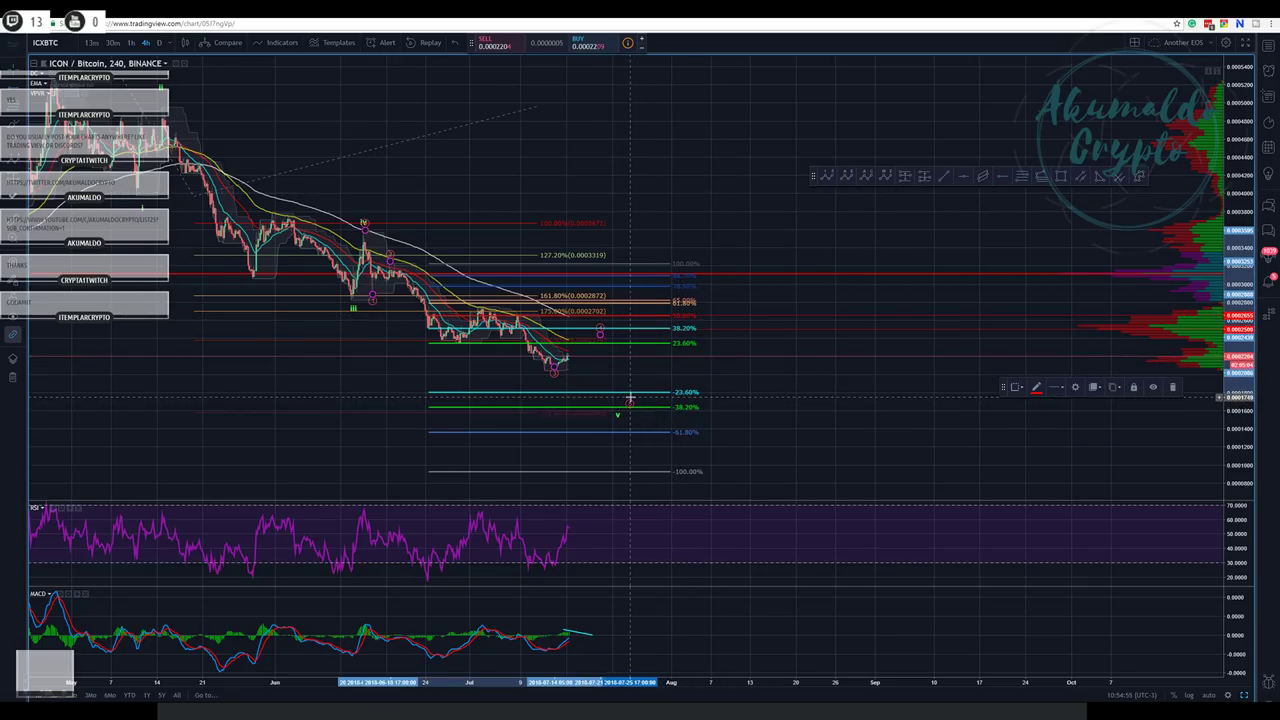
pyautogui.click(628, 408)
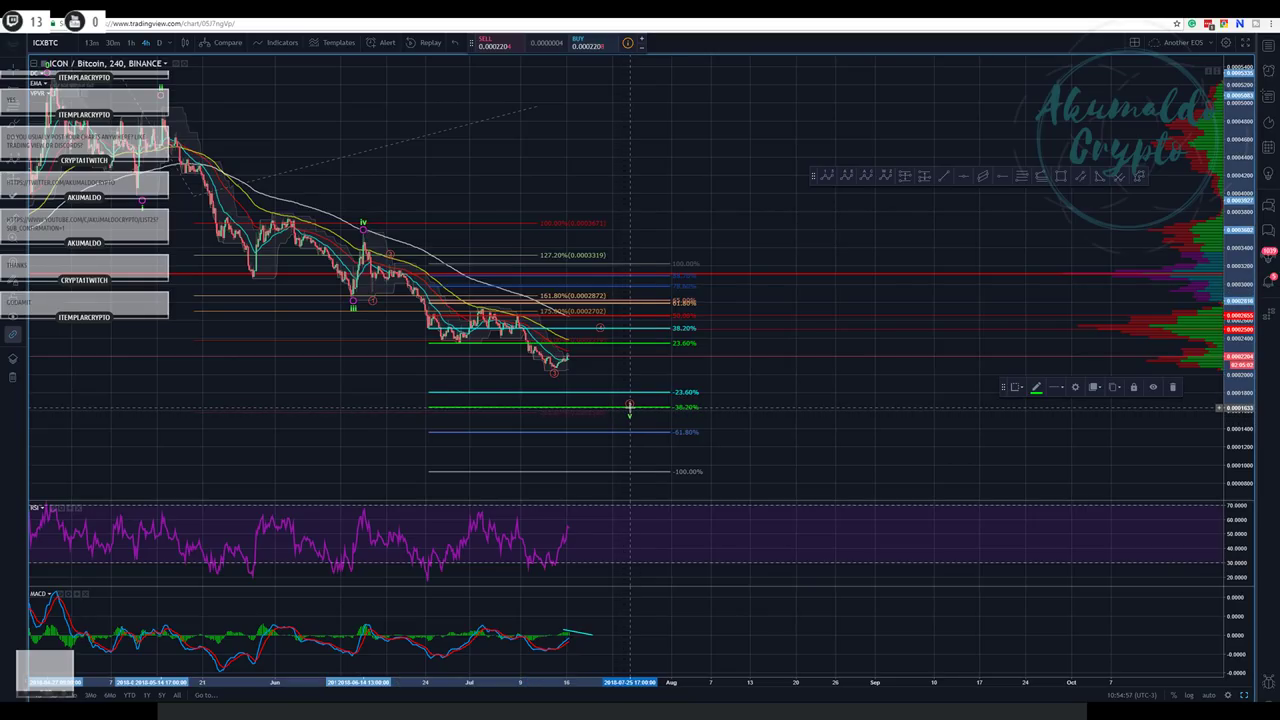
pyautogui.click(641, 410)
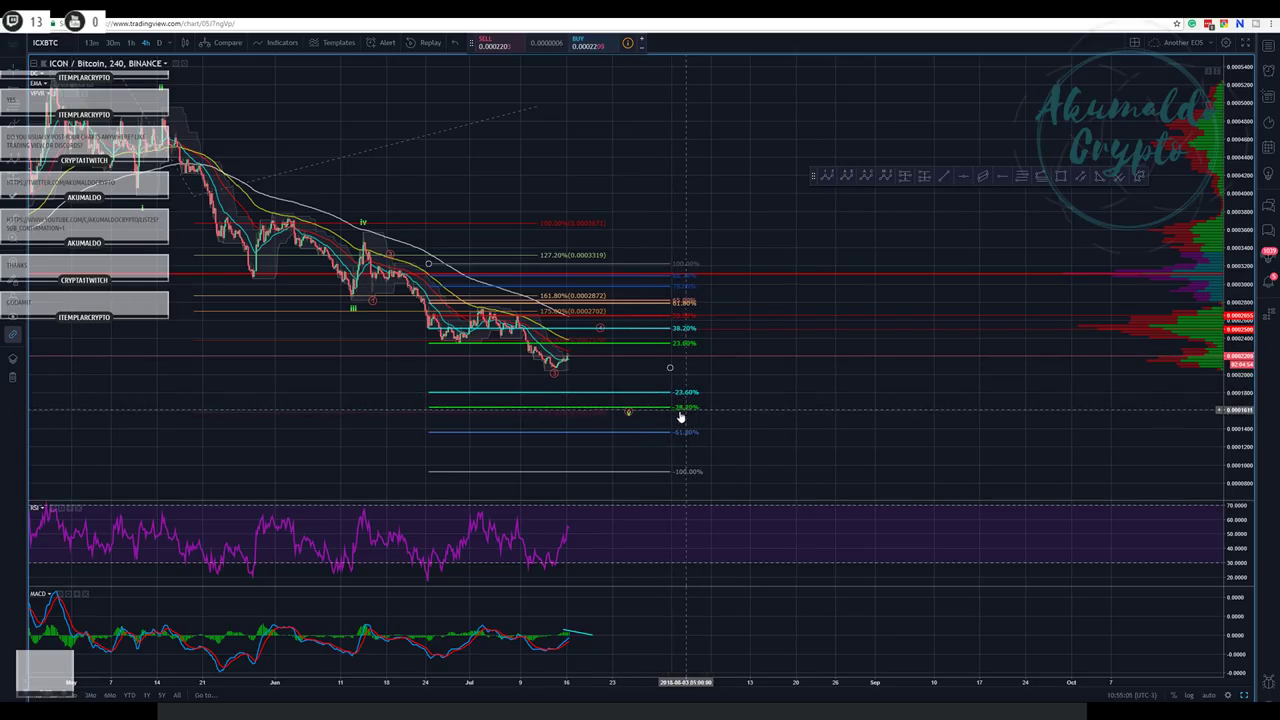
# - Separate the overlapping end labels, setting red wave 5 just above the -38.2% level with green wave v directly beneath it
pyautogui.click(630, 406)
pyautogui.doubleClick(631, 404)
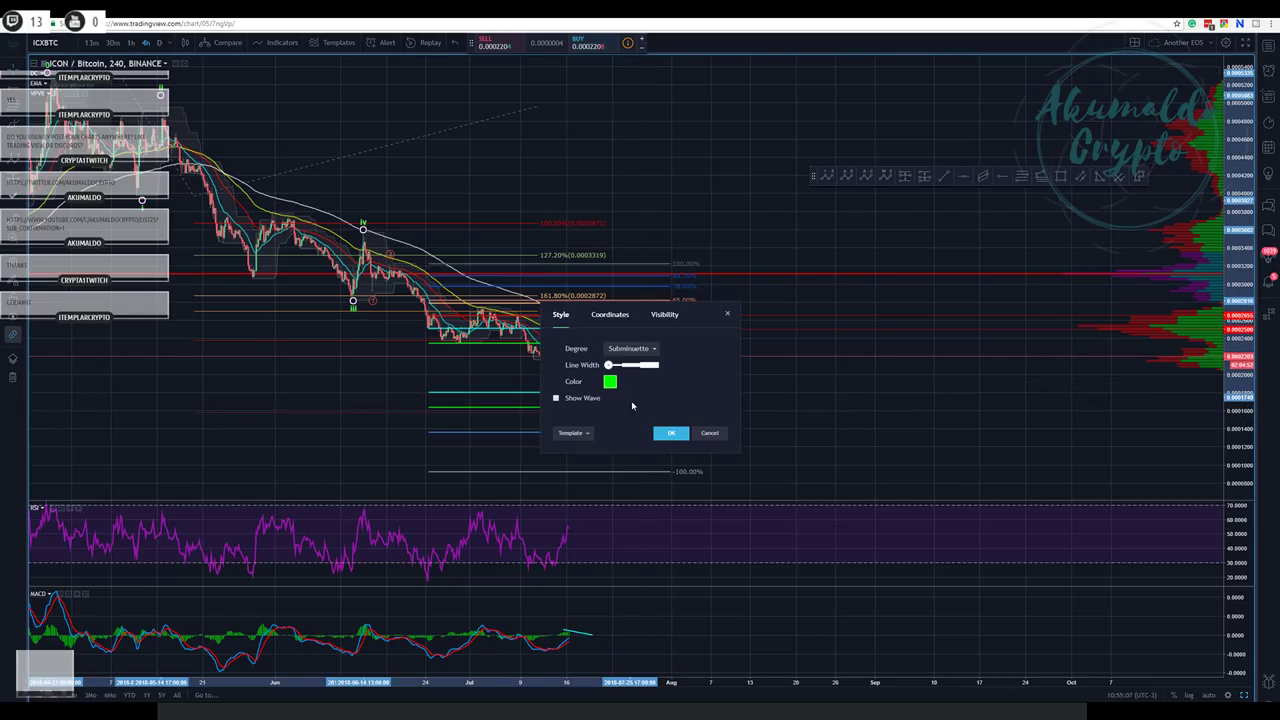
pyautogui.click(709, 432)
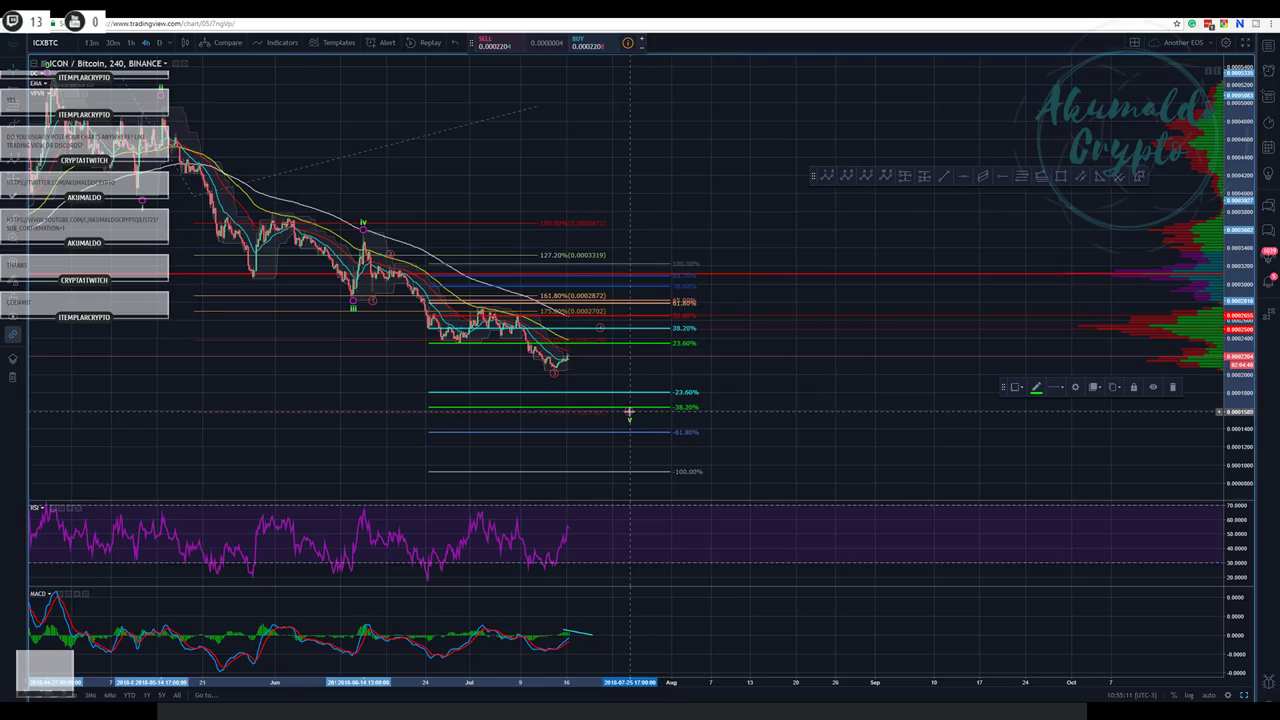
pyautogui.click(630, 414)
pyautogui.click(648, 423)
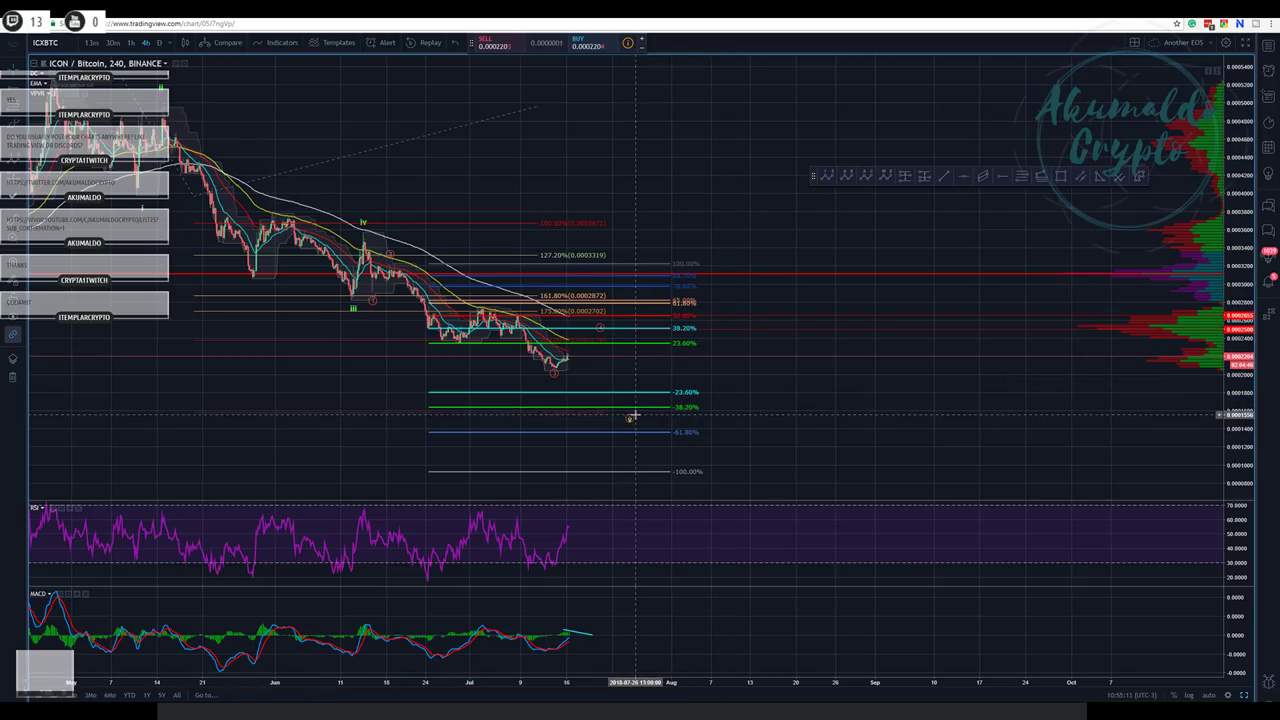
pyautogui.moveTo(630, 413); pyautogui.dragTo(630, 404)
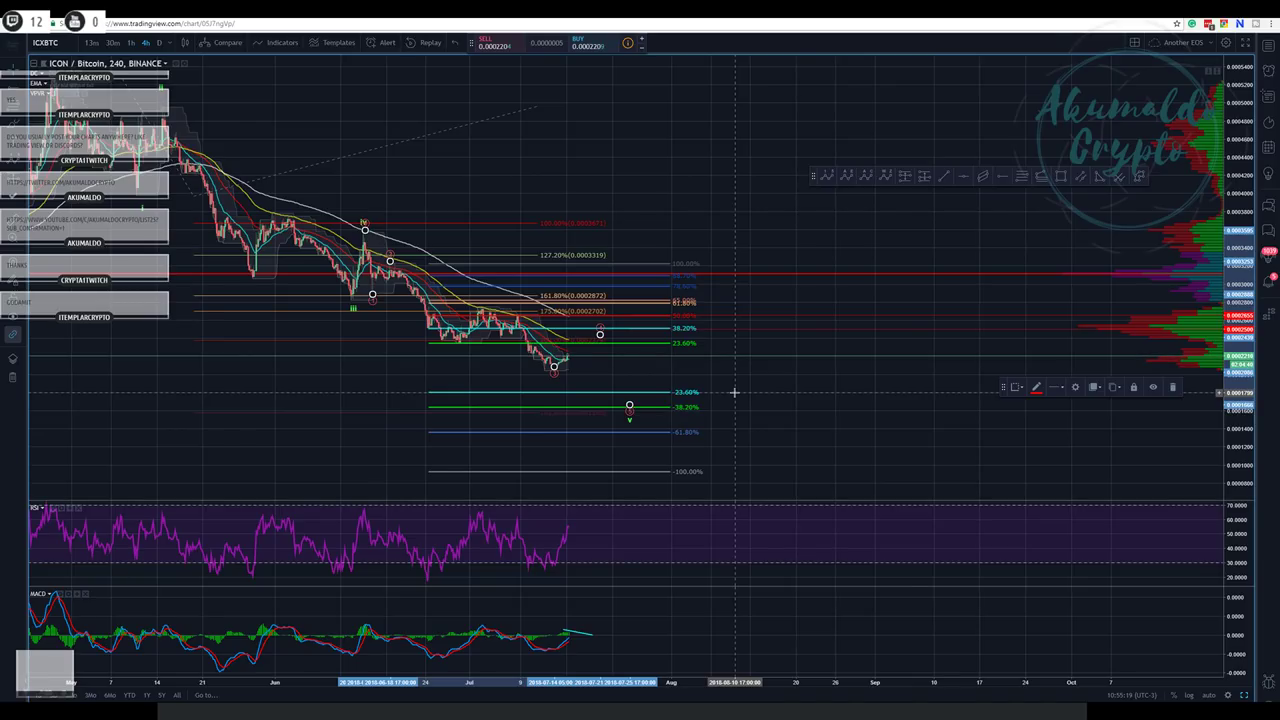
pyautogui.click(537, 114)
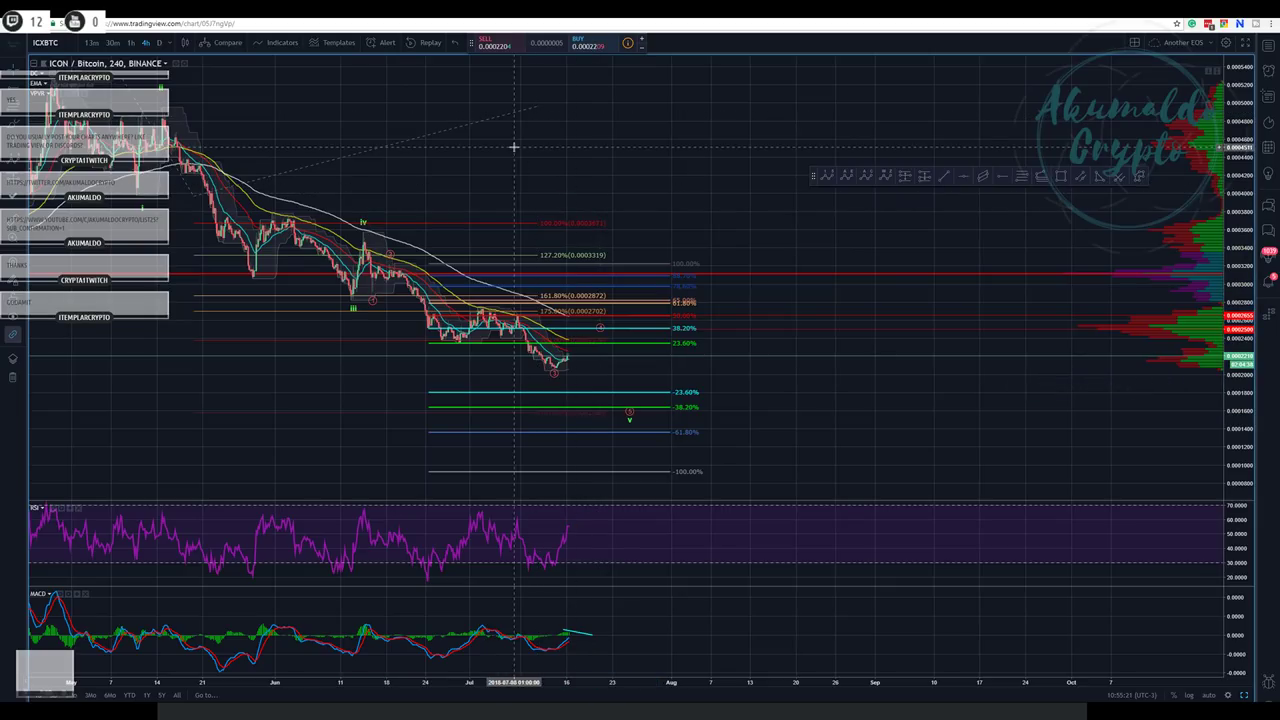
# - Replace the falling trend line on the MACD with a rising one from about July 14 to July 20
pyautogui.moveTo(480, 197); pyautogui.dragTo(606, 258)
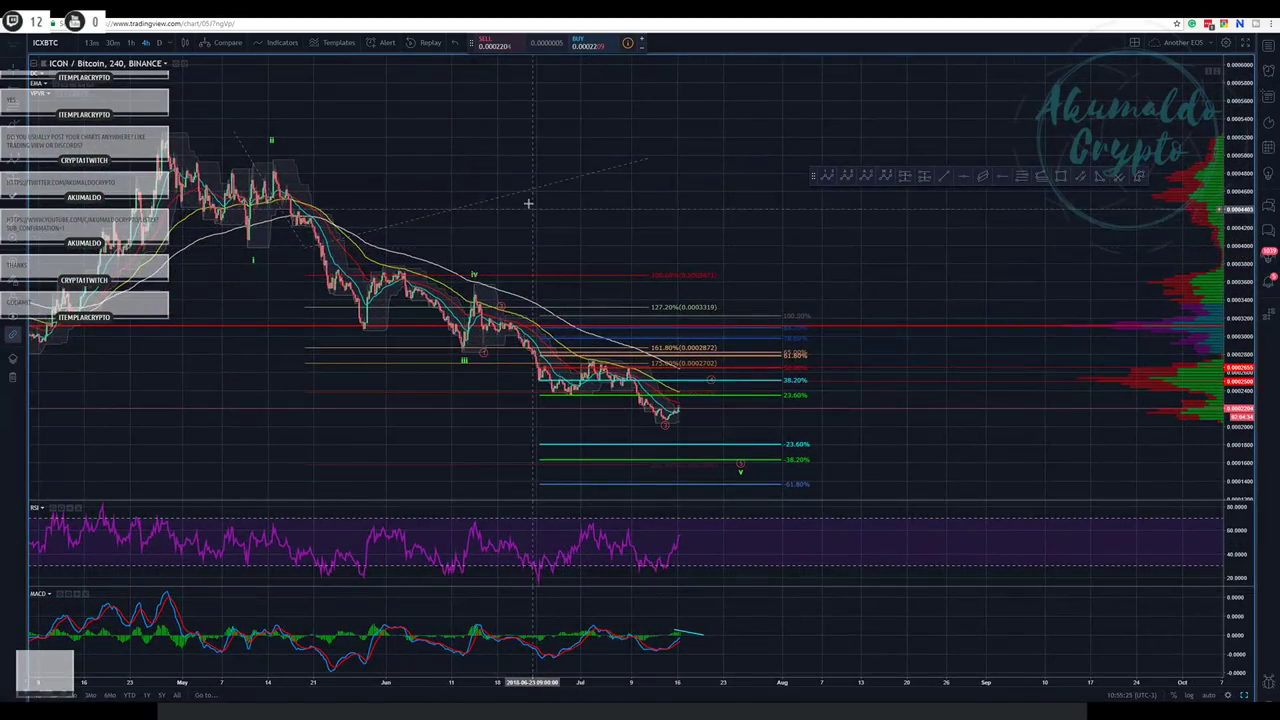
pyautogui.moveTo(582, 211); pyautogui.dragTo(472, 158)
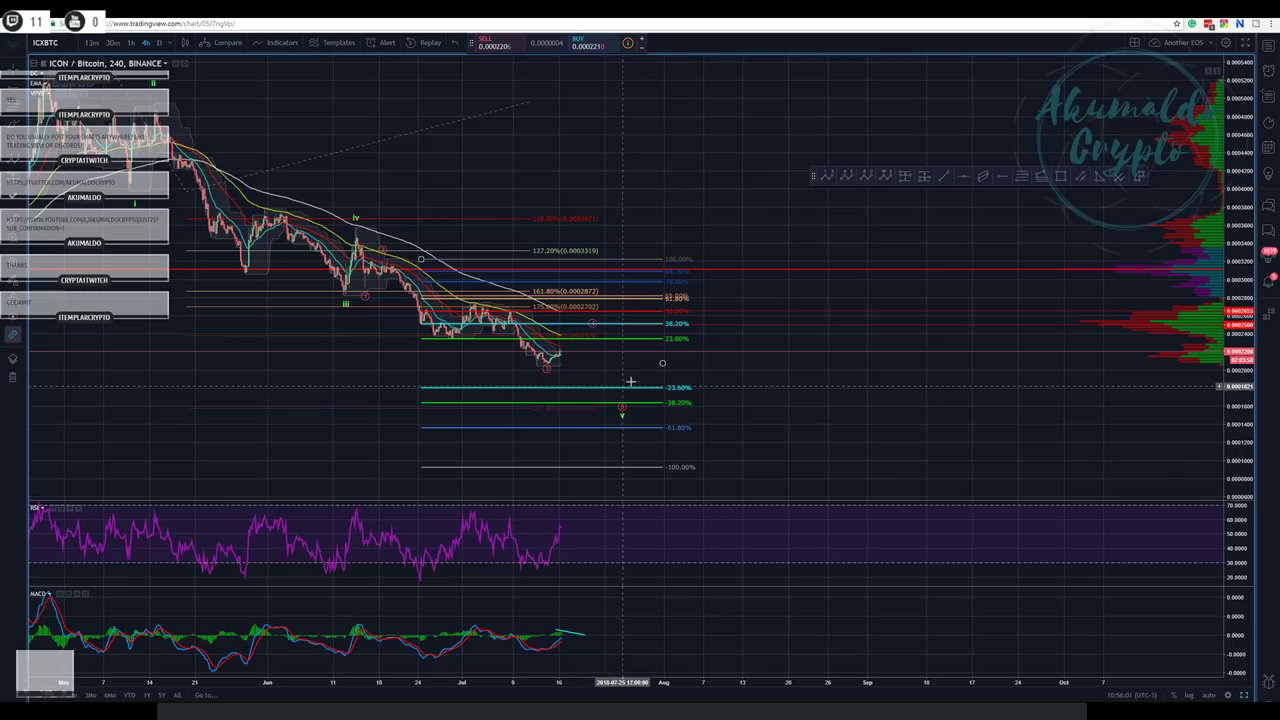
pyautogui.click(585, 635)
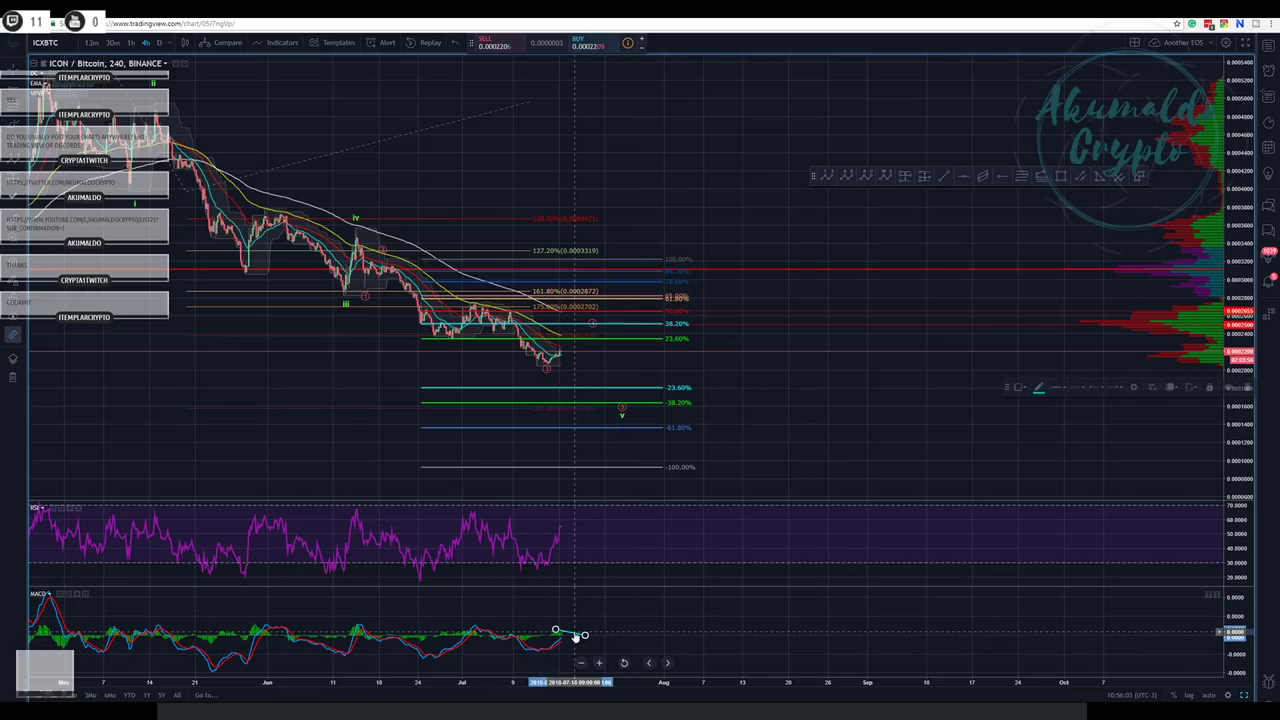
pyautogui.click(1249, 387)
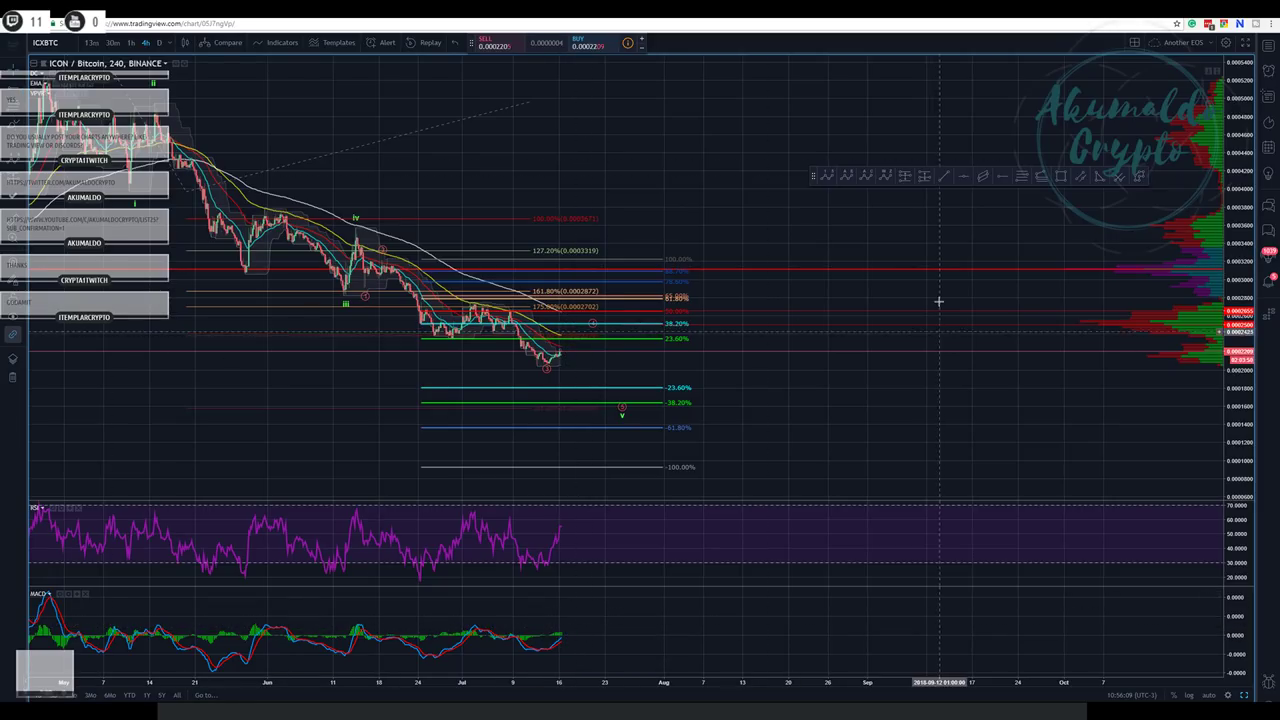
pyautogui.click(943, 177)
pyautogui.click(550, 634)
pyautogui.click(586, 622)
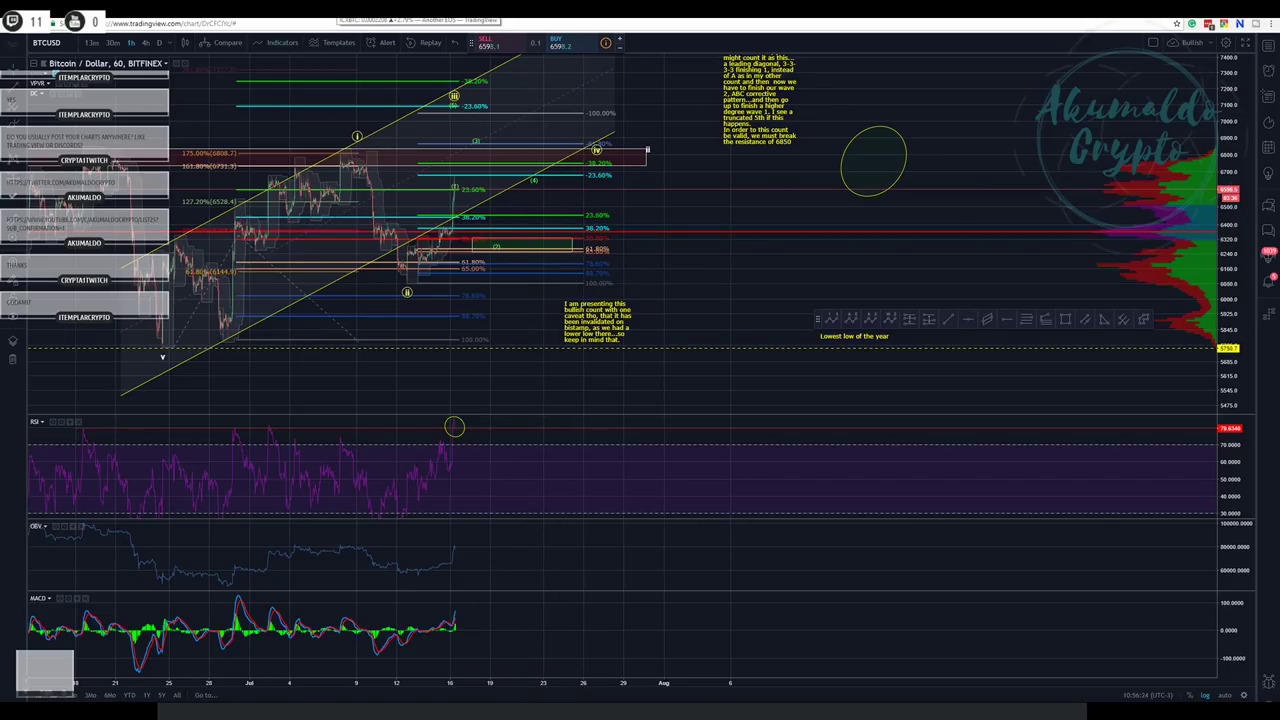
# - Revisit the ICON / Bitcoin chart, and switch to the daily Bitcoin / Dollar chart to review its head and shoulders pattern
pyautogui.click(350, 8)
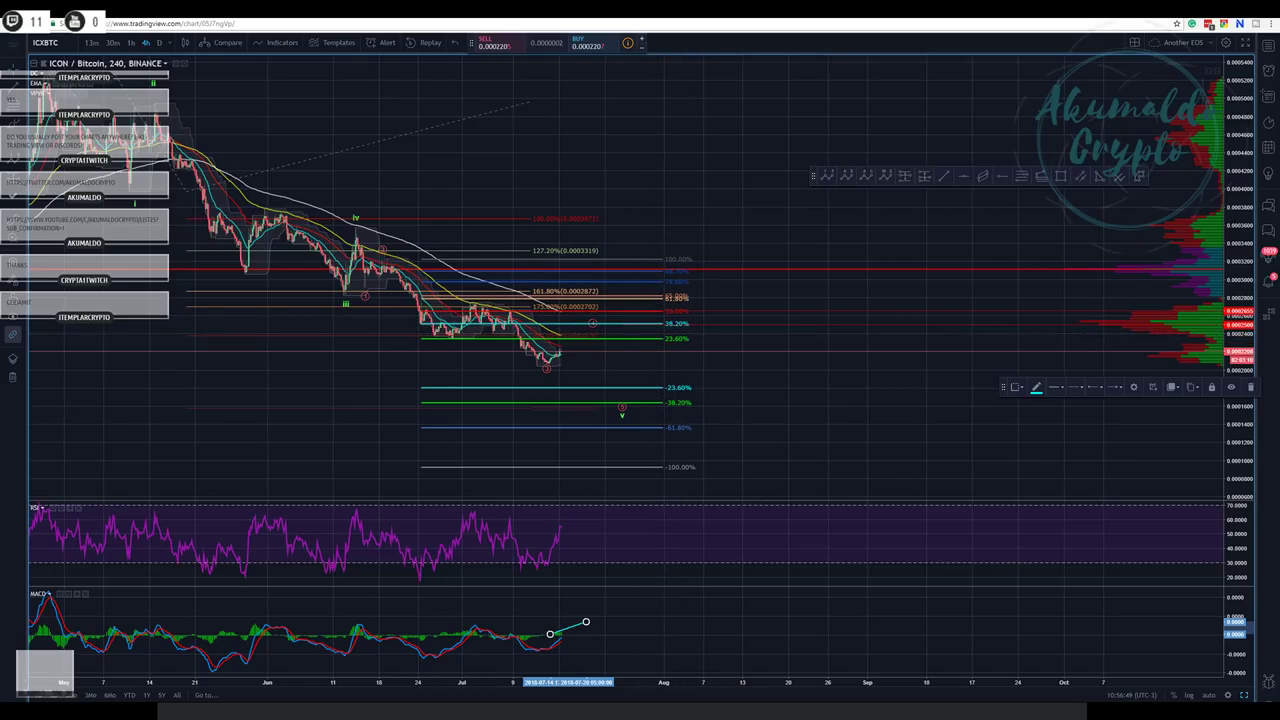
pyautogui.click(335, 8)
pyautogui.hotkey('ctrl', 'Tab')
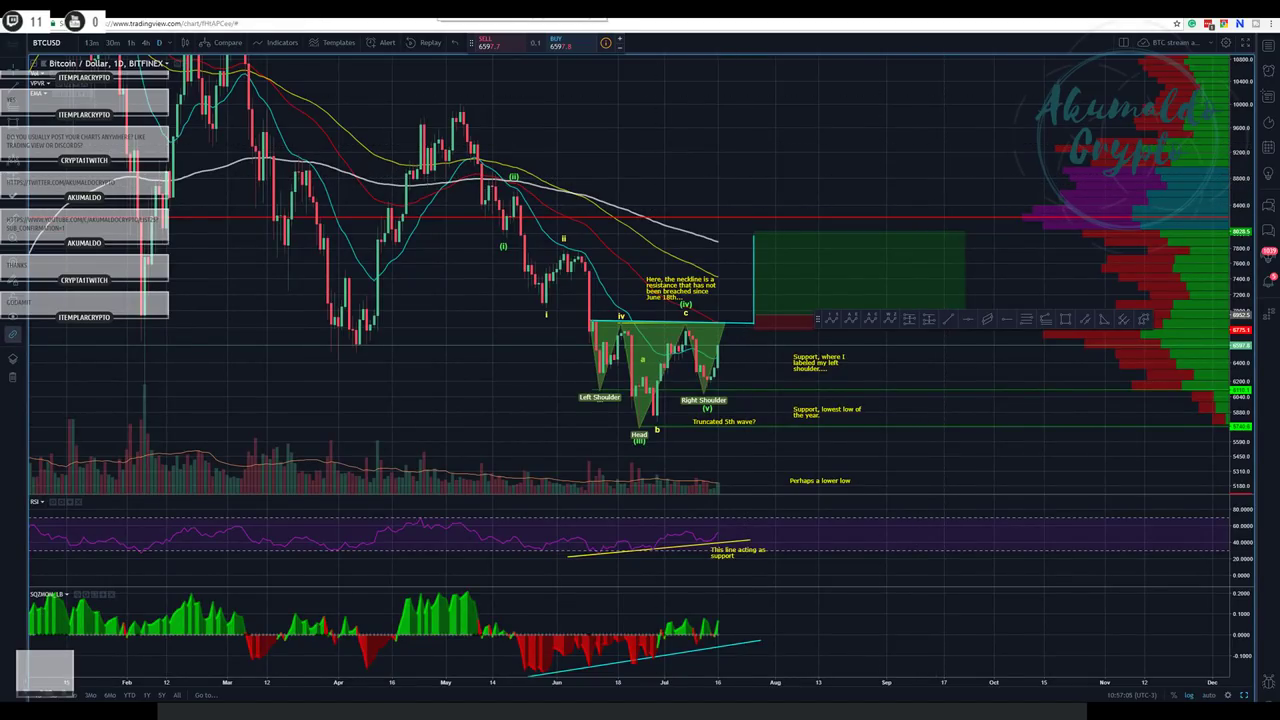
pyautogui.click(433, 14)
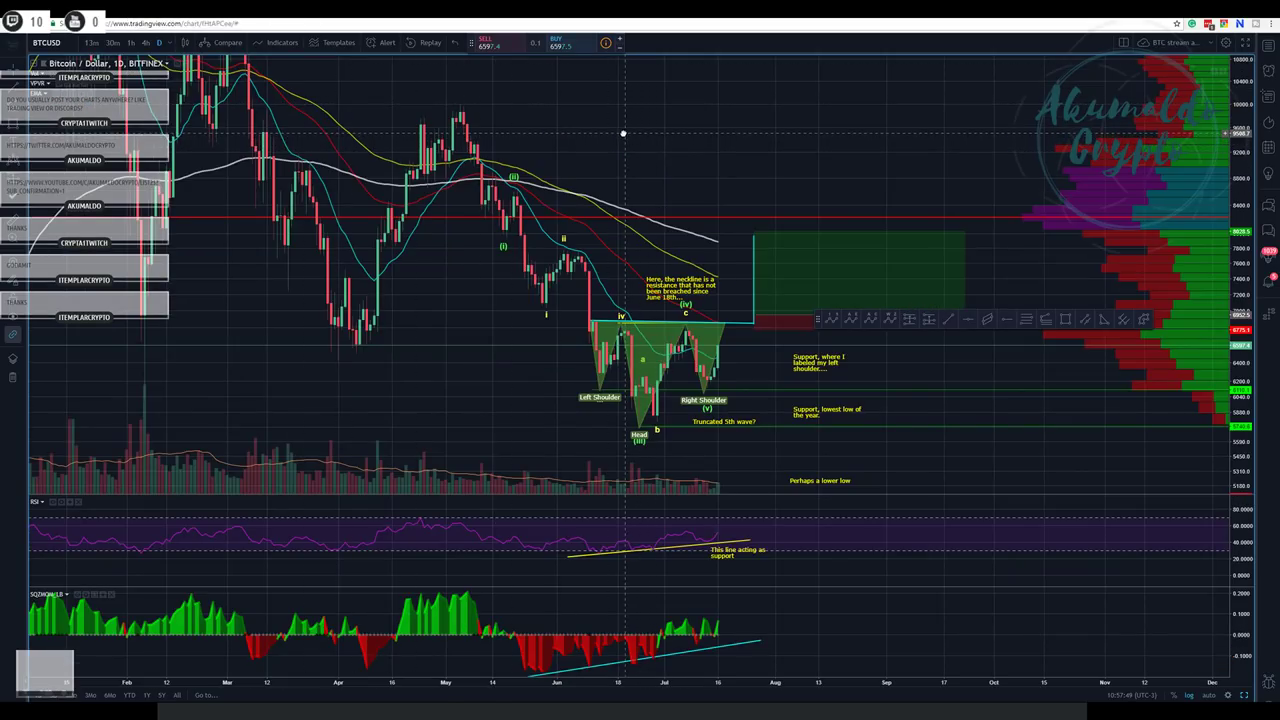
# - Restore the split chart layout, maximize the 60-minute Bitstamp Bitcoin / Dollar chart and examine its W-X-Y count
pyautogui.click(1245, 695)
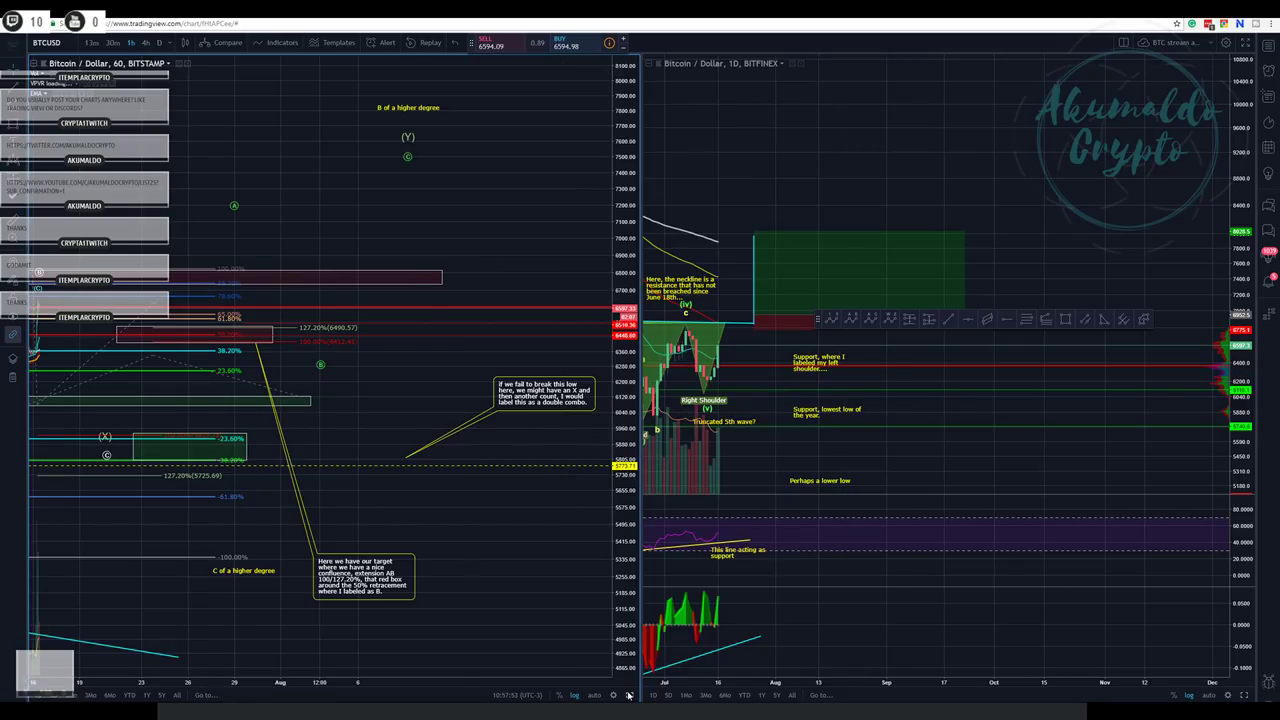
pyautogui.click(629, 694)
pyautogui.moveTo(714, 212); pyautogui.dragTo(623, 151)
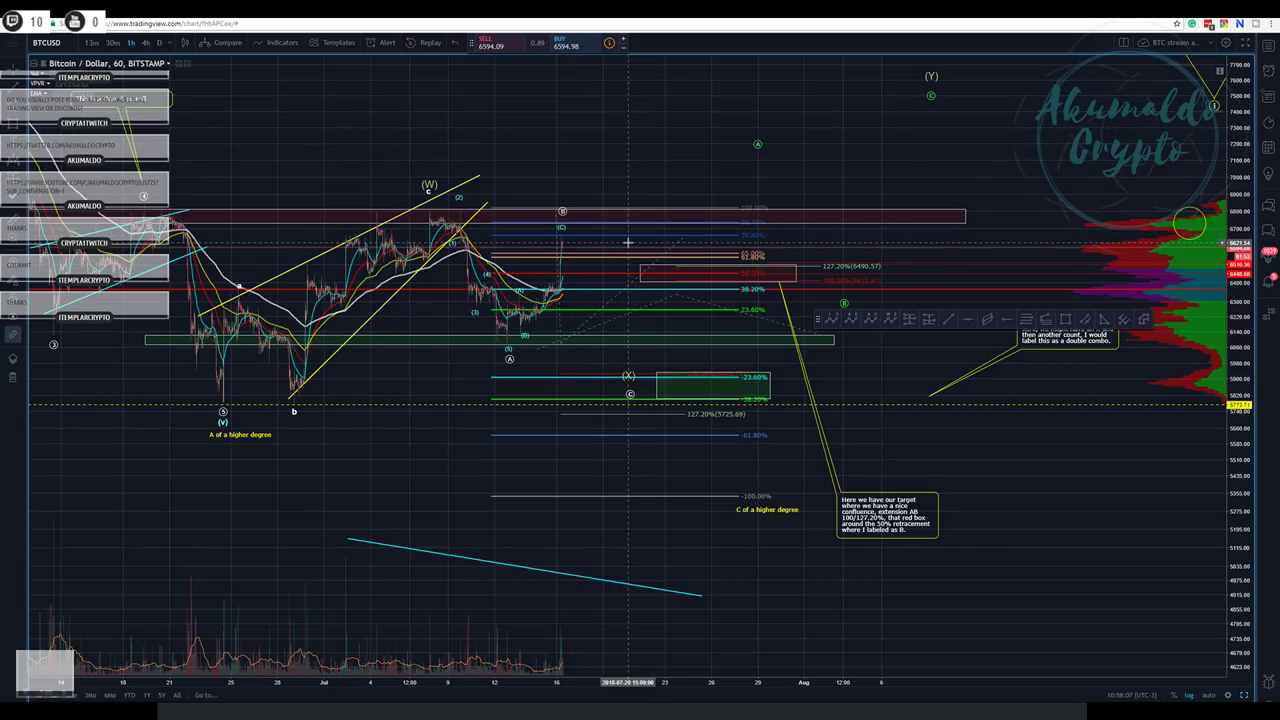
# - Move the cyan trend line below the Bitcoin price action lower, and steepen it by lowering its end to around July 24
pyautogui.click(688, 268)
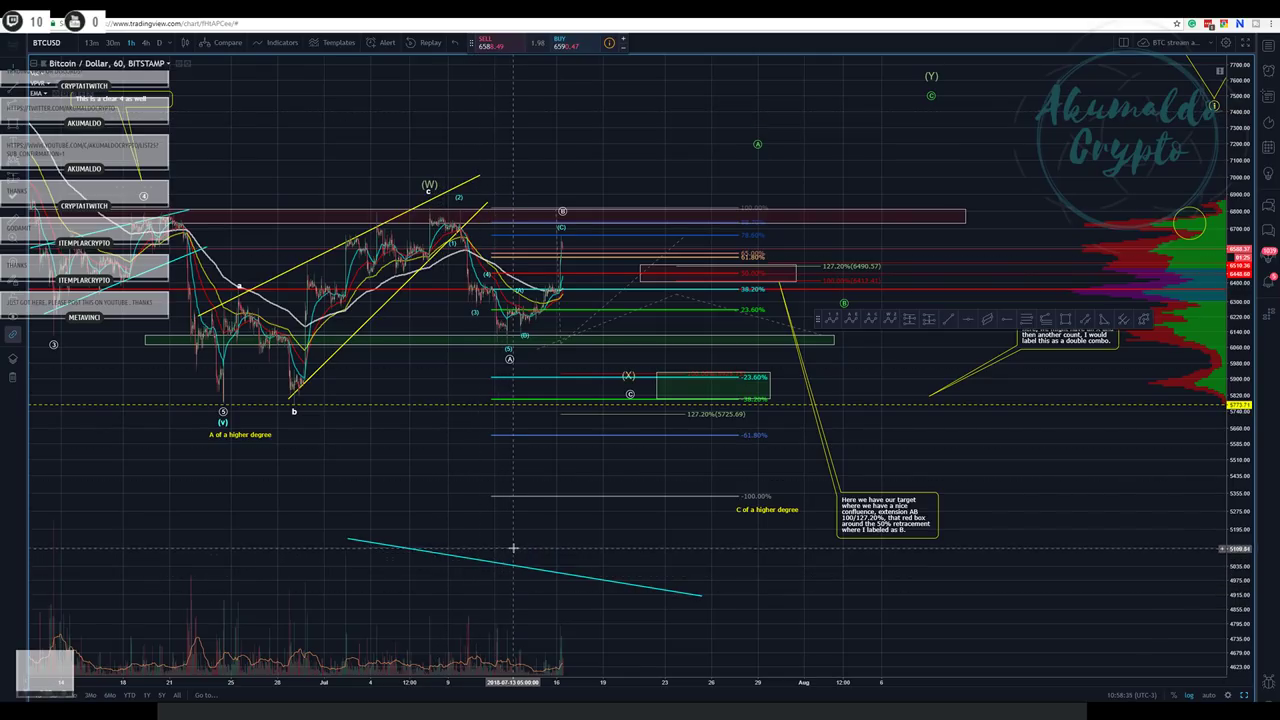
pyautogui.moveTo(516, 563); pyautogui.dragTo(510, 589)
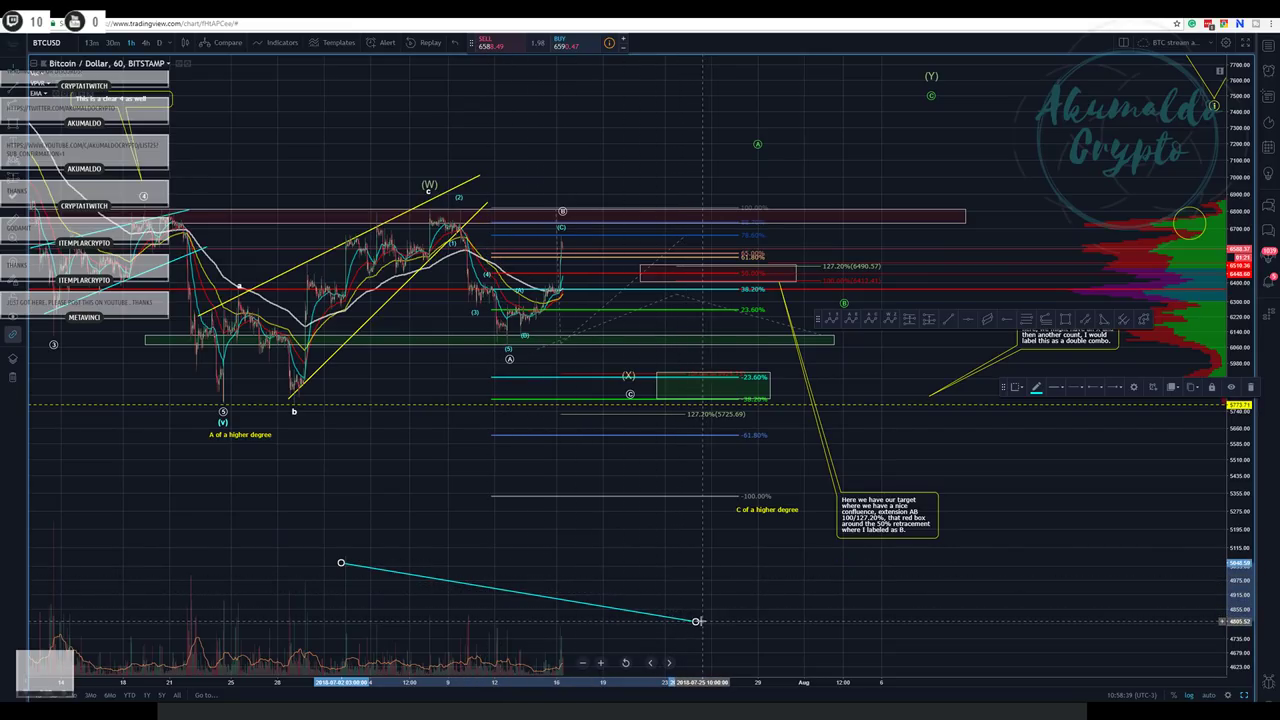
pyautogui.moveTo(694, 622); pyautogui.dragTo(684, 647)
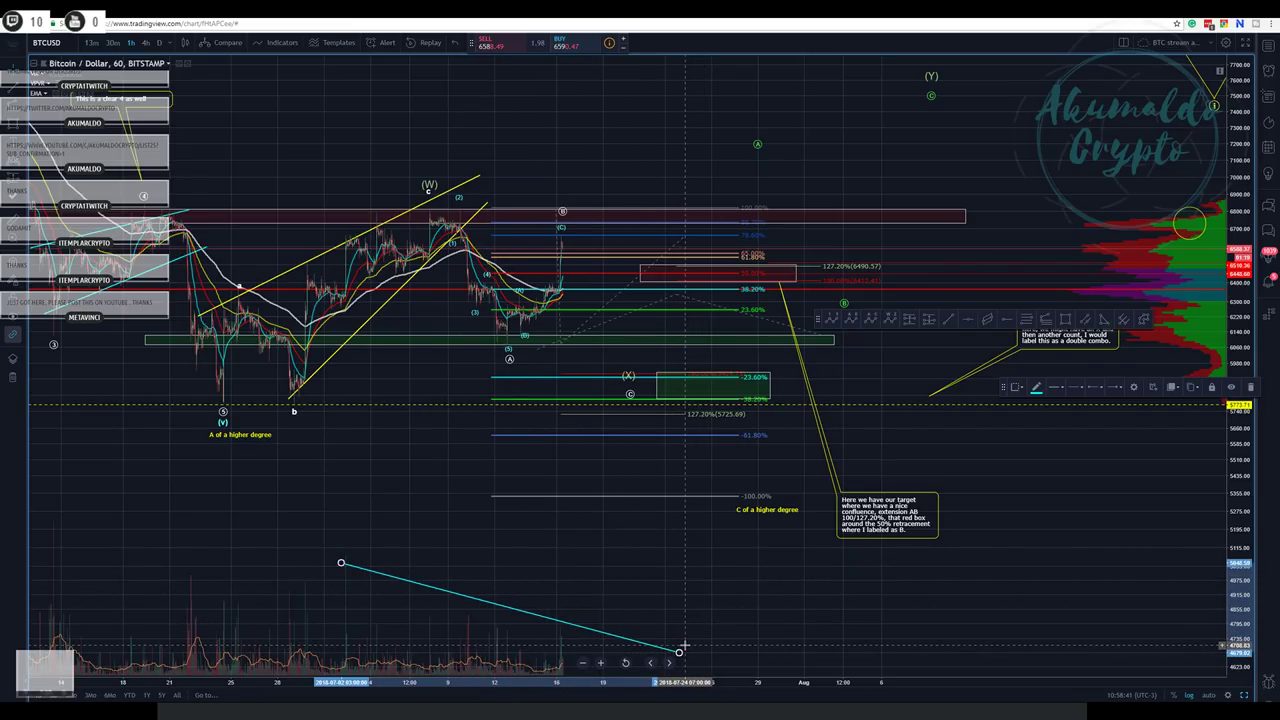